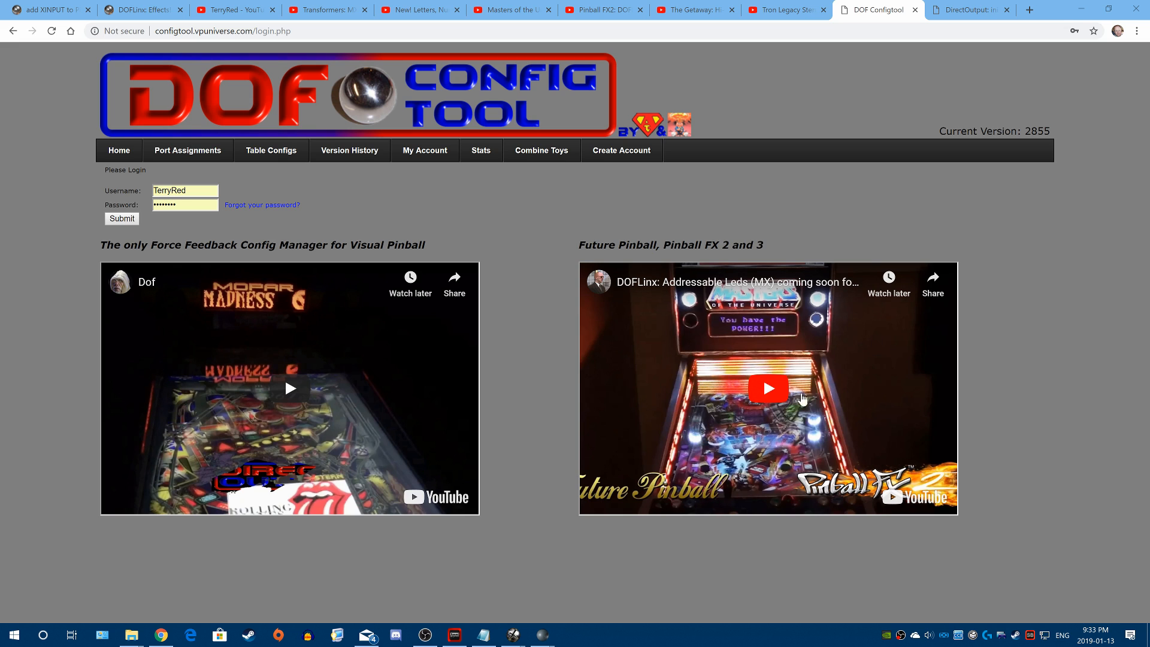
- Play part of the Masters of the Universe gameplay demo video, pause it, and view the DirectOutput parameters documentation
{"action": "left_click", "coordinate": [527, 11]}
{"action": "left_click", "coordinate": [479, 352]}
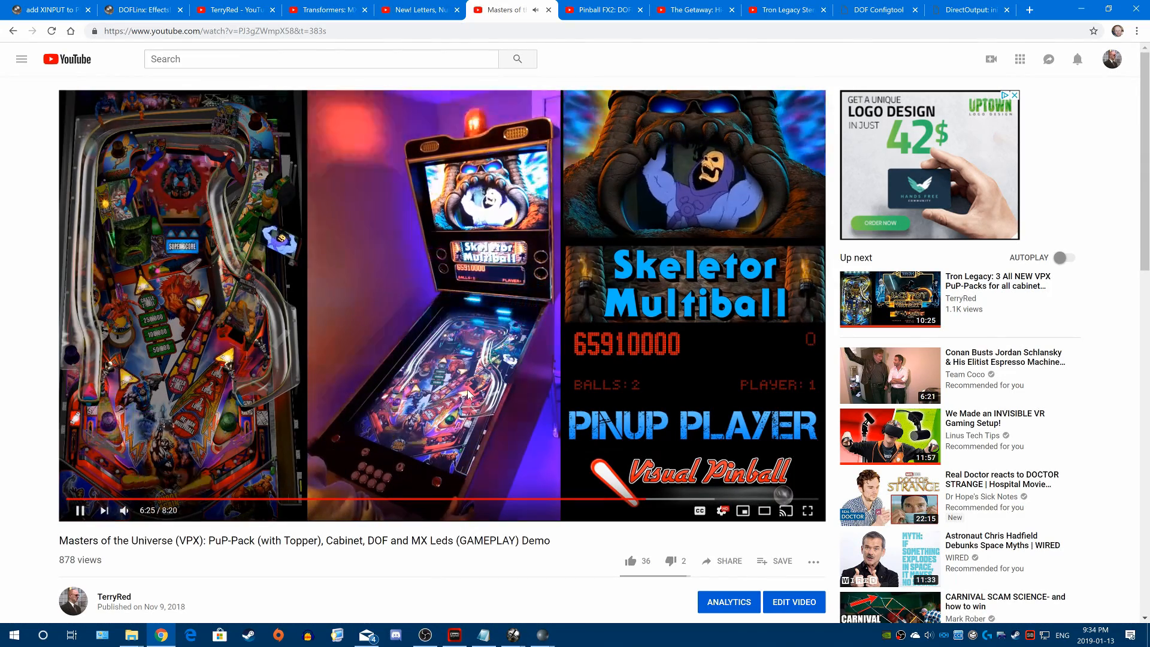
{"action": "left_click", "coordinate": [476, 443]}
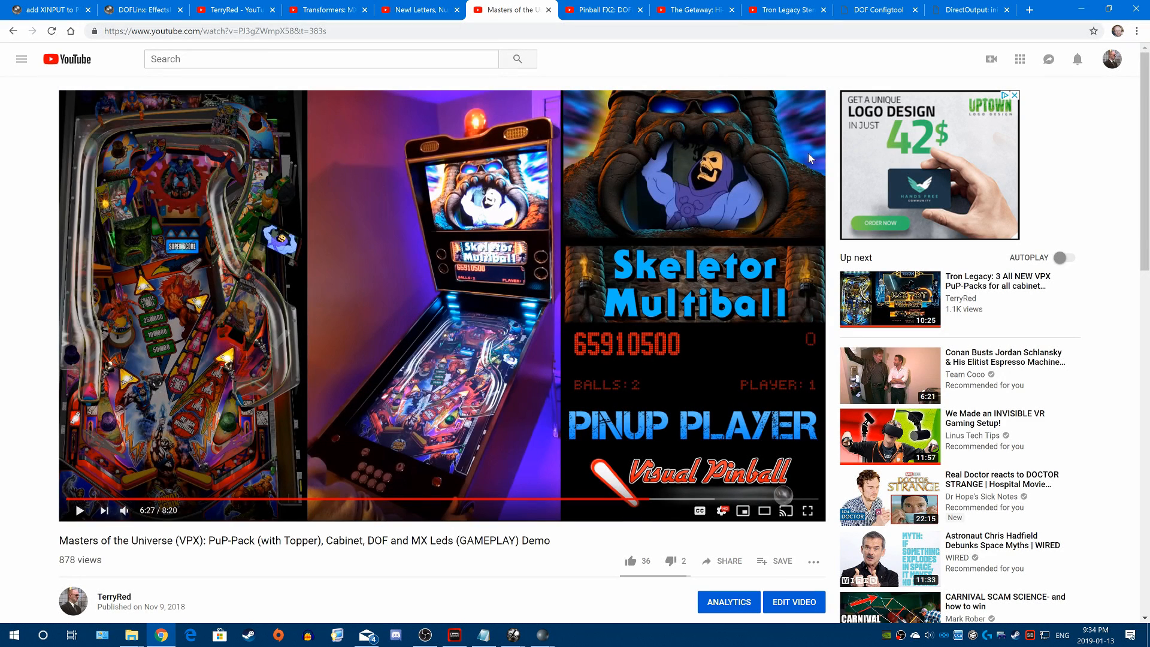
{"action": "left_click", "coordinate": [973, 10]}
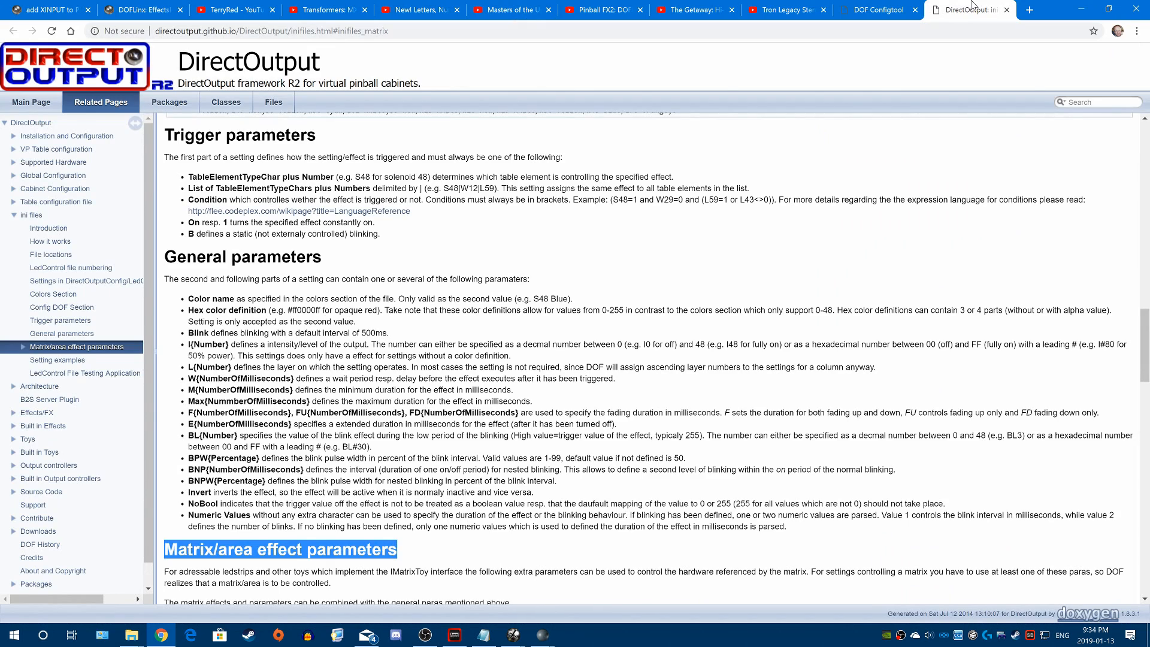
{"action": "left_click", "coordinate": [892, 9]}
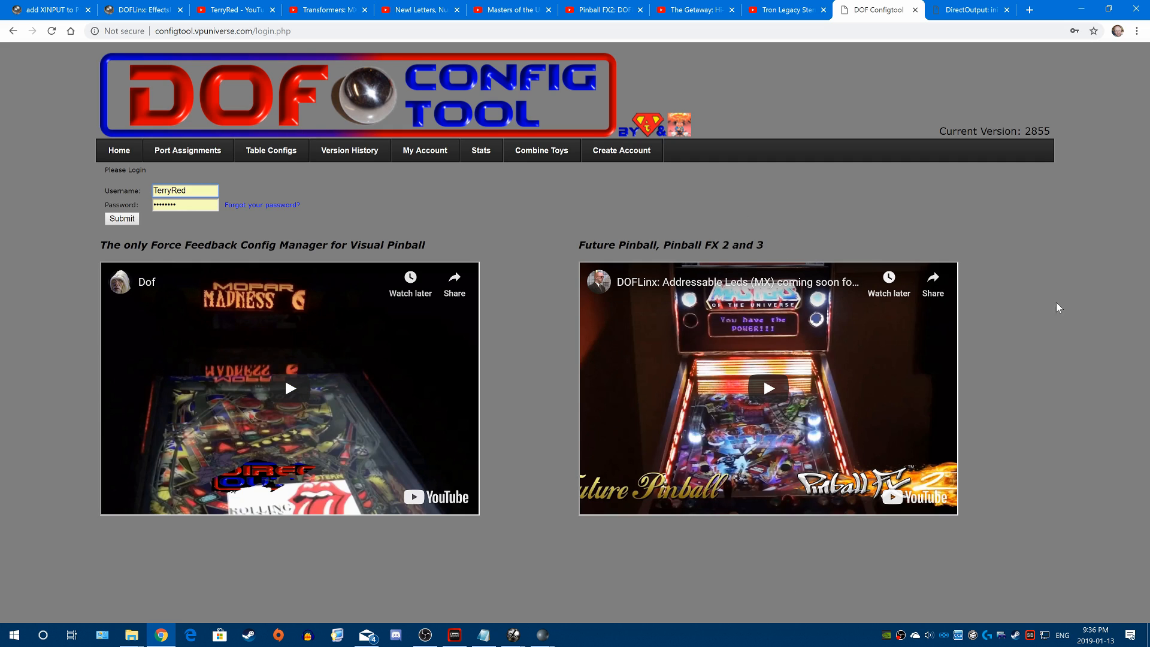
- Play part of the Tron Legacy Light Cycle lightshow video, pause it, and view the Pinball FX2 DOFLinx MX video and DirectOutput documentation
{"action": "left_click", "coordinate": [778, 9]}
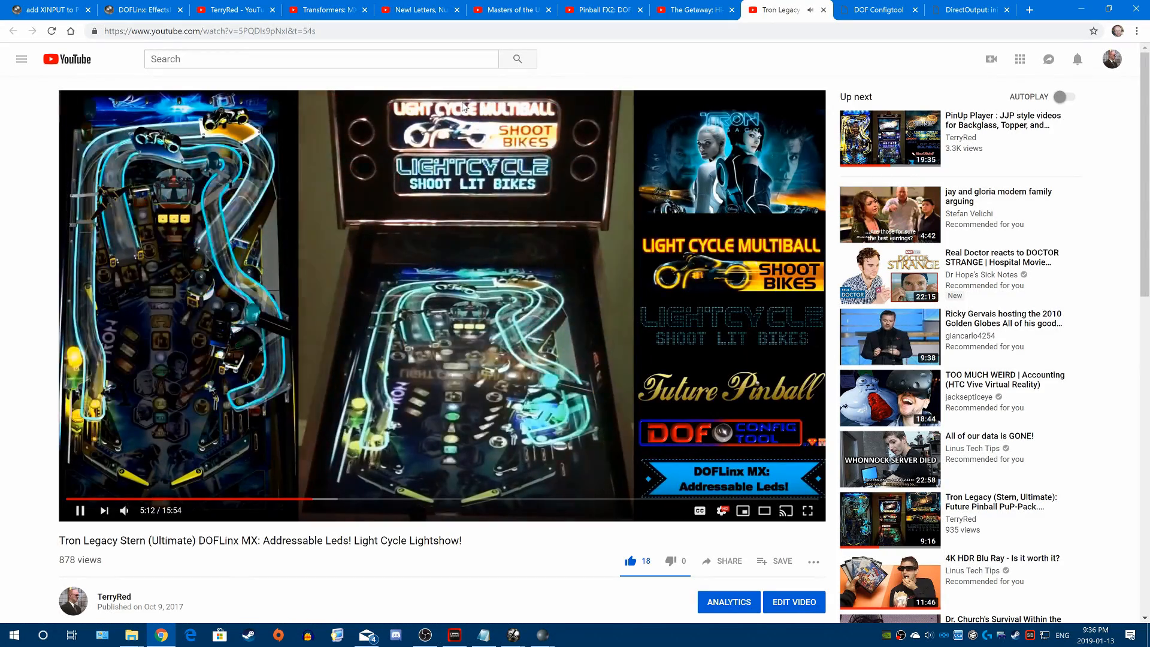
{"action": "left_click", "coordinate": [461, 272]}
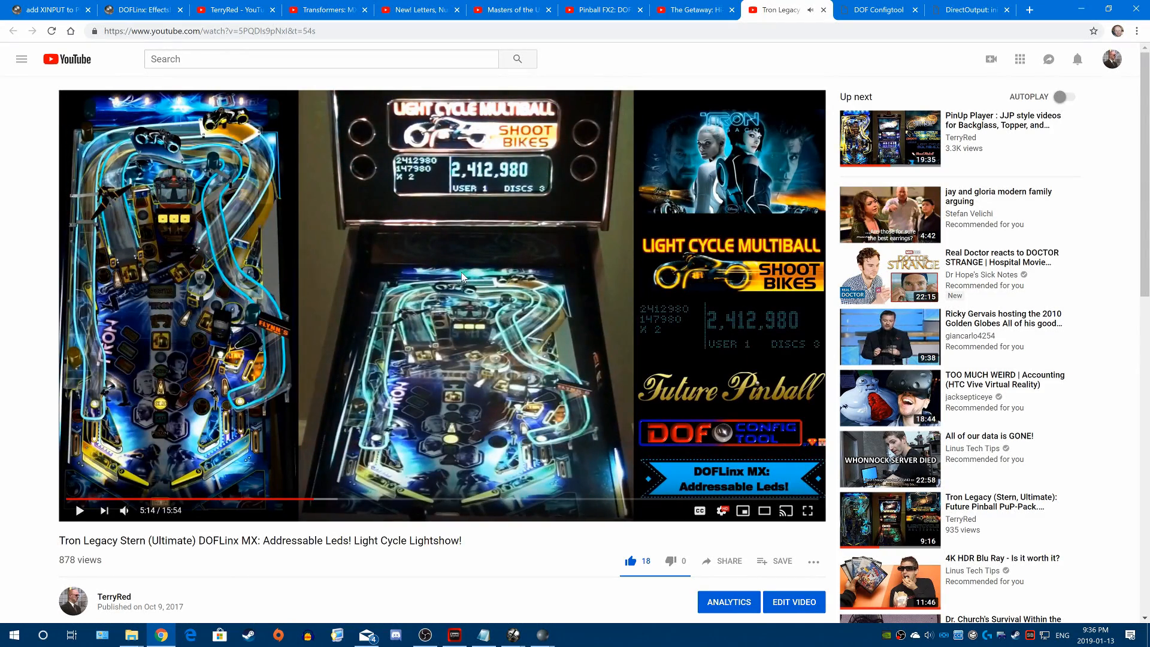
{"action": "left_click", "coordinate": [598, 9]}
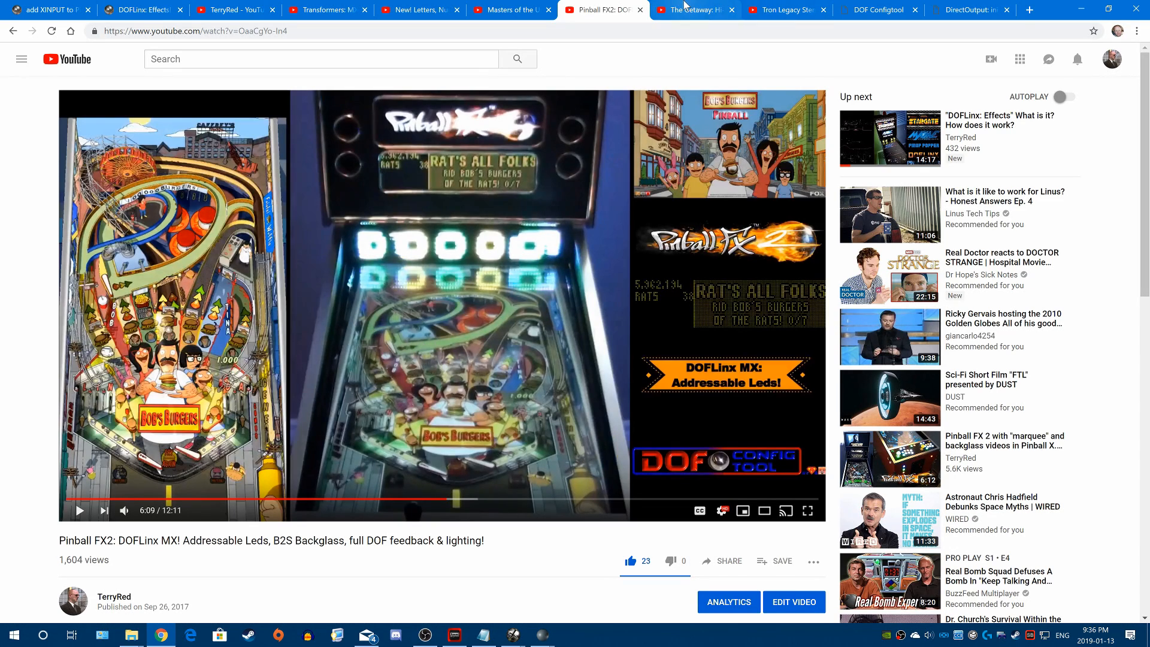
{"action": "left_click", "coordinate": [958, 6]}
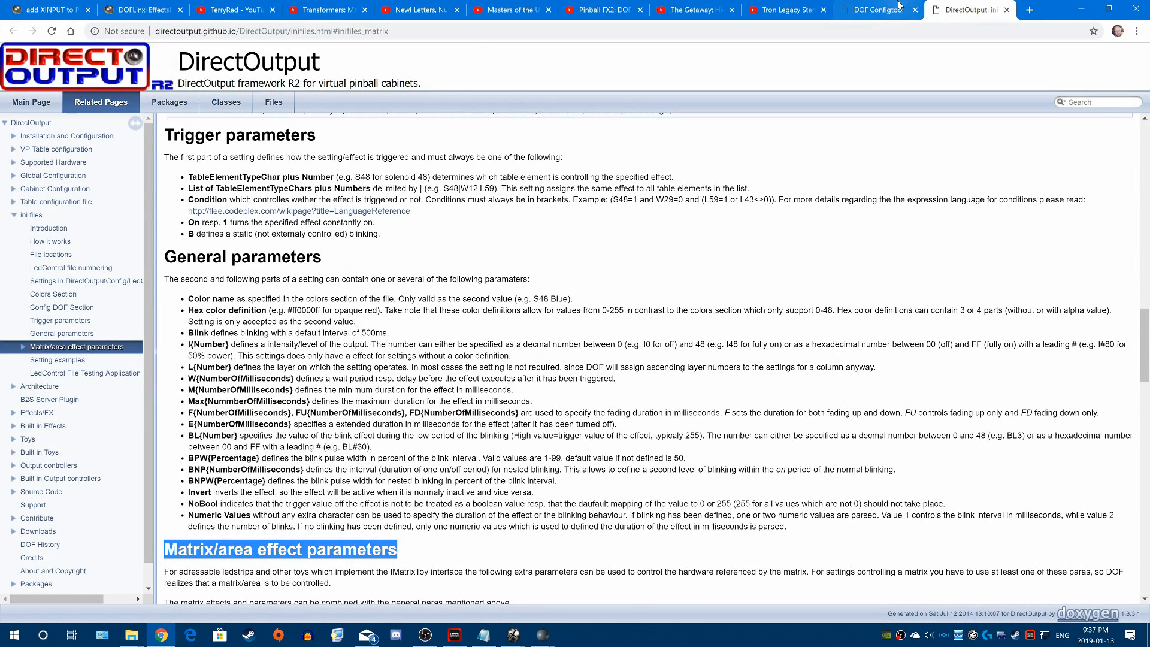
- Log in to the DOF Configtool with the prefilled credentials and read the welcome page's update notice about the ini pull program
{"action": "left_click", "coordinate": [875, 9]}
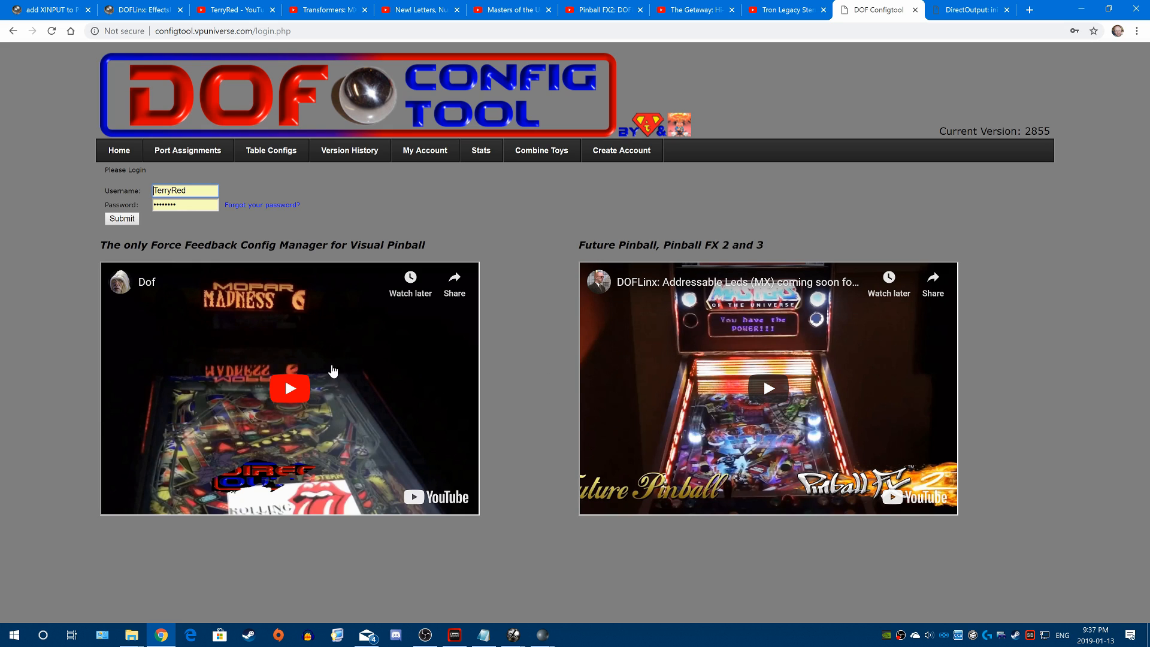
{"action": "left_click", "coordinate": [122, 218]}
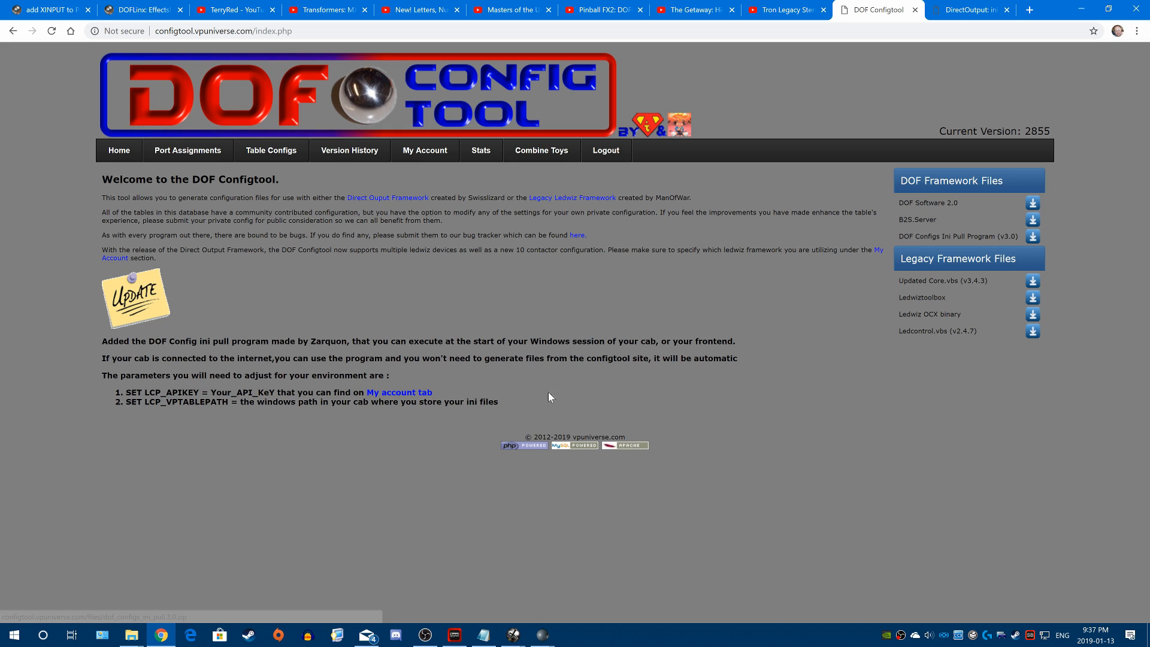
{"action": "left_click_drag", "start_coordinate": [522, 404], "coordinate": [71, 349]}
{"action": "left_click", "coordinate": [428, 303]}
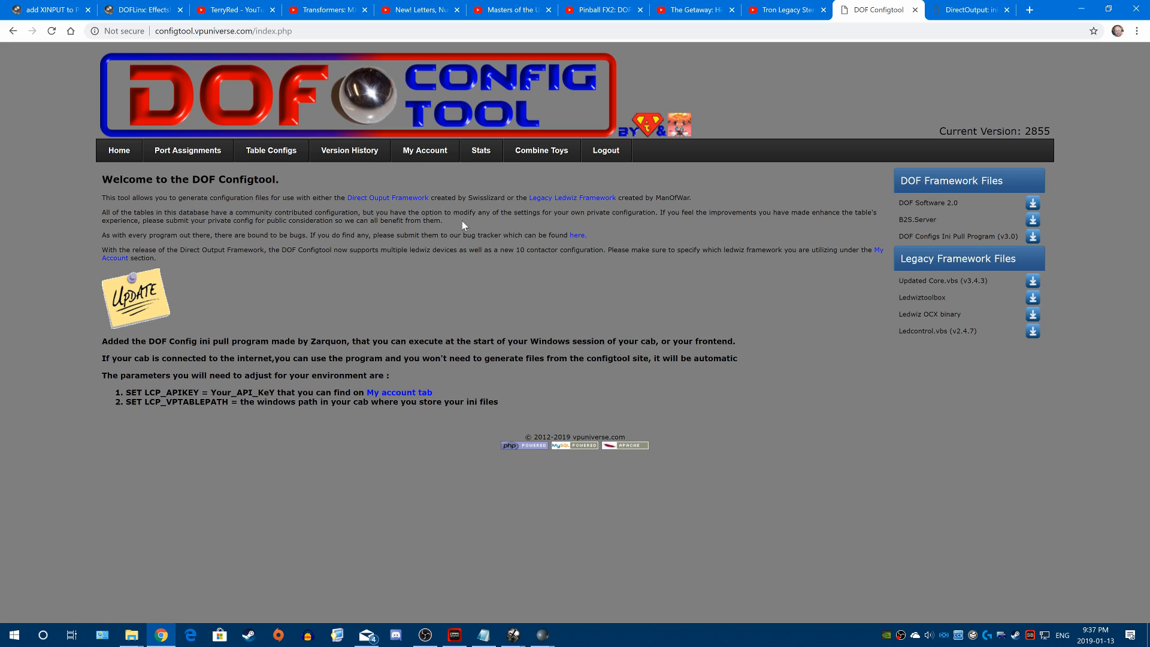
- Open the account settings and examine the Ledwiz Framework choice and the Notification Options section
{"action": "left_click", "coordinate": [428, 155]}
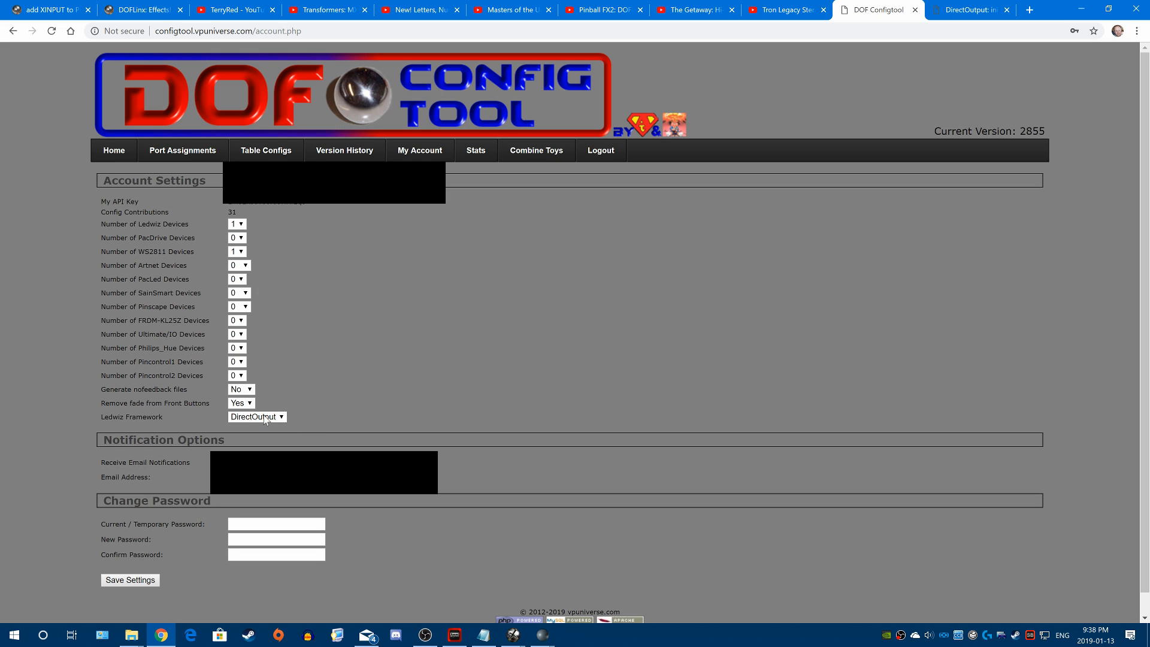
{"action": "left_click", "coordinate": [281, 418]}
{"action": "left_click", "coordinate": [282, 426]}
{"action": "left_click_drag", "start_coordinate": [103, 440], "coordinate": [194, 439]}
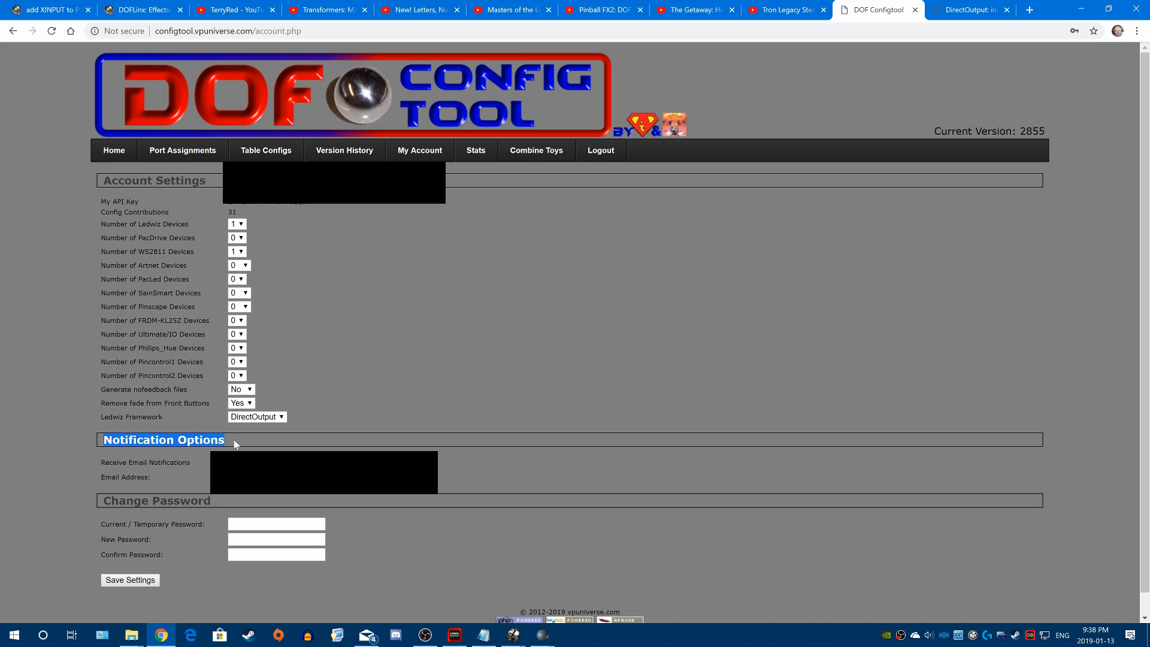
{"action": "left_click", "coordinate": [509, 352]}
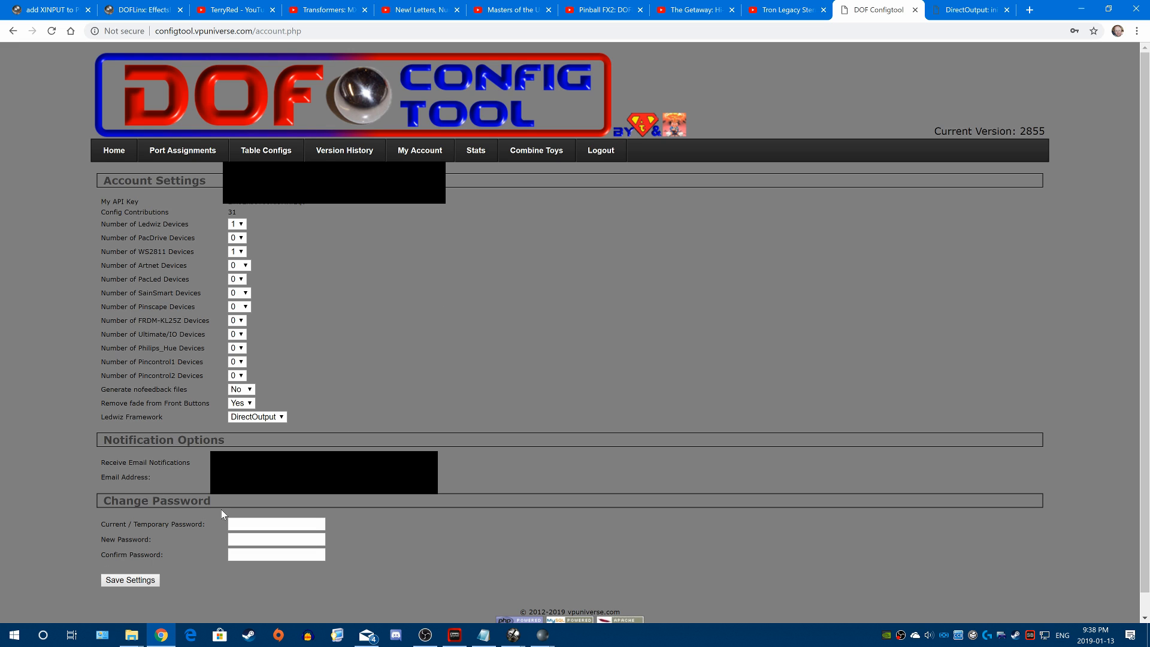
- View the port assignments of the WS2811 1 device and return to those of the Ledwiz 1 device
{"action": "left_click", "coordinate": [182, 155]}
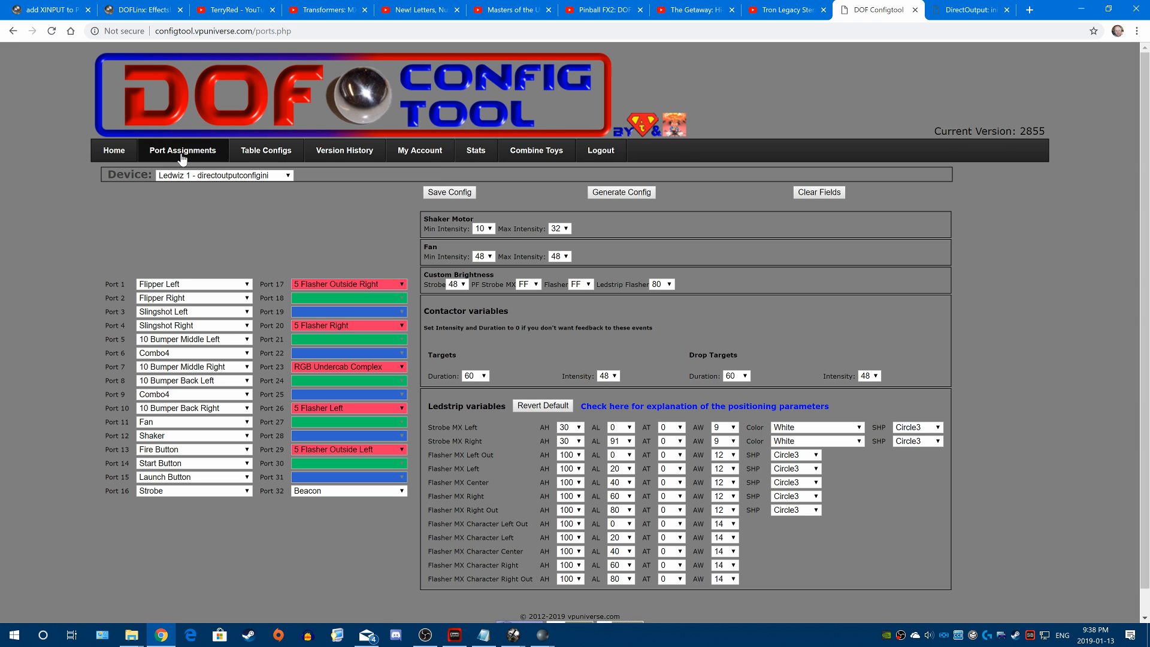
{"action": "left_click", "coordinate": [286, 176]}
{"action": "left_click", "coordinate": [275, 196]}
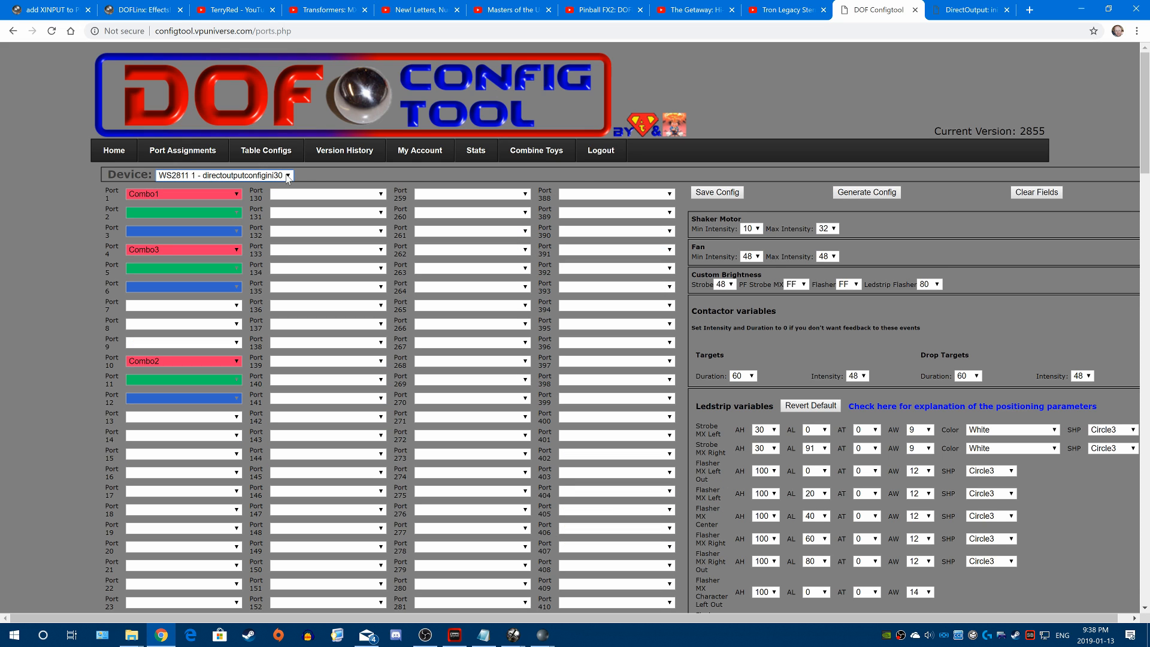
{"action": "left_click", "coordinate": [288, 176]}
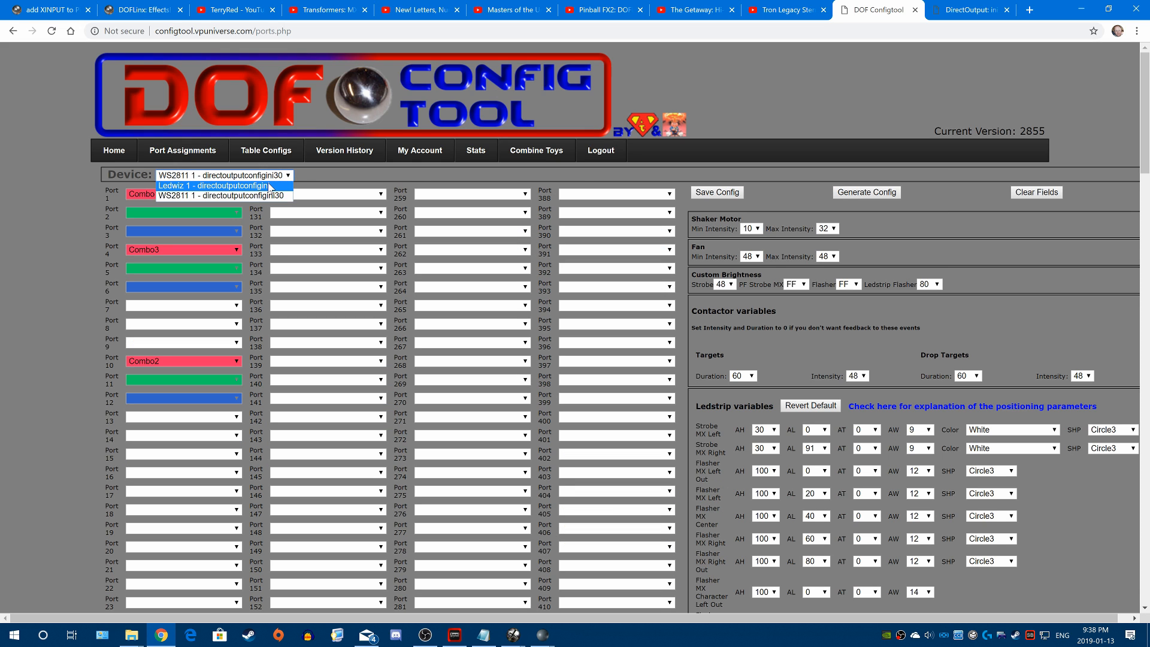
{"action": "left_click", "coordinate": [269, 185]}
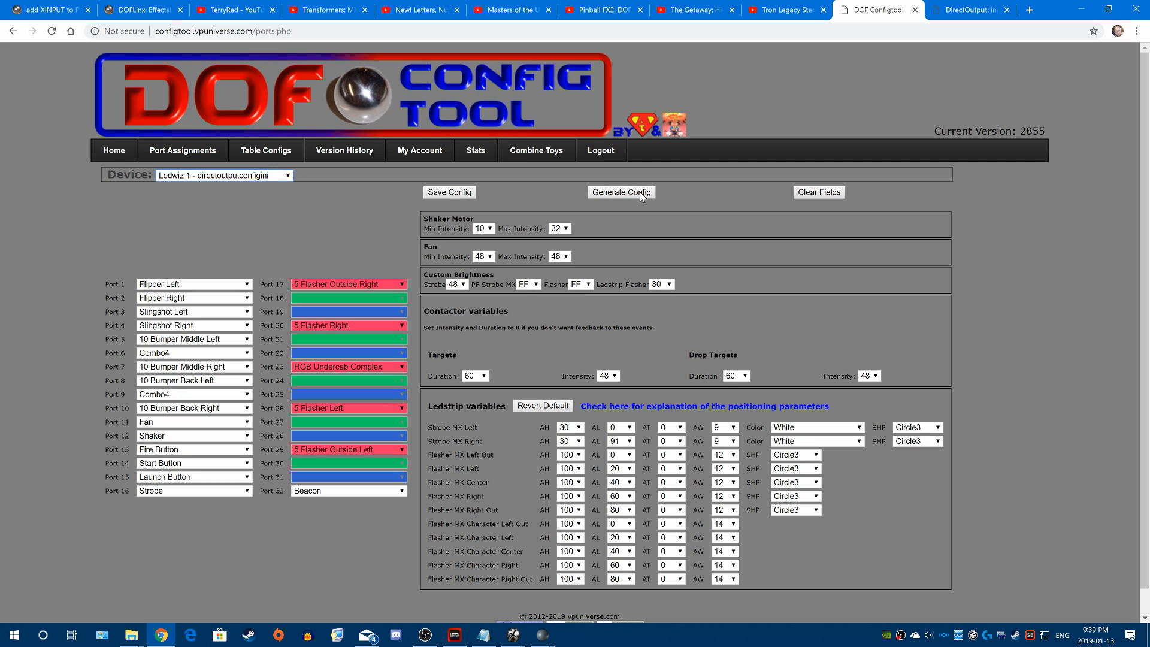
- Generate the configuration files and place the DirectOutput config folder window on half of the screen beside the browser
{"action": "left_click", "coordinate": [620, 194]}
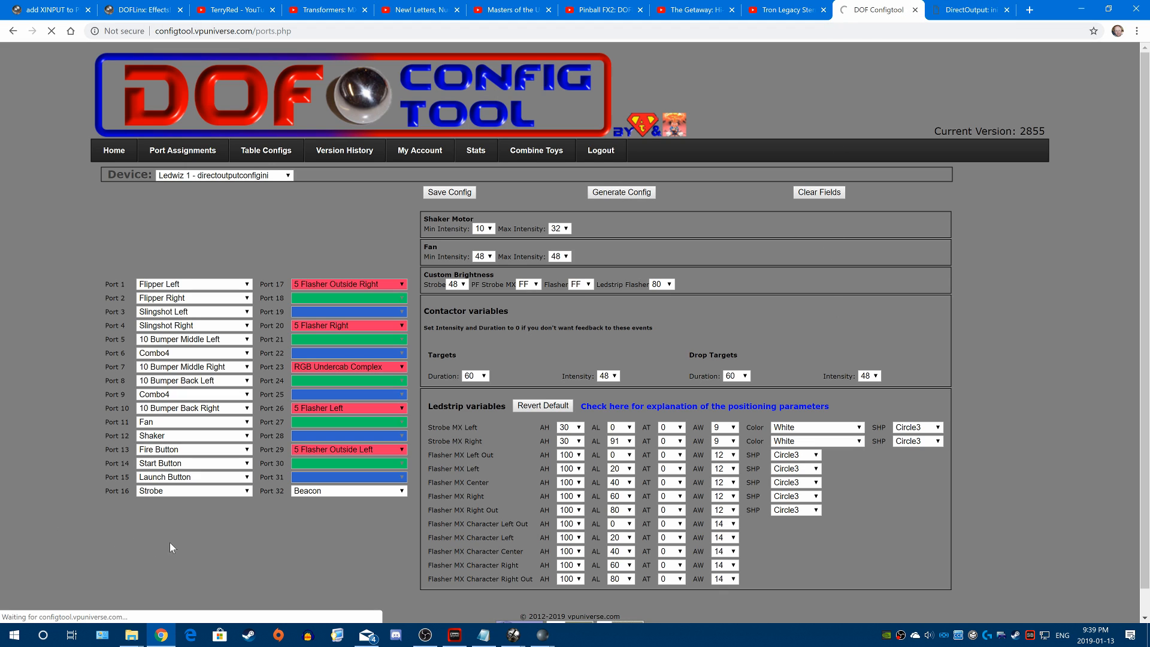
{"action": "mouse_move", "coordinate": [132, 634]}
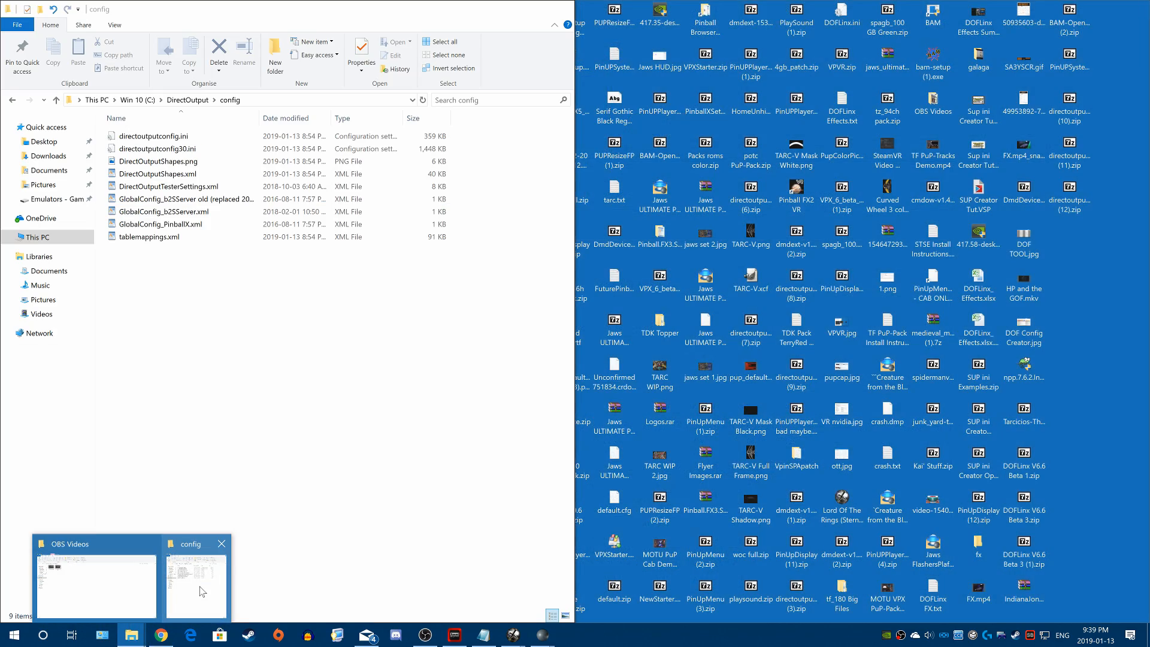
{"action": "left_click", "coordinate": [199, 592]}
{"action": "left_click_drag", "start_coordinate": [373, 7], "coordinate": [1147, 239]}
{"action": "left_click", "coordinate": [936, 379]}
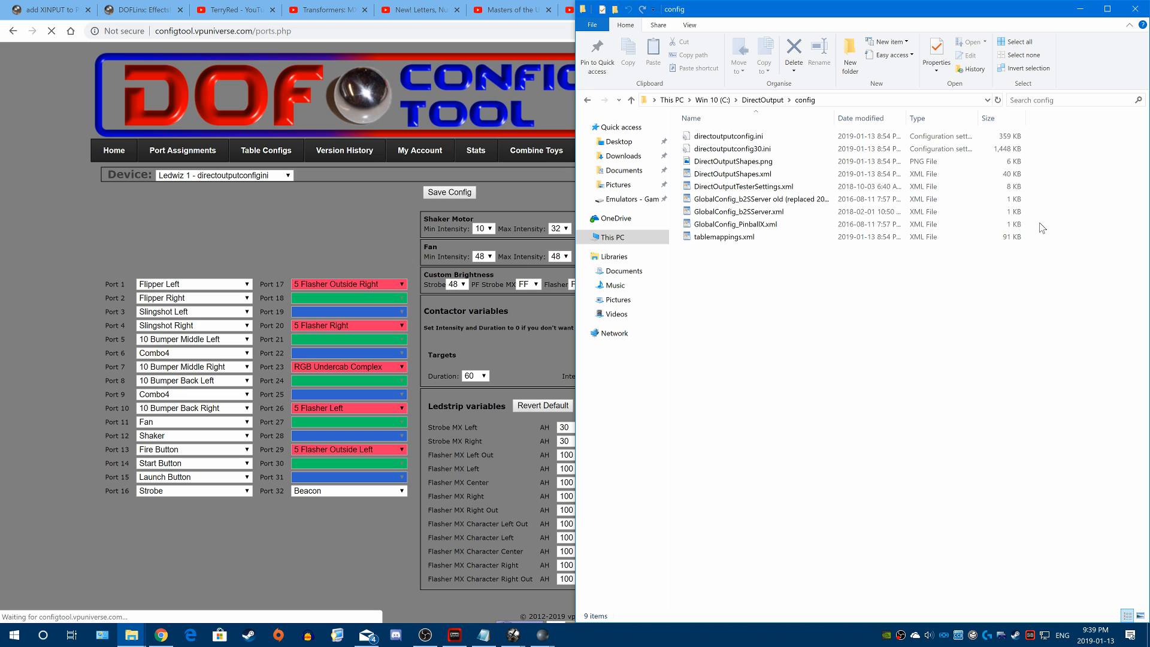
- Save the generated archive to the Desktop as directoutputconfig (13).zip and open it in 7-Zip
{"action": "left_click", "coordinate": [26, 544]}
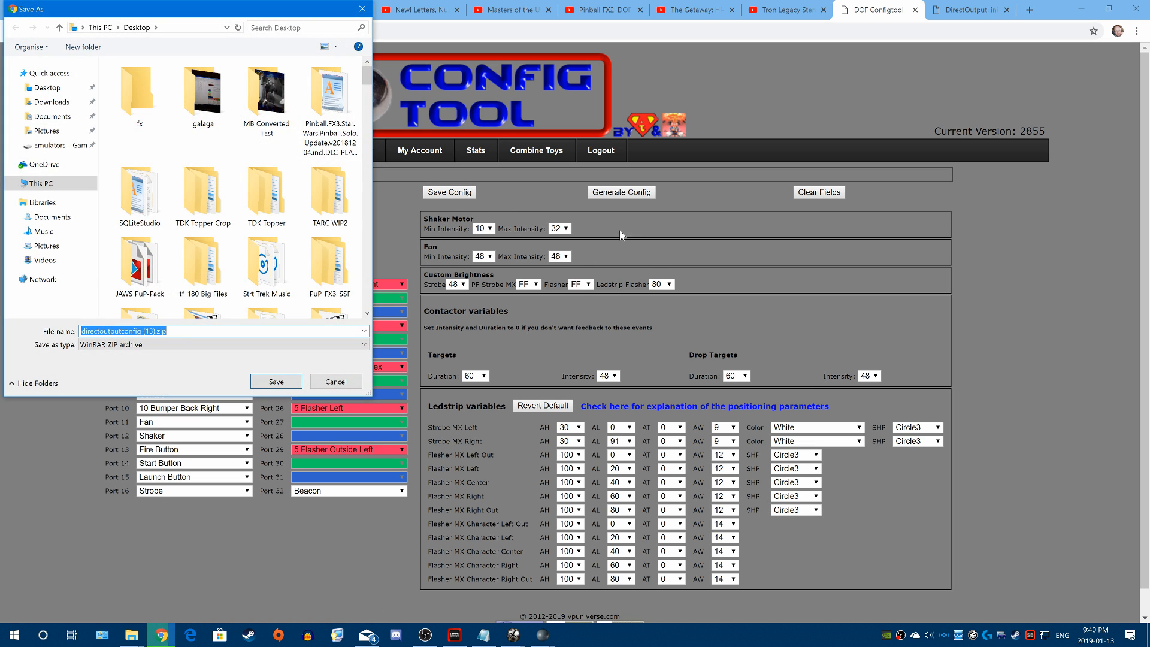
{"action": "left_click", "coordinate": [276, 381]}
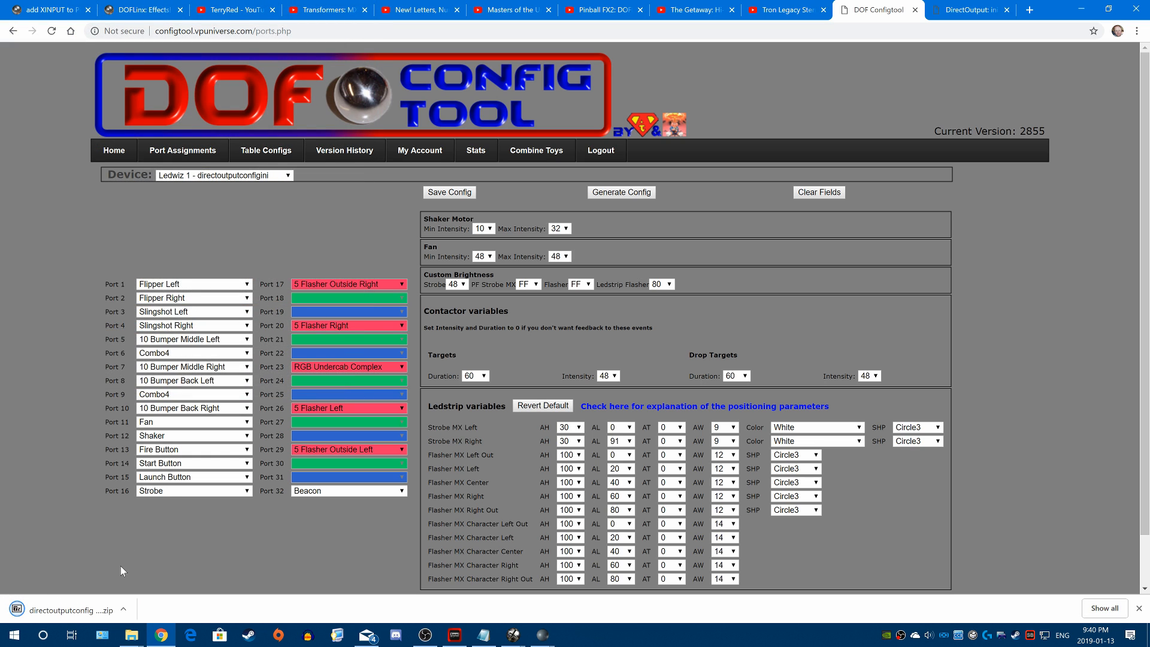
{"action": "left_click", "coordinate": [67, 612]}
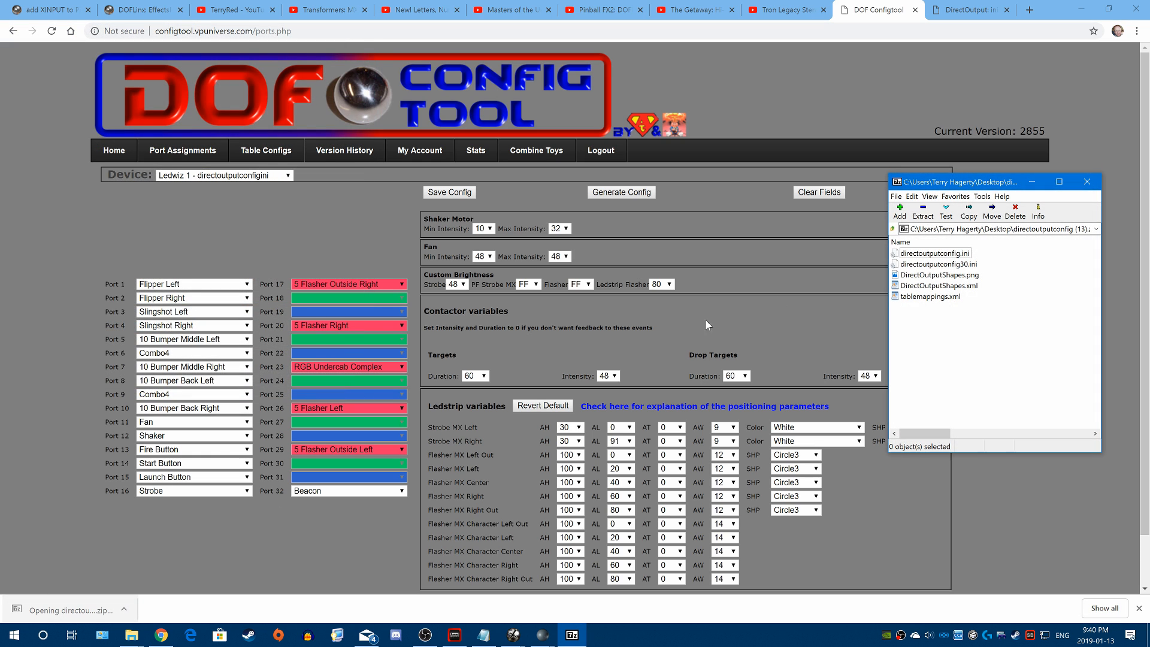
{"action": "left_click_drag", "start_coordinate": [998, 183], "coordinate": [268, 191]}
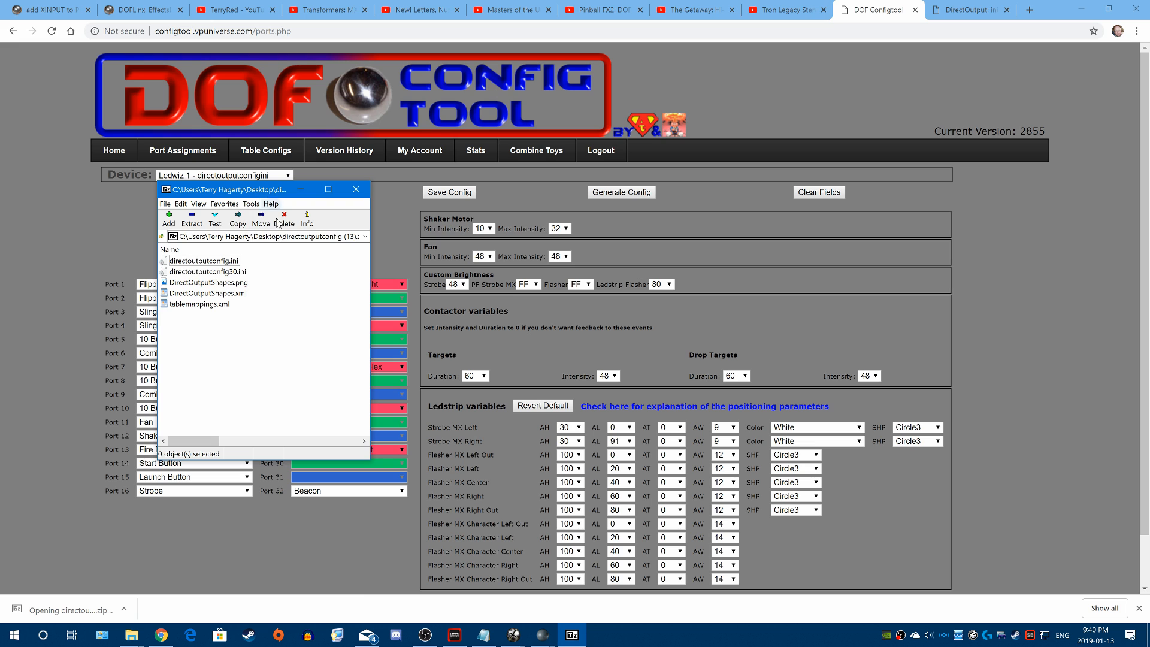
- Copy all five files from the archive into the DirectOutput config folder, replacing the existing files
{"action": "mouse_move", "coordinate": [133, 636]}
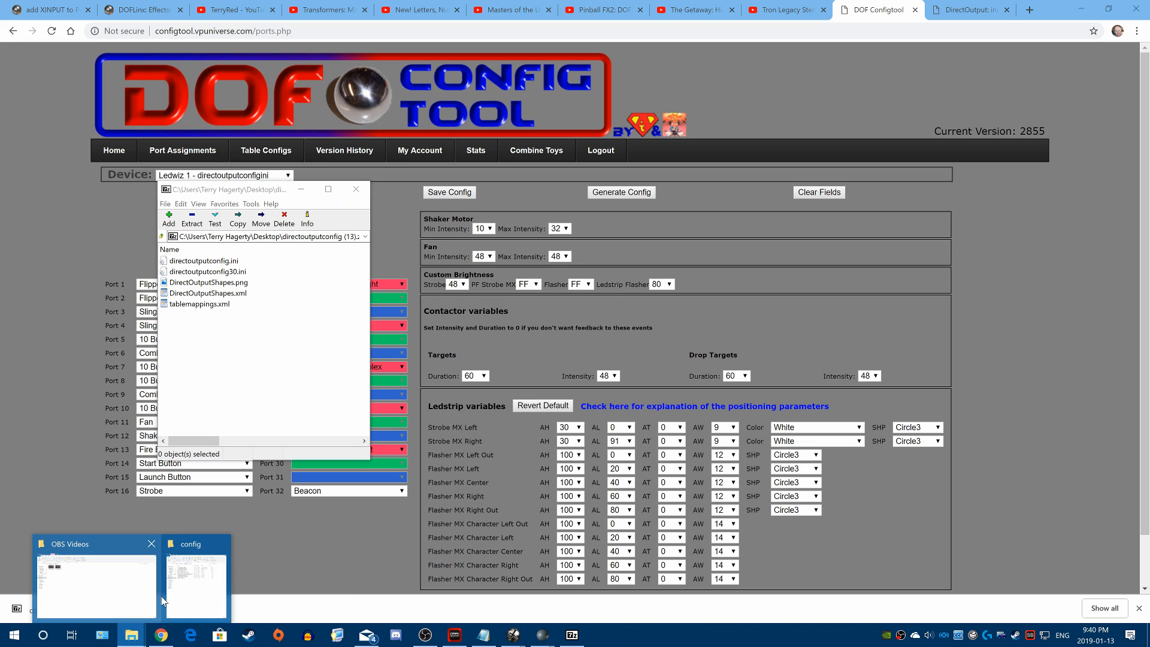
{"action": "left_click", "coordinate": [192, 584]}
{"action": "left_click_drag", "start_coordinate": [185, 331], "coordinate": [810, 325]}
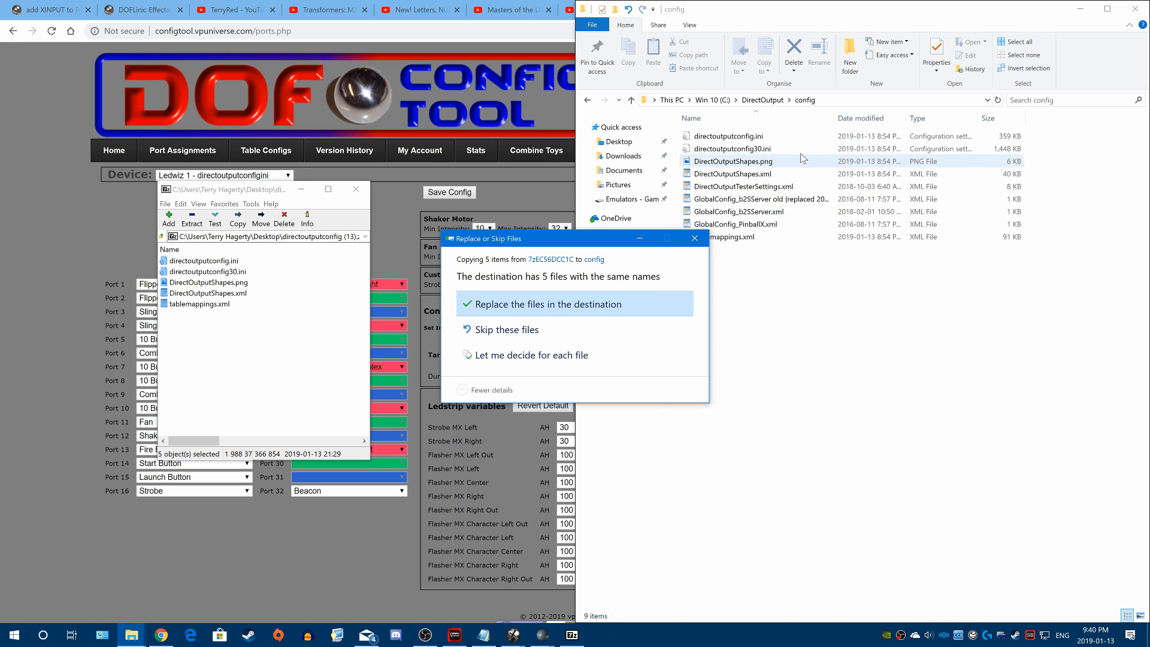
{"action": "left_click", "coordinate": [610, 310]}
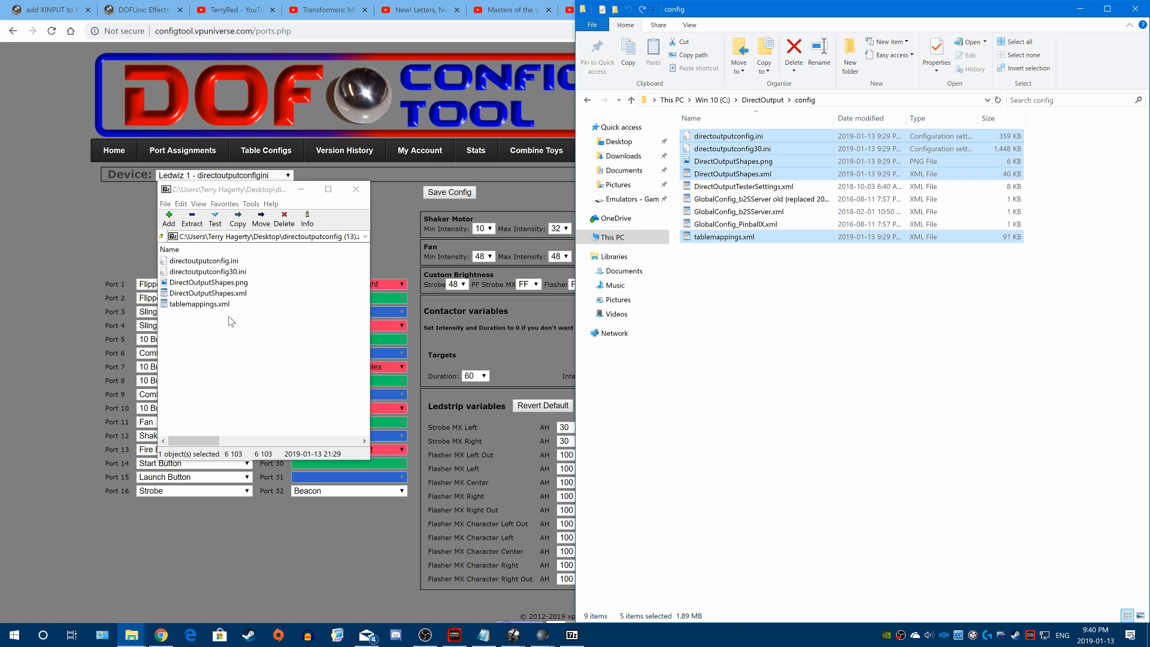
- Point out directoutputconfig.ini, directoutputconfig30.ini and the two DirectOutputShapes files in the archive, moving its window clear of the Device field
{"action": "left_click", "coordinate": [221, 263]}
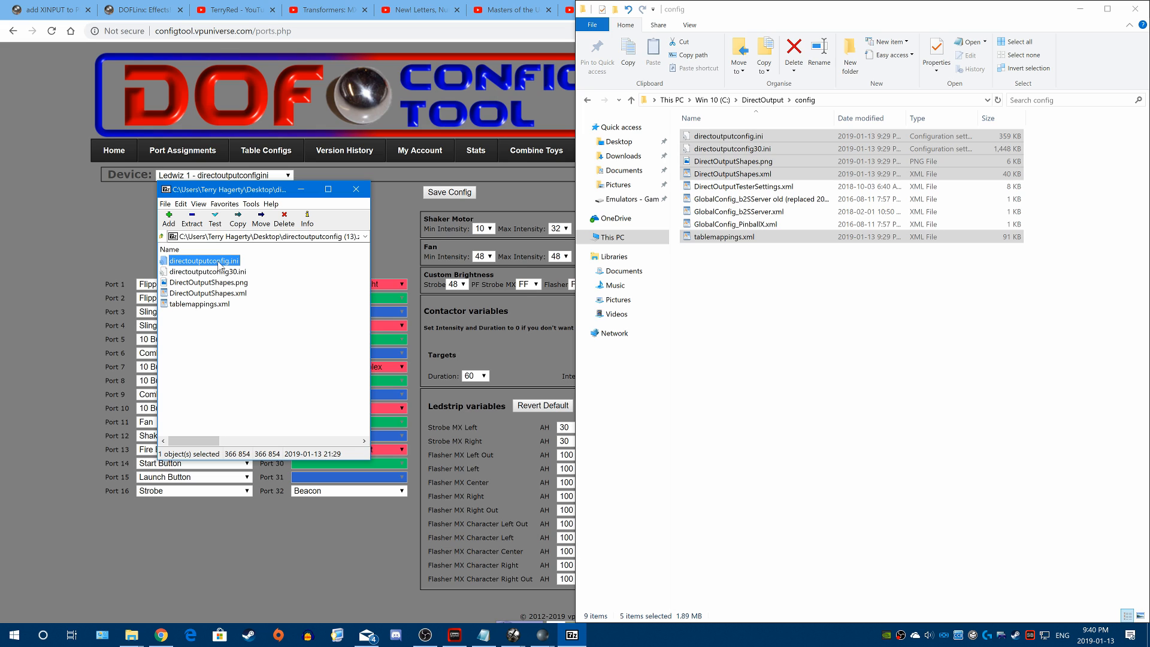
{"action": "left_click", "coordinate": [230, 273]}
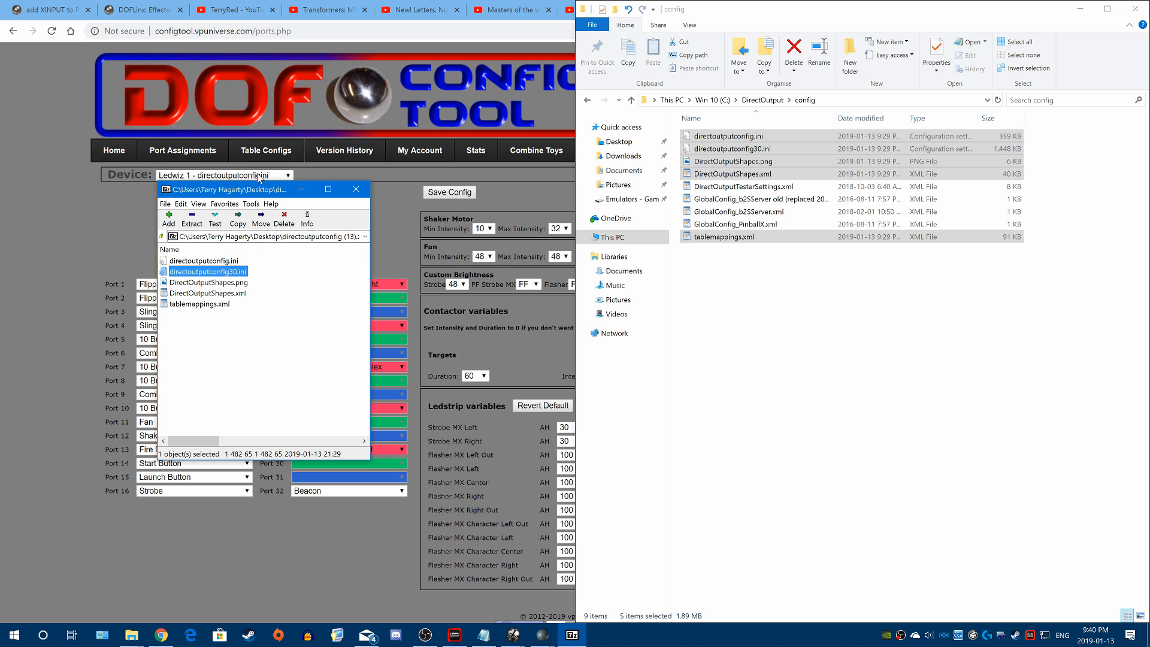
{"action": "left_click_drag", "start_coordinate": [244, 189], "coordinate": [257, 281]}
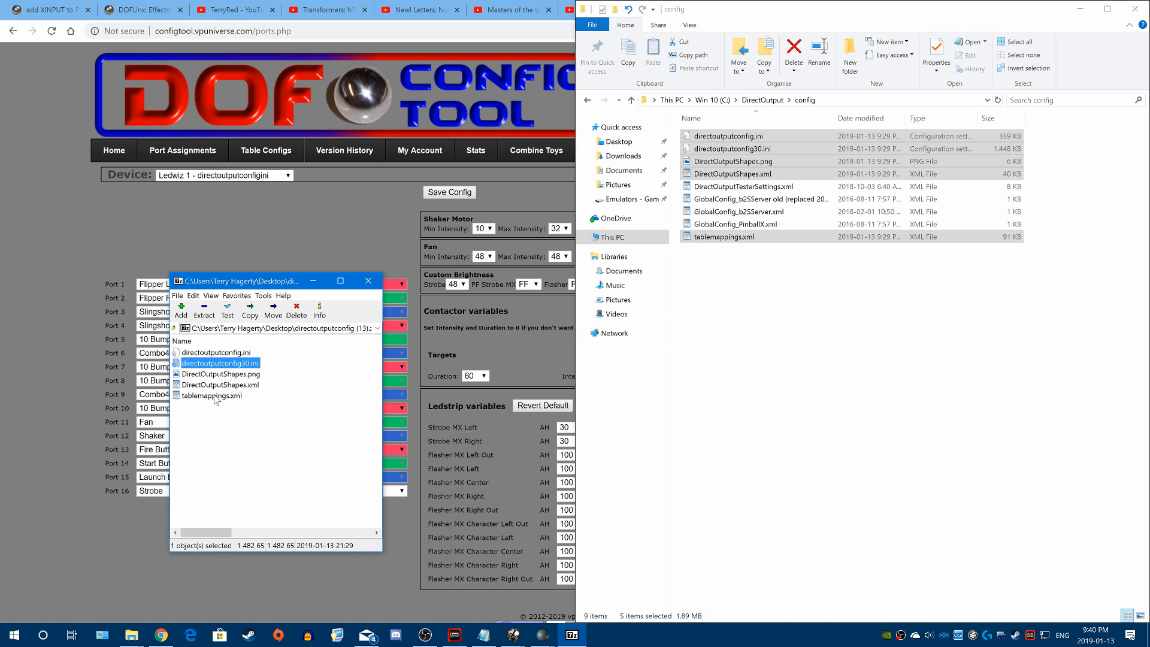
{"action": "left_click", "coordinate": [287, 377]}
{"action": "left_click_drag", "start_coordinate": [285, 373], "coordinate": [207, 384]}
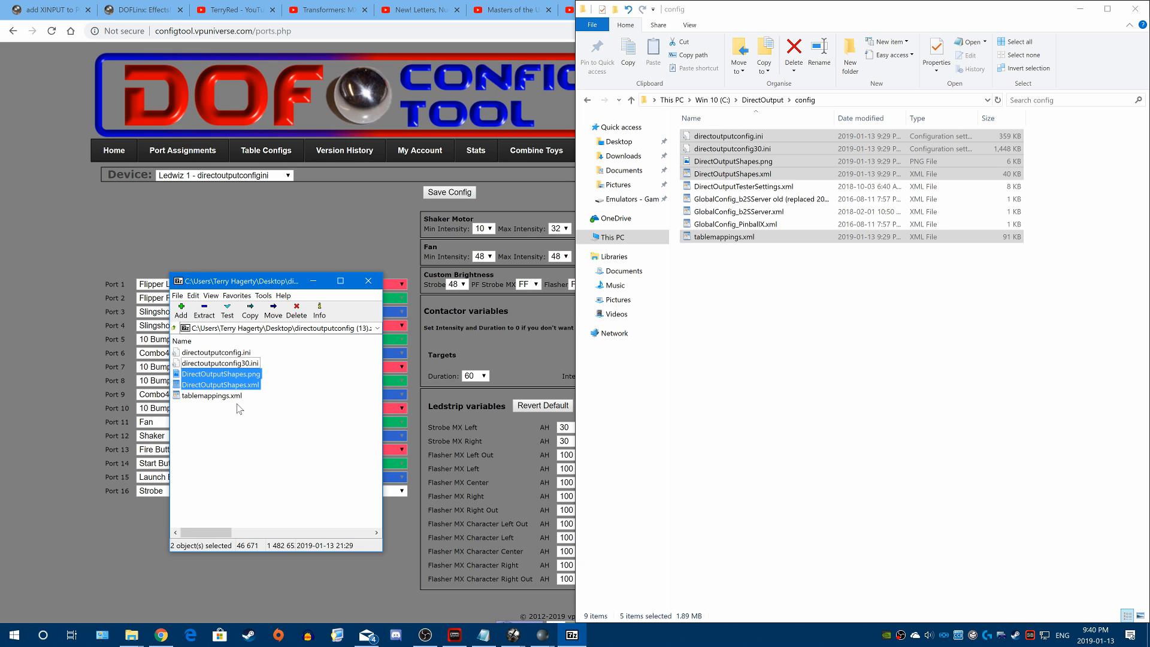
- View the DirectOutputShapes.png image, close it, and open DirectOutputShapes.xml from the archive
{"action": "double_click", "coordinate": [244, 375]}
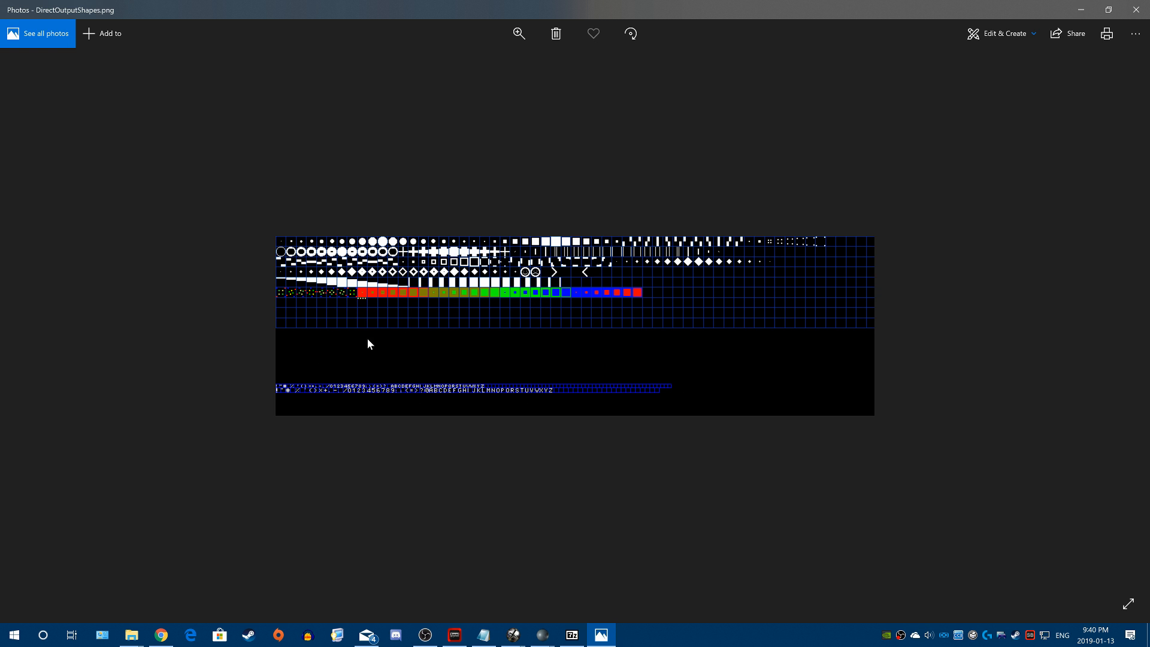
{"action": "left_click", "coordinate": [1136, 10]}
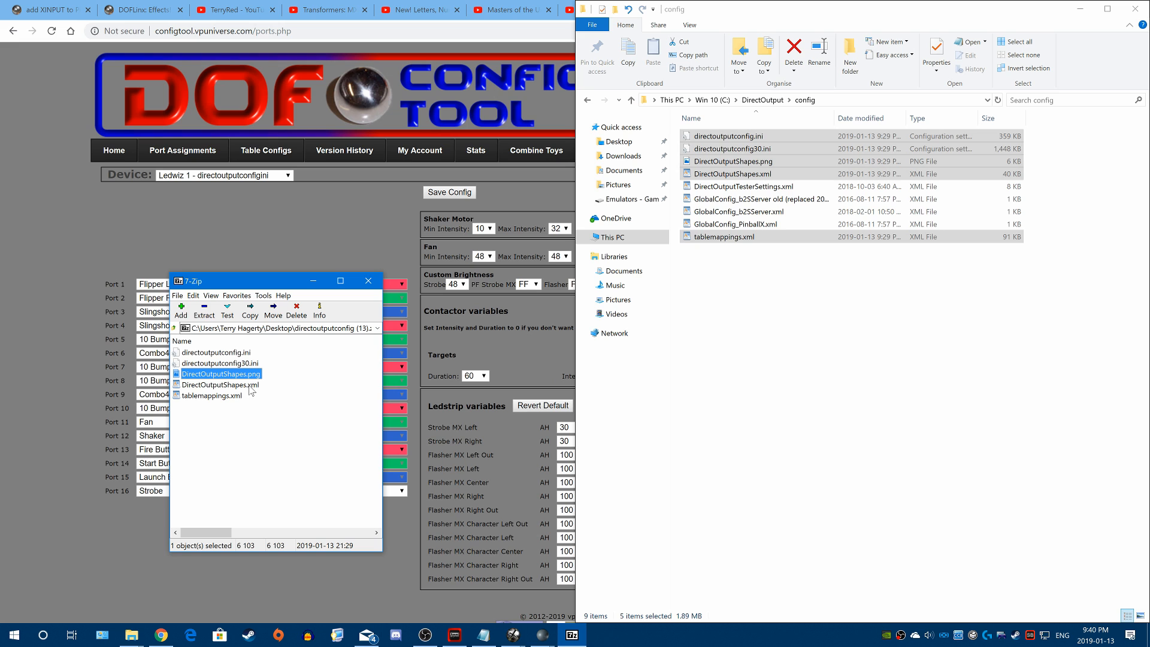
{"action": "double_click", "coordinate": [249, 386]}
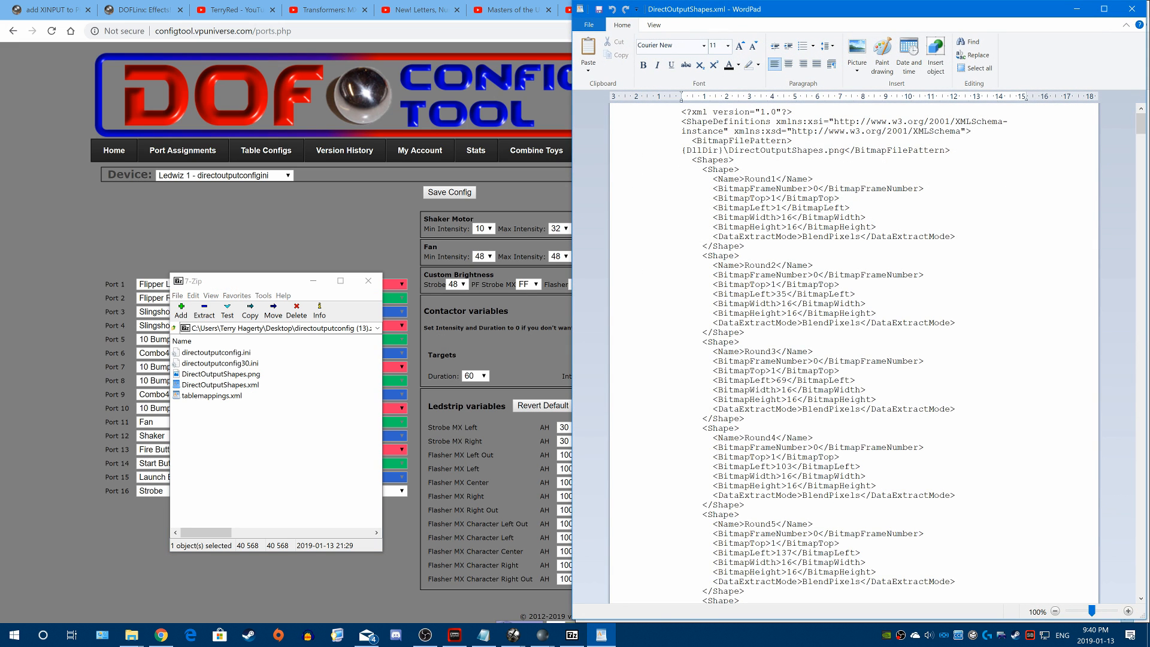
- Close the DirectOutputShapes.xml document, look through the parent DirectOutput folder, and return to its config subfolder
{"action": "left_click", "coordinate": [1131, 9]}
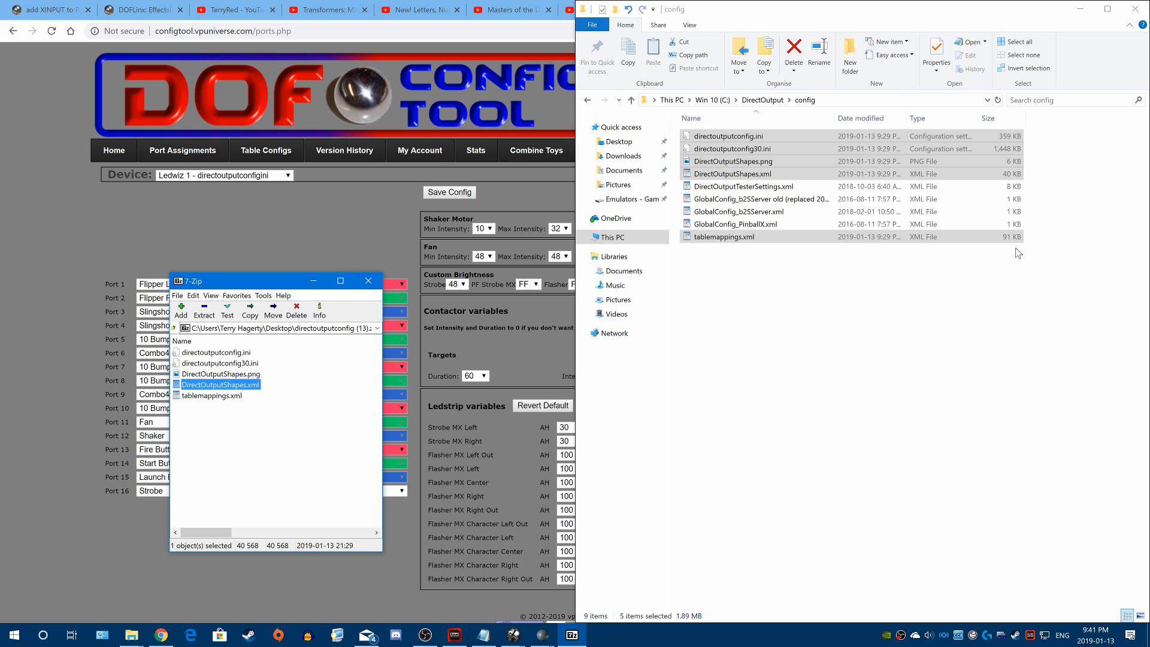
{"action": "left_click", "coordinate": [853, 355]}
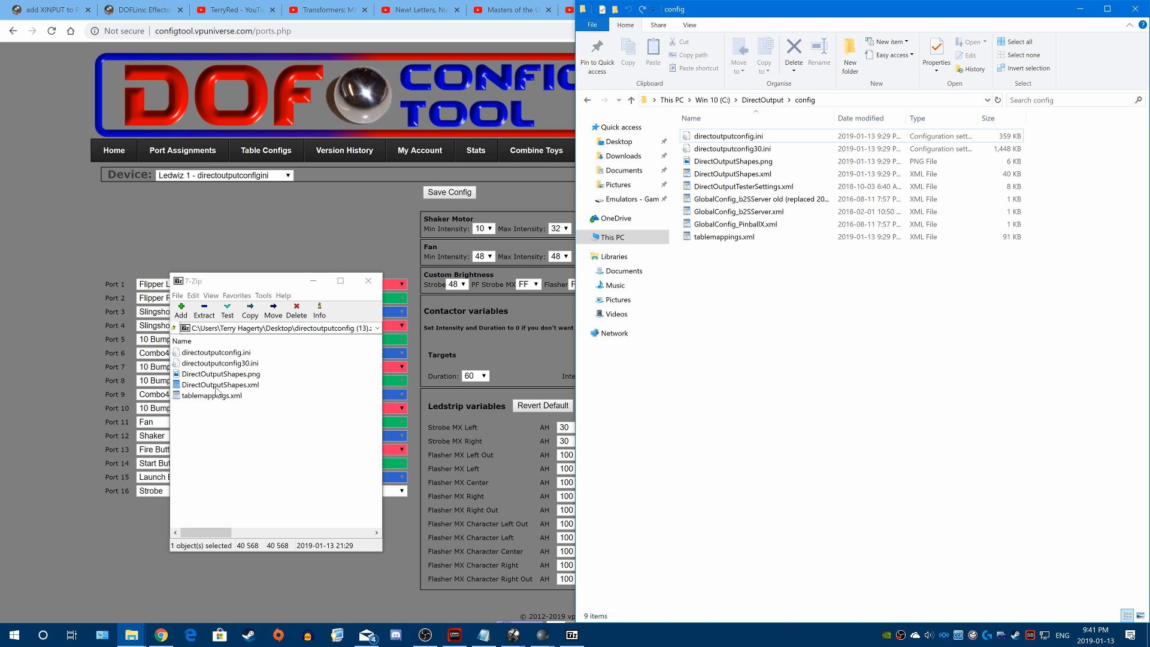
{"action": "left_click", "coordinate": [761, 100]}
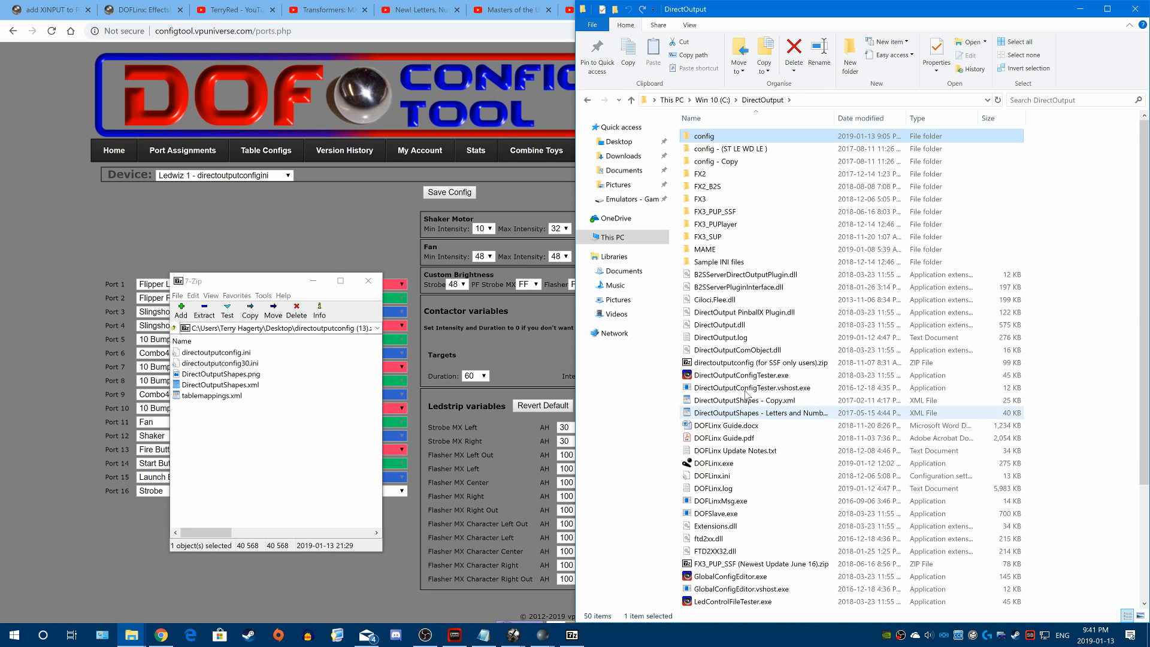
{"action": "double_click", "coordinate": [713, 139]}
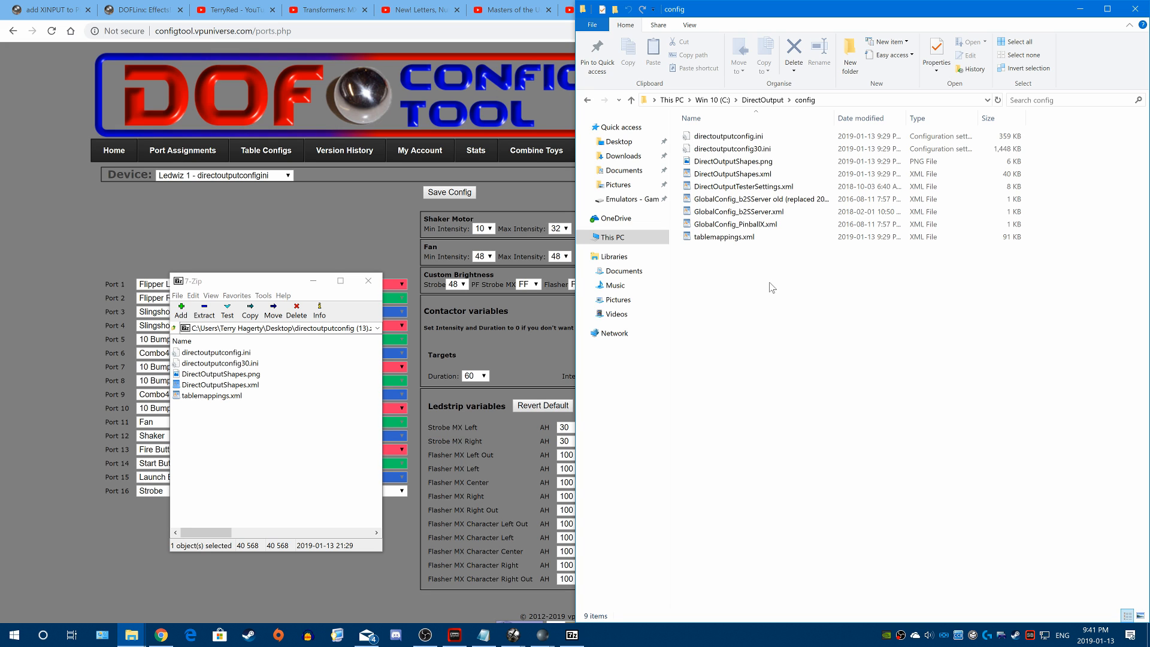
- Minimise the config folder and 7-Zip windows and point out the Custom Brightness settings, checking the Ledstrip Flasher value list
{"action": "left_click", "coordinate": [1080, 9]}
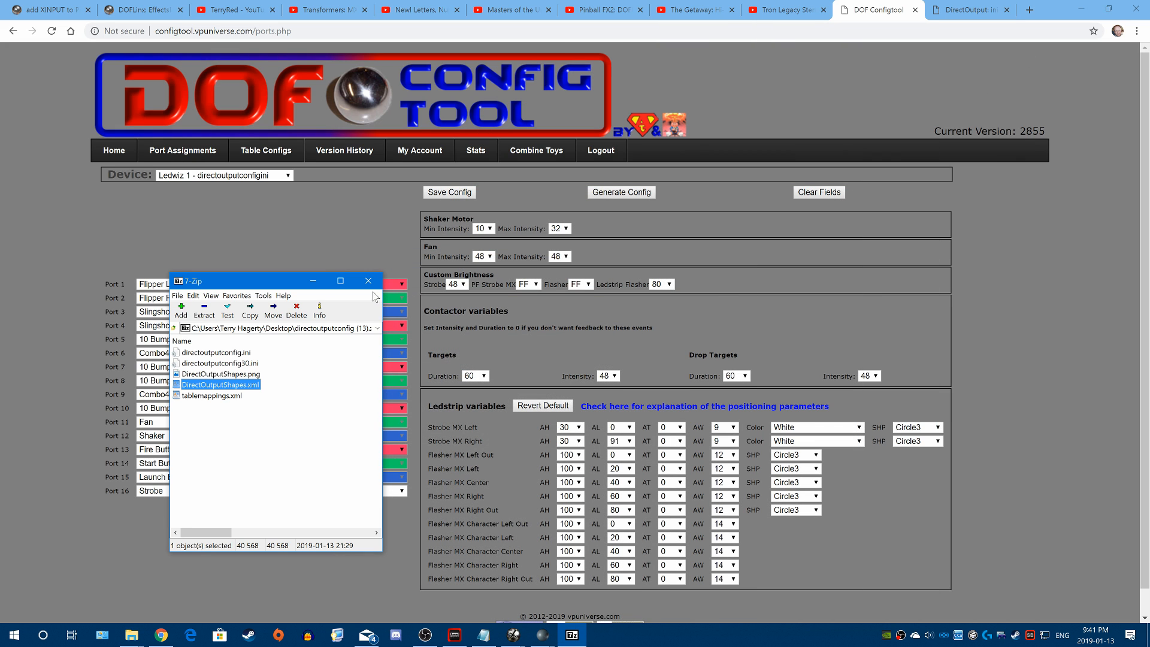
{"action": "left_click", "coordinate": [313, 280]}
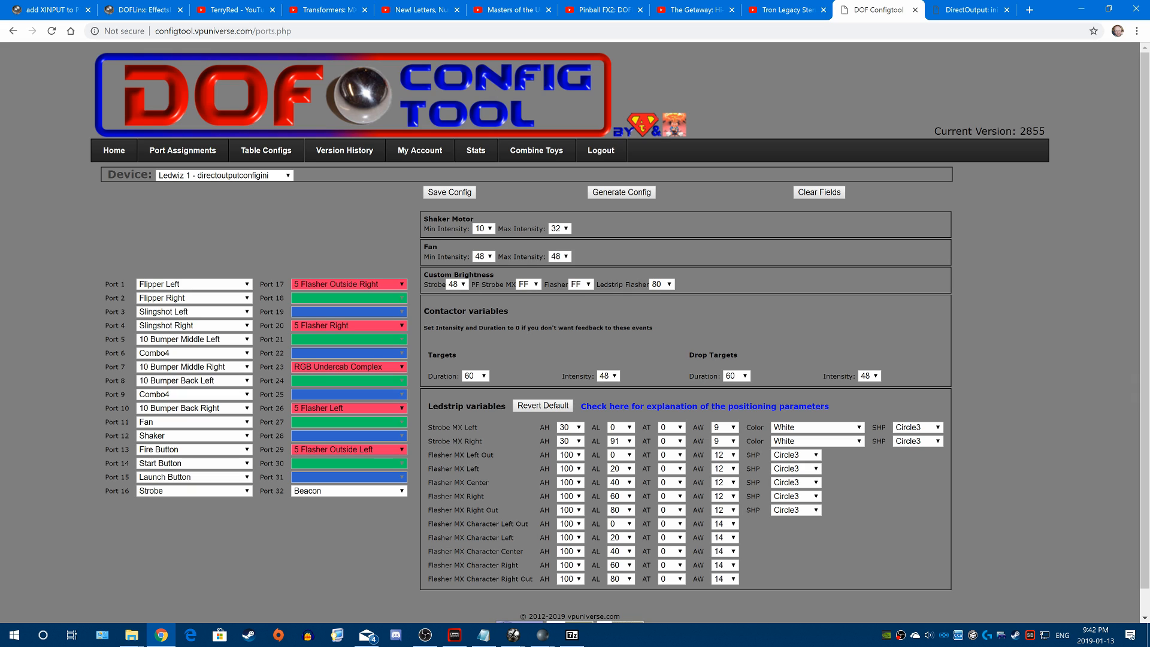
{"action": "left_click_drag", "start_coordinate": [505, 285], "coordinate": [516, 284]}
{"action": "left_click_drag", "start_coordinate": [553, 285], "coordinate": [570, 286]}
{"action": "left_click_drag", "start_coordinate": [597, 285], "coordinate": [642, 289]}
{"action": "left_click", "coordinate": [669, 285]}
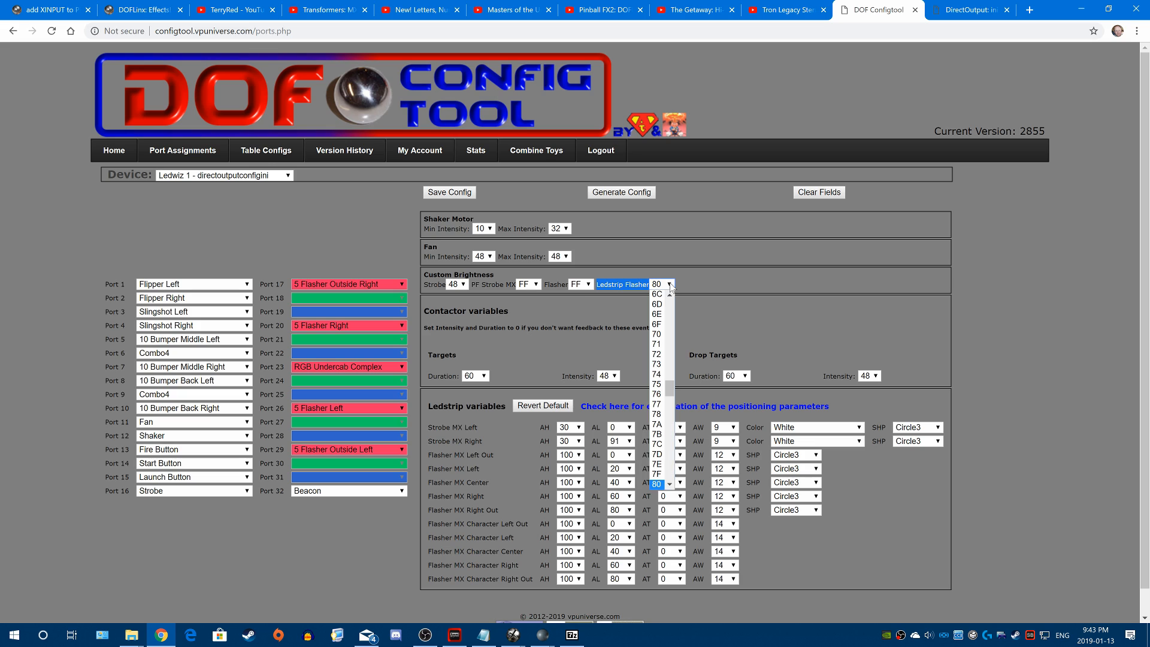
{"action": "left_click", "coordinate": [739, 285]}
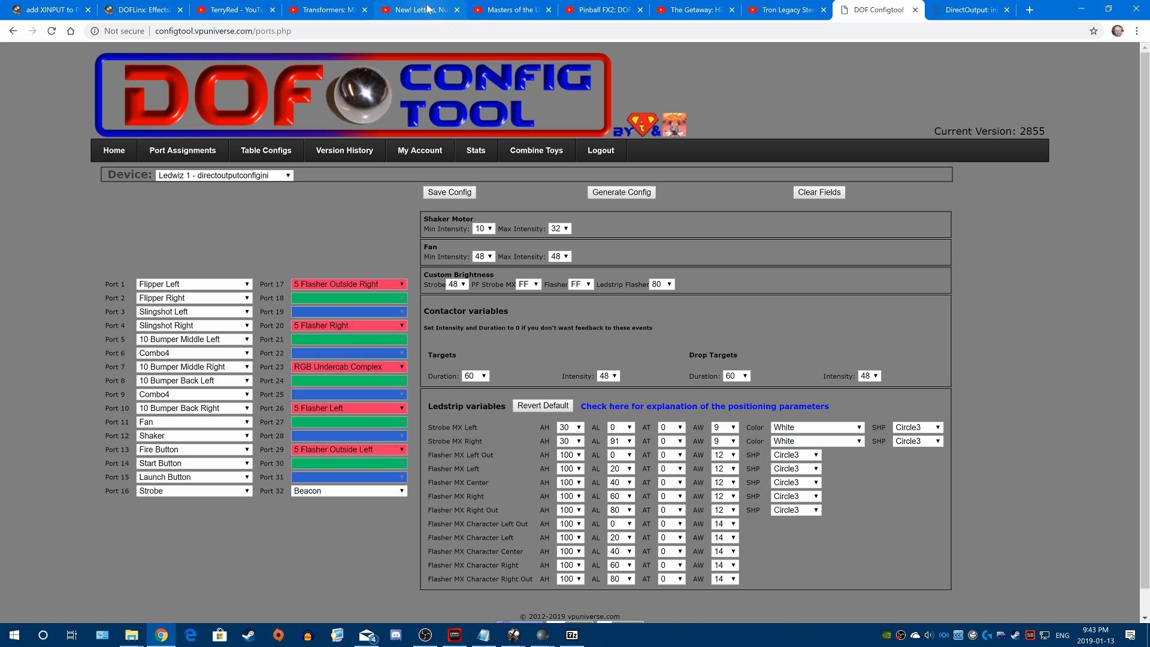
- View the Masters of the Universe video and the DirectOutput ini files documentation, returning to the Configtool port assignments
{"action": "left_click", "coordinate": [513, 13]}
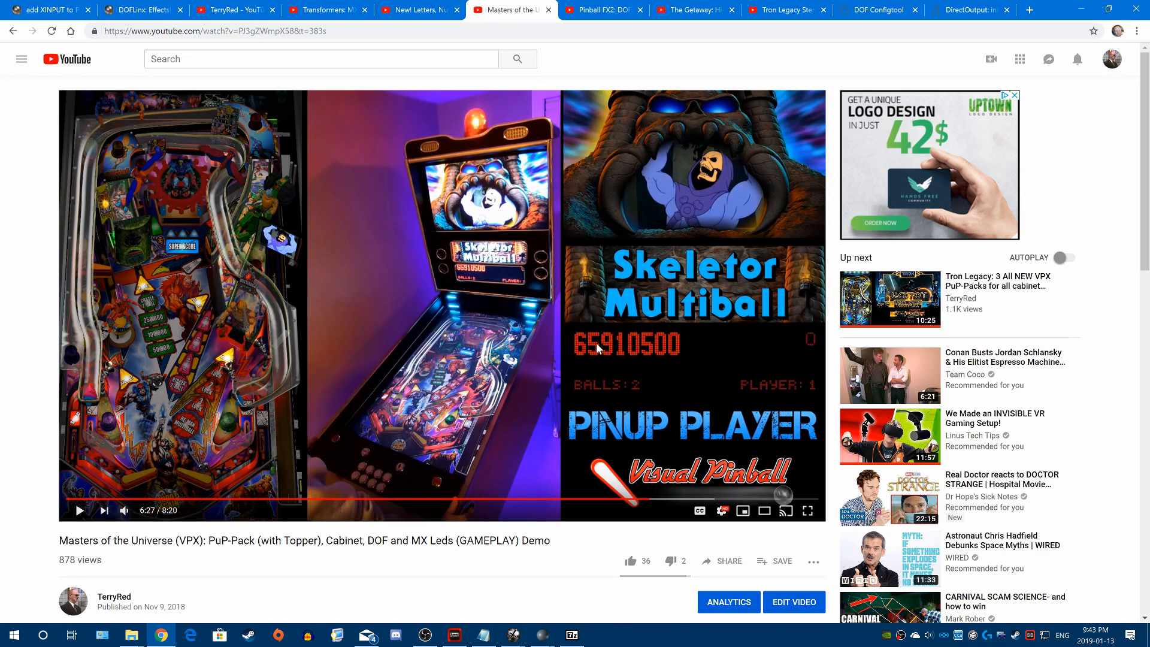
{"action": "left_click", "coordinate": [930, 6]}
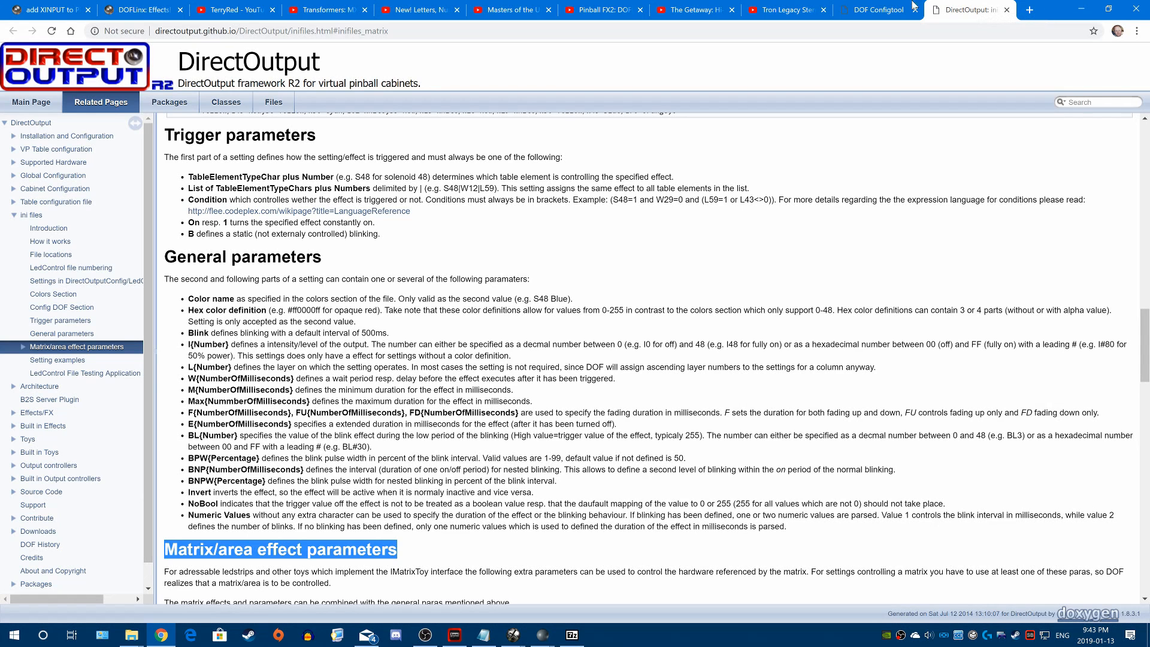
{"action": "left_click", "coordinate": [878, 10]}
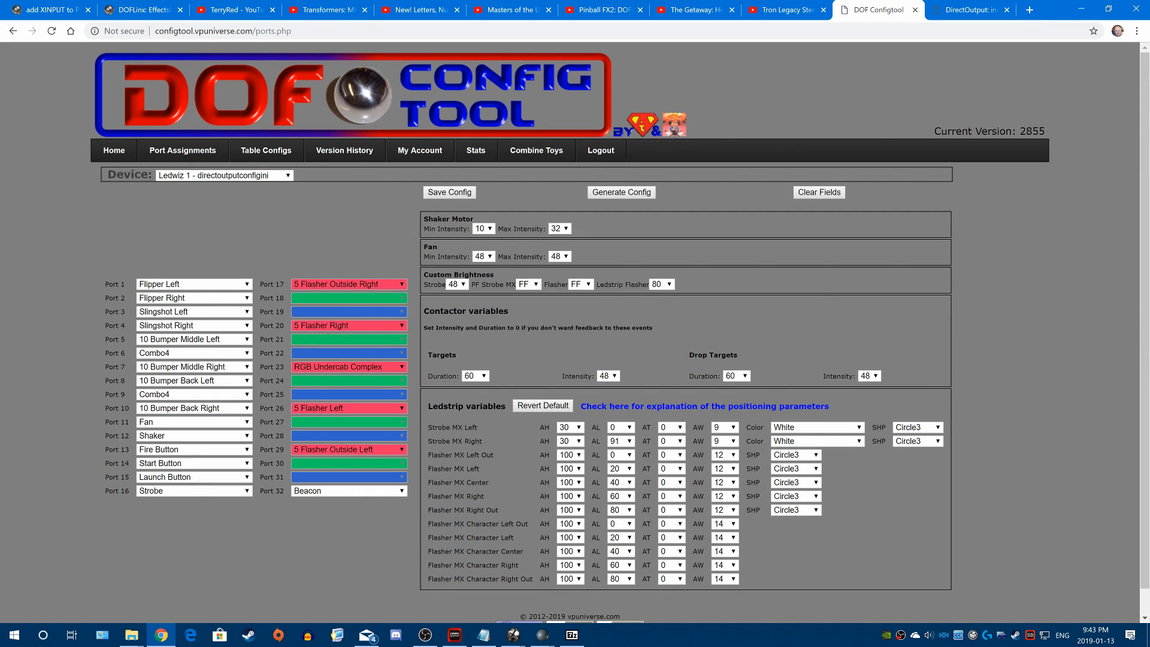
- Highlight part of the Contactor variables heading and view the Pinball FX2 DOFLinx MX video before returning to the Configtool
{"action": "left_click_drag", "start_coordinate": [469, 312], "coordinate": [509, 309]}
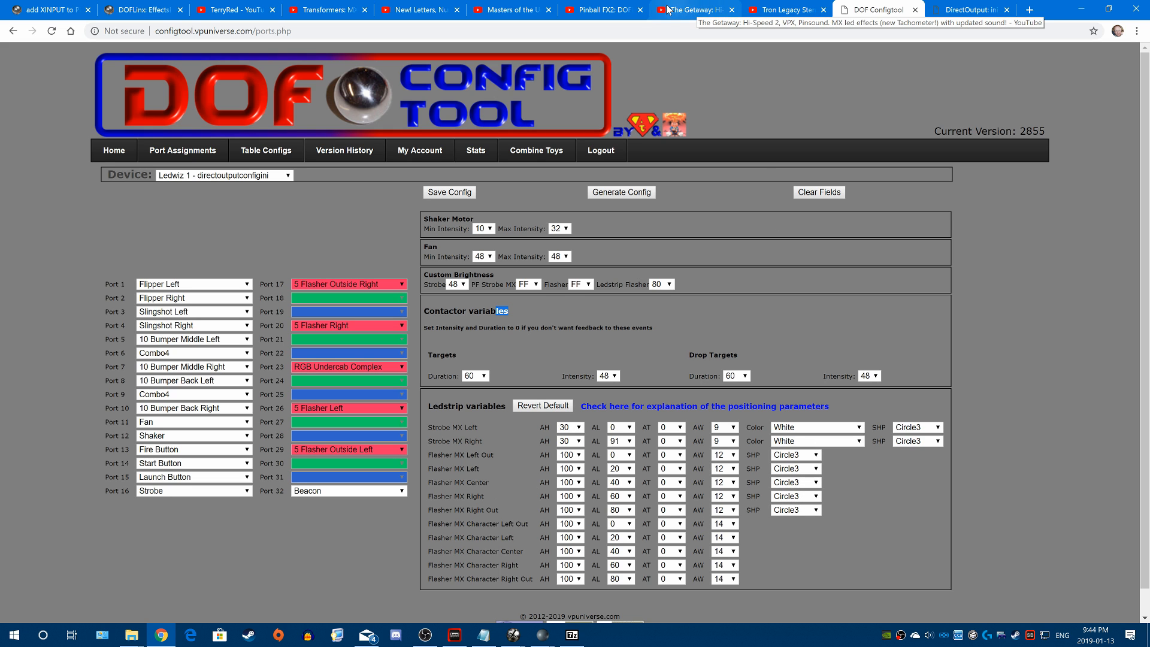
{"action": "left_click", "coordinate": [604, 10]}
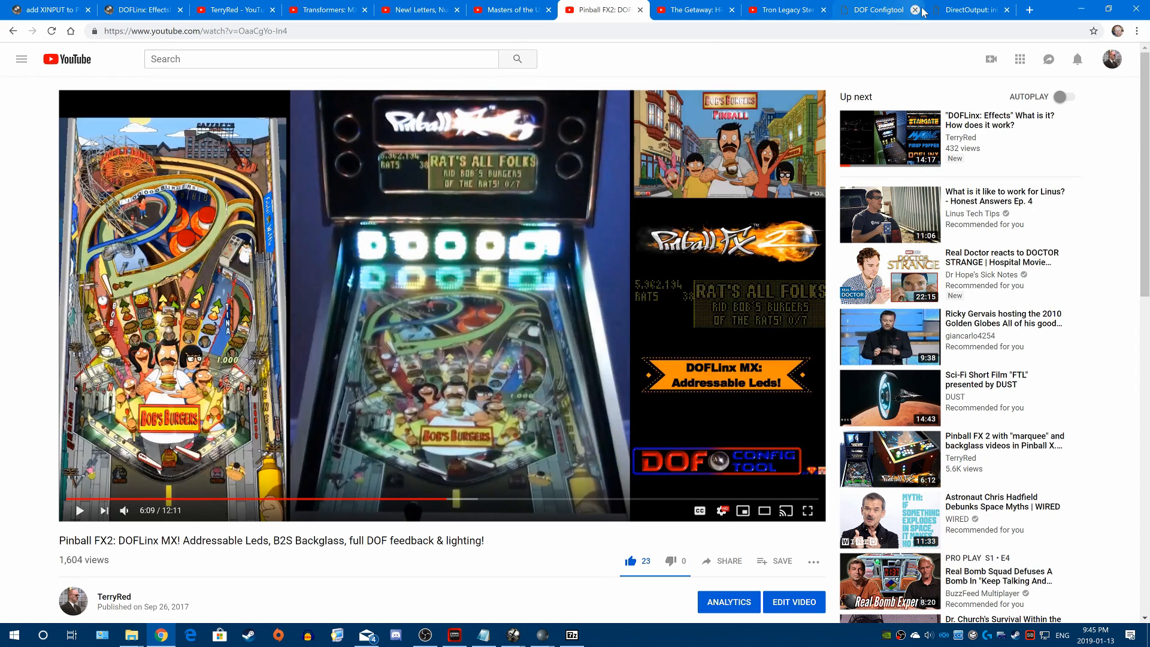
{"action": "left_click", "coordinate": [885, 7]}
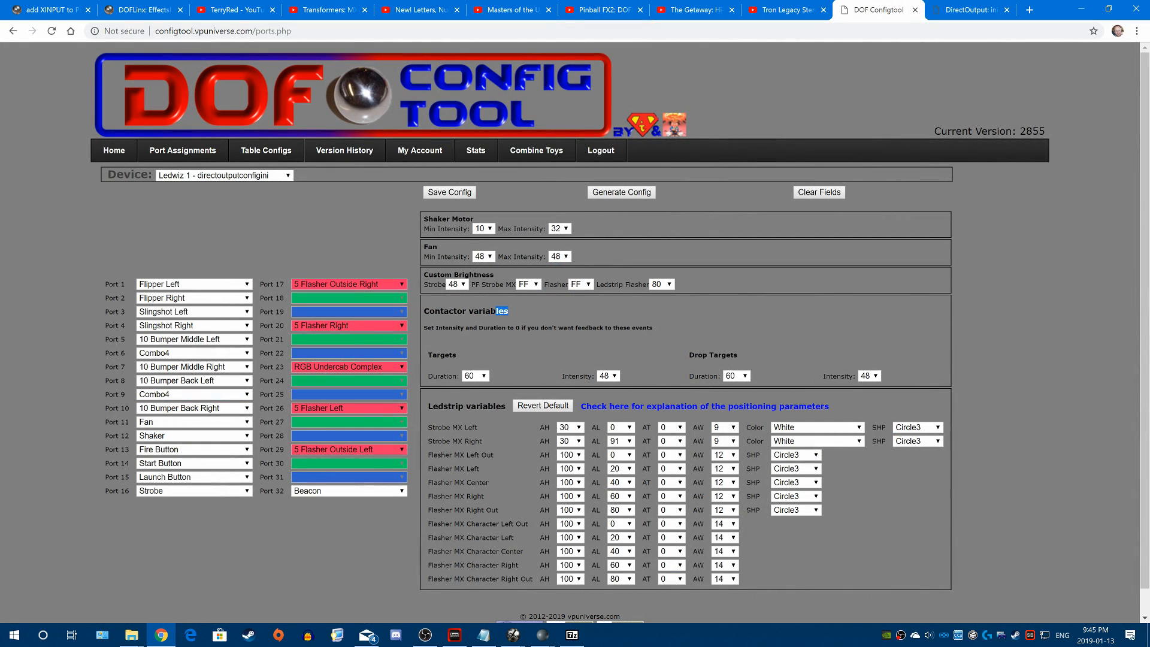
- Point out the Flasher MX Character settings and view the Letters, Numbers and Words LED matrix video, returning to the Configtool
{"action": "left_click_drag", "start_coordinate": [427, 550], "coordinate": [709, 567]}
{"action": "left_click", "coordinate": [778, 558]}
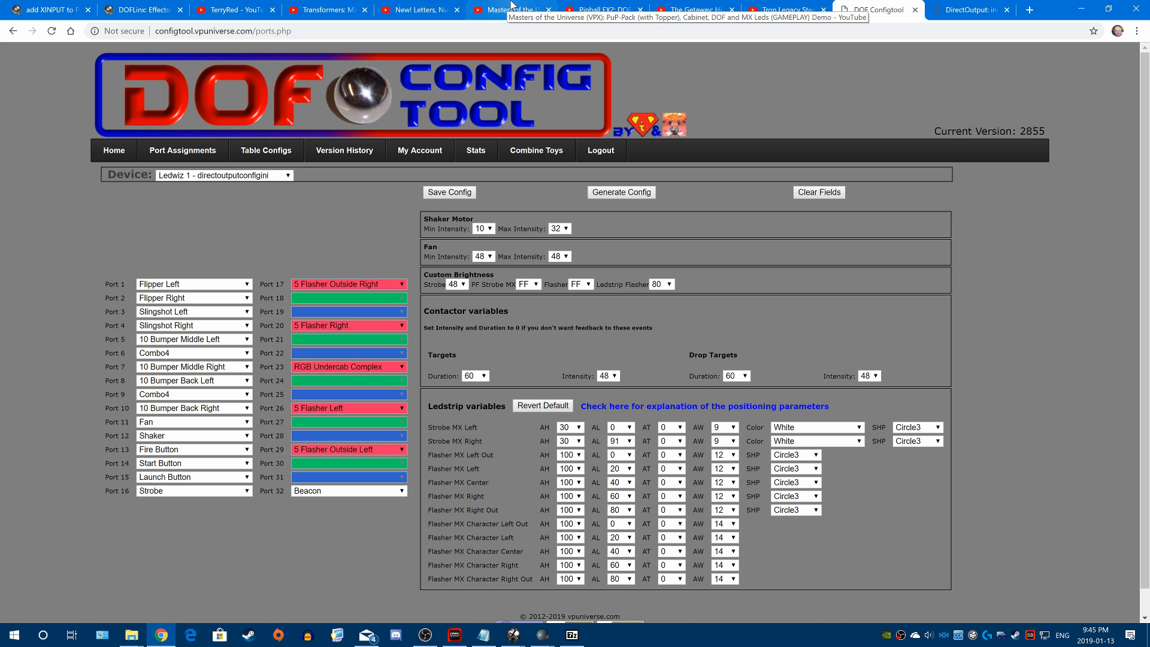
{"action": "left_click", "coordinate": [419, 9]}
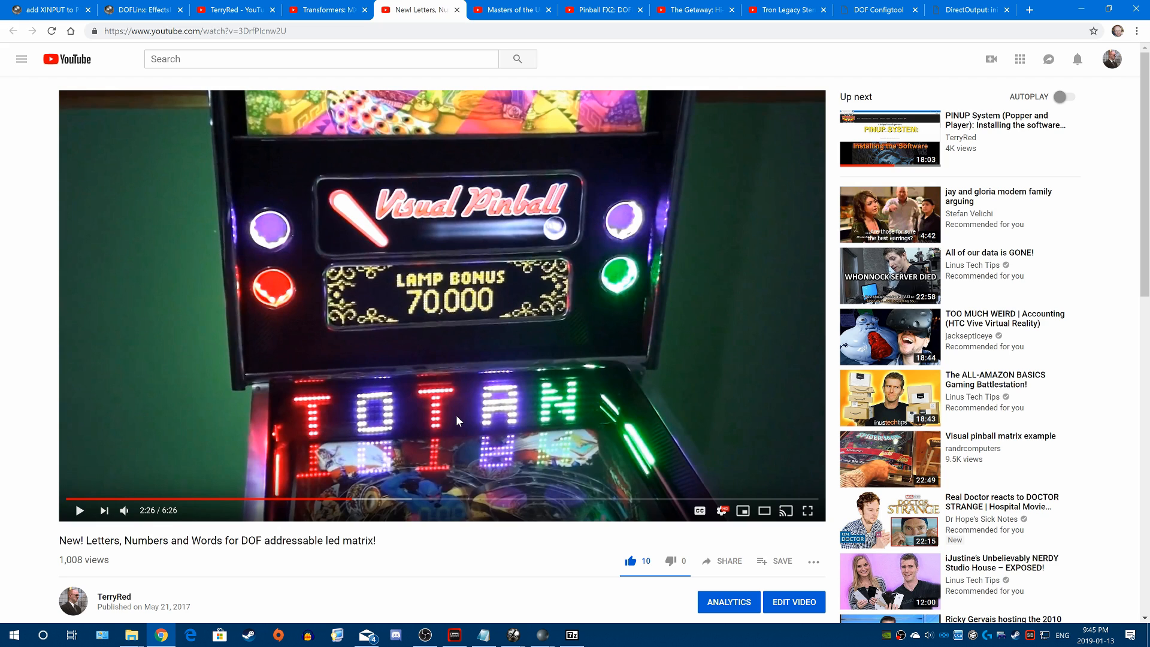
{"action": "left_click", "coordinate": [967, 9]}
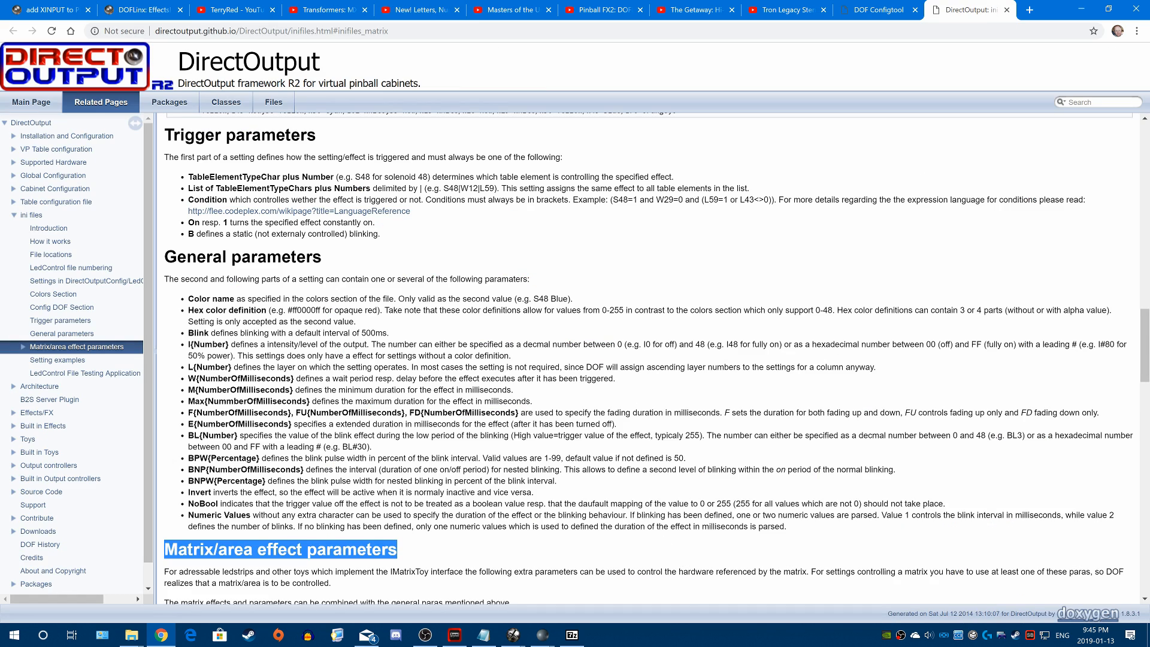
{"action": "left_click", "coordinate": [892, 7]}
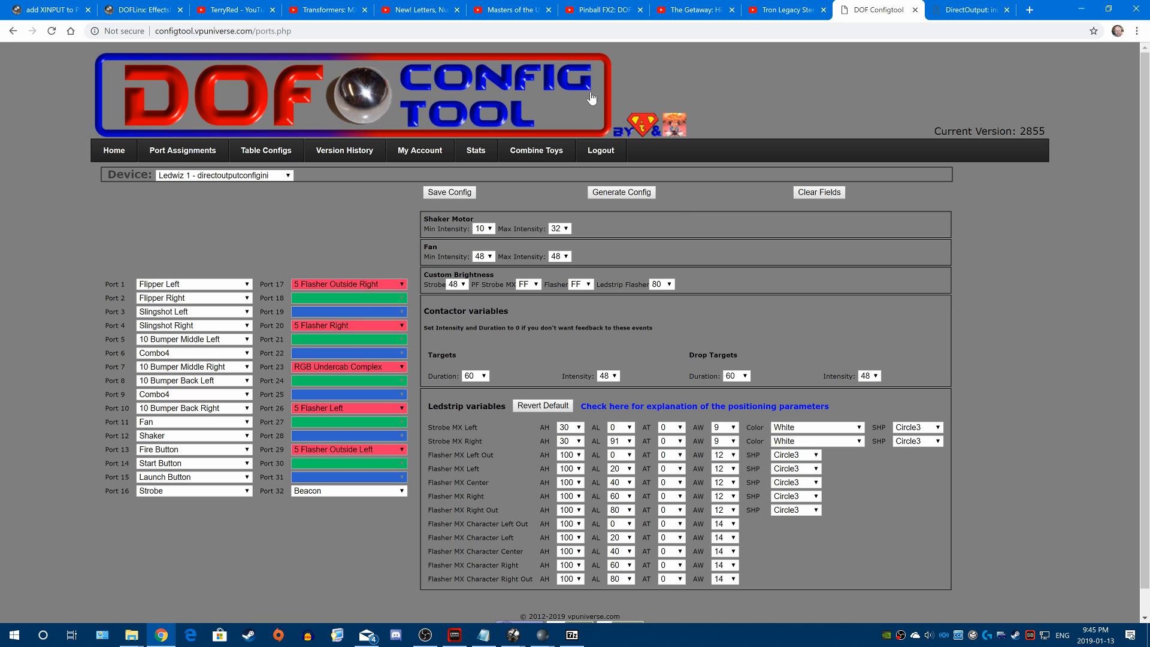
- Play a short part of the Masters of the Universe video and return to the Configtool port assignments
{"action": "left_click", "coordinate": [509, 10]}
{"action": "left_click", "coordinate": [427, 303]}
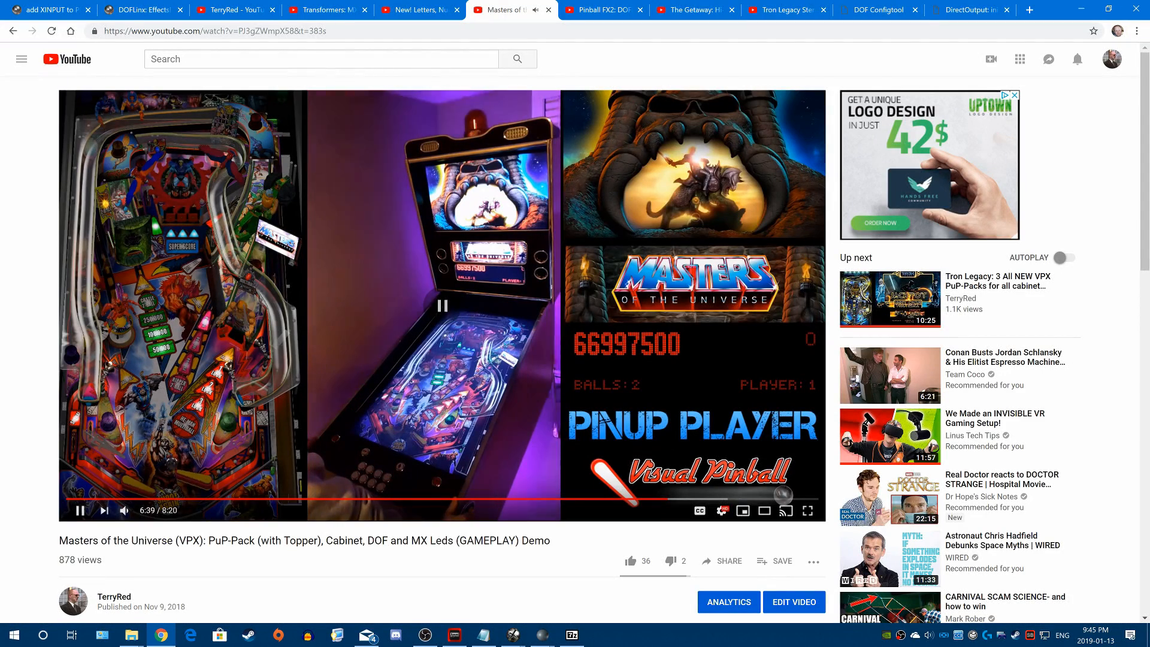
{"action": "left_click", "coordinate": [969, 10]}
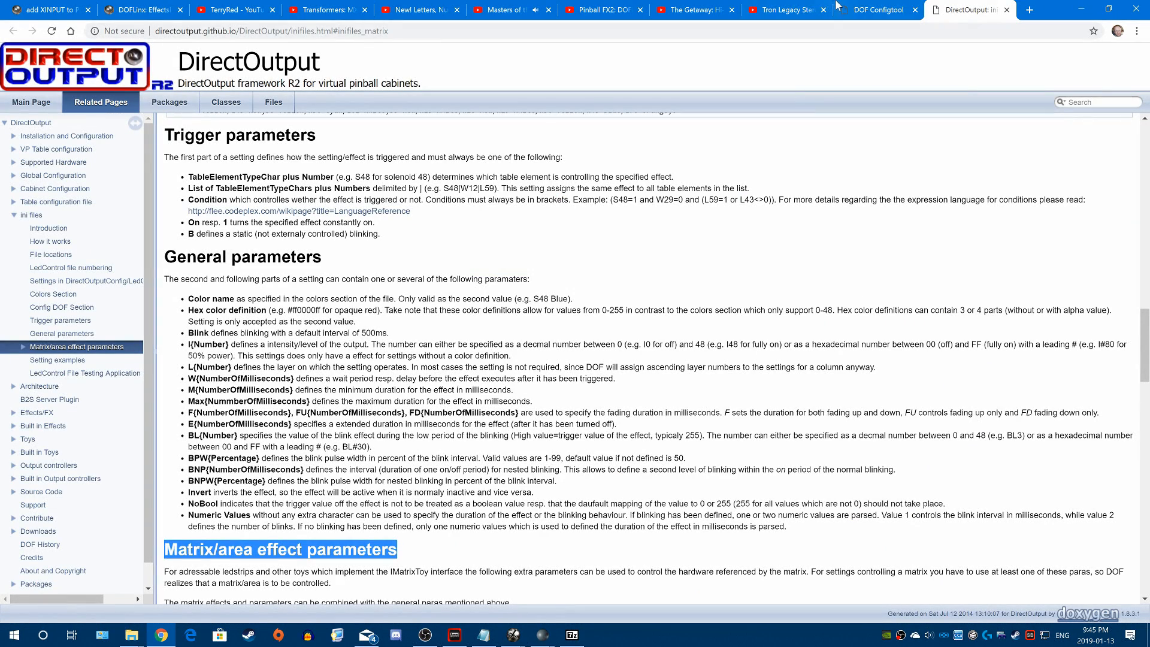
{"action": "left_click", "coordinate": [878, 10]}
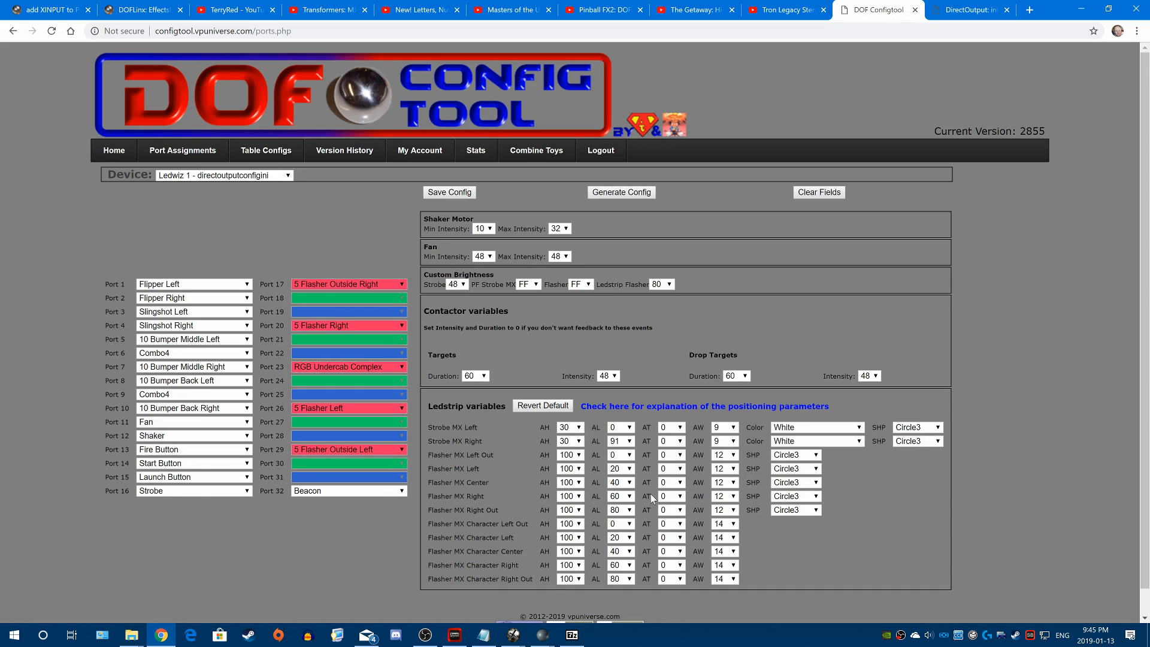
- Open the toy combo management page, highlight the two bumper toys in Combo4, and return to the port assignments
{"action": "scroll", "coordinate": [650, 493], "scroll_direction": "down", "scroll_amount": 1}
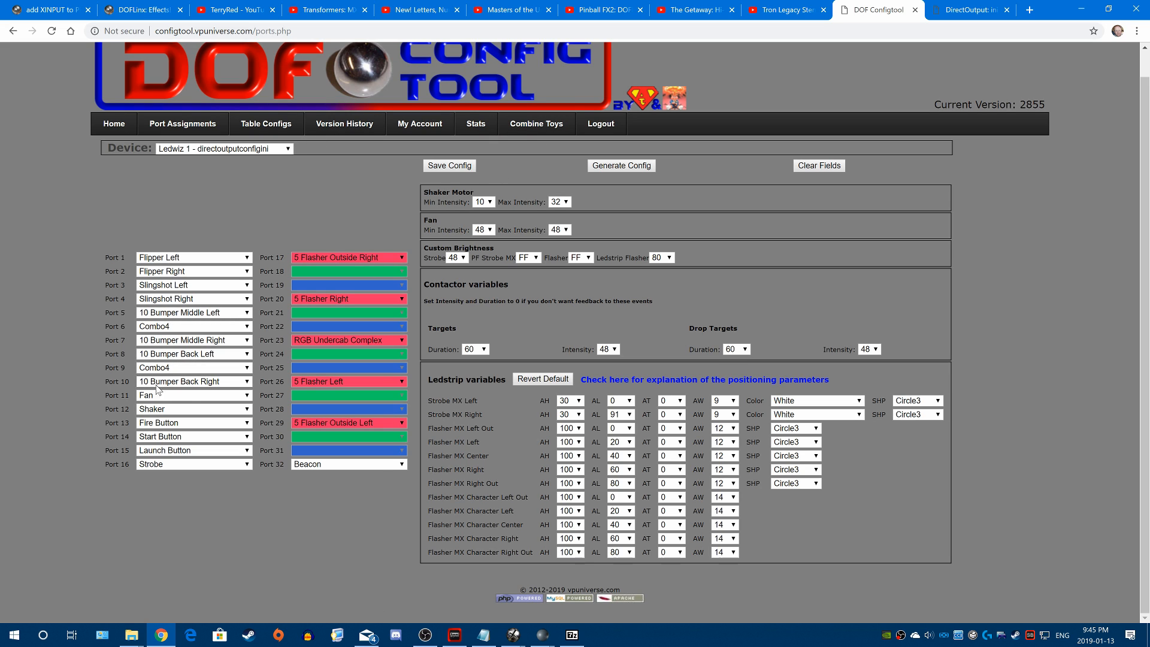
{"action": "left_click", "coordinate": [531, 127]}
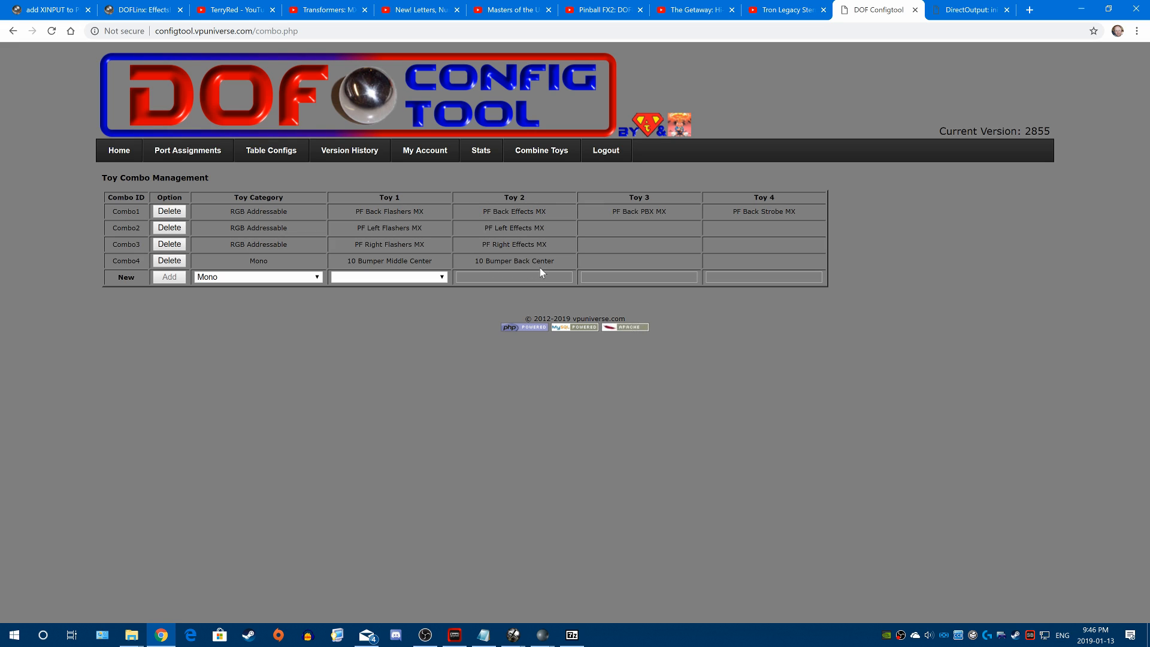
{"action": "left_click_drag", "start_coordinate": [505, 261], "coordinate": [475, 264]}
{"action": "left_click_drag", "start_coordinate": [441, 264], "coordinate": [346, 262]}
{"action": "left_click", "coordinate": [201, 155]}
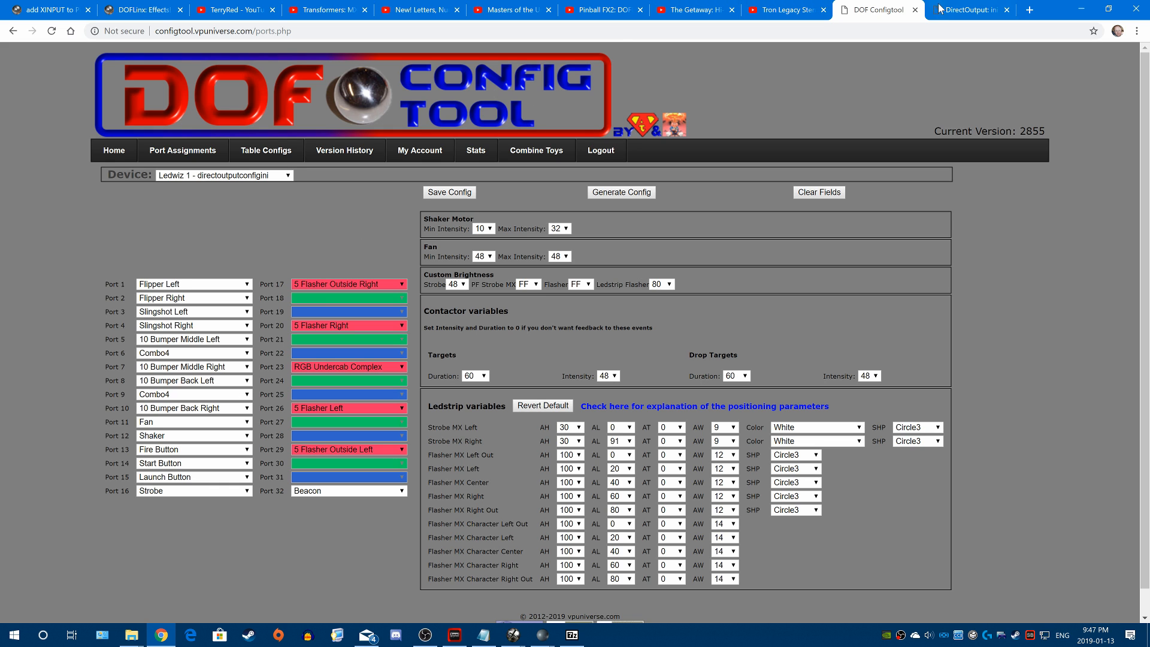
- Close the DirectOutput documentation tab and switch the port assignments device to WS2811 1 - directoutputconfigini30
{"action": "left_click", "coordinate": [975, 9]}
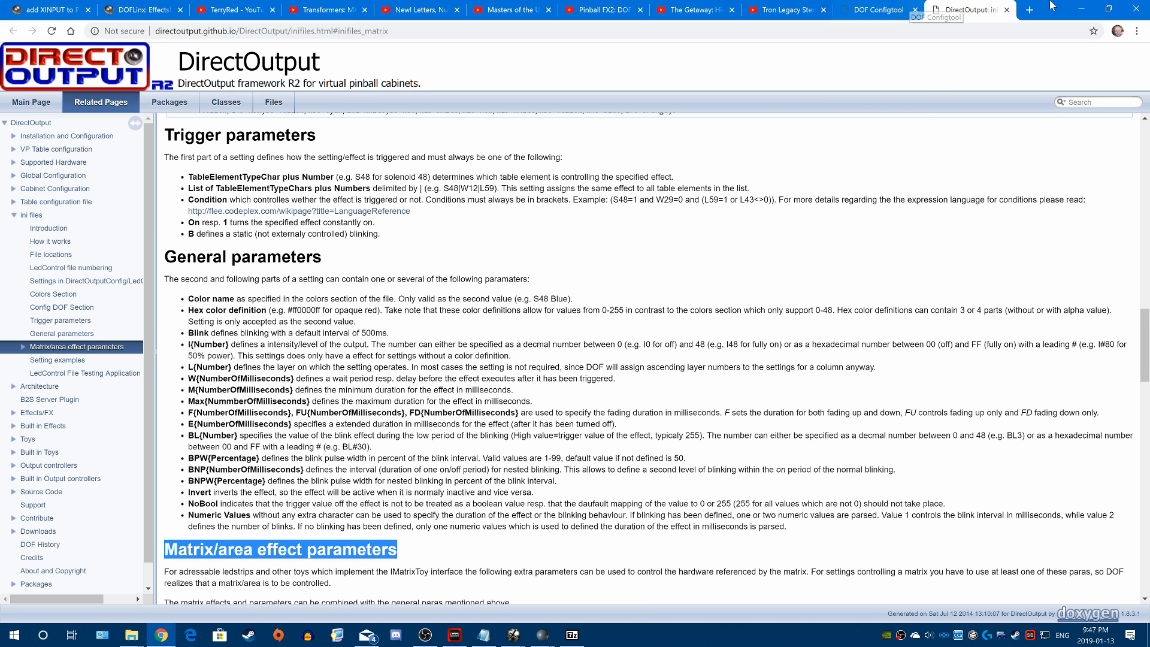
{"action": "left_click", "coordinate": [1007, 9]}
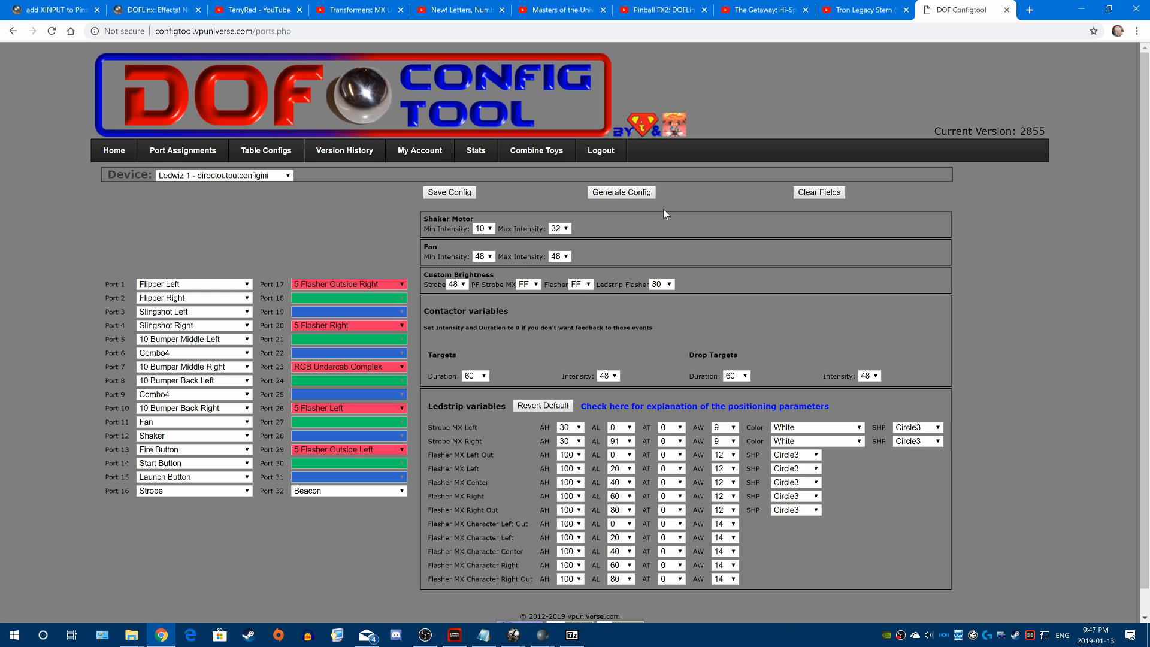
{"action": "left_click", "coordinate": [523, 154]}
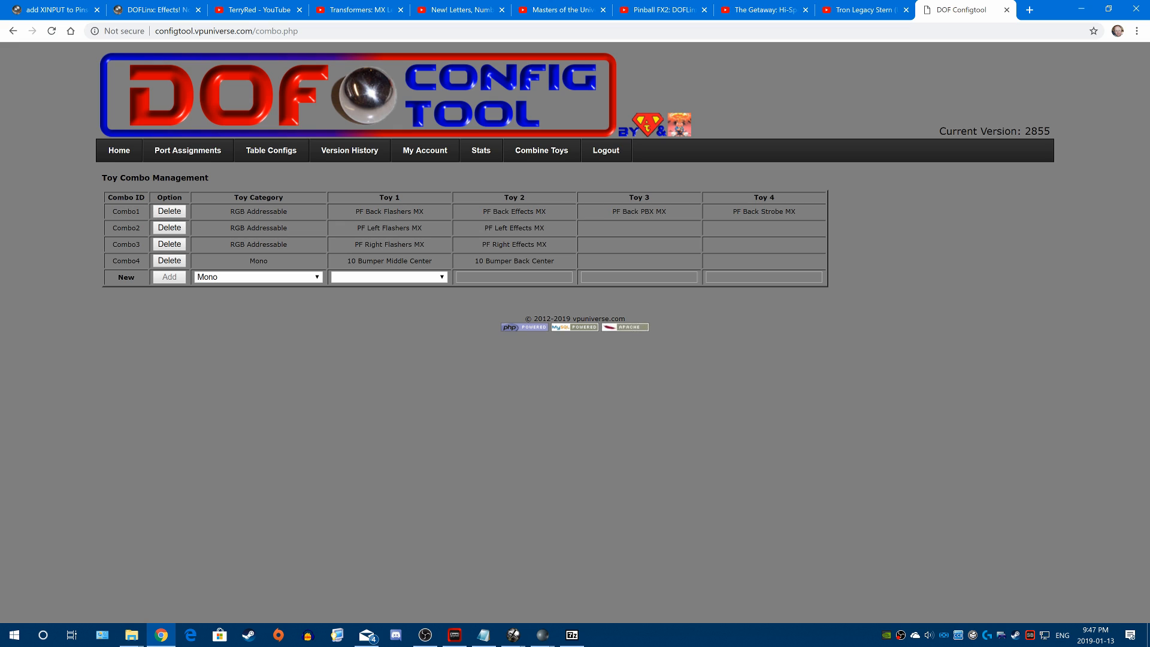
{"action": "left_click", "coordinate": [190, 151]}
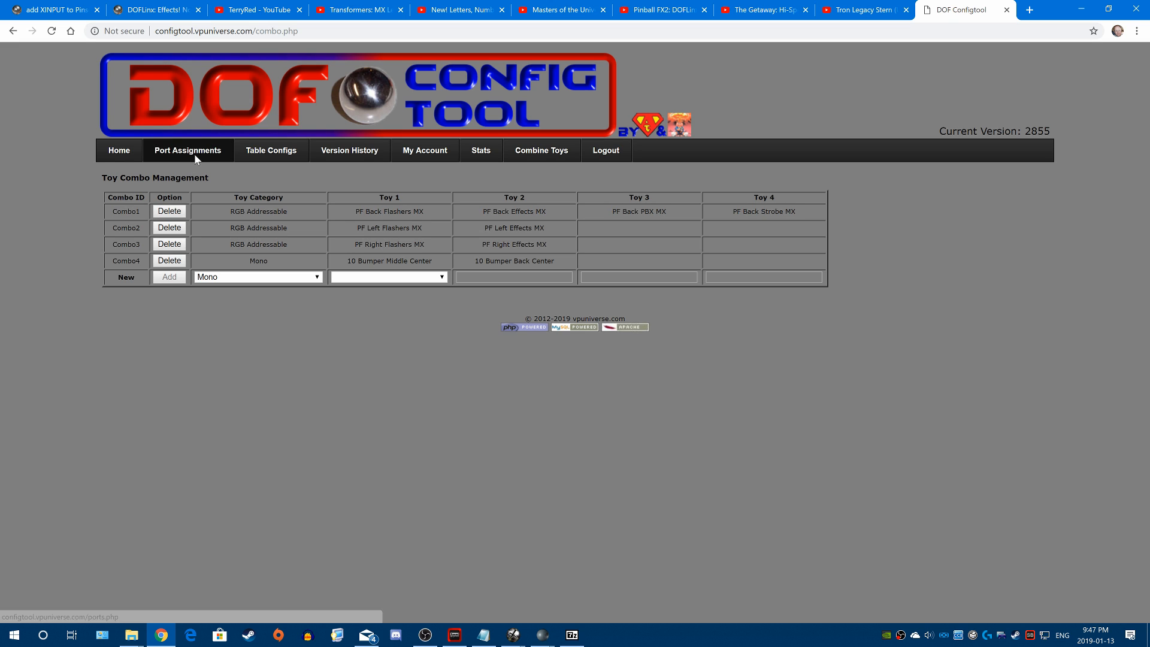
{"action": "left_click", "coordinate": [248, 175]}
{"action": "left_click", "coordinate": [256, 195]}
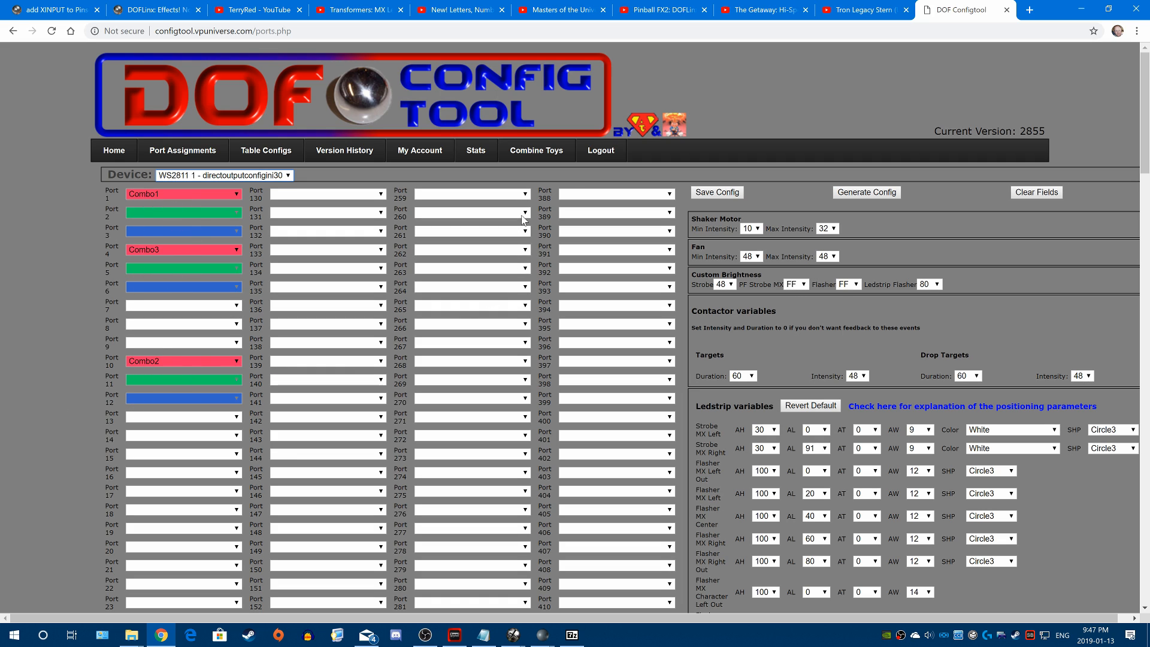
- Open the toy combo management page and highlight the flasher, effects, PBX and strobe MX toys combined in Combo1
{"action": "left_click", "coordinate": [530, 151]}
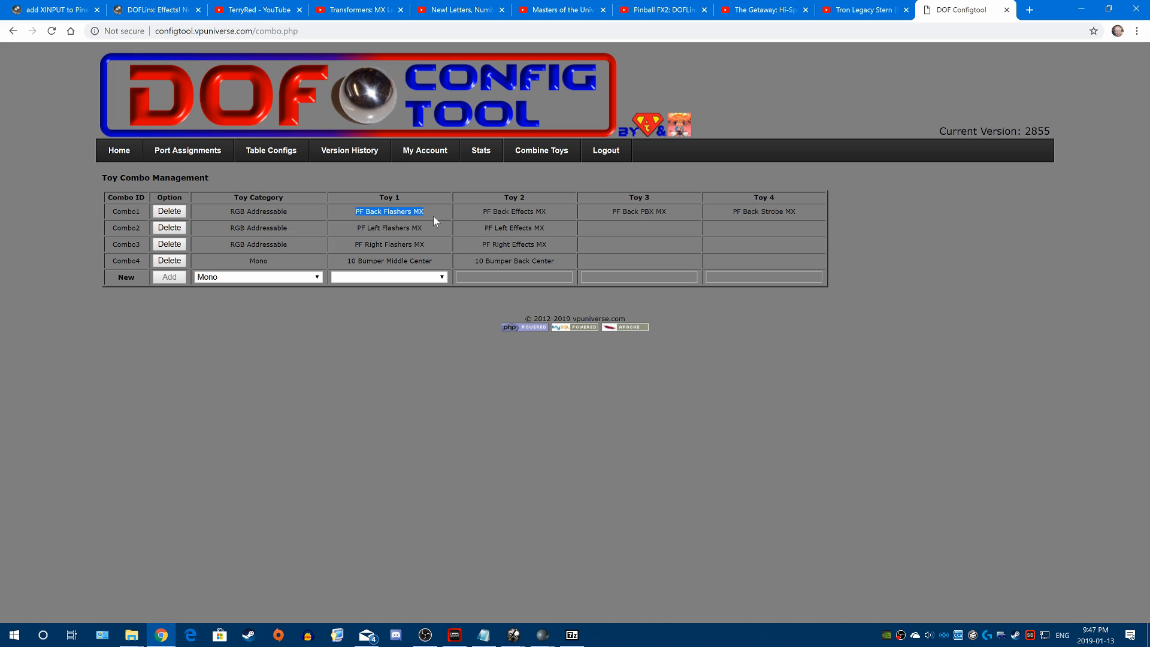
{"action": "left_click_drag", "start_coordinate": [480, 211], "coordinate": [670, 208]}
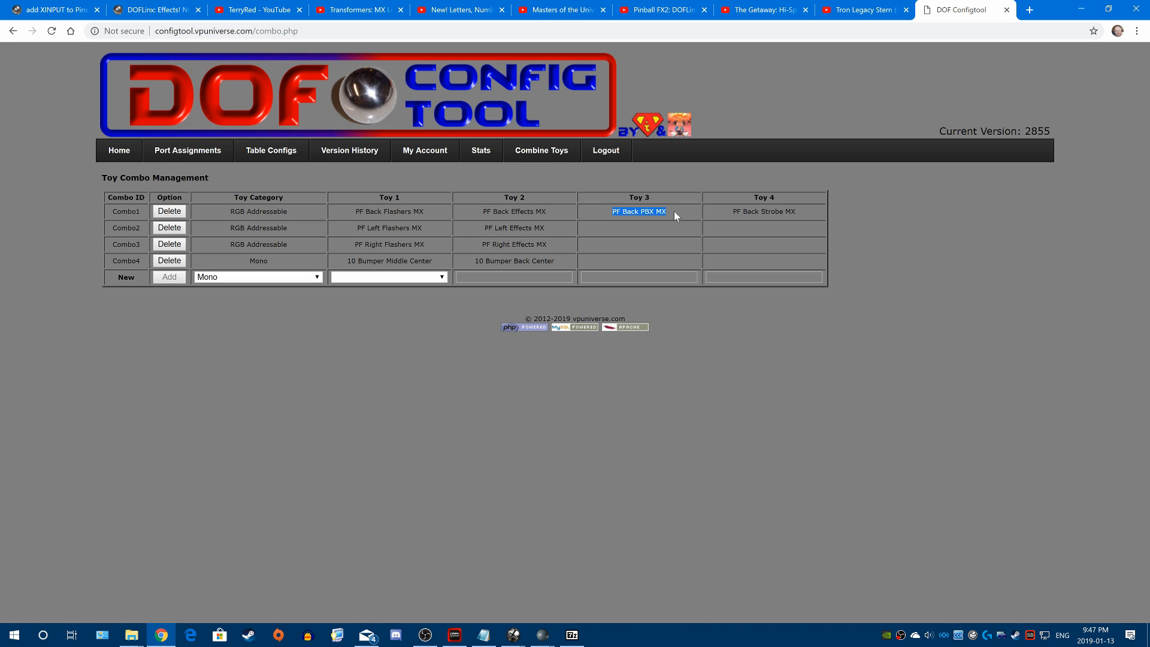
{"action": "left_click_drag", "start_coordinate": [729, 213], "coordinate": [791, 211]}
{"action": "left_click_drag", "start_coordinate": [352, 211], "coordinate": [542, 211]}
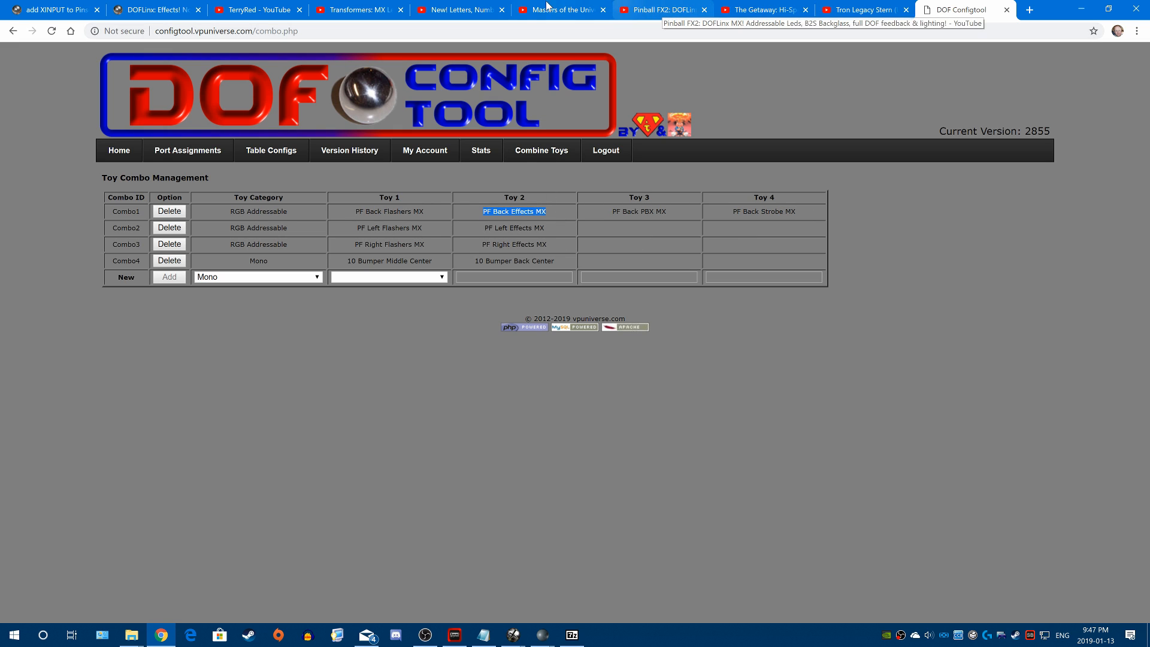
- View the Pinball FX2 DOFLinx MX video and play the Masters of the Universe video to show the addressable LED effects
{"action": "left_click", "coordinate": [658, 10]}
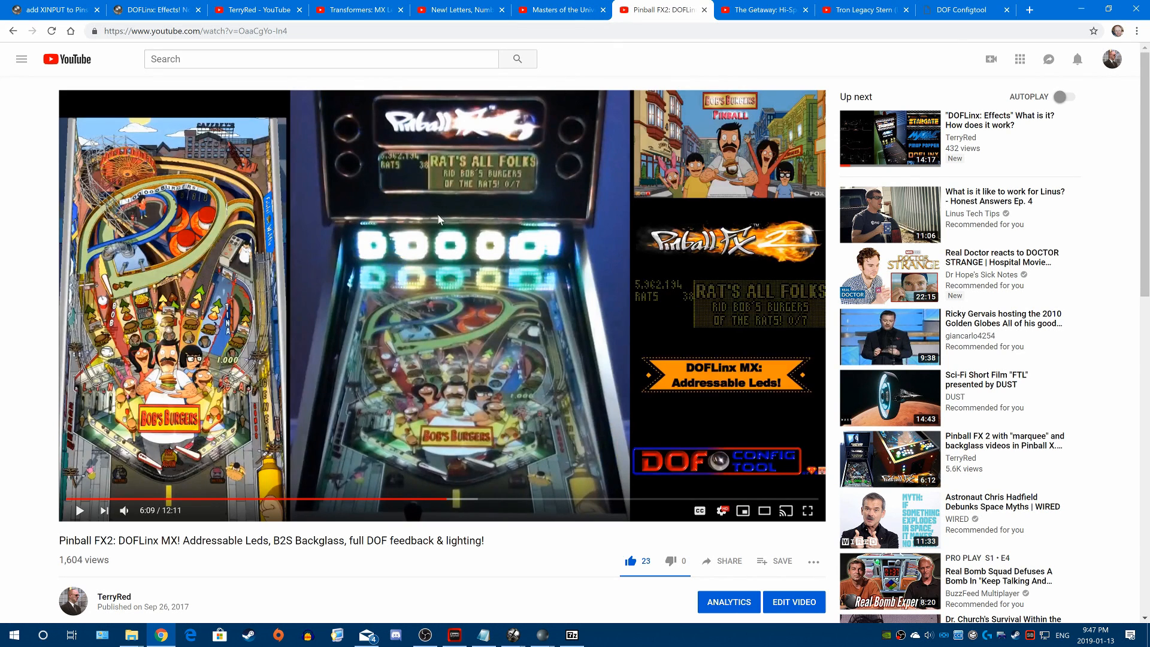
{"action": "left_click", "coordinate": [561, 10]}
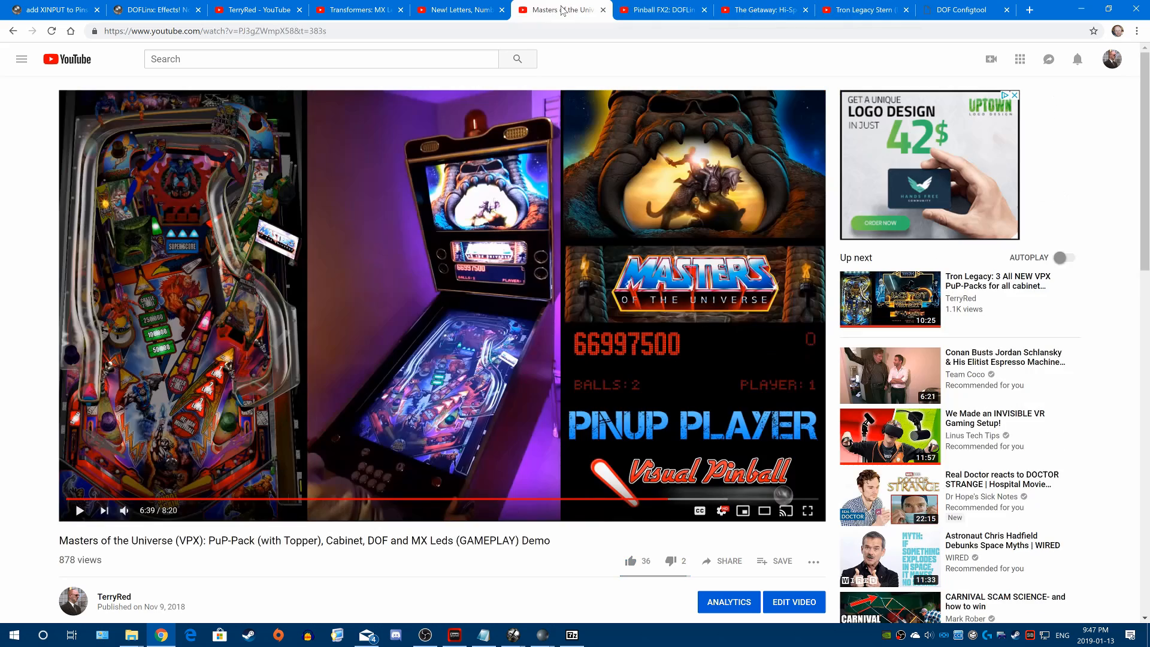
{"action": "left_click", "coordinate": [440, 305]}
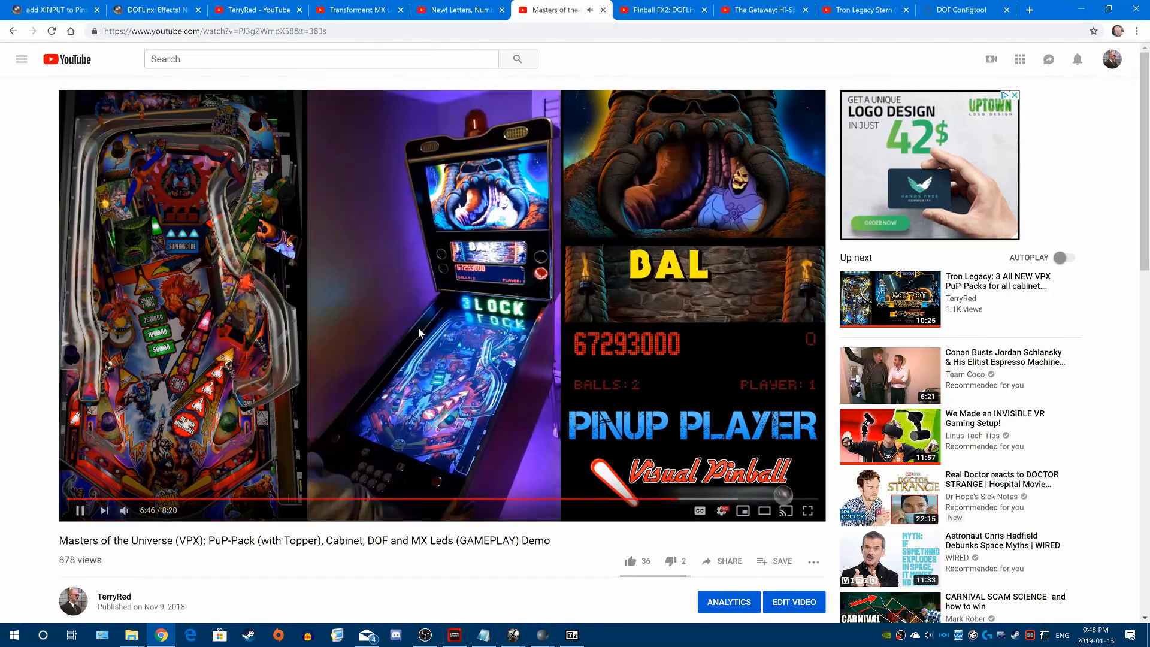
- Pause the Masters of the Universe video and return to the toy combo page in DOF Configtool
{"action": "left_click", "coordinate": [452, 342]}
{"action": "left_click", "coordinate": [442, 365]}
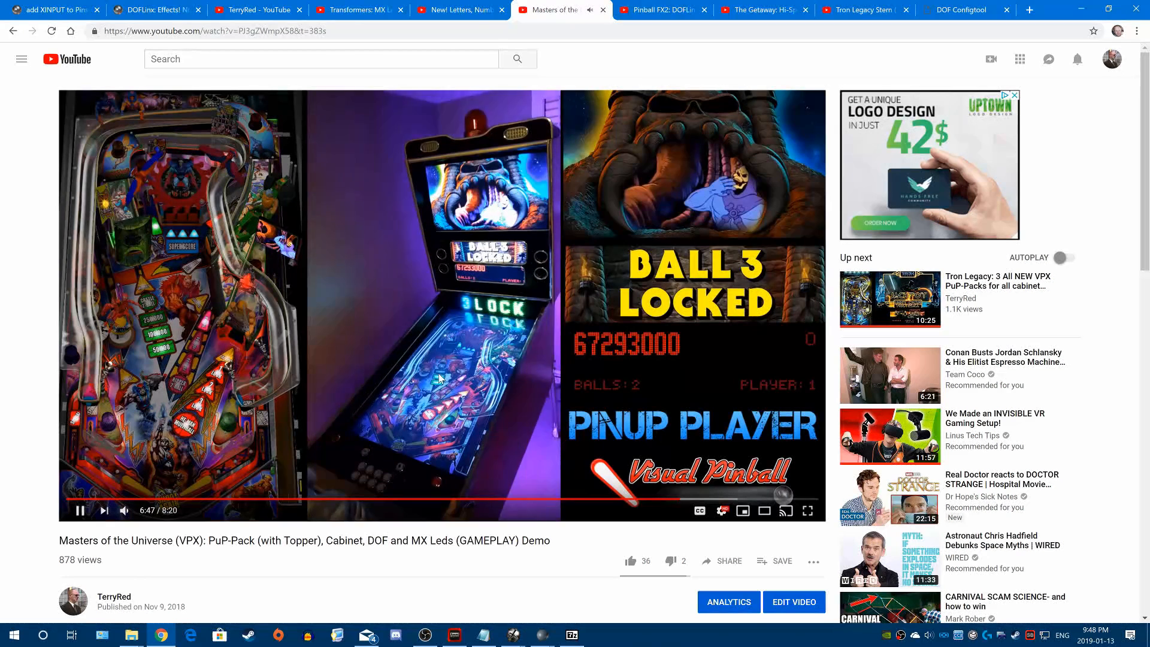
{"action": "left_click", "coordinate": [434, 390]}
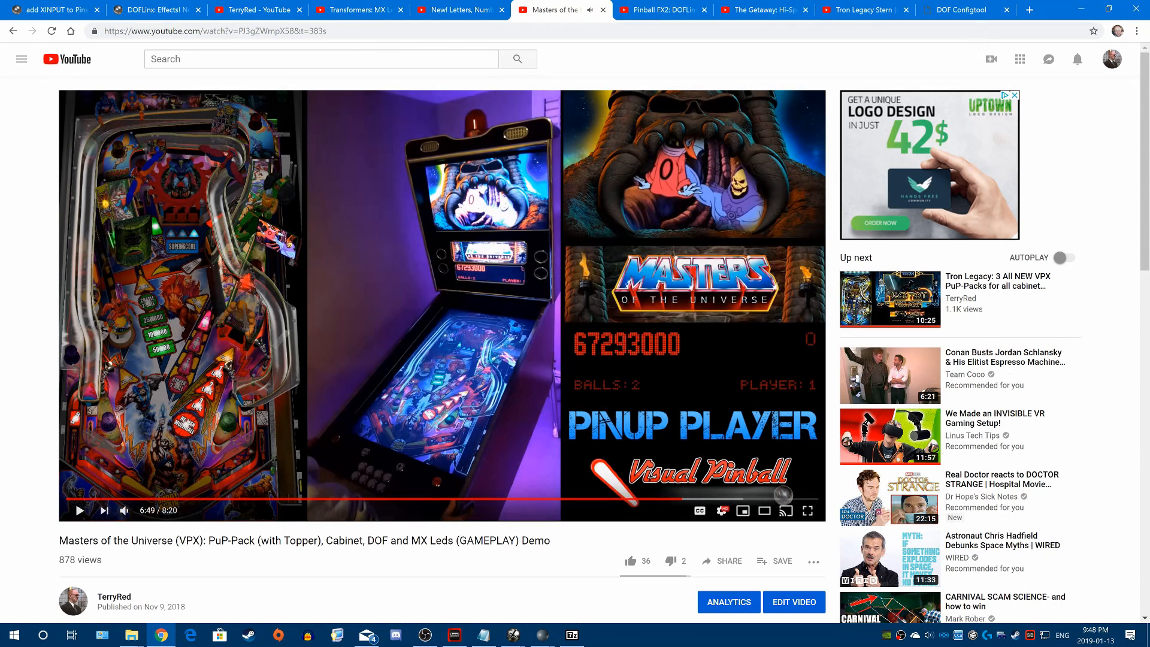
{"action": "left_click", "coordinate": [966, 10]}
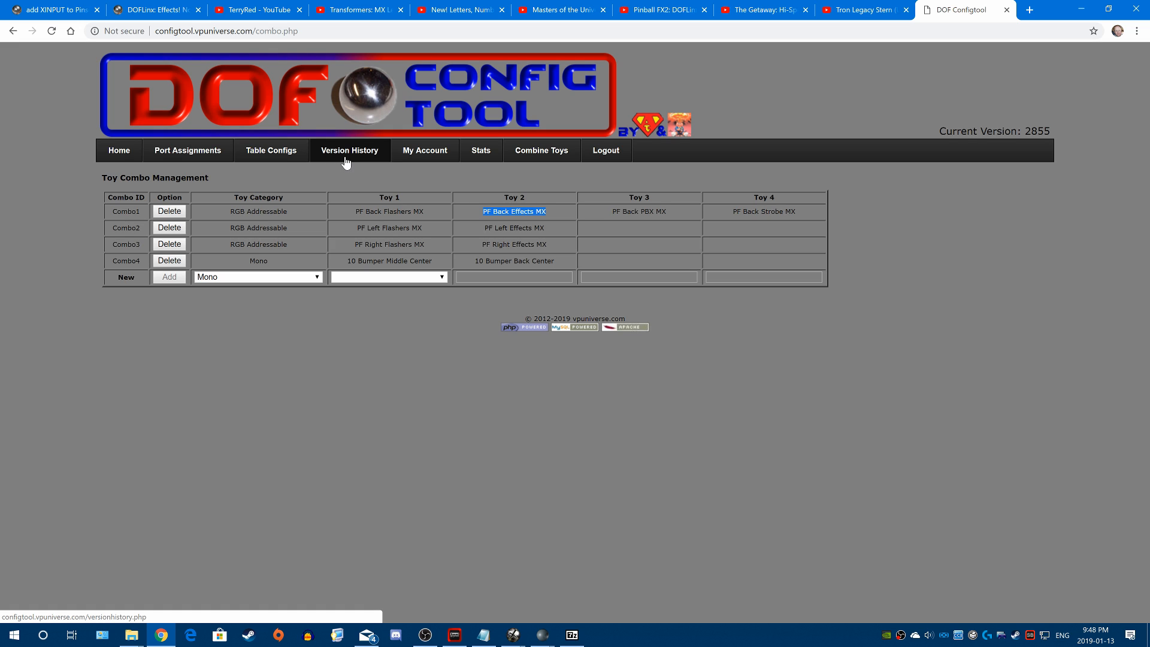
- Open the toy coverage statistics and look through the tables configured with the Shaker toy
{"action": "left_click", "coordinate": [481, 154]}
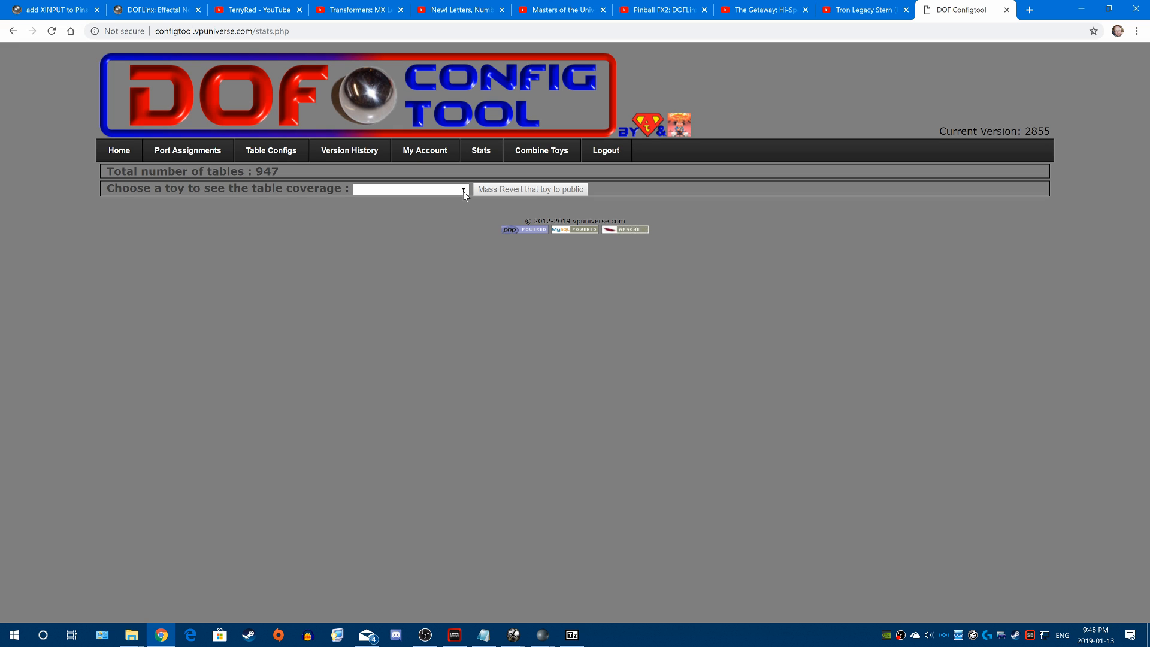
{"action": "left_click", "coordinate": [449, 191]}
{"action": "left_click", "coordinate": [461, 189]}
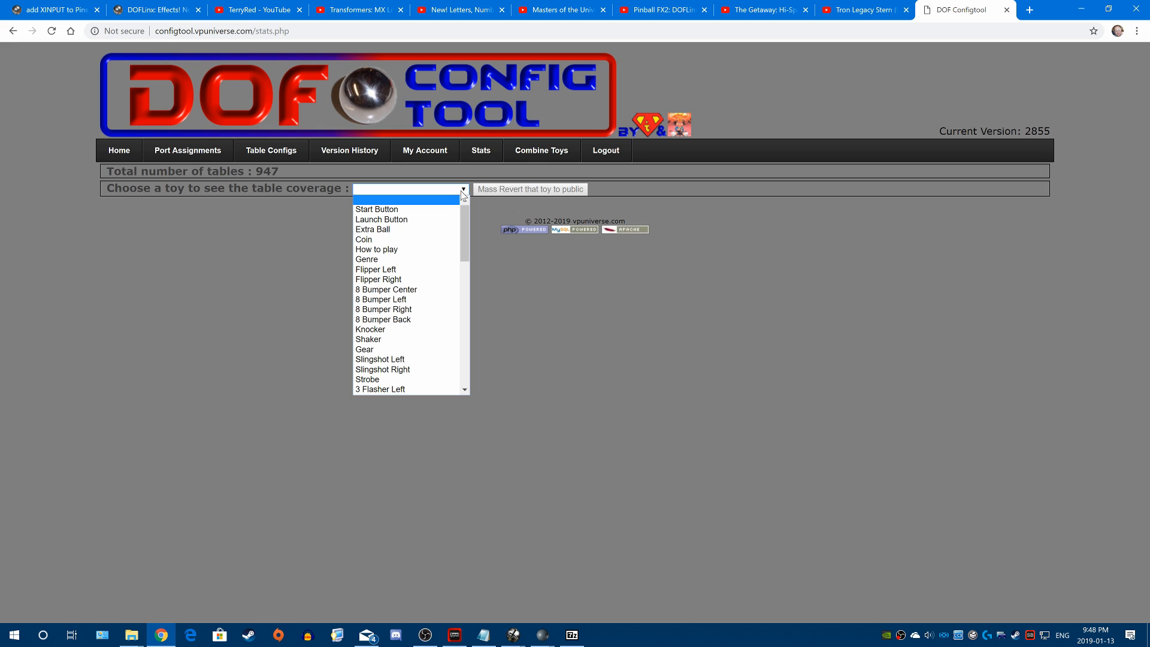
{"action": "left_click_drag", "start_coordinate": [465, 223], "coordinate": [479, 257]}
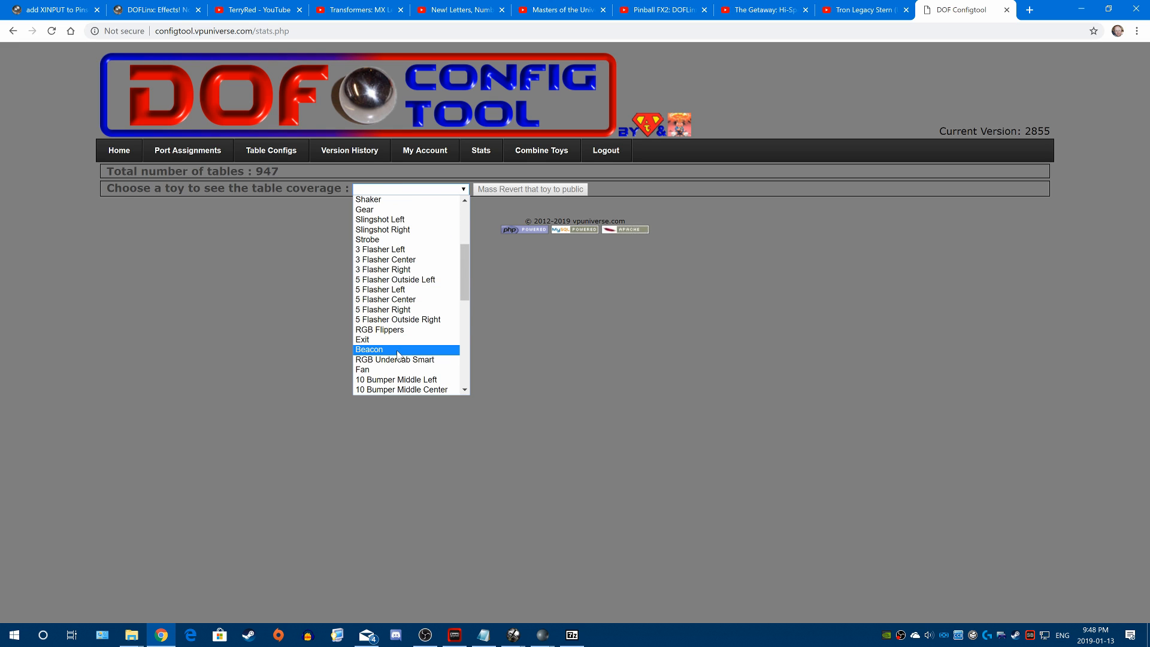
{"action": "scroll", "coordinate": [400, 329], "scroll_direction": "up", "scroll_amount": 3}
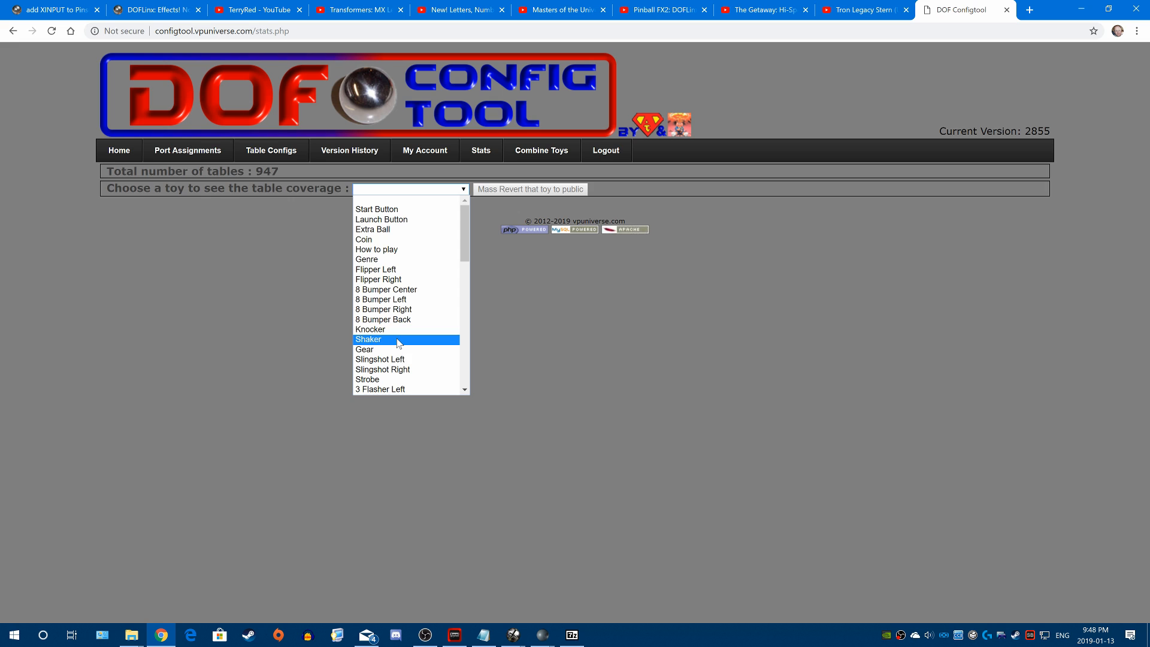
{"action": "left_click", "coordinate": [397, 339]}
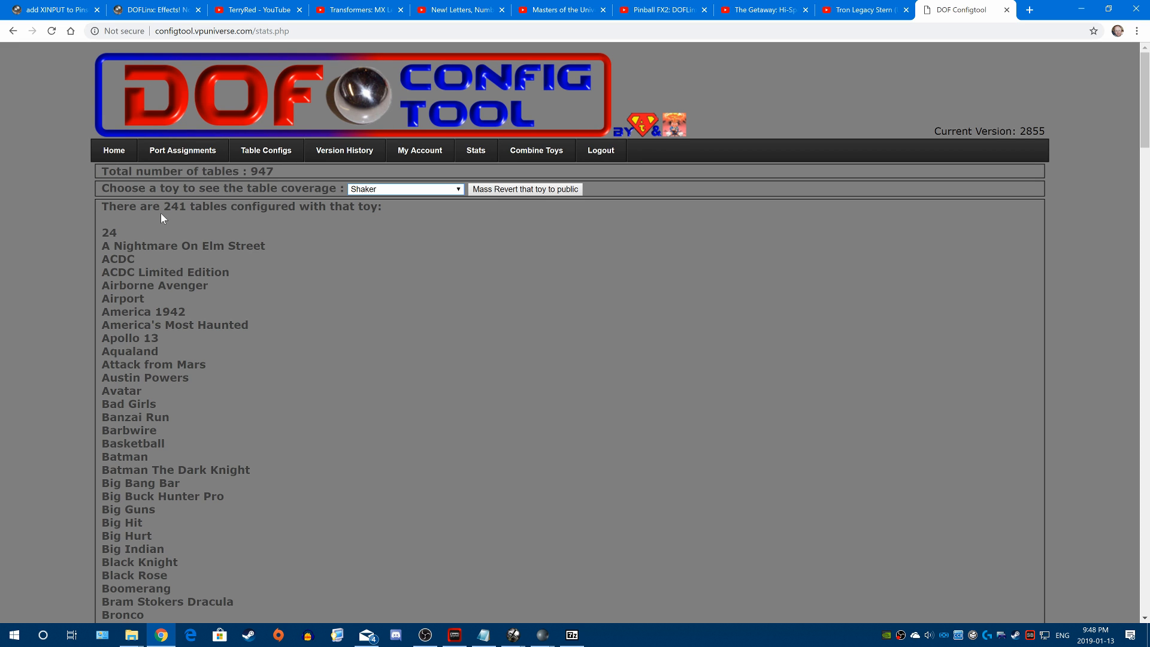
{"action": "scroll", "coordinate": [158, 267], "scroll_direction": "down", "scroll_amount": 18}
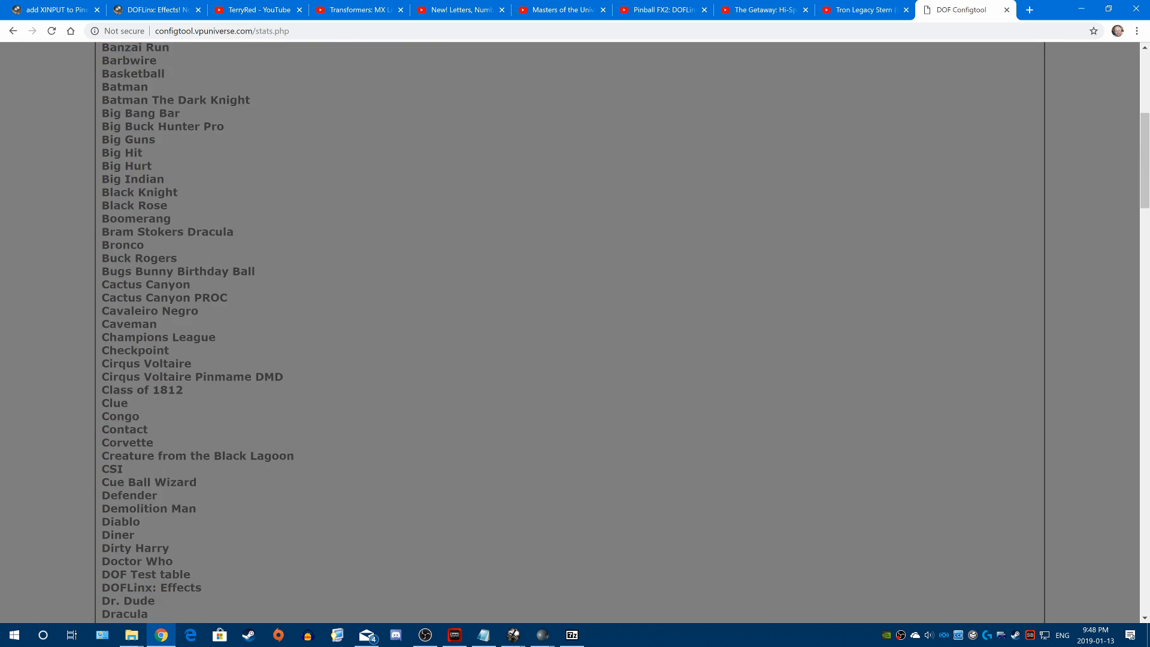
{"action": "scroll", "coordinate": [175, 265], "scroll_direction": "up", "scroll_amount": 20}
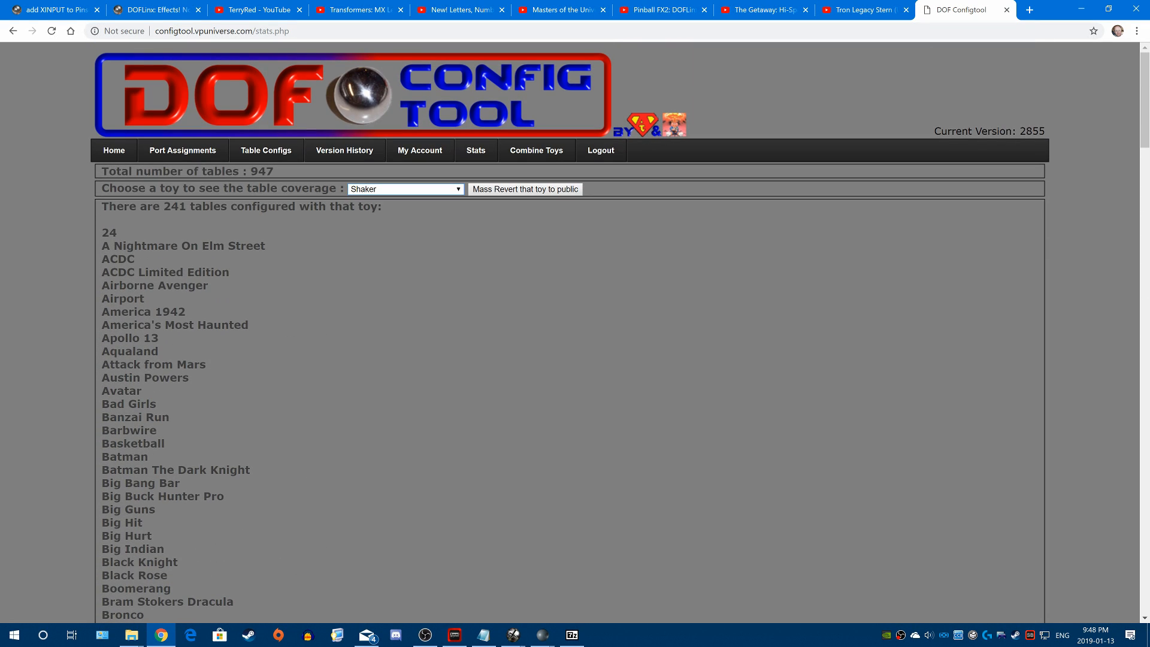
- Show the table coverage for the Fire Button toy
{"action": "left_click", "coordinate": [458, 190]}
{"action": "scroll", "coordinate": [434, 240], "scroll_direction": "down", "scroll_amount": 5}
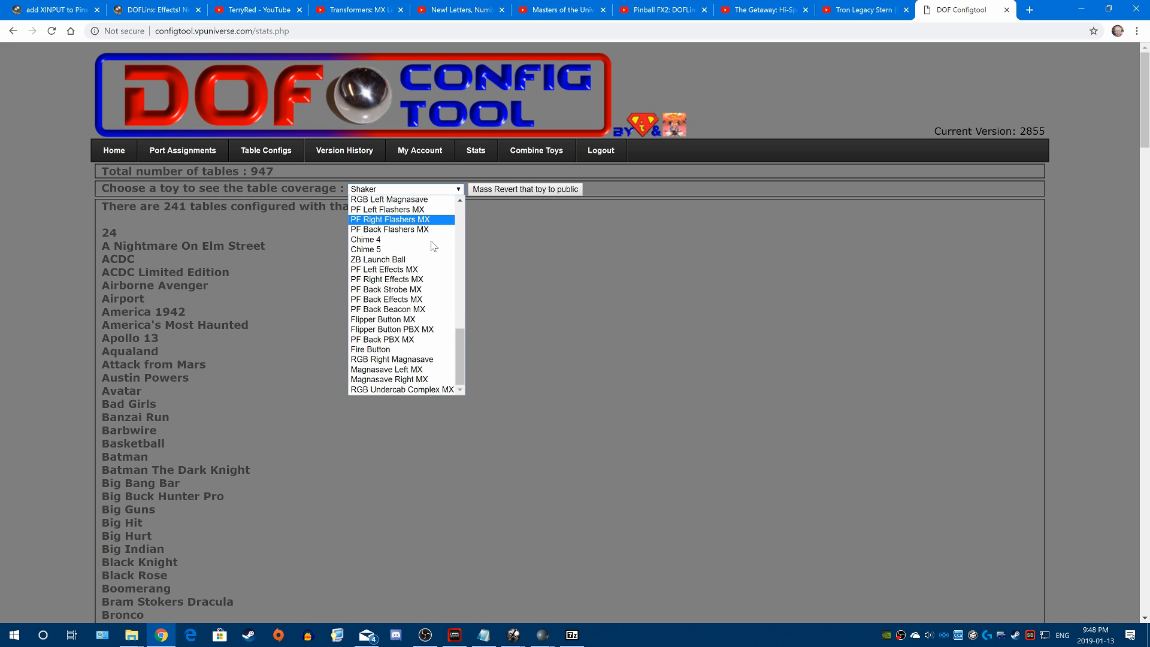
{"action": "left_click", "coordinate": [416, 347]}
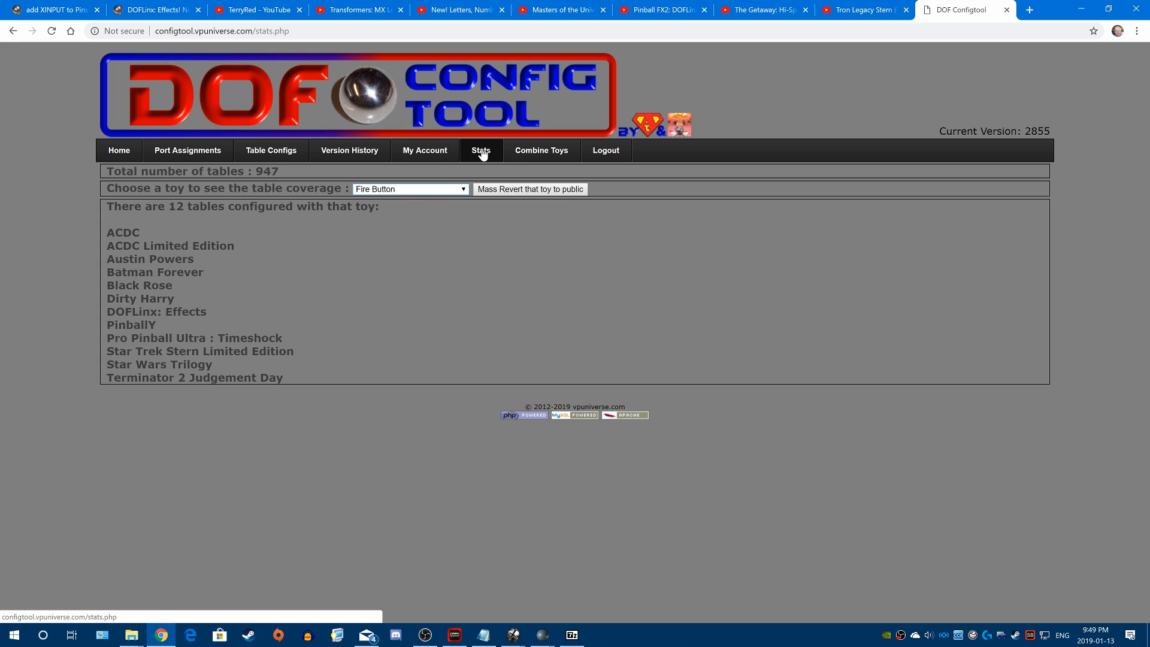
- Open the version history and examine the submitted table revisions, their contributors and comments
{"action": "left_click", "coordinate": [350, 153]}
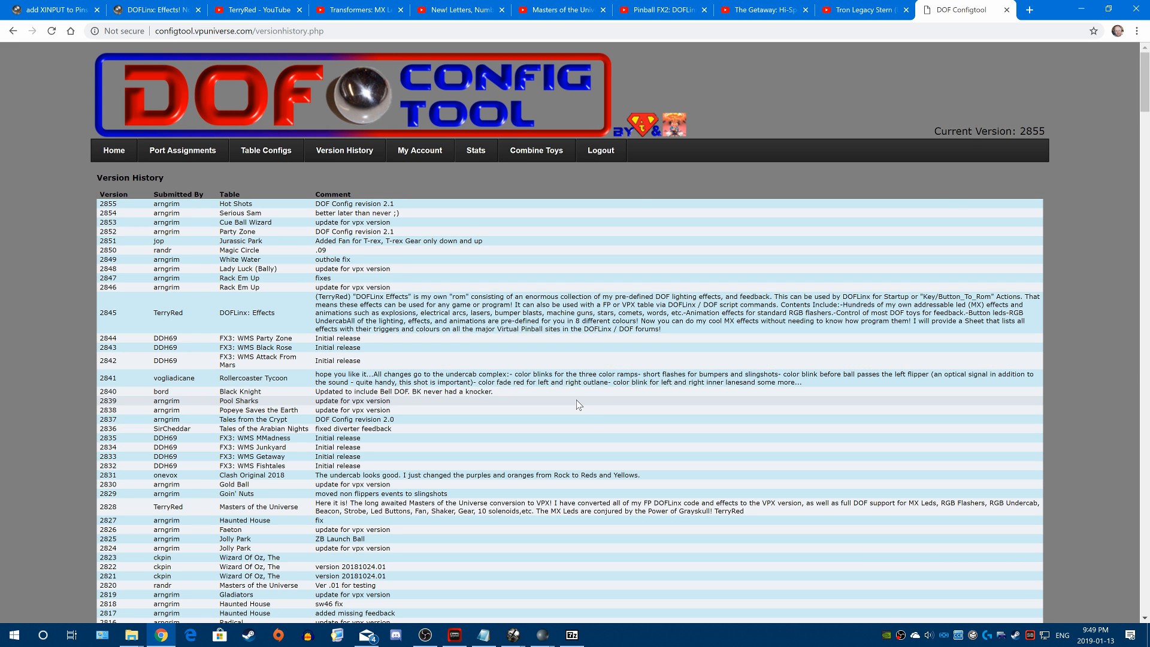
{"action": "scroll", "coordinate": [429, 241], "scroll_direction": "down", "scroll_amount": 3}
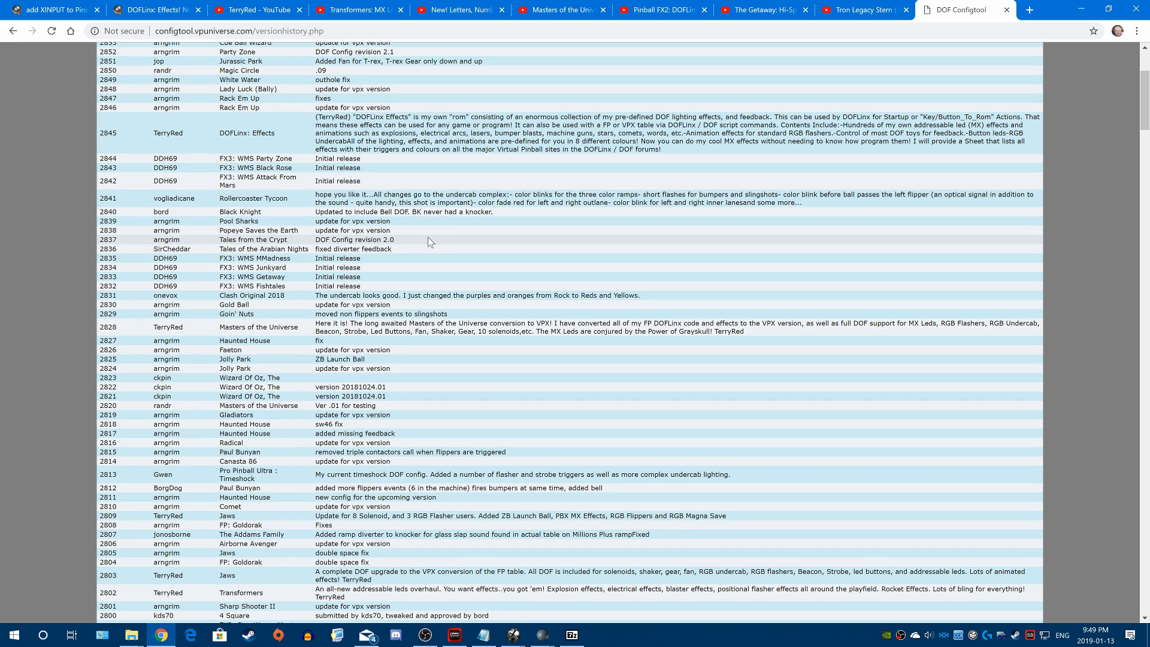
{"action": "scroll", "coordinate": [429, 241], "scroll_direction": "up", "scroll_amount": 3}
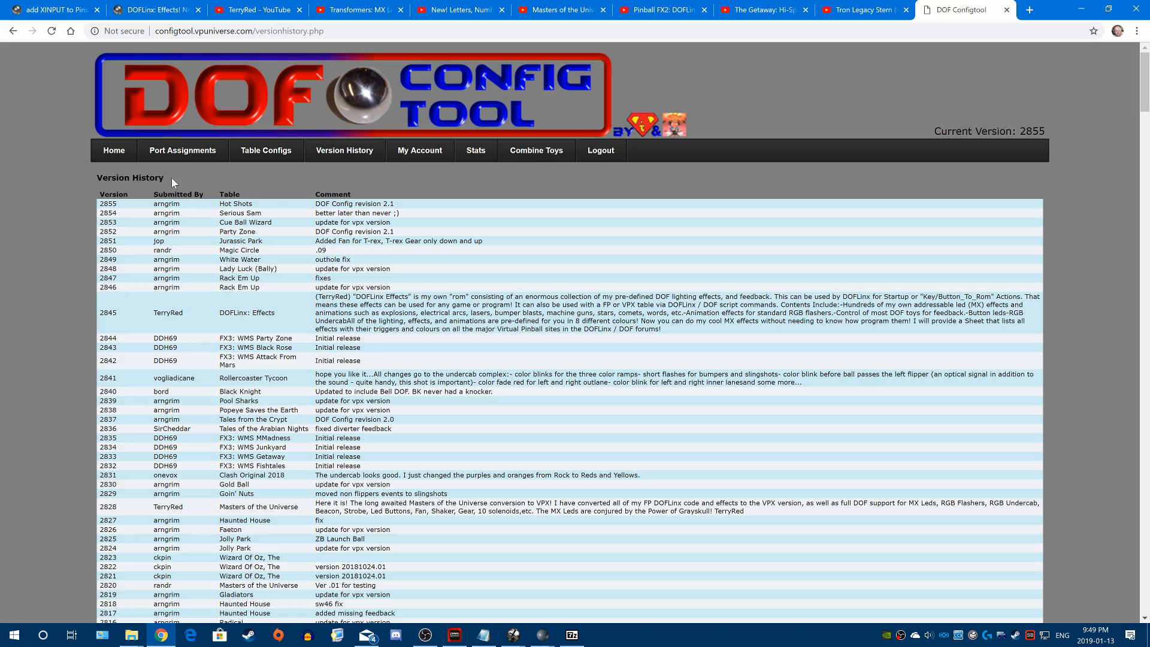
{"action": "scroll", "coordinate": [170, 182], "scroll_direction": "down", "scroll_amount": 3}
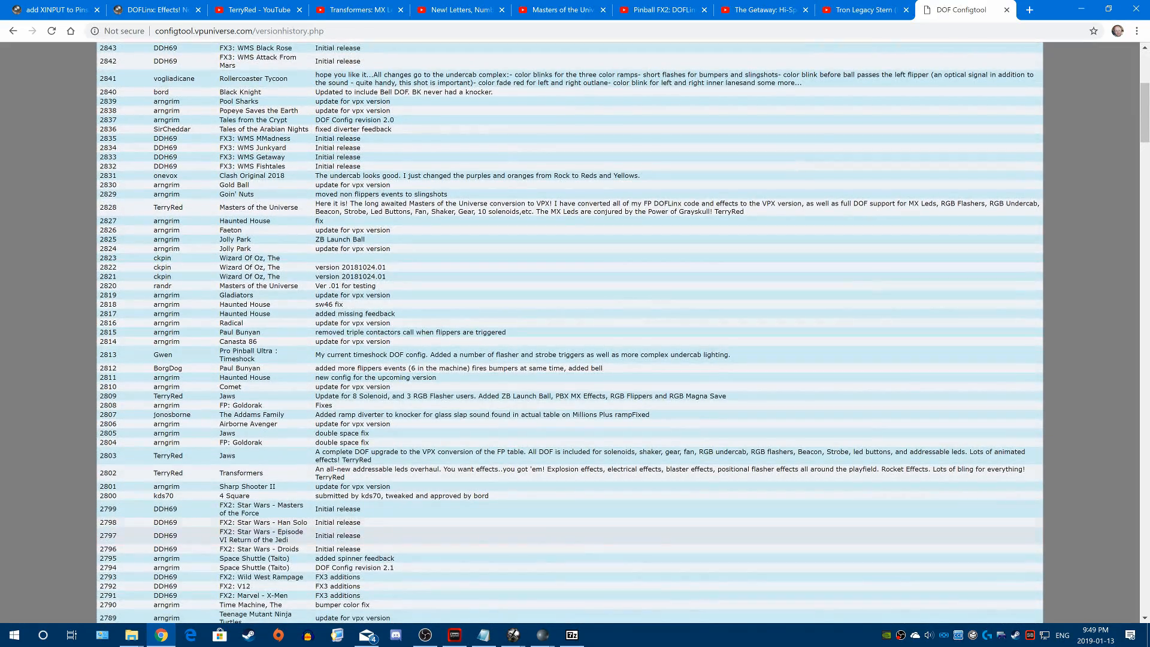
{"action": "scroll", "coordinate": [185, 451], "scroll_direction": "up", "scroll_amount": 2}
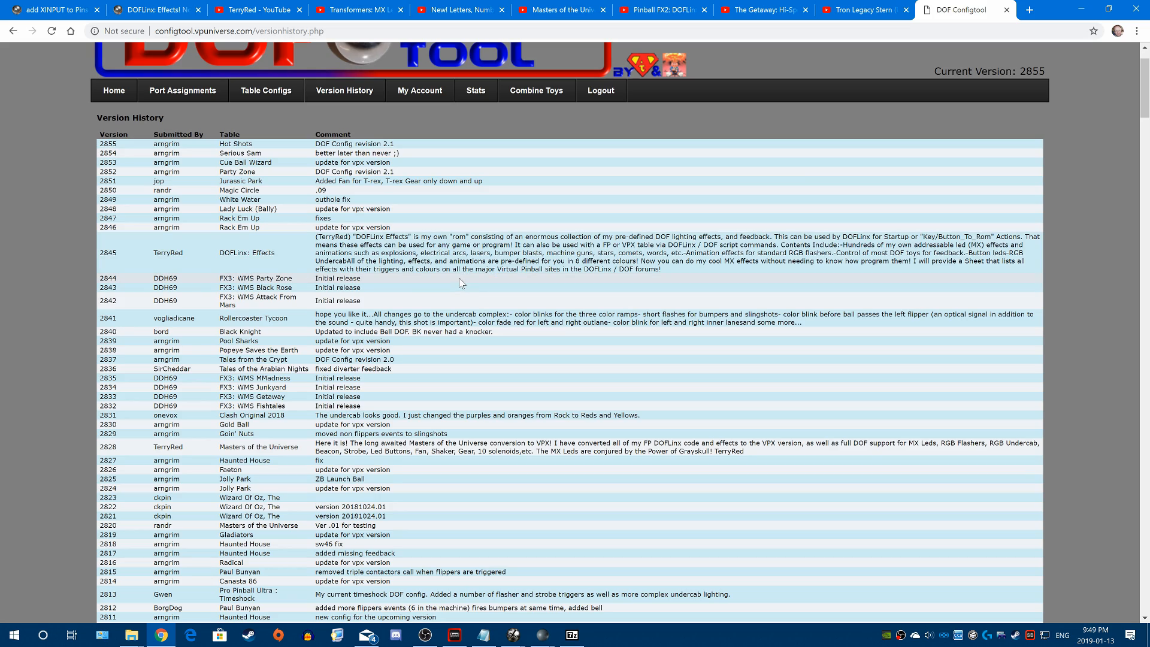
{"action": "scroll", "coordinate": [537, 244], "scroll_direction": "down", "scroll_amount": 4}
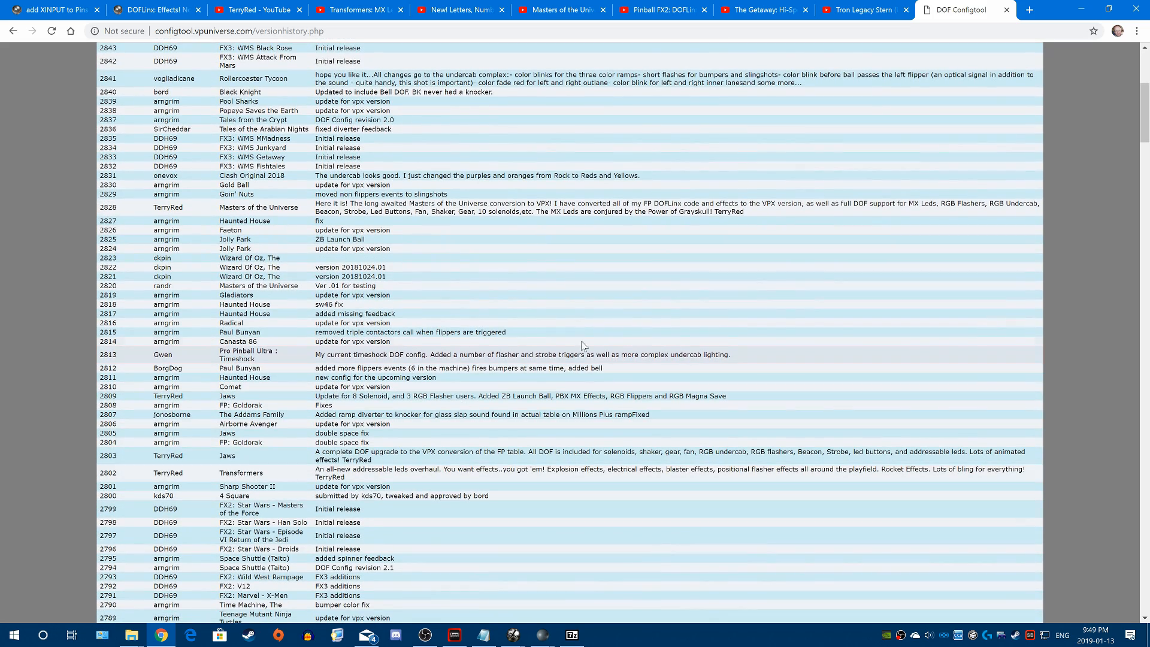
{"action": "scroll", "coordinate": [426, 305], "scroll_direction": "up", "scroll_amount": 3}
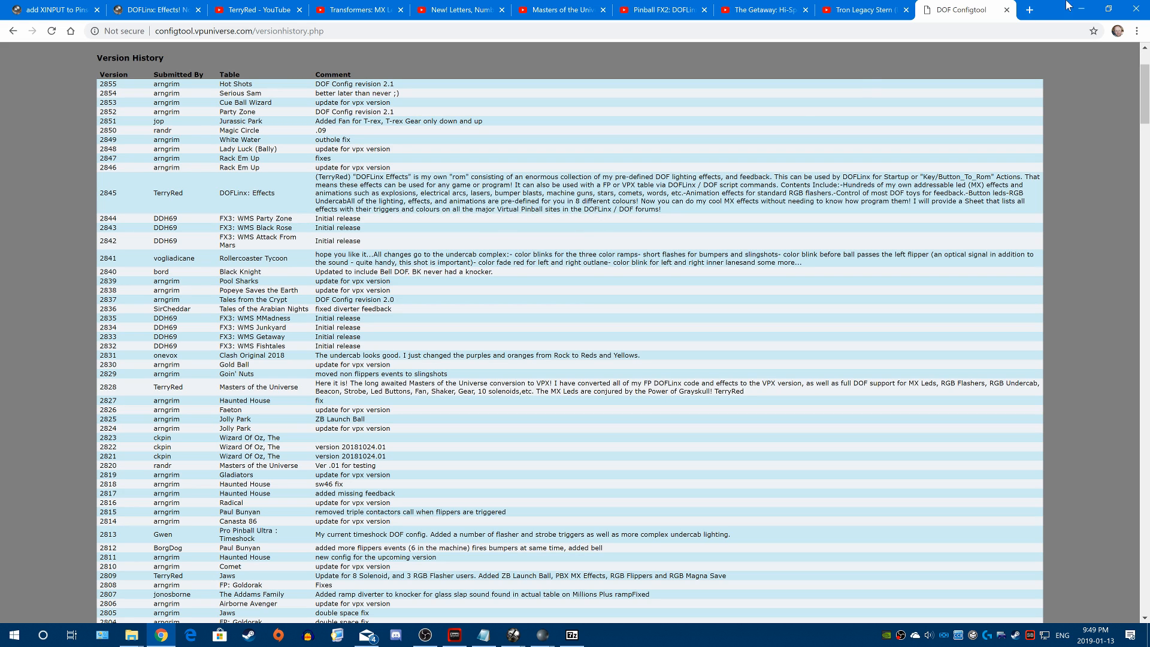
{"action": "scroll", "coordinate": [473, 173], "scroll_direction": "up", "scroll_amount": 2}
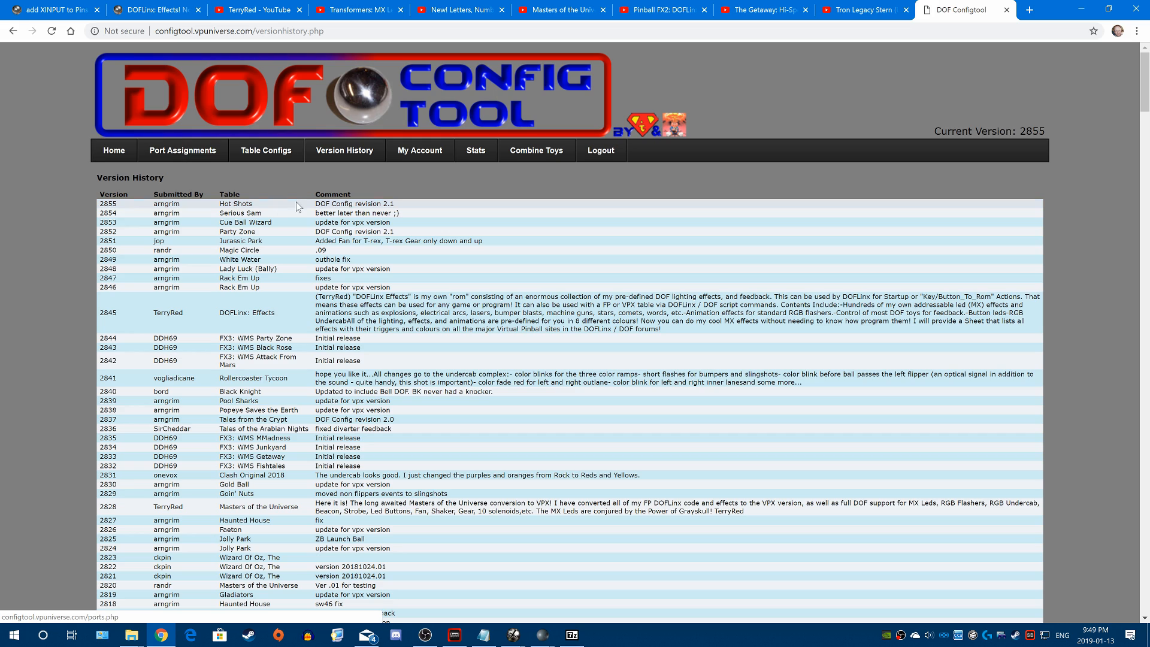
- Open the table configurations and load the ACDC Limited Edition table
{"action": "left_click", "coordinate": [275, 158]}
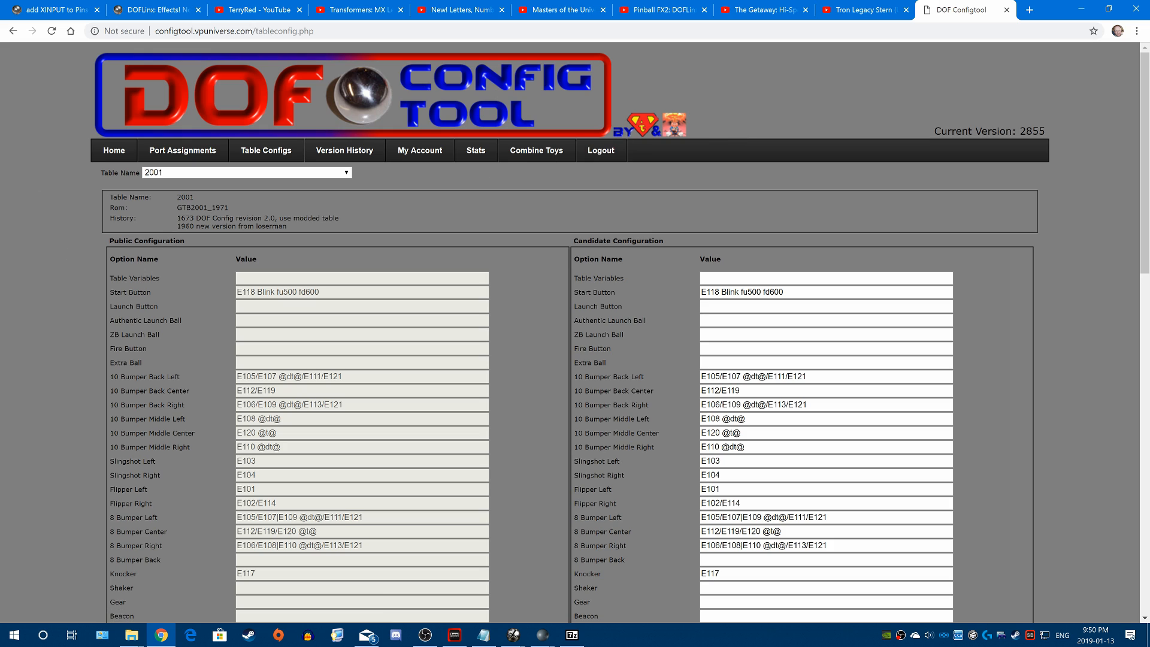
{"action": "left_click", "coordinate": [239, 175]}
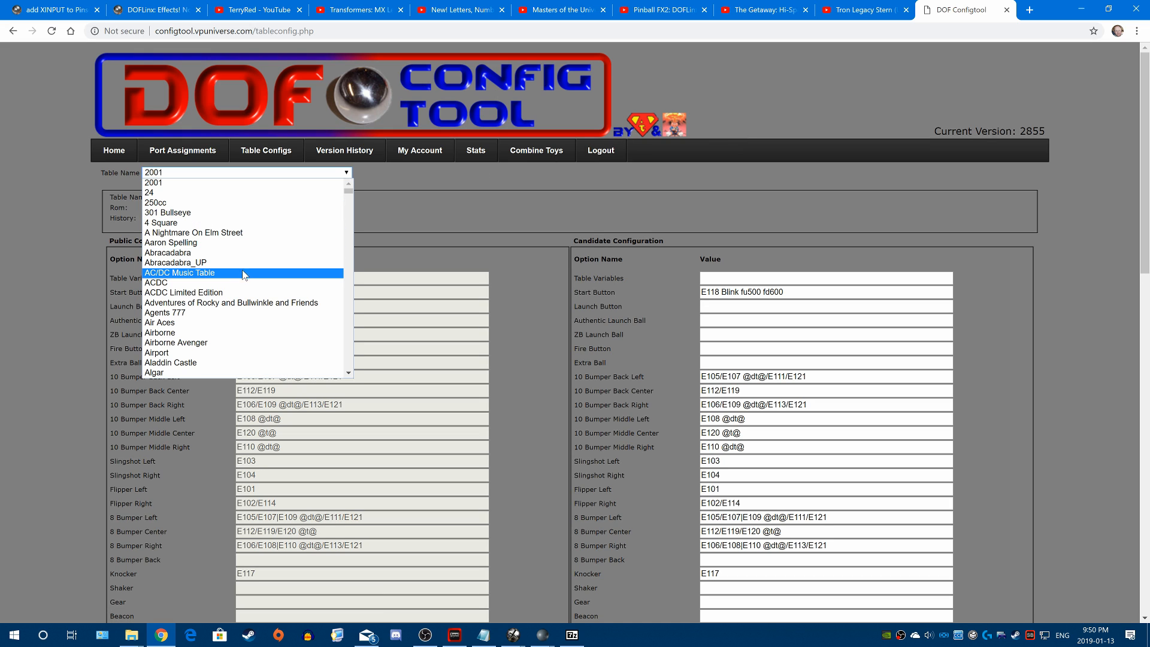
{"action": "left_click", "coordinate": [229, 293]}
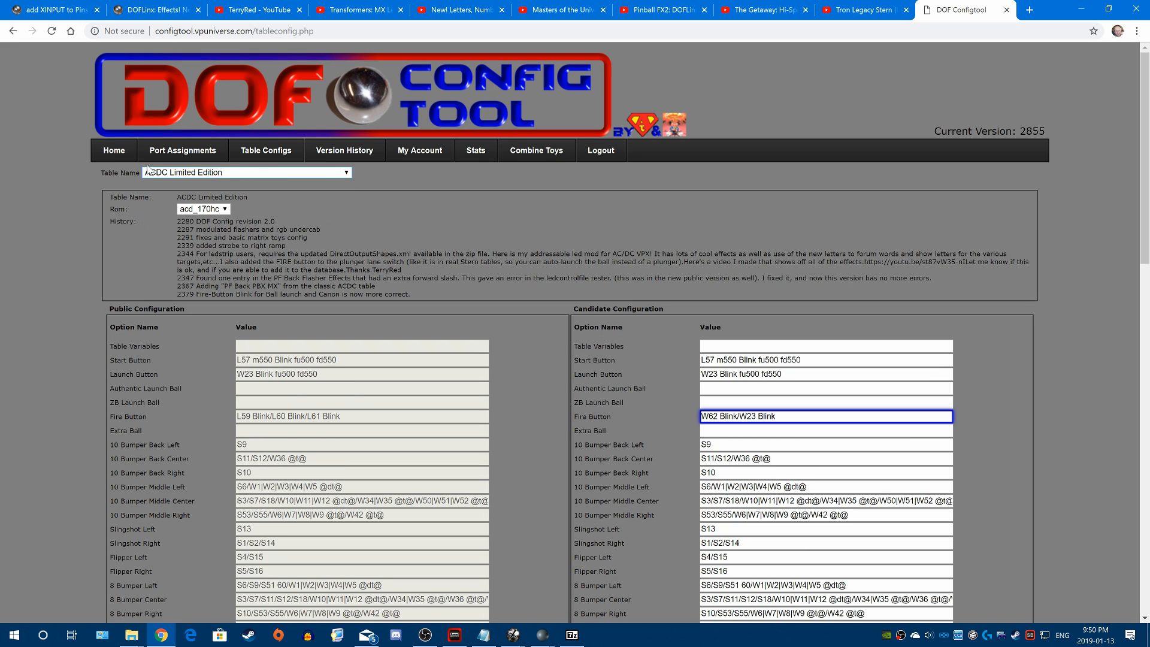
- Highlight the ACDC Limited Edition table name and revision history, then view its ROM versions and choose acd_170hc
{"action": "left_click_drag", "start_coordinate": [160, 199], "coordinate": [254, 198]}
{"action": "left_click", "coordinate": [254, 198]}
{"action": "left_click_drag", "start_coordinate": [177, 220], "coordinate": [418, 311]}
{"action": "left_click", "coordinate": [399, 288]}
{"action": "left_click", "coordinate": [229, 213]}
{"action": "left_click", "coordinate": [267, 206]}
{"action": "left_click", "coordinate": [227, 213]}
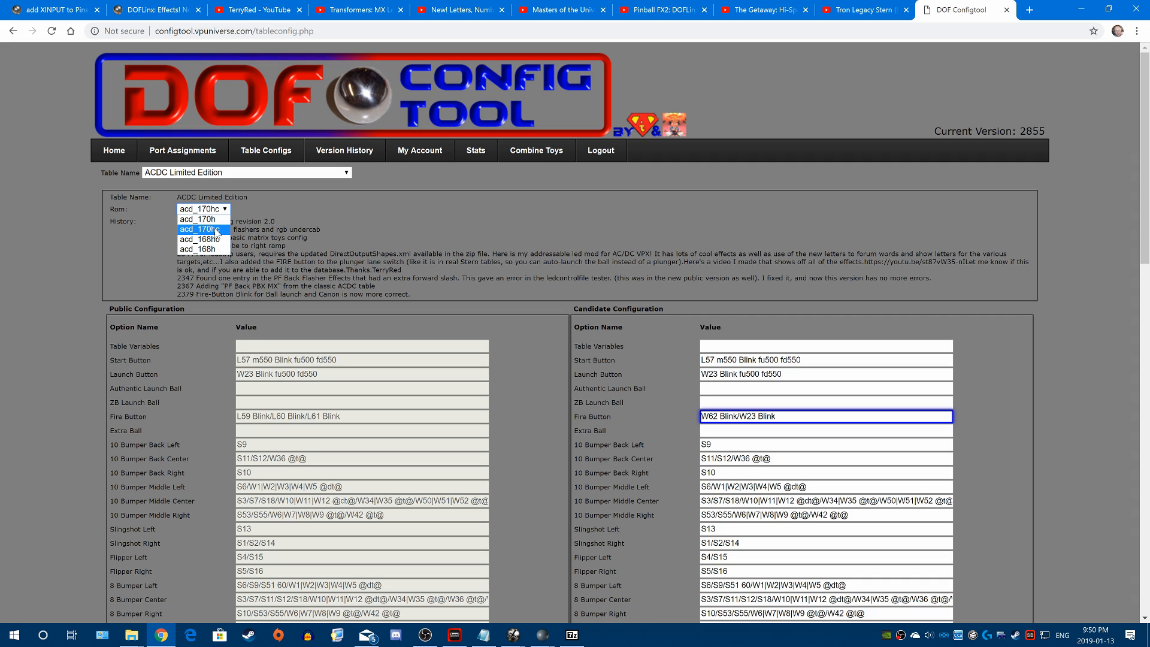
{"action": "left_click", "coordinate": [217, 232]}
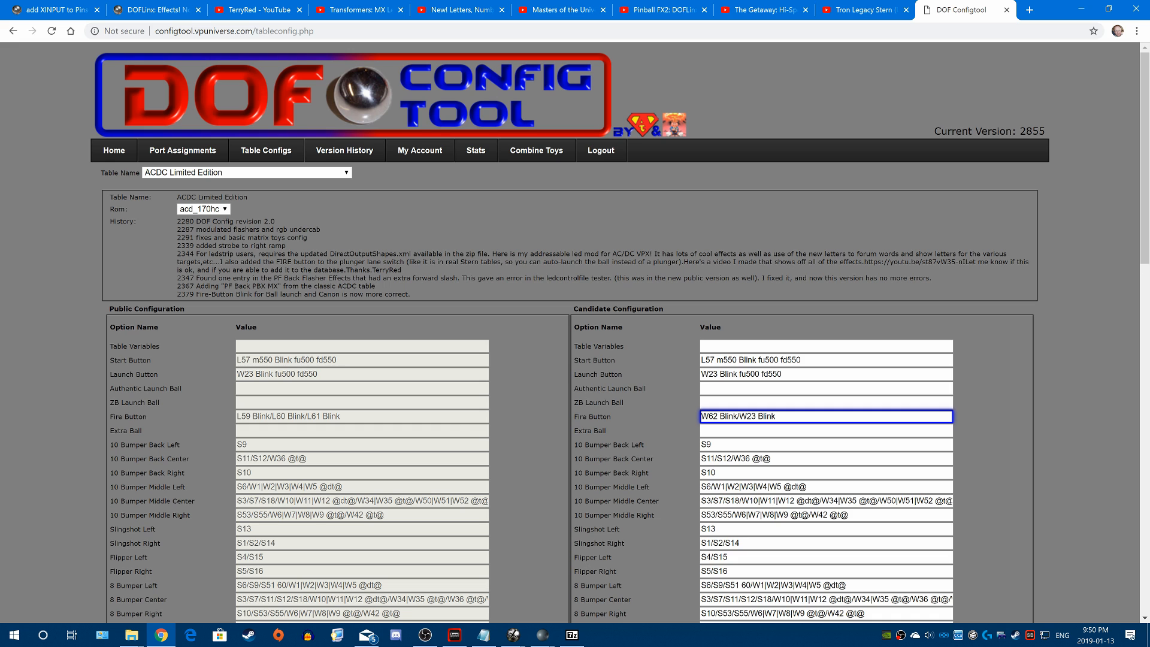
- Examine the public and candidate toy values for ACDC Limited Edition, along with the available colors and the save and generate options
{"action": "scroll", "coordinate": [138, 246], "scroll_direction": "down", "scroll_amount": 3}
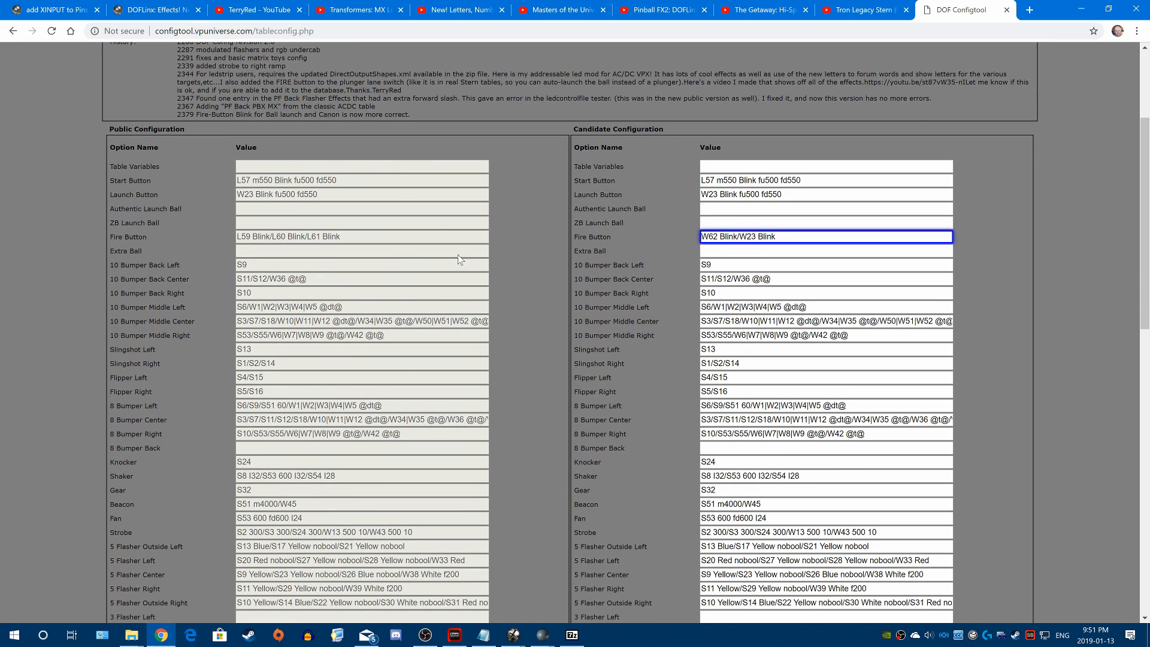
{"action": "scroll", "coordinate": [323, 374], "scroll_direction": "down", "scroll_amount": 4}
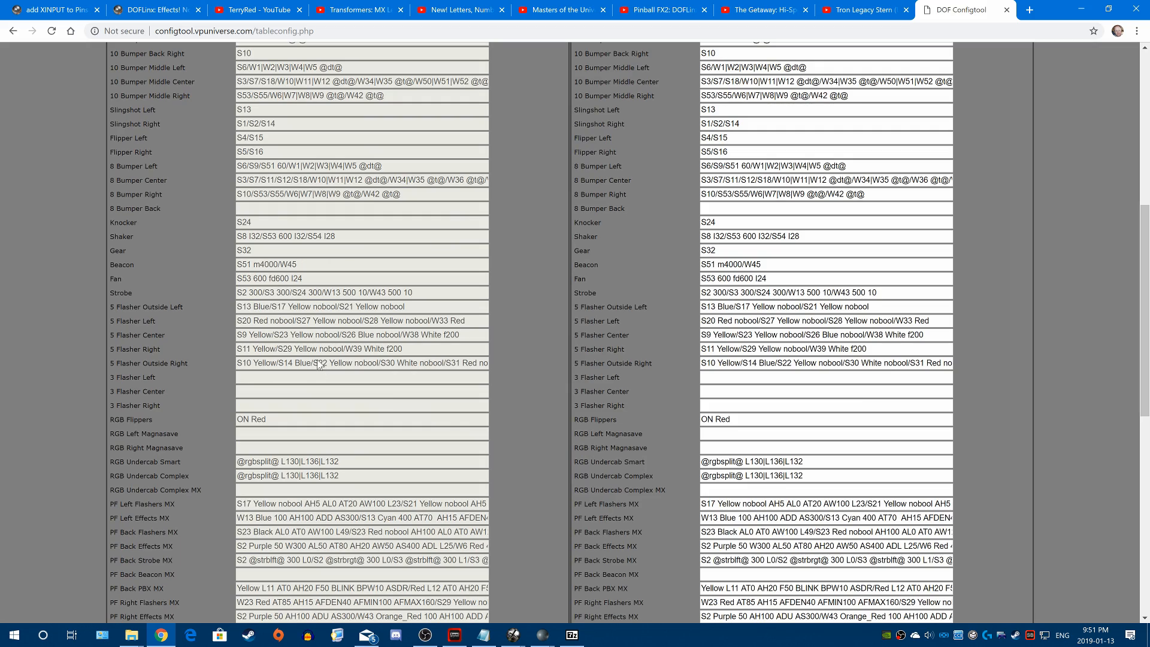
{"action": "scroll", "coordinate": [319, 365], "scroll_direction": "down", "scroll_amount": 5}
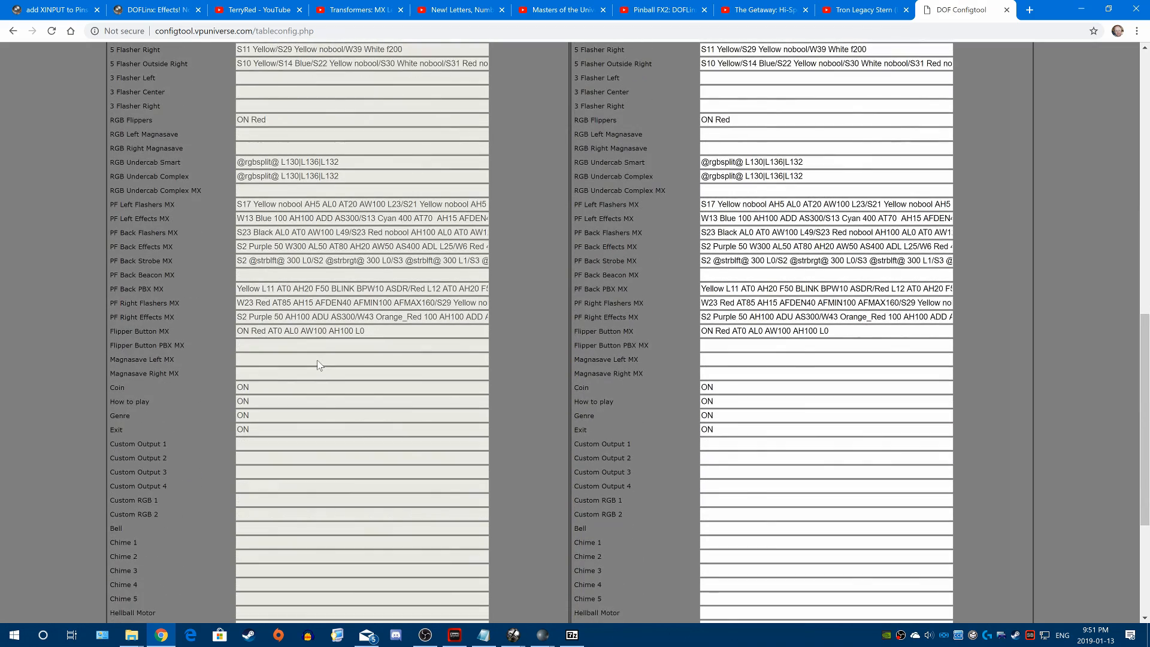
{"action": "scroll", "coordinate": [318, 365], "scroll_direction": "down", "scroll_amount": 4}
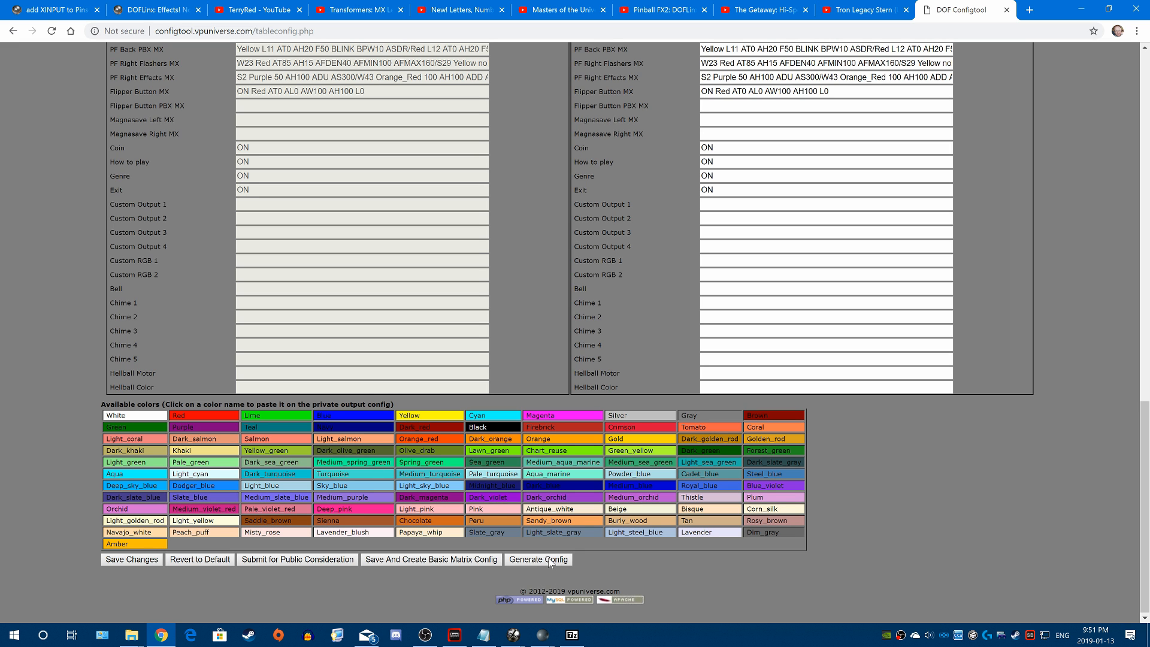
{"action": "scroll", "coordinate": [318, 269], "scroll_direction": "up", "scroll_amount": 5}
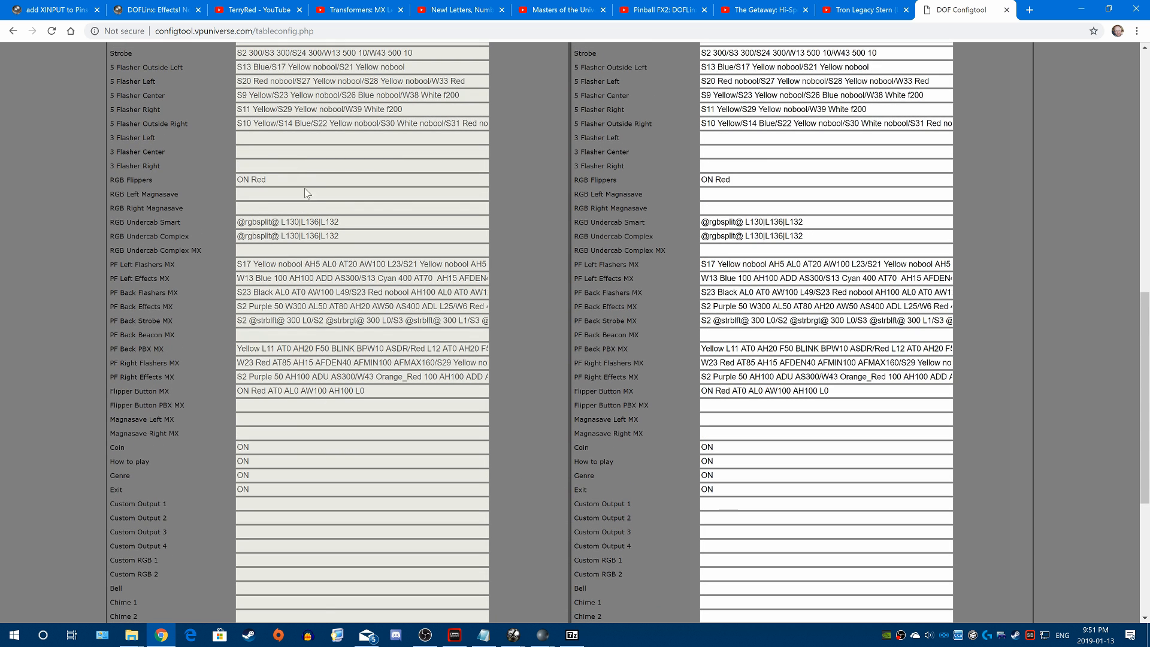
{"action": "scroll", "coordinate": [207, 293], "scroll_direction": "up", "scroll_amount": 4}
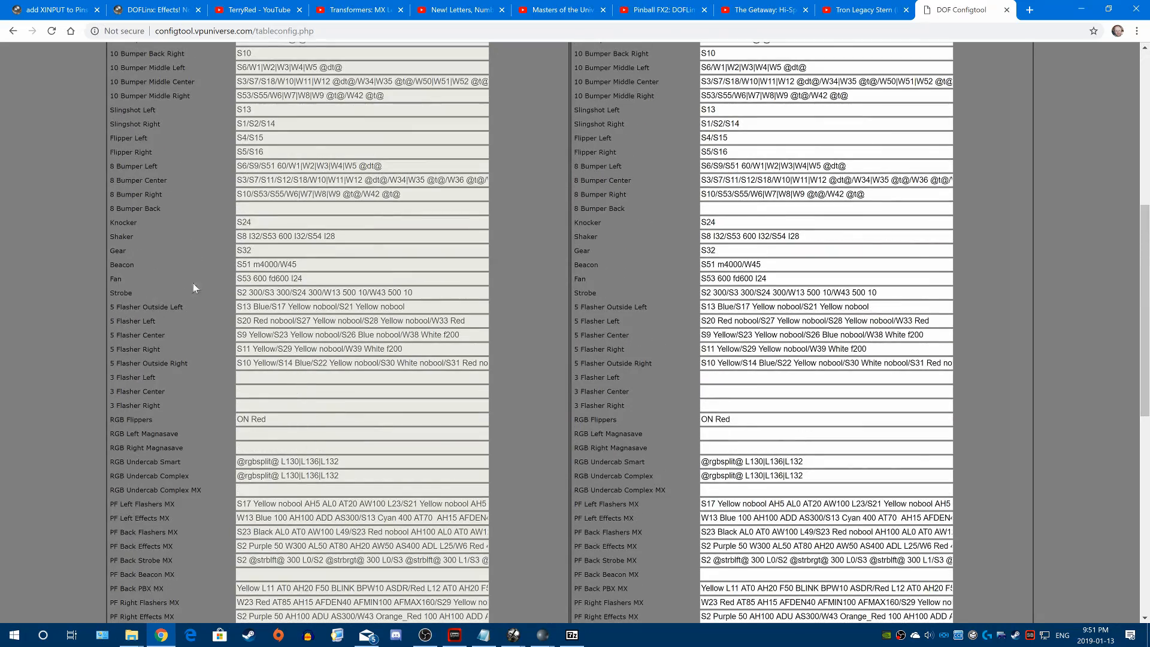
{"action": "scroll", "coordinate": [160, 262], "scroll_direction": "down", "scroll_amount": 9}
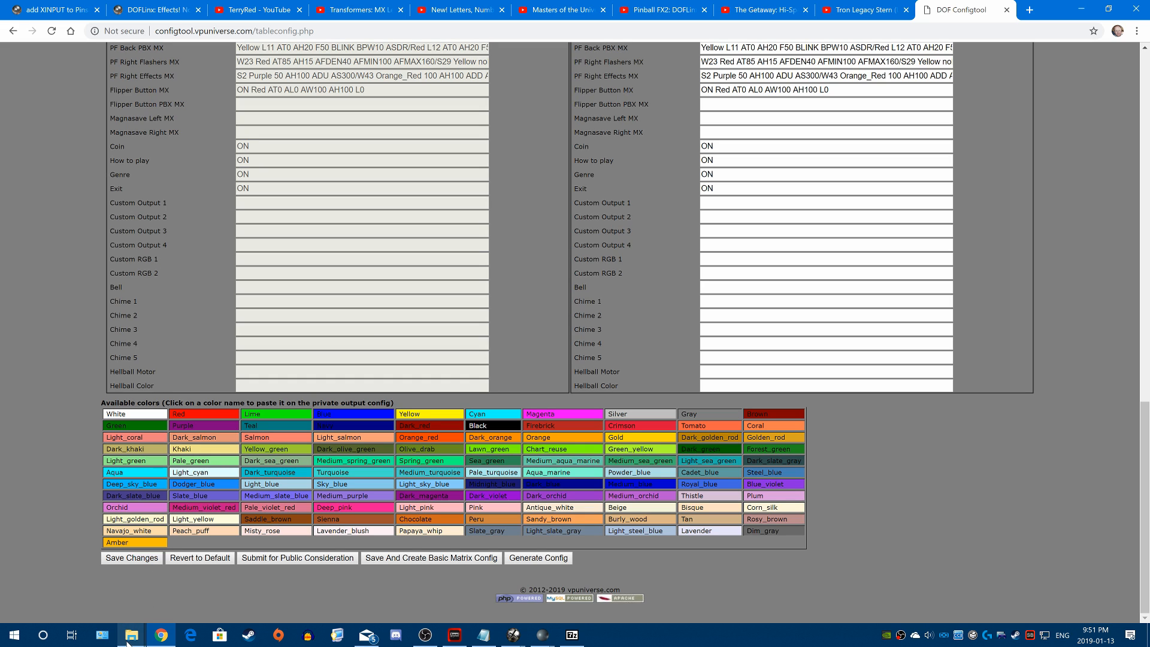
{"action": "scroll", "coordinate": [359, 302], "scroll_direction": "up", "scroll_amount": 5}
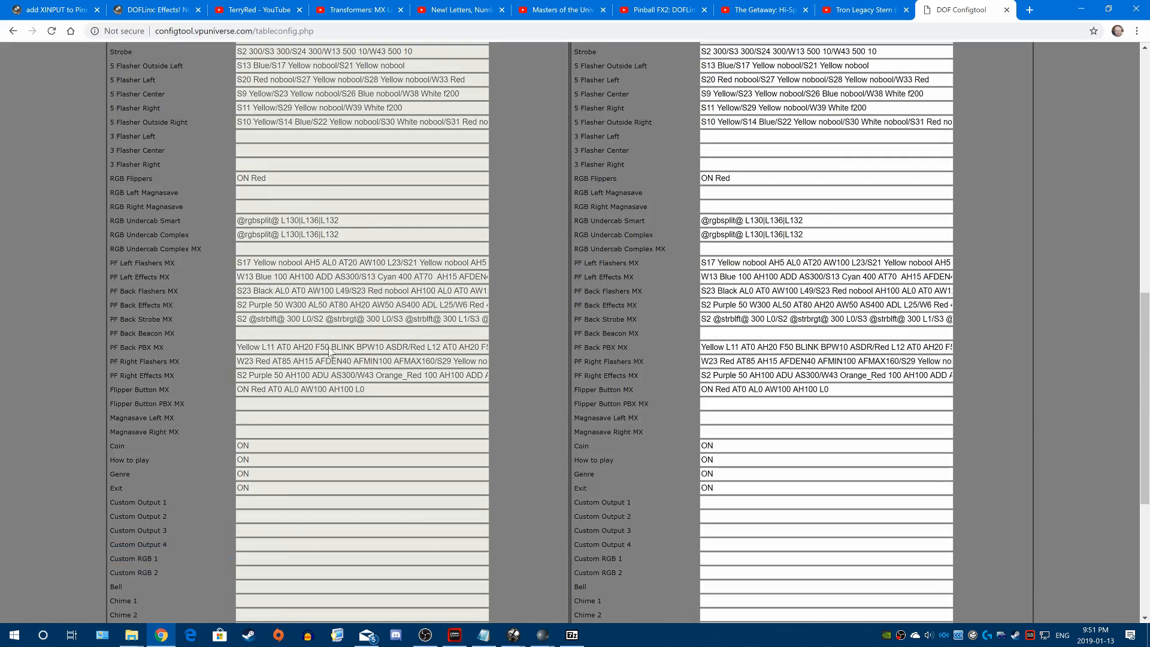
{"action": "scroll", "coordinate": [301, 212], "scroll_direction": "up", "scroll_amount": 5}
{"action": "scroll", "coordinate": [301, 212], "scroll_direction": "up", "scroll_amount": 1}
{"action": "scroll", "coordinate": [301, 211], "scroll_direction": "down", "scroll_amount": 5}
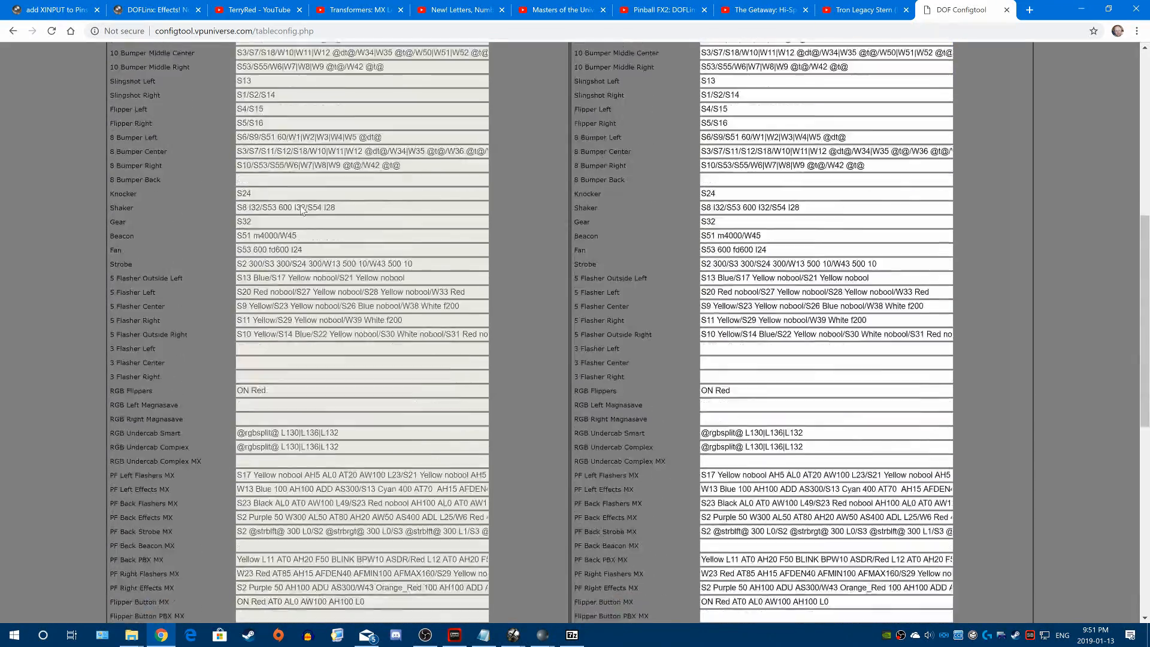
{"action": "scroll", "coordinate": [300, 206], "scroll_direction": "down", "scroll_amount": 5}
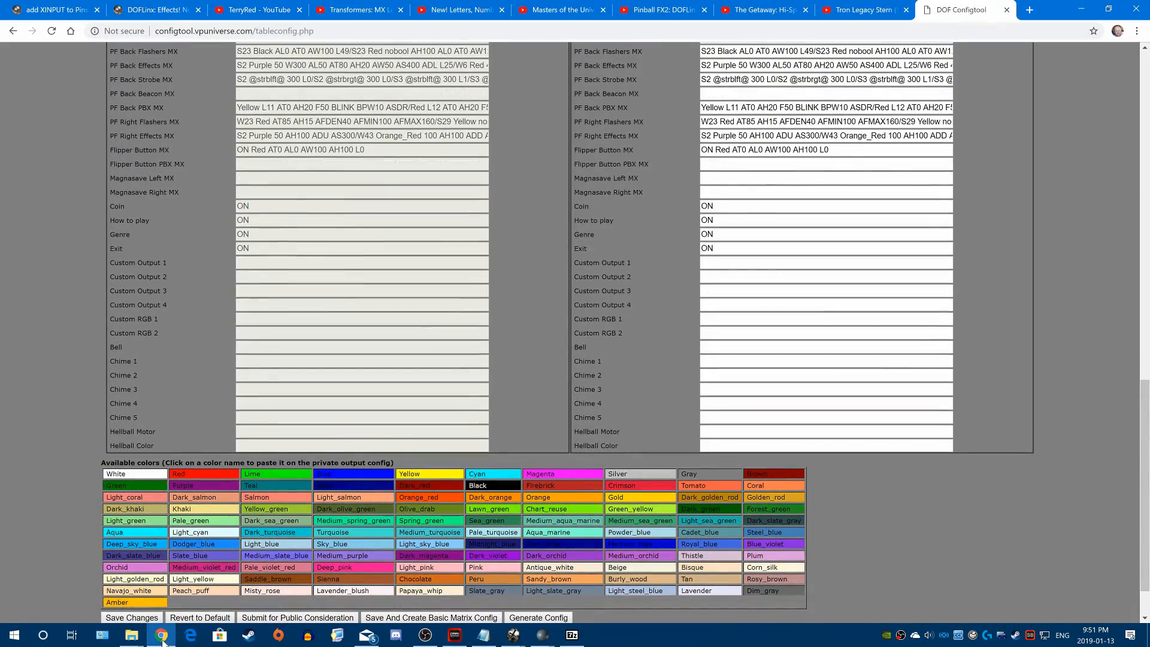
- Open directoutputconfig30.ini from the DirectOutput config folder, examine its version and color definitions, and return to DOF Configtool in the browser
{"action": "mouse_move", "coordinate": [134, 641]}
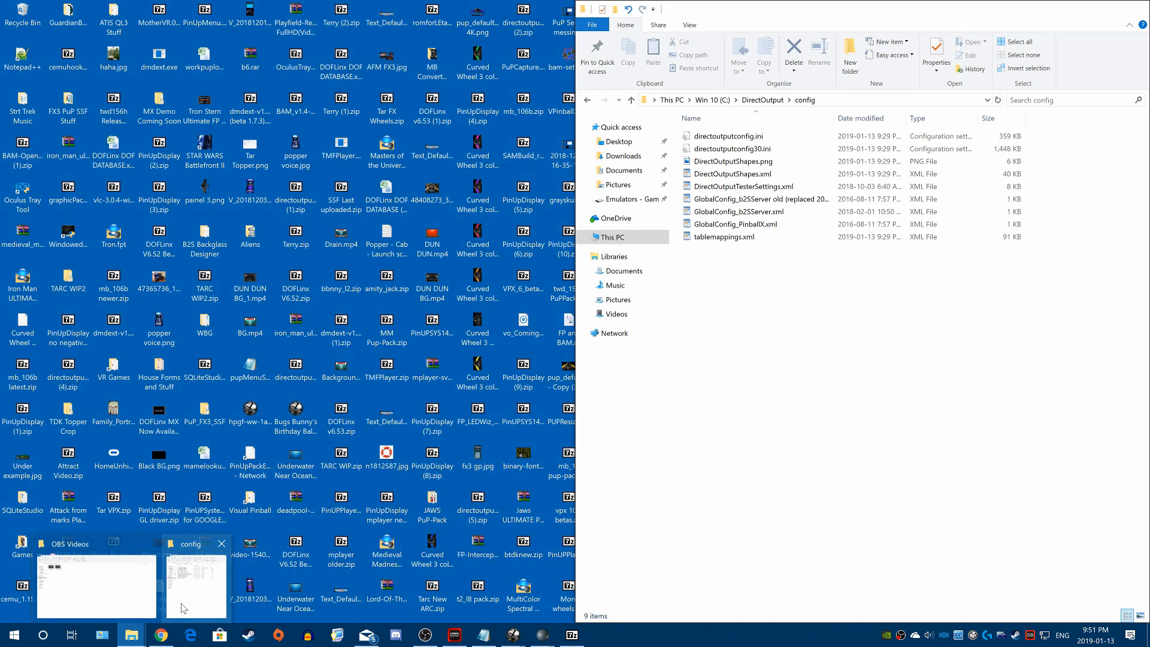
{"action": "left_click", "coordinate": [217, 581]}
{"action": "double_click", "coordinate": [753, 150]}
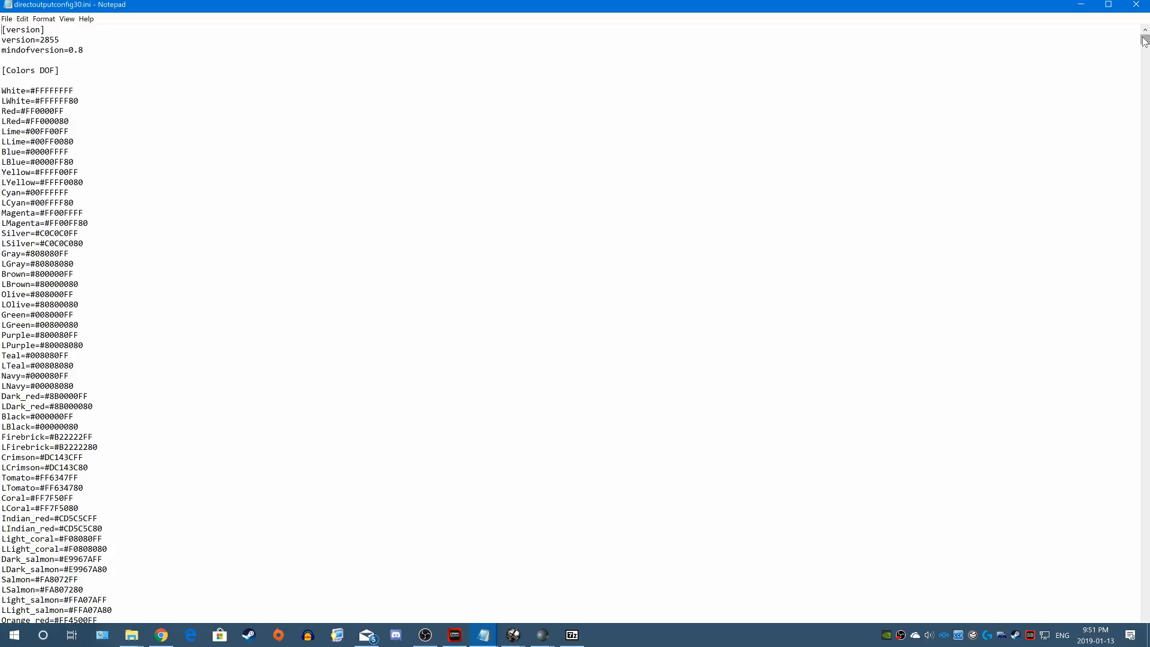
{"action": "mouse_move", "coordinate": [1144, 40]}
{"action": "left_mouse_down"}
{"action": "mouse_move", "coordinate": [1144, 194]}
{"action": "mouse_move", "coordinate": [1144, 38]}
{"action": "left_mouse_up"}
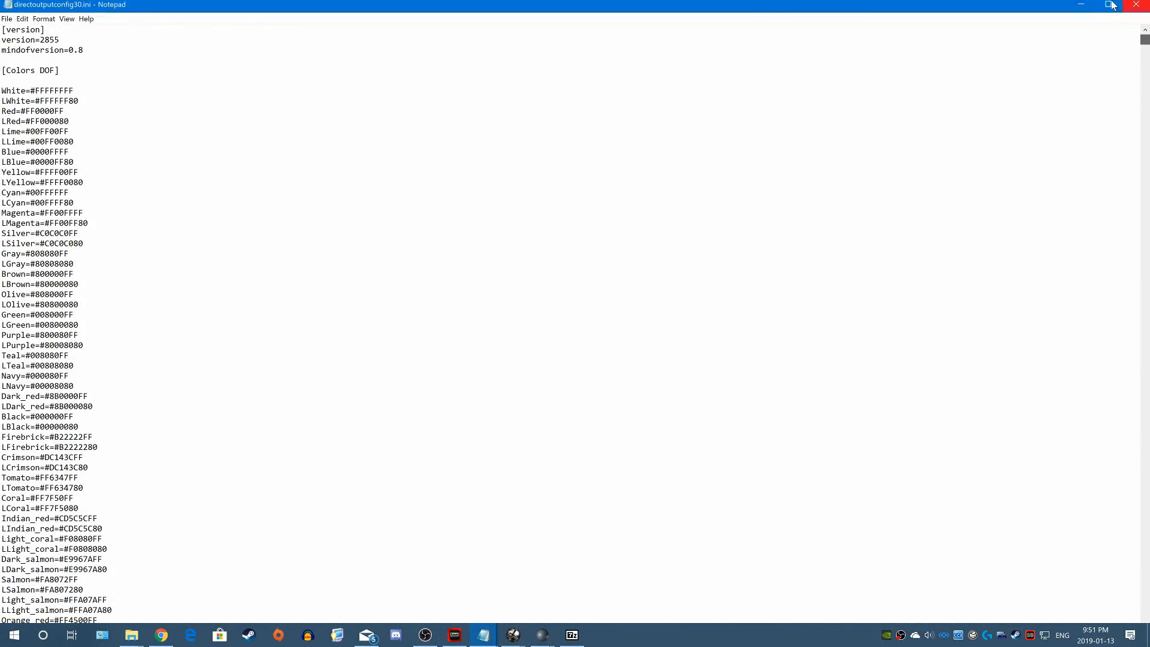
{"action": "left_click", "coordinate": [1135, 5]}
{"action": "left_click", "coordinate": [33, 322]}
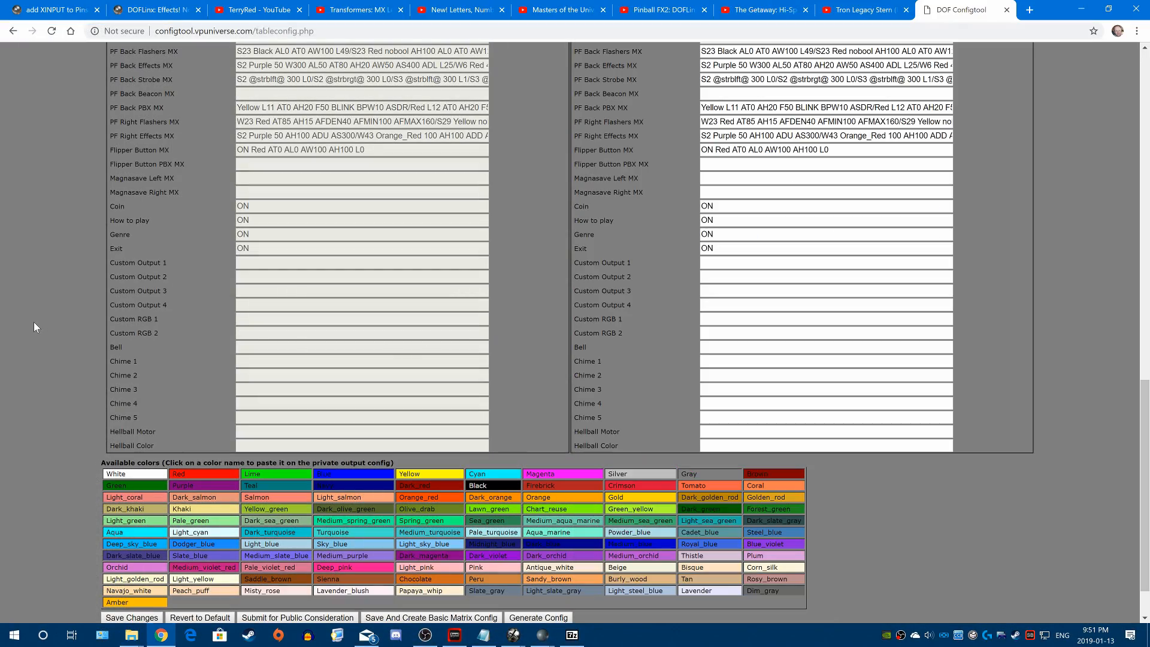
- Examine the ACDC Limited Edition revision history and compare its public and candidate toy values, from the start button down to the available colors
{"action": "scroll", "coordinate": [36, 339], "scroll_direction": "up", "scroll_amount": 6}
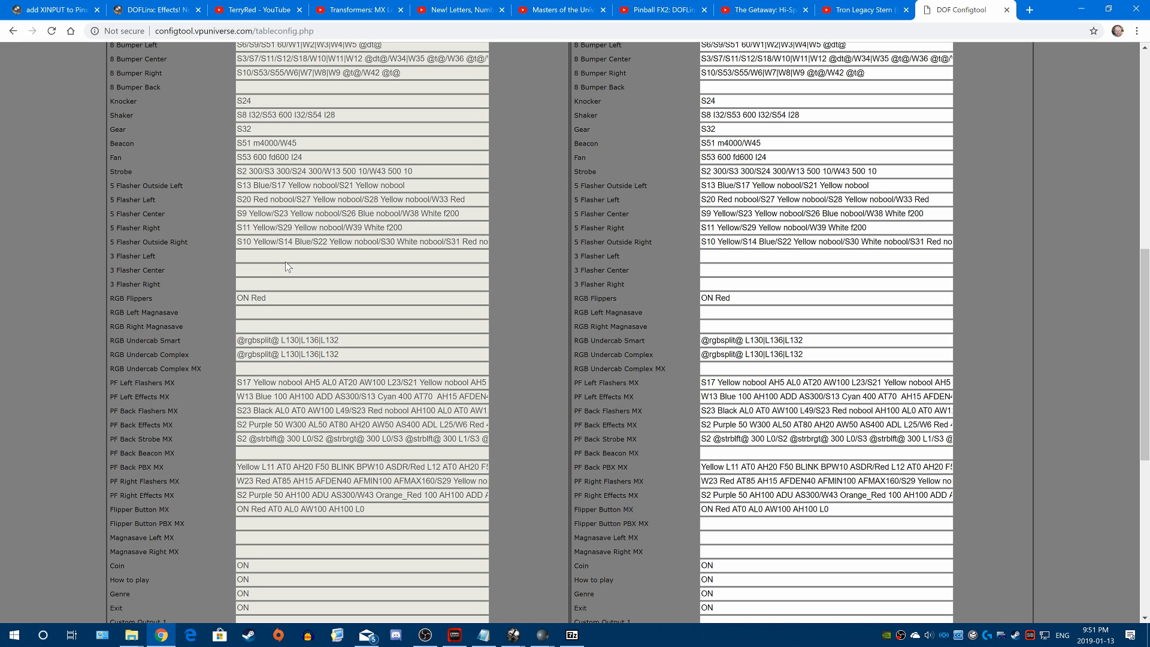
{"action": "scroll", "coordinate": [285, 261], "scroll_direction": "up", "scroll_amount": 4}
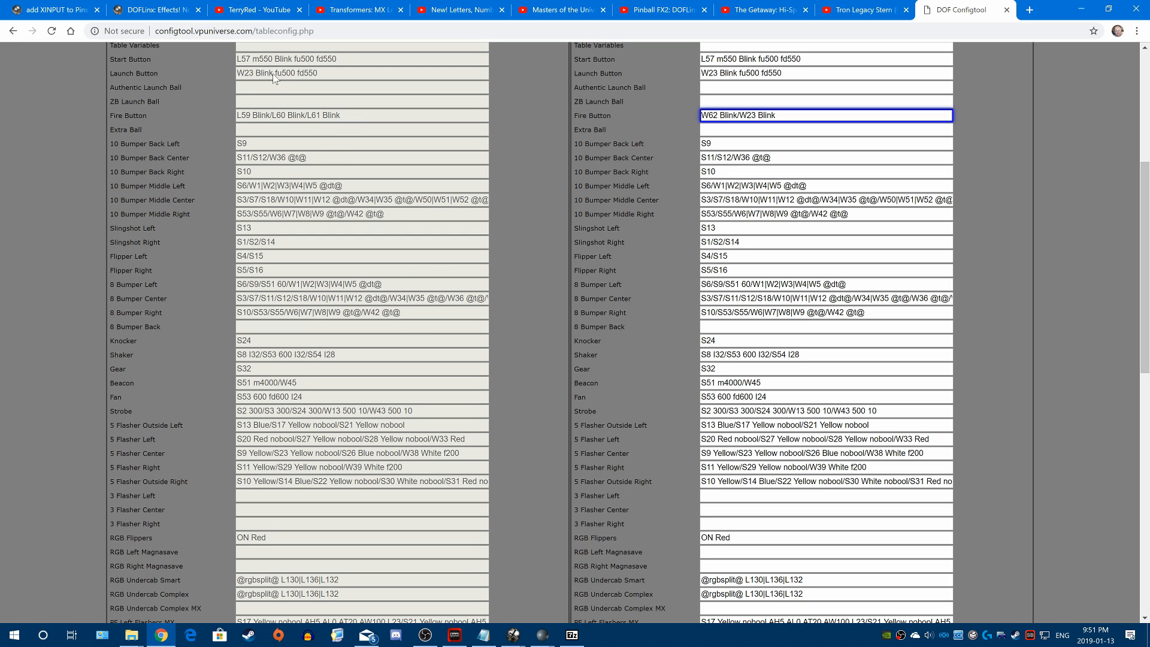
{"action": "left_click_drag", "start_coordinate": [264, 256], "coordinate": [200, 264]}
{"action": "left_click", "coordinate": [341, 225]}
{"action": "scroll", "coordinate": [341, 225], "scroll_direction": "down", "scroll_amount": 7}
{"action": "scroll", "coordinate": [341, 225], "scroll_direction": "up", "scroll_amount": 8}
{"action": "scroll", "coordinate": [912, 249], "scroll_direction": "up", "scroll_amount": 3}
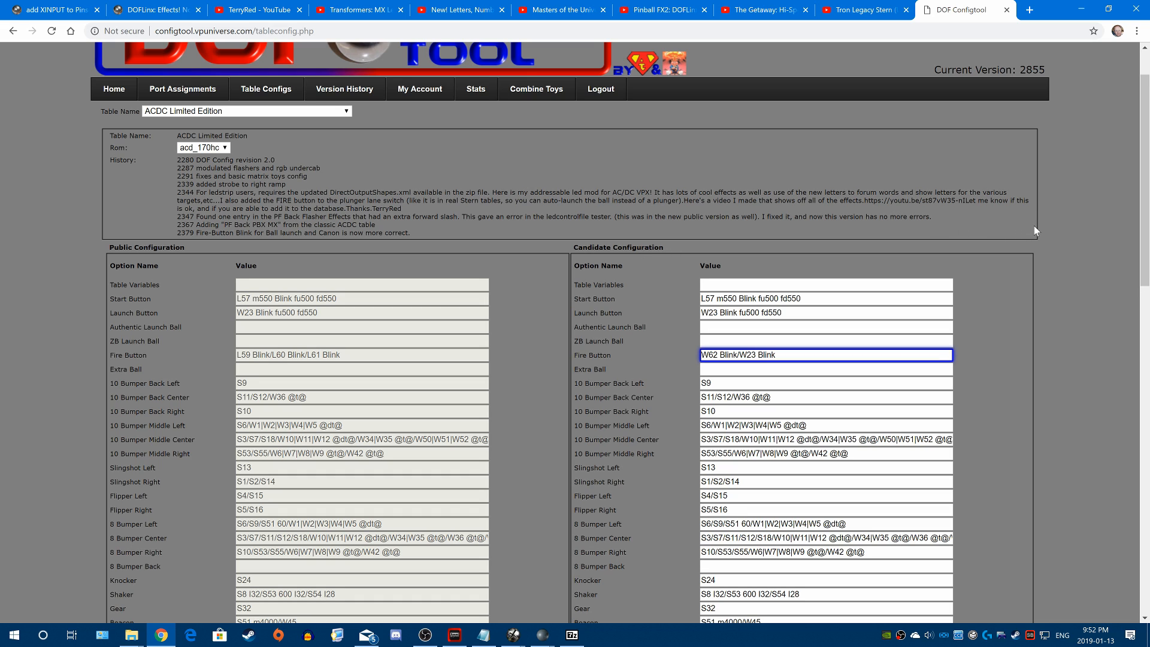
{"action": "scroll", "coordinate": [1033, 230], "scroll_direction": "down", "scroll_amount": 2}
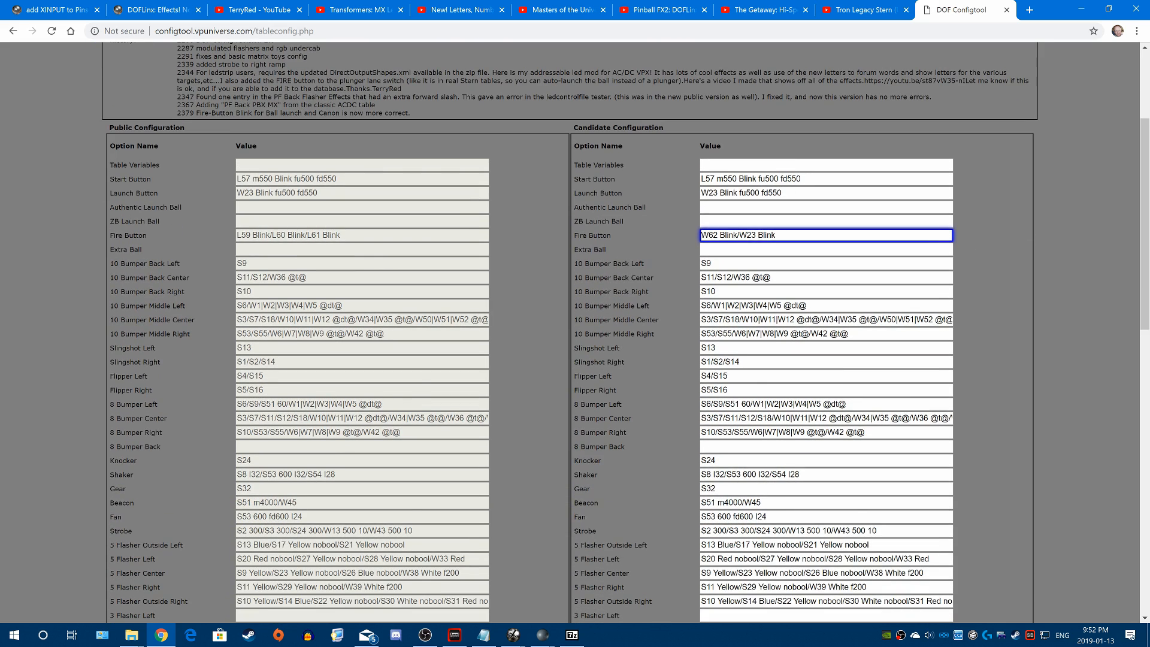
{"action": "scroll", "coordinate": [625, 332], "scroll_direction": "down", "scroll_amount": 5}
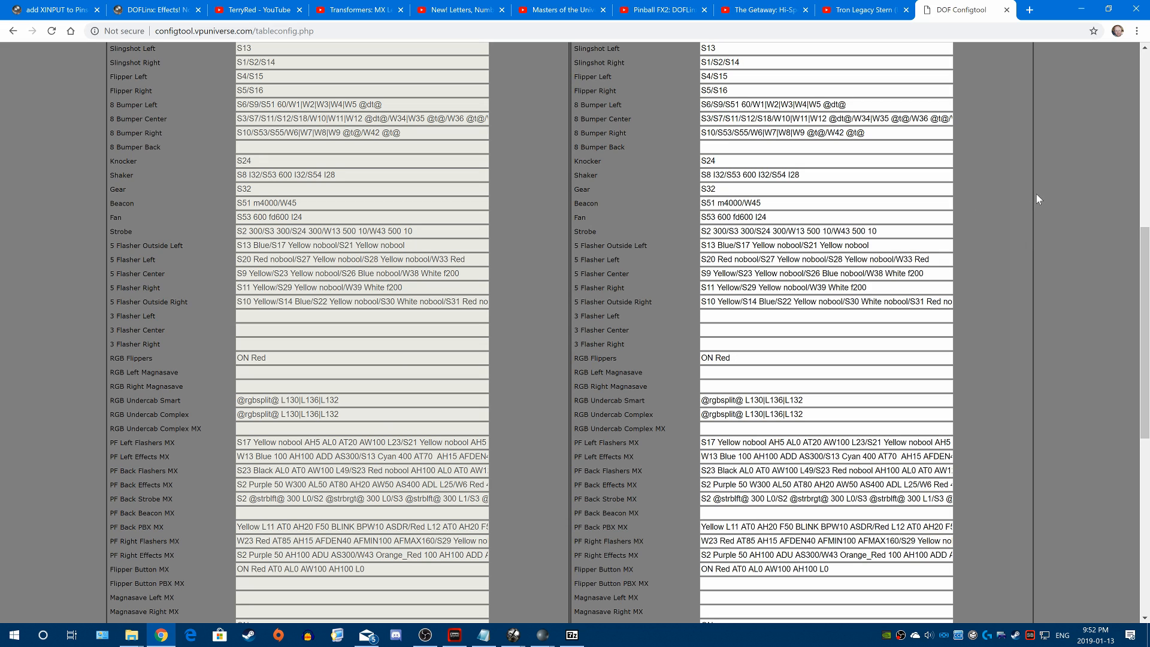
{"action": "scroll", "coordinate": [1038, 195], "scroll_direction": "down", "scroll_amount": 5}
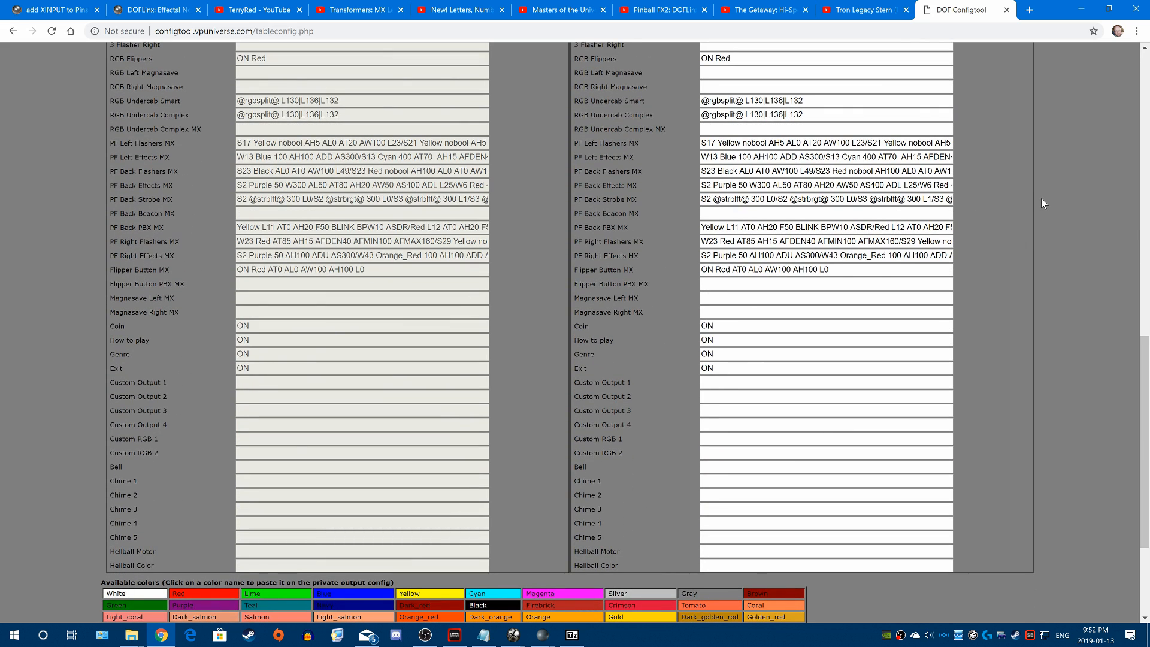
{"action": "scroll", "coordinate": [1040, 198], "scroll_direction": "down", "scroll_amount": 3}
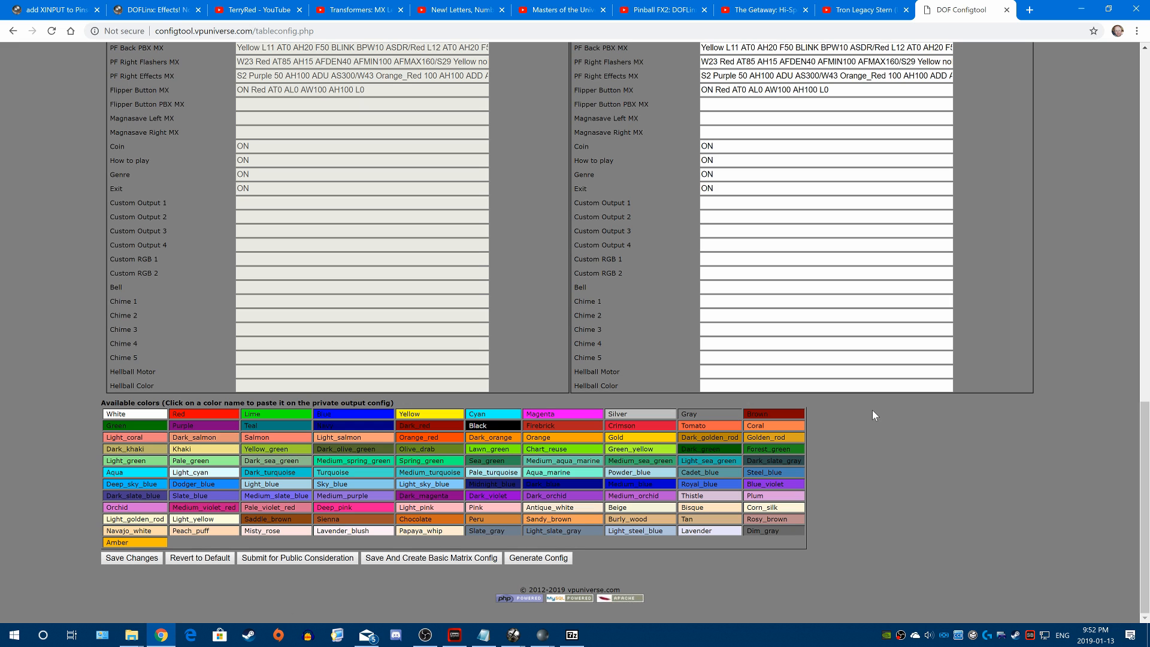
{"action": "scroll", "coordinate": [889, 400], "scroll_direction": "up", "scroll_amount": 5}
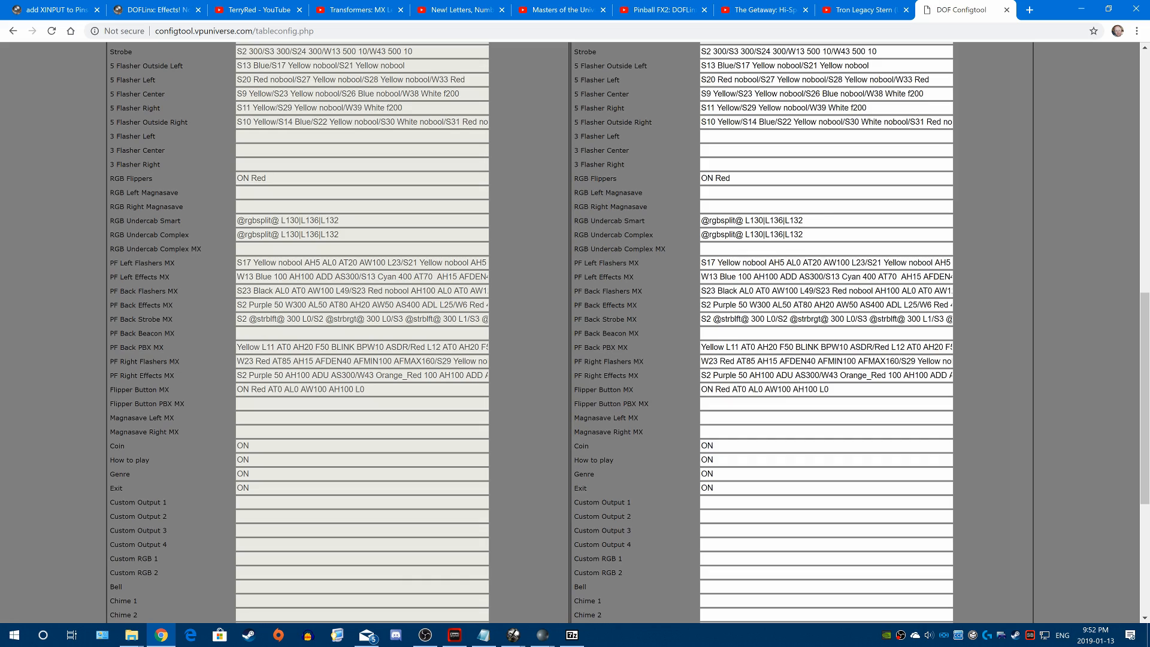
{"action": "scroll", "coordinate": [916, 345], "scroll_direction": "up", "scroll_amount": 9}
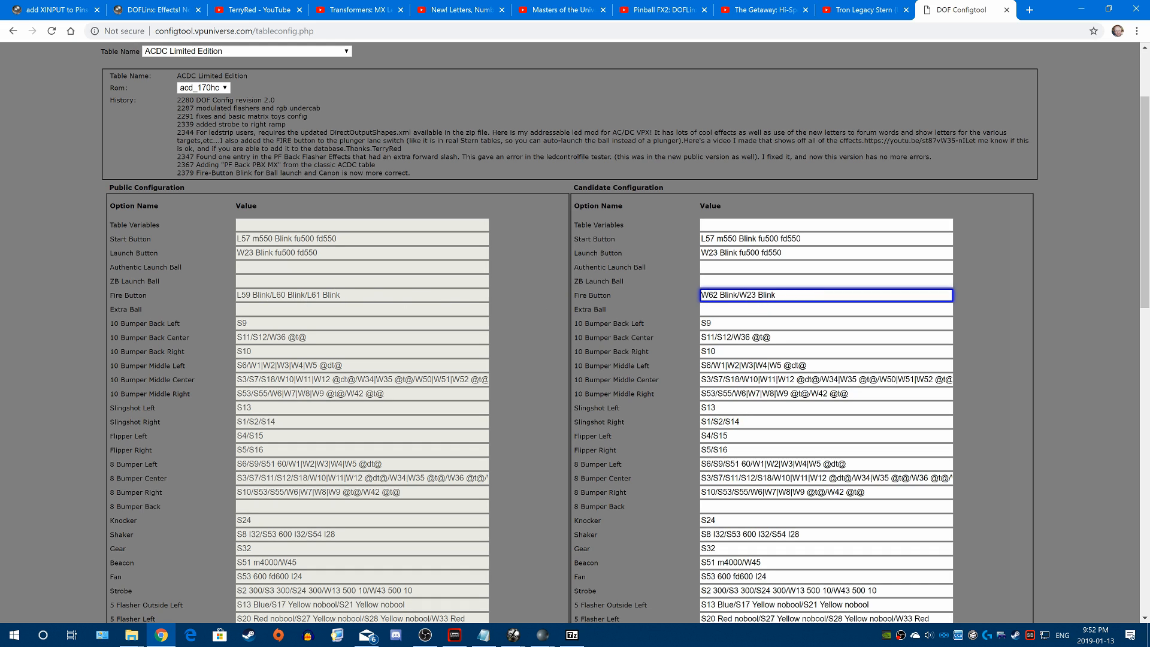
- Clear the candidate values for Exit, Genre and How to play, and save the changes to the private configuration
{"action": "scroll", "coordinate": [685, 303], "scroll_direction": "down", "scroll_amount": 15}
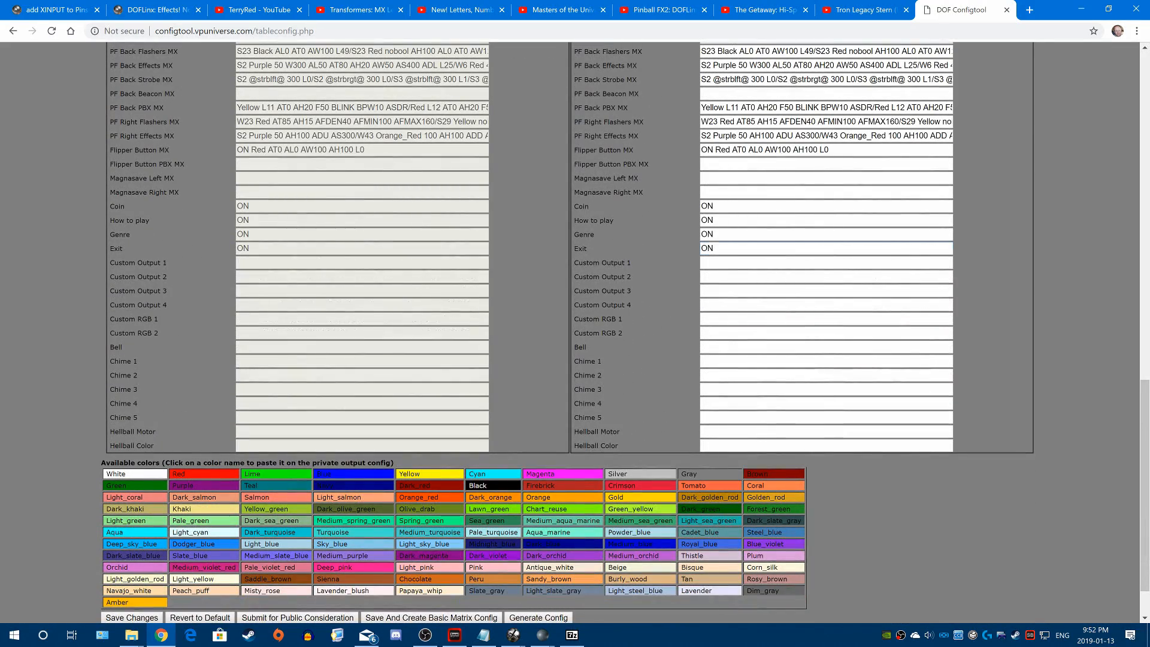
{"action": "double_click", "coordinate": [708, 248]}
{"action": "type", "text": "O"}
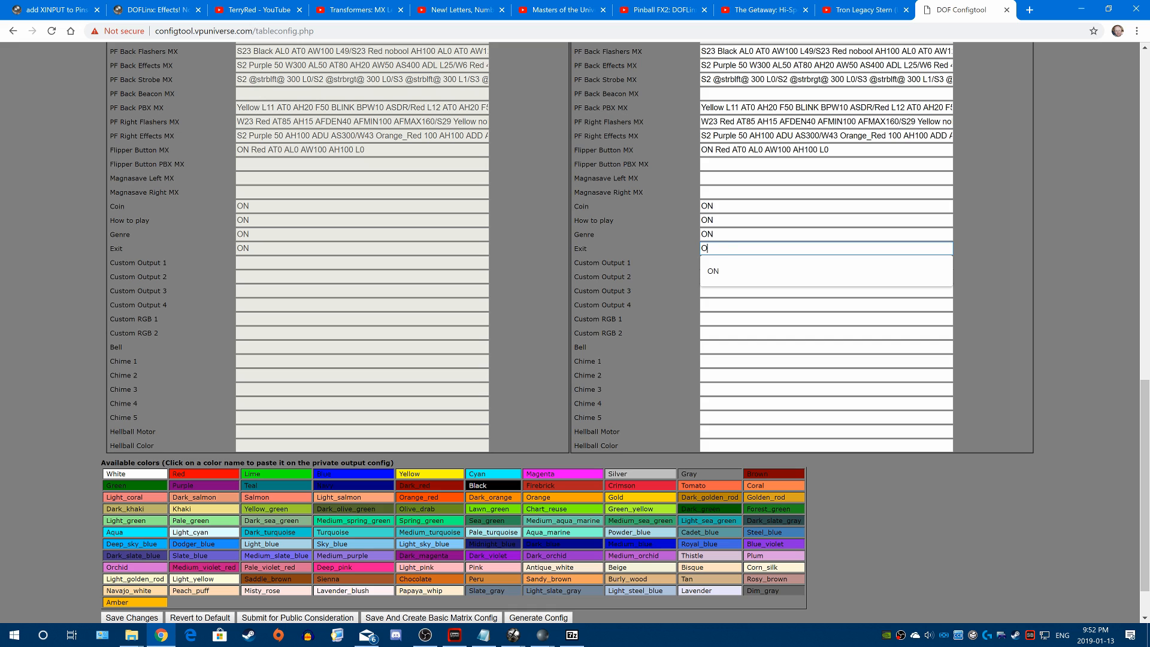
{"action": "key", "text": "BackSpace"}
{"action": "key", "text": "shift+Tab"}
{"action": "key", "text": "BackSpace"}
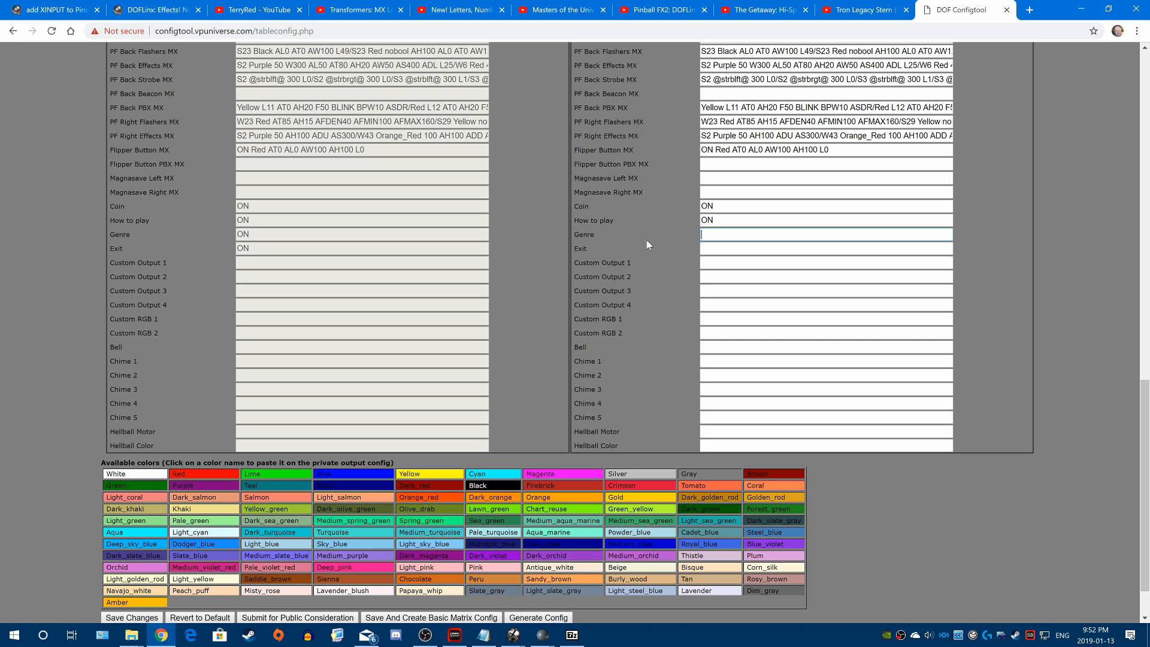
{"action": "key", "text": "shift+Tab"}
{"action": "key", "text": "BackSpace"}
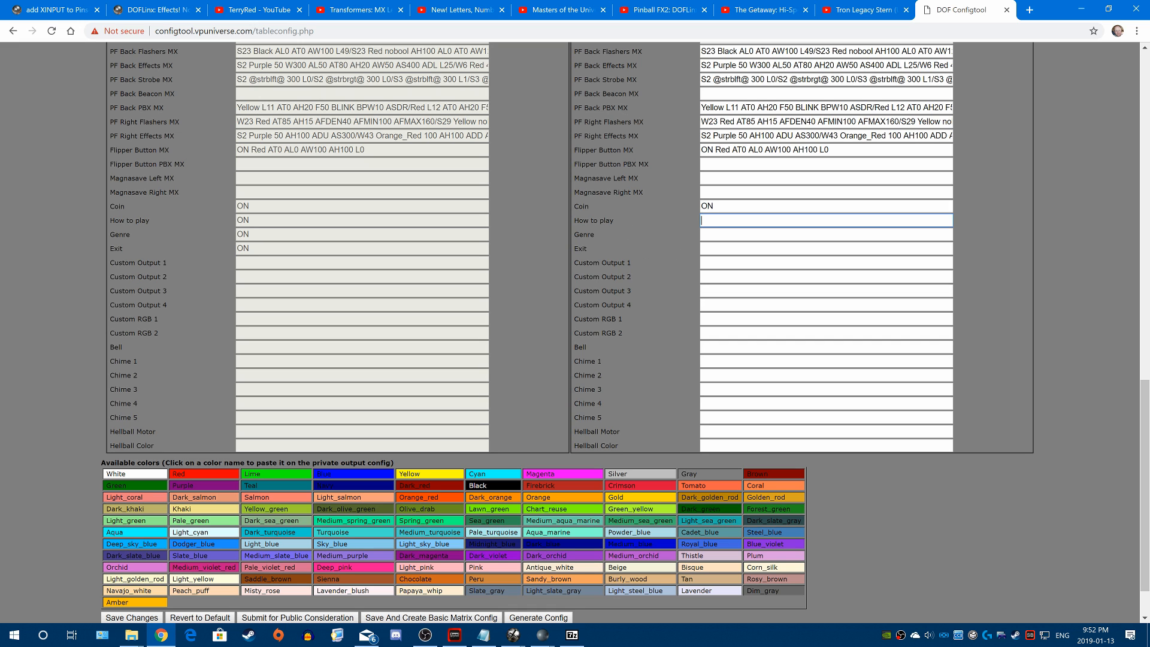
{"action": "scroll", "coordinate": [635, 263], "scroll_direction": "down", "scroll_amount": 1}
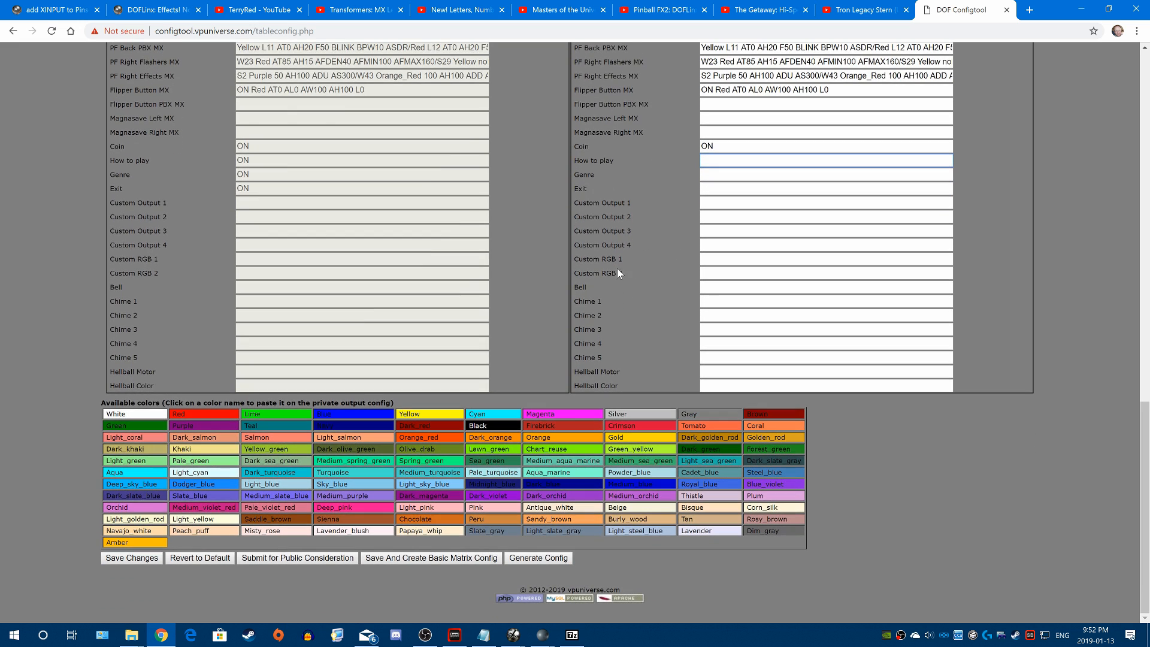
{"action": "left_click", "coordinate": [142, 562]}
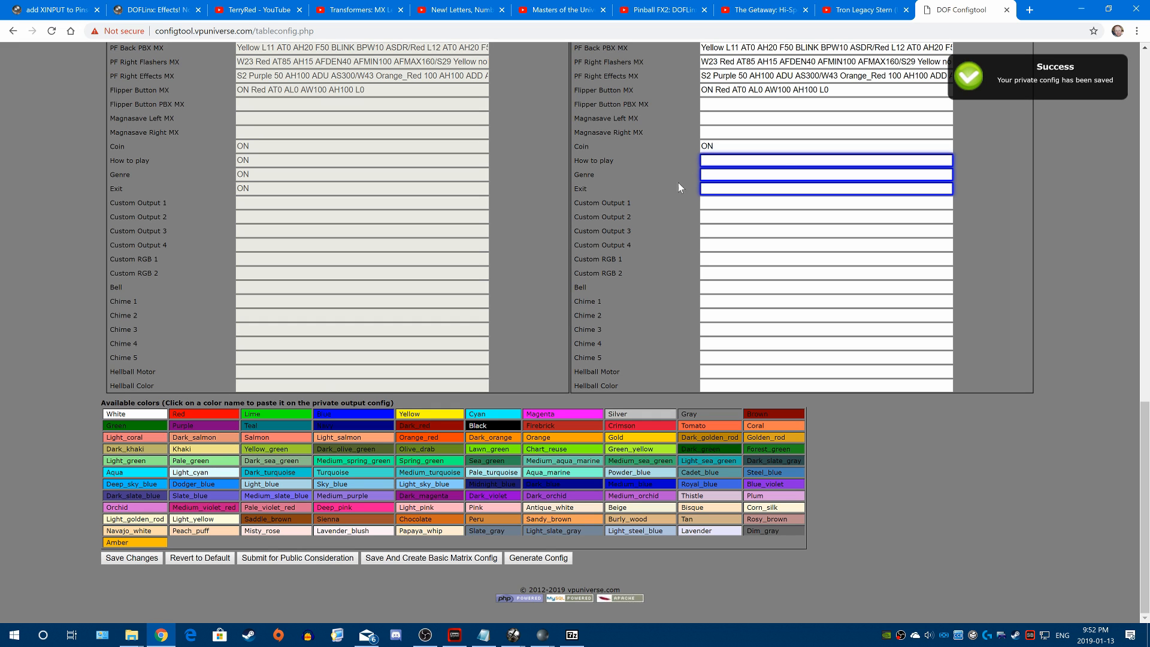
- Compare the customized candidate values for Fire Button, How to play, Genre and Exit with their public counterparts
{"action": "scroll", "coordinate": [384, 175], "scroll_direction": "up", "scroll_amount": 3}
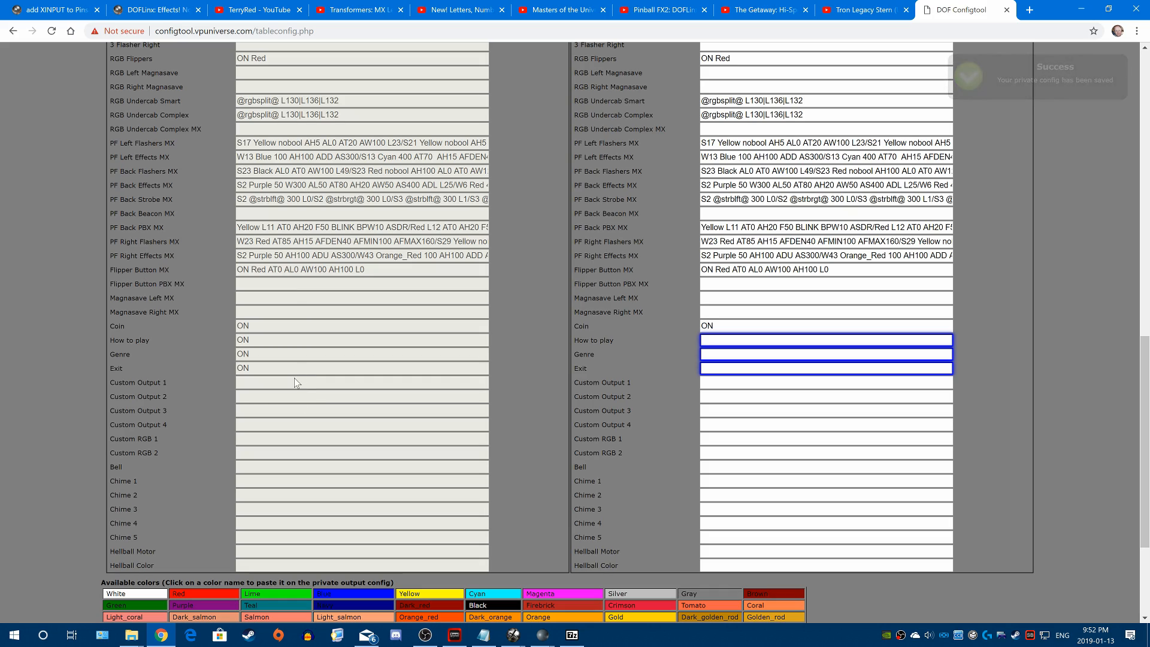
{"action": "scroll", "coordinate": [294, 379], "scroll_direction": "up", "scroll_amount": 10}
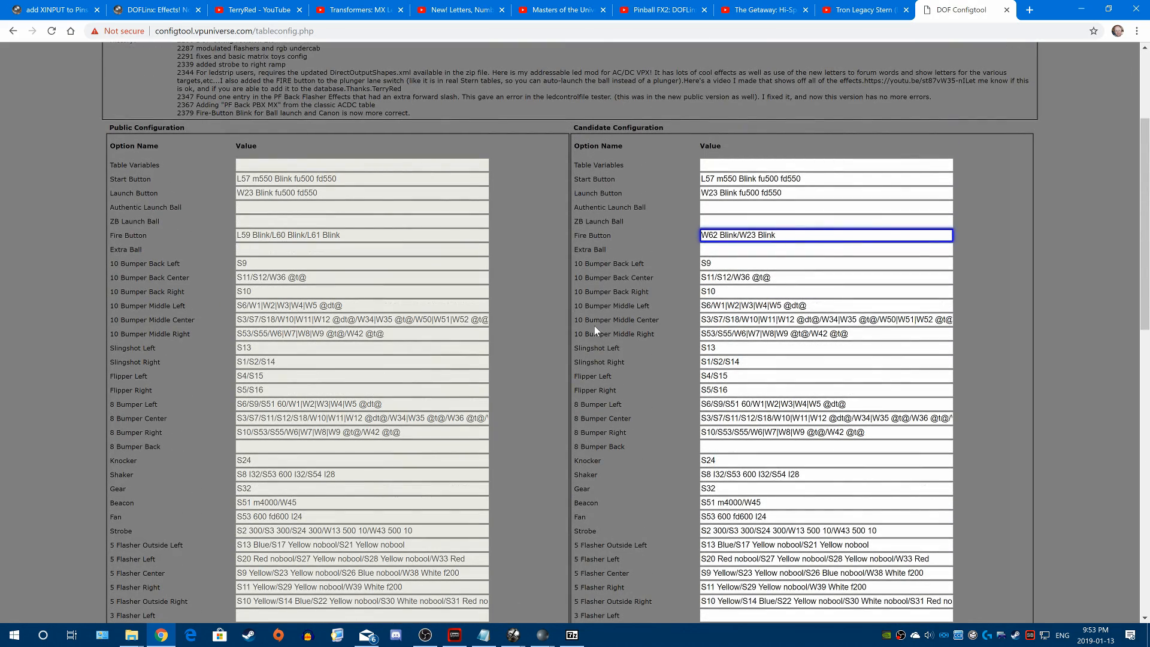
{"action": "scroll", "coordinate": [594, 326], "scroll_direction": "down", "scroll_amount": 2}
{"action": "scroll", "coordinate": [594, 326], "scroll_direction": "down", "scroll_amount": 5}
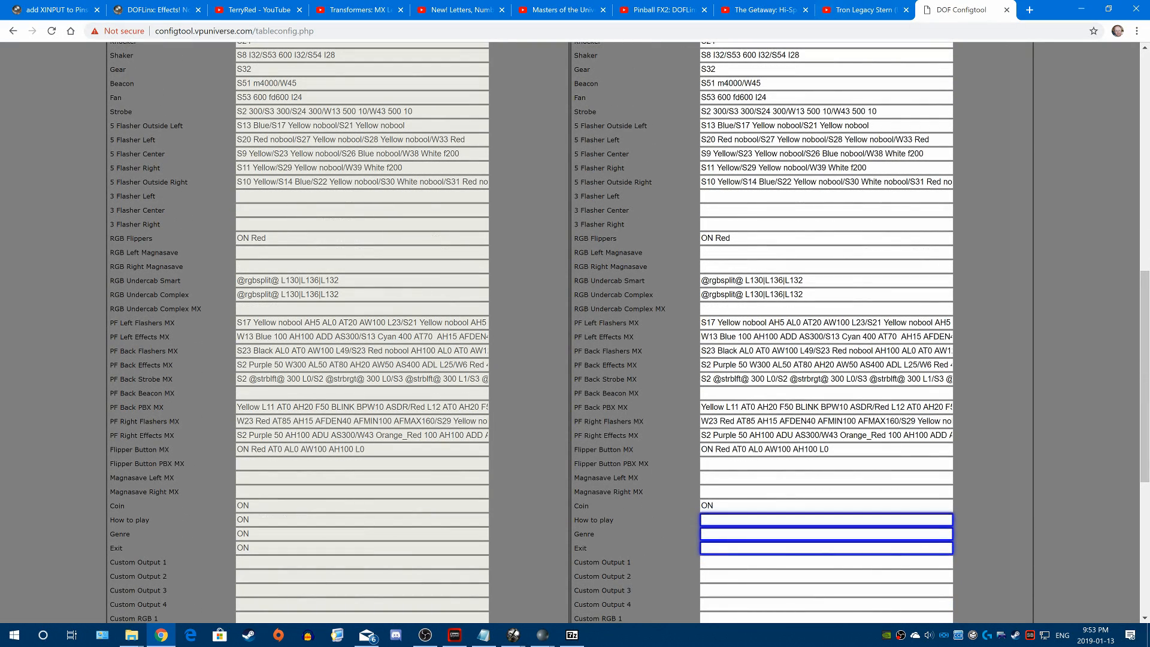
{"action": "scroll", "coordinate": [575, 329], "scroll_direction": "down", "scroll_amount": 4}
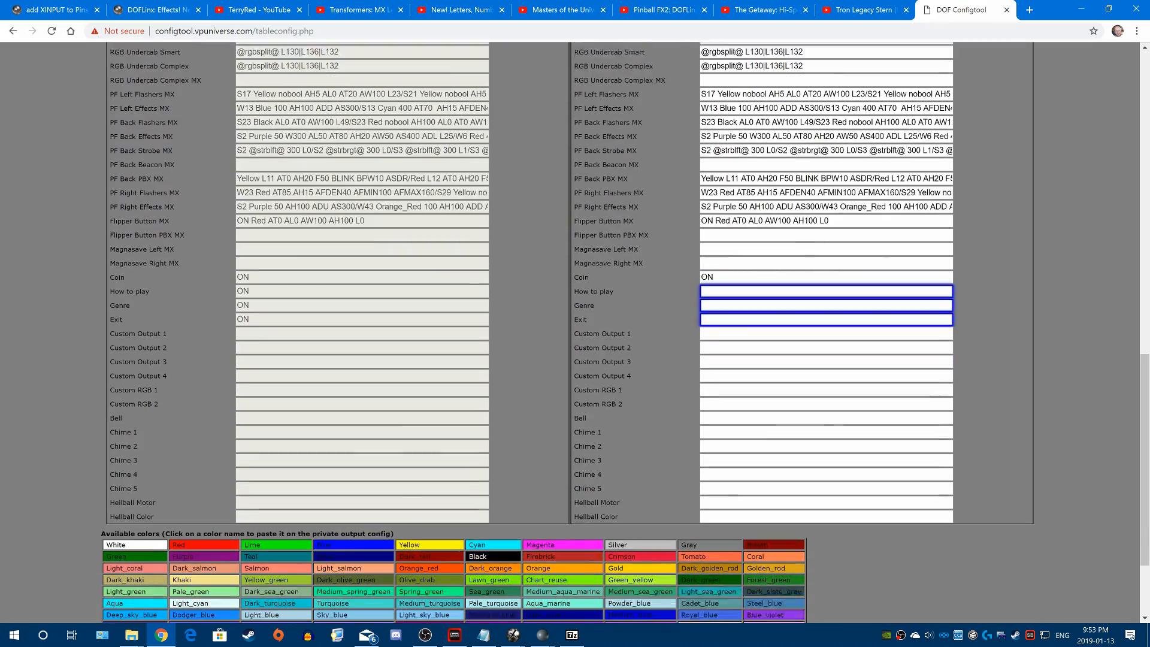
{"action": "scroll", "coordinate": [575, 329], "scroll_direction": "up", "scroll_amount": 3}
{"action": "scroll", "coordinate": [575, 329], "scroll_direction": "up", "scroll_amount": 7}
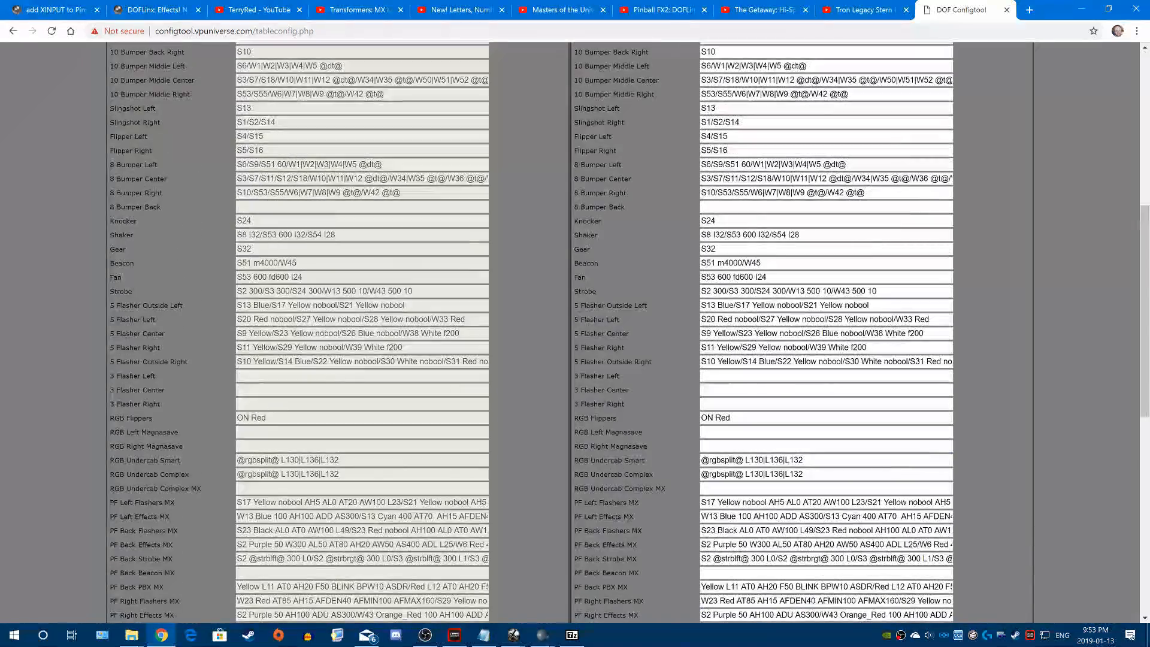
{"action": "scroll", "coordinate": [575, 330], "scroll_direction": "down", "scroll_amount": 5}
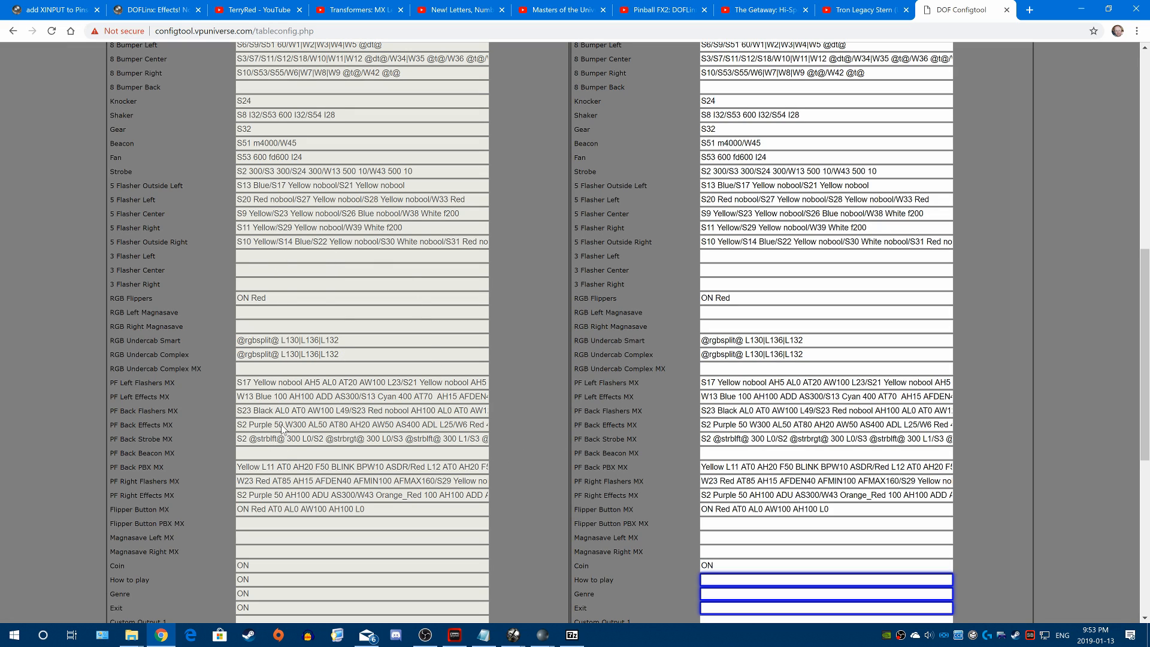
{"action": "scroll", "coordinate": [282, 425], "scroll_direction": "down", "scroll_amount": 7}
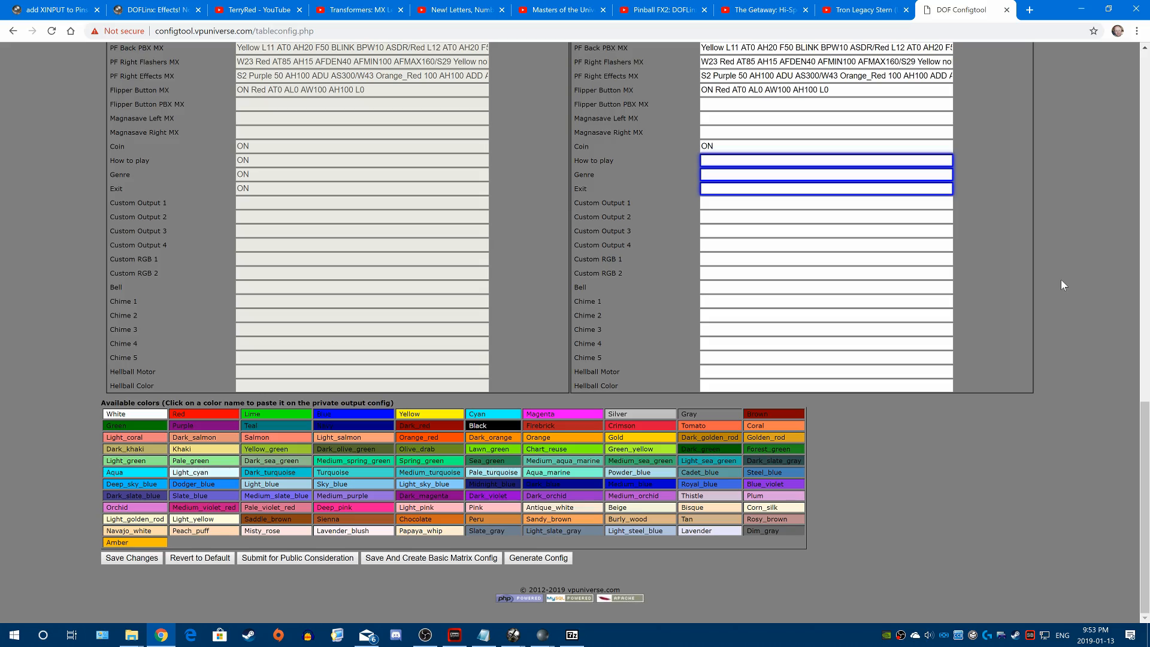
- Review the ACDC Limited Edition ROM and history details, along with the bumper, flasher, RGB and MX toy entries in both configurations
{"action": "scroll", "coordinate": [1061, 279], "scroll_direction": "up", "scroll_amount": 9}
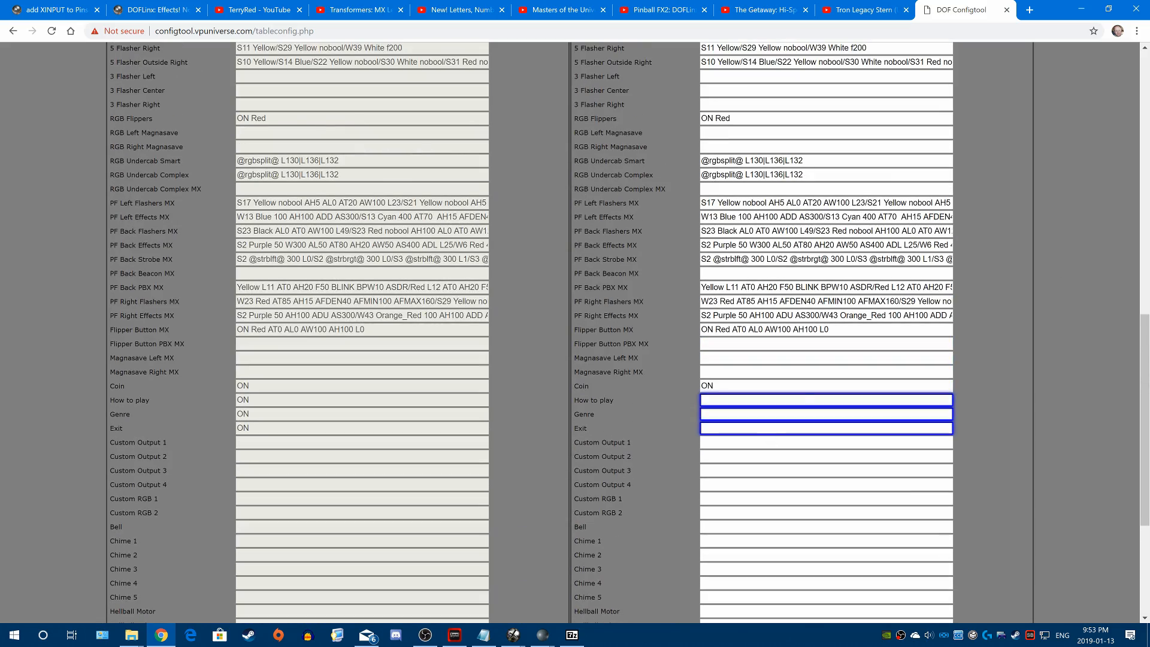
{"action": "scroll", "coordinate": [1061, 279], "scroll_direction": "up", "scroll_amount": 6}
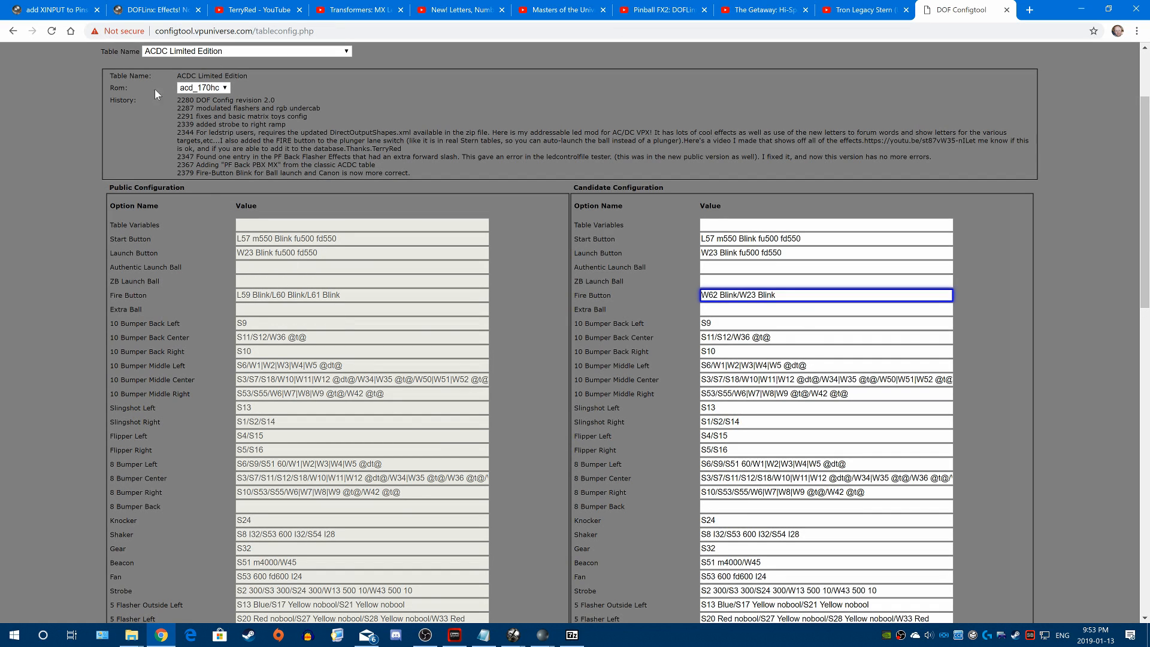
{"action": "scroll", "coordinate": [101, 299], "scroll_direction": "down", "scroll_amount": 5}
{"action": "scroll", "coordinate": [101, 299], "scroll_direction": "down", "scroll_amount": 1}
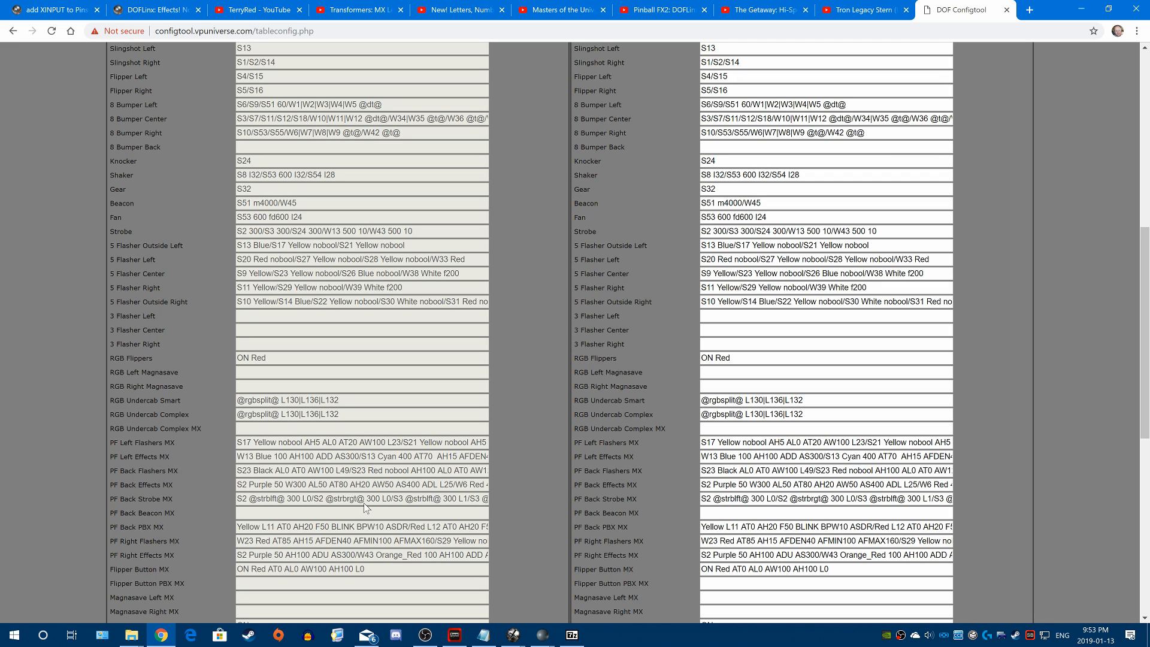
{"action": "scroll", "coordinate": [326, 462], "scroll_direction": "down", "scroll_amount": 2}
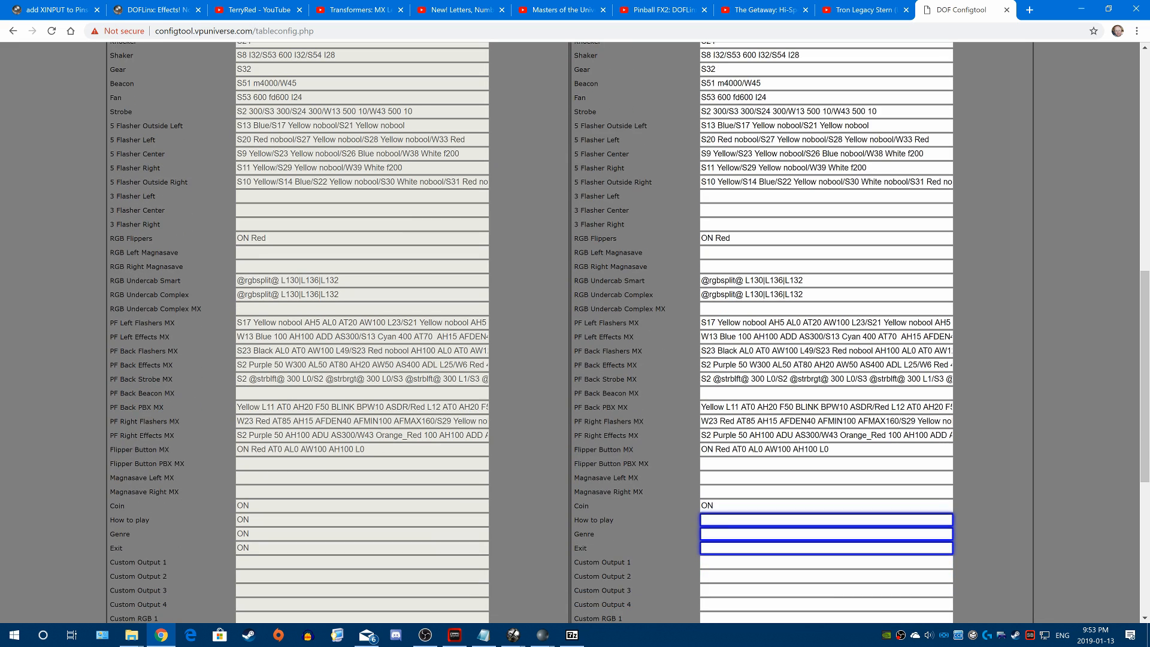
{"action": "scroll", "coordinate": [1089, 330], "scroll_direction": "down", "scroll_amount": 6}
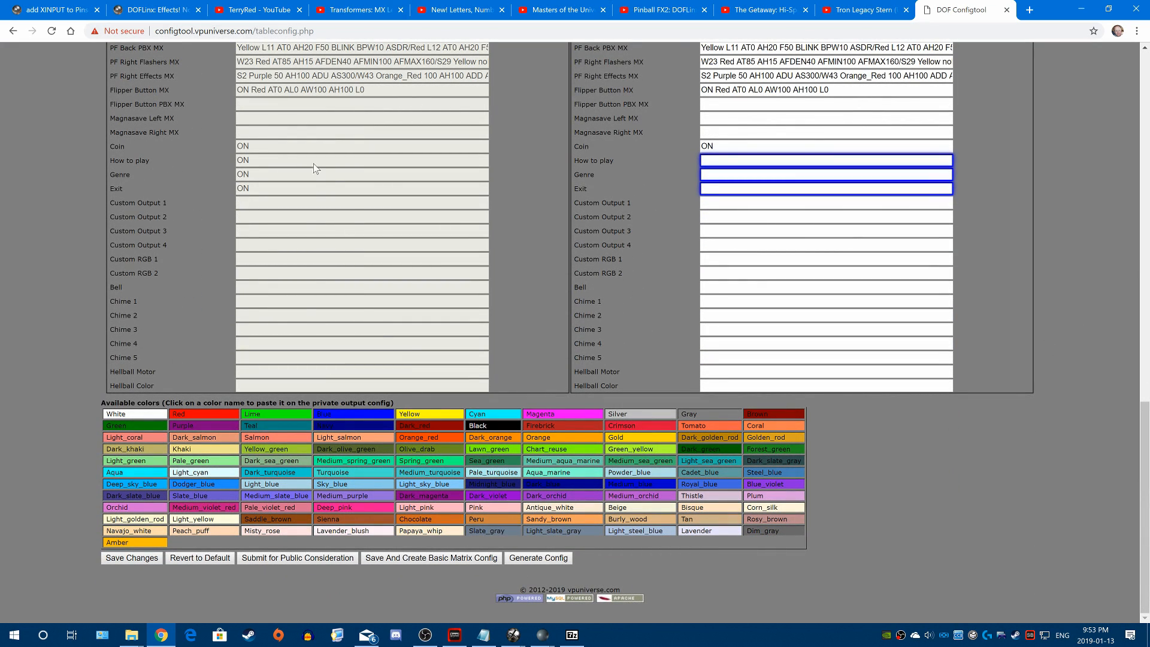
{"action": "scroll", "coordinate": [989, 343], "scroll_direction": "up", "scroll_amount": 4}
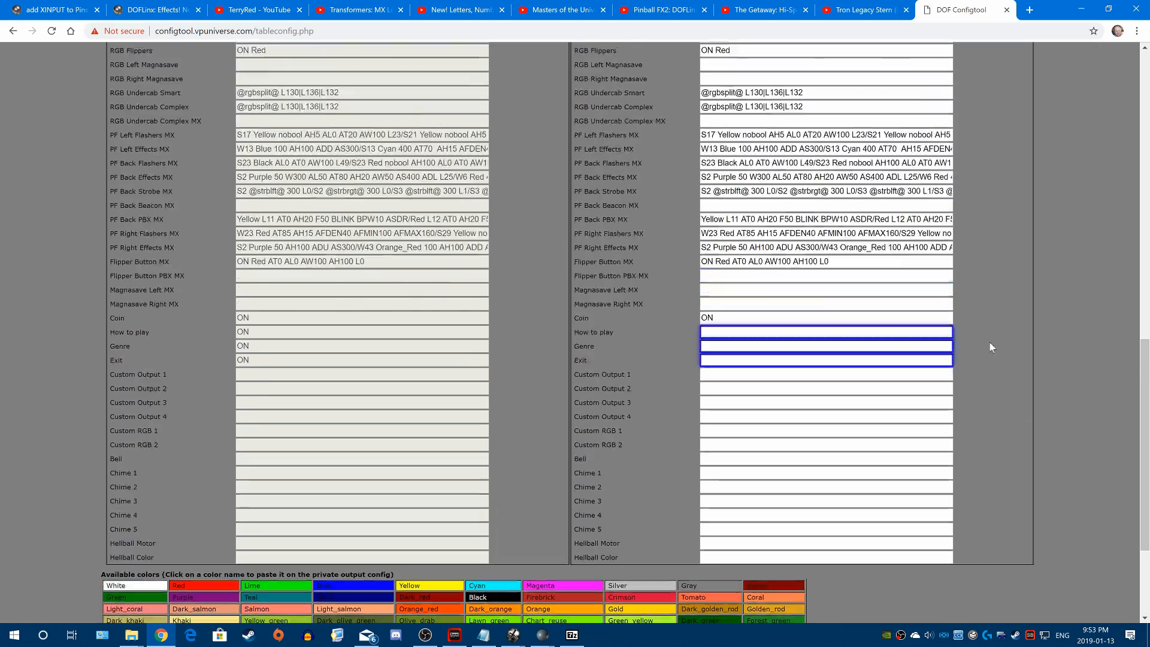
{"action": "scroll", "coordinate": [990, 342], "scroll_direction": "up", "scroll_amount": 5}
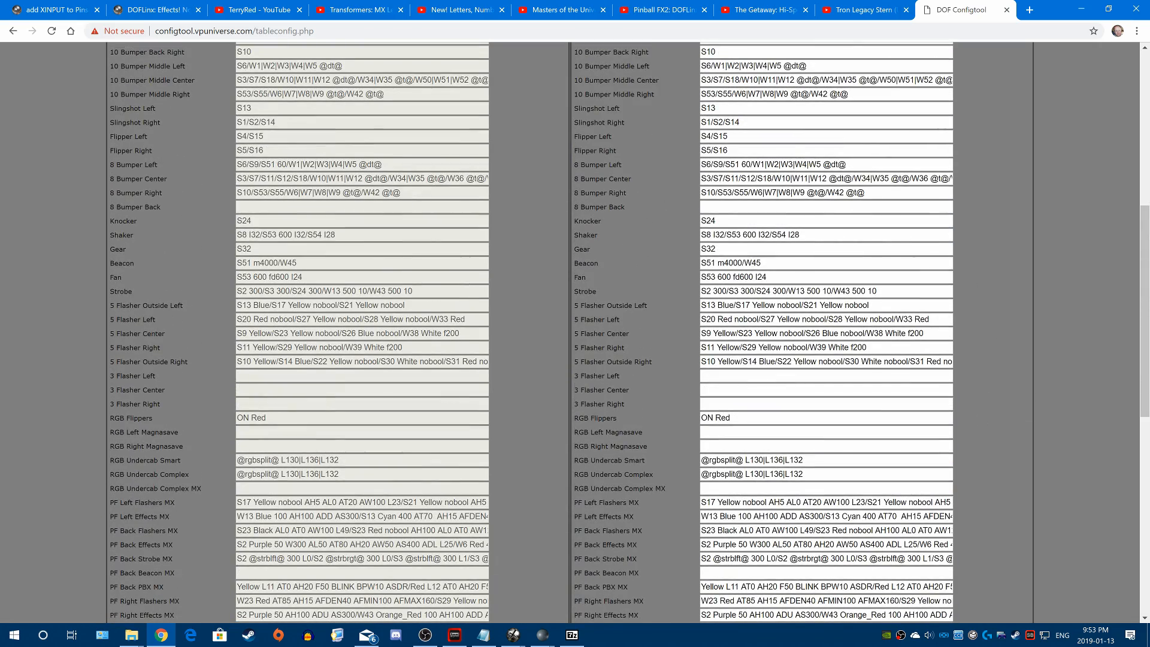
{"action": "scroll", "coordinate": [989, 342], "scroll_direction": "up", "scroll_amount": 4}
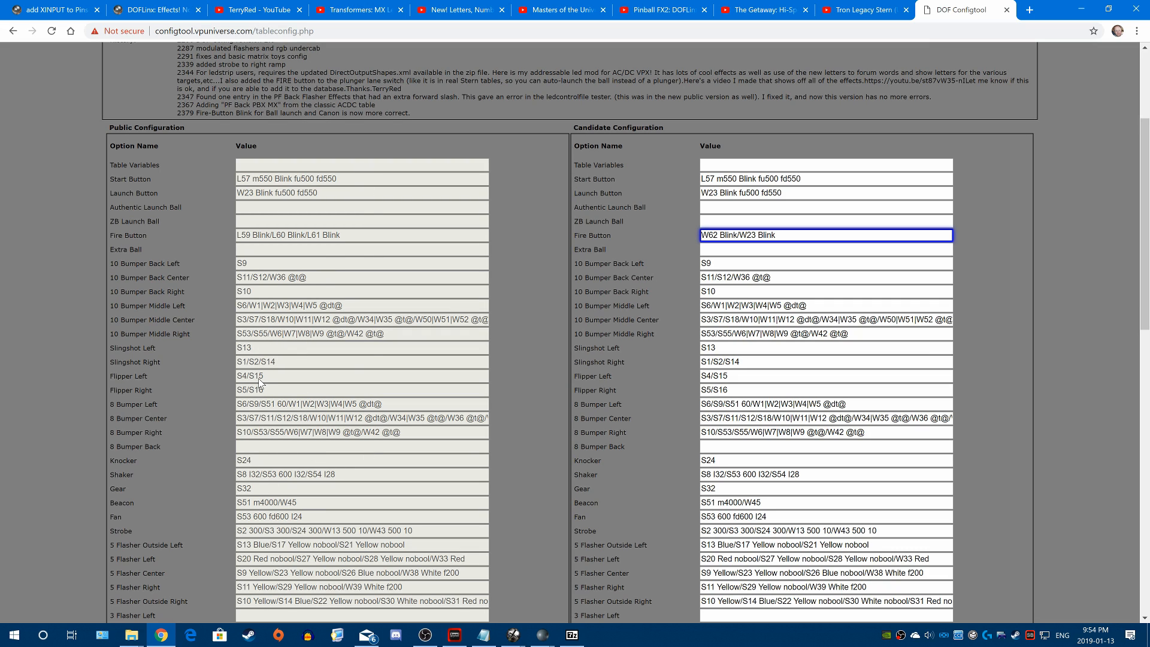
{"action": "scroll", "coordinate": [259, 380], "scroll_direction": "down", "scroll_amount": 9}
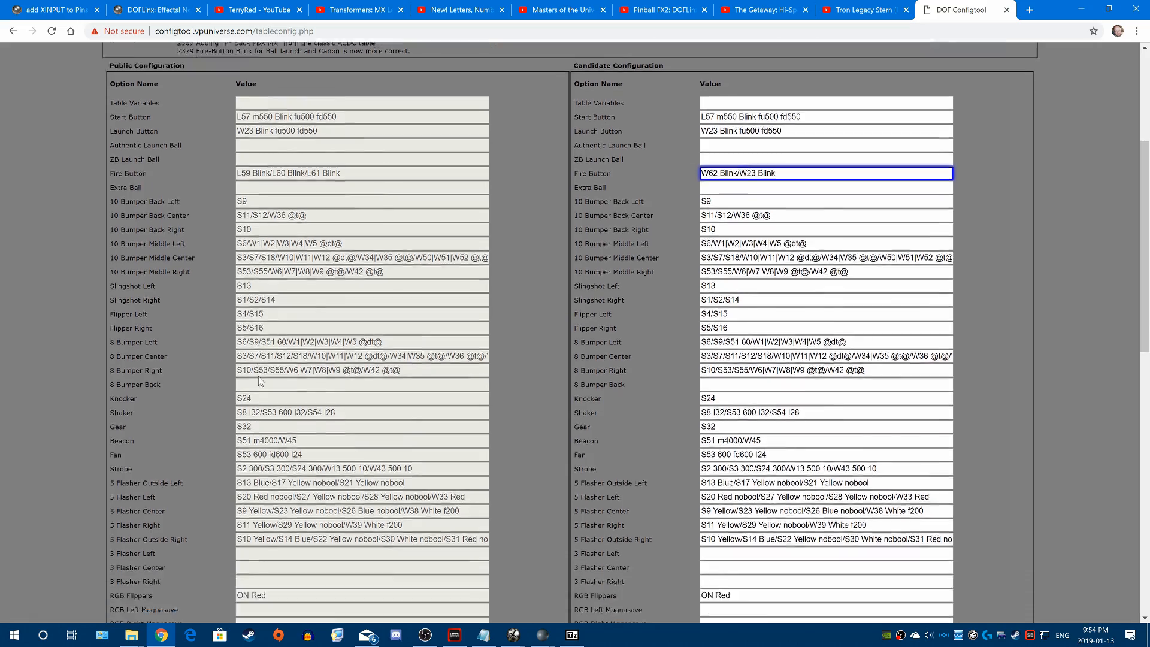
- Revert the private configuration of ACDC Limited Edition to its defaults and confirm the reversion
{"action": "scroll", "coordinate": [259, 378], "scroll_direction": "down", "scroll_amount": 4}
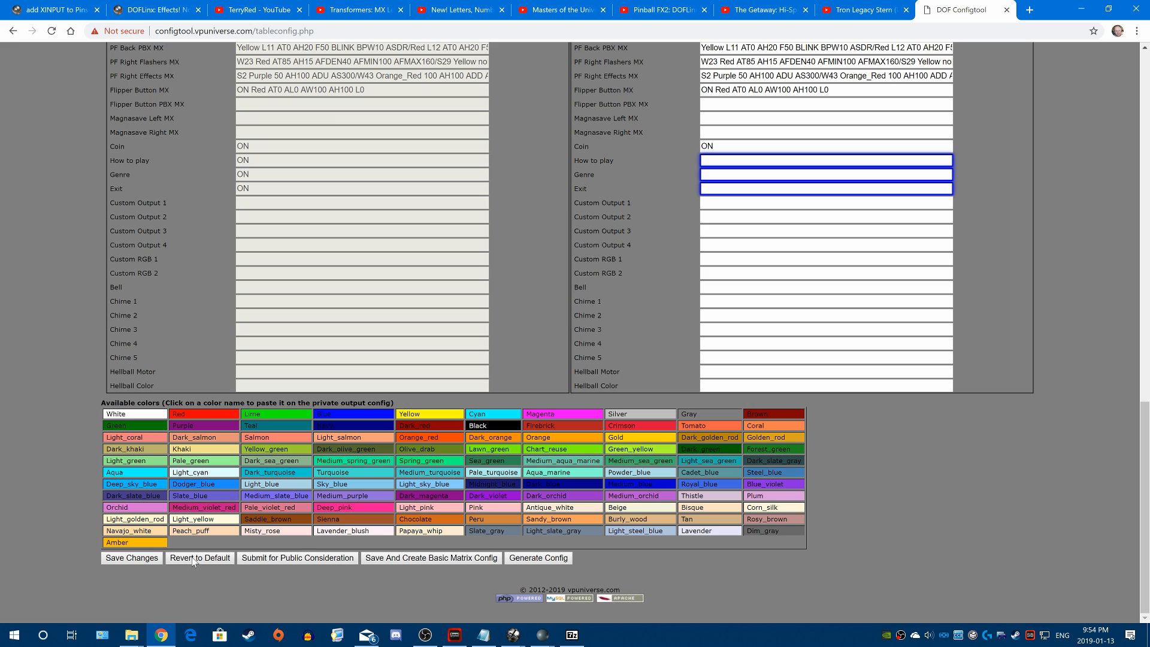
{"action": "scroll", "coordinate": [1047, 325], "scroll_direction": "up", "scroll_amount": 3}
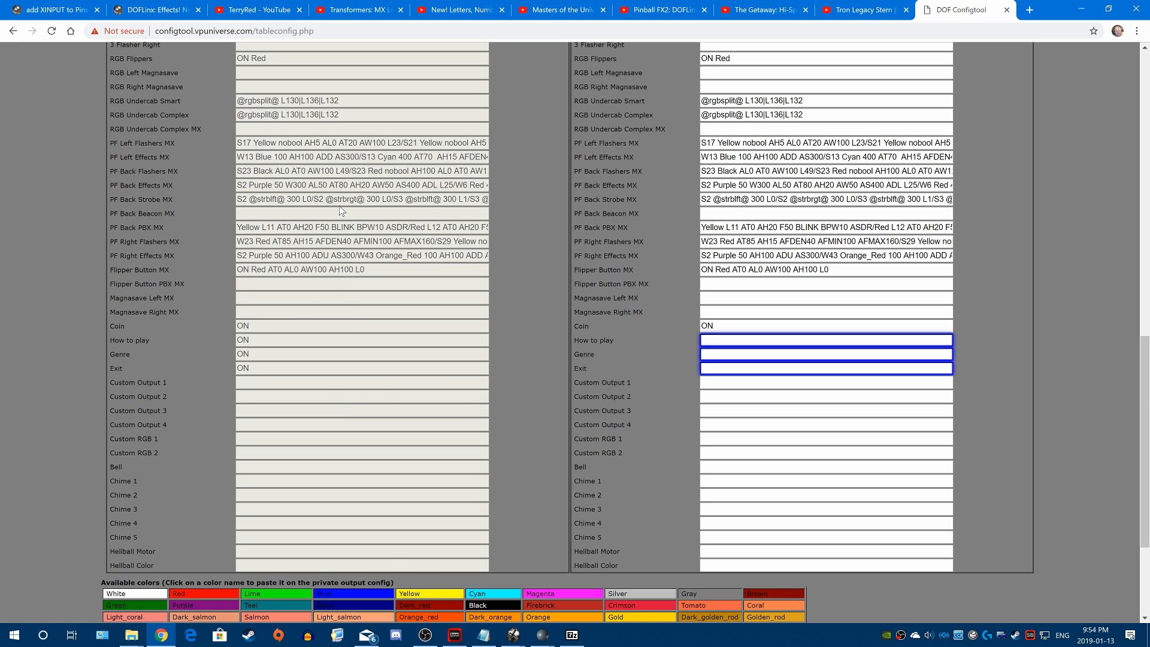
{"action": "scroll", "coordinate": [339, 211], "scroll_direction": "down", "scroll_amount": 3}
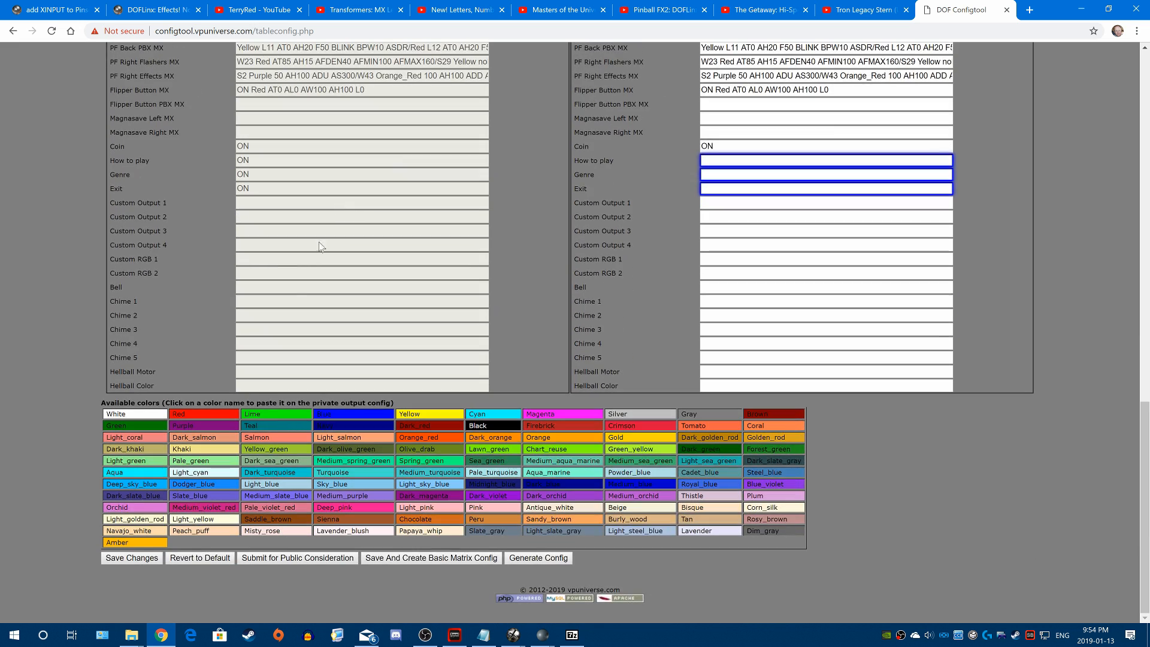
{"action": "left_click", "coordinate": [196, 559]}
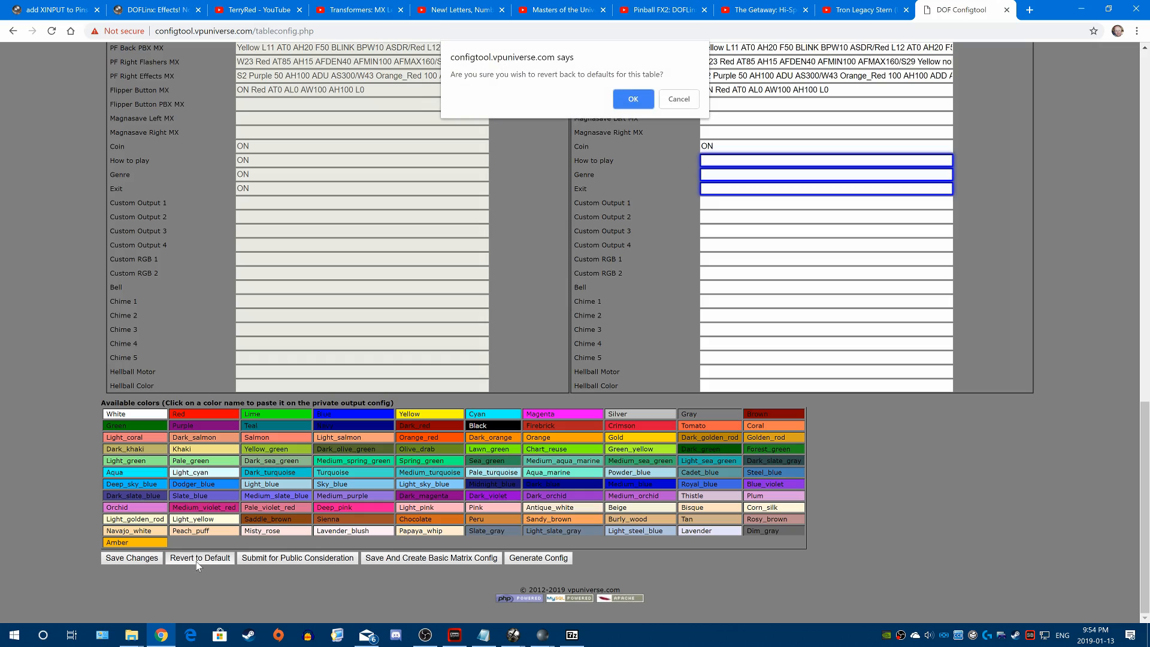
{"action": "left_click", "coordinate": [638, 100]}
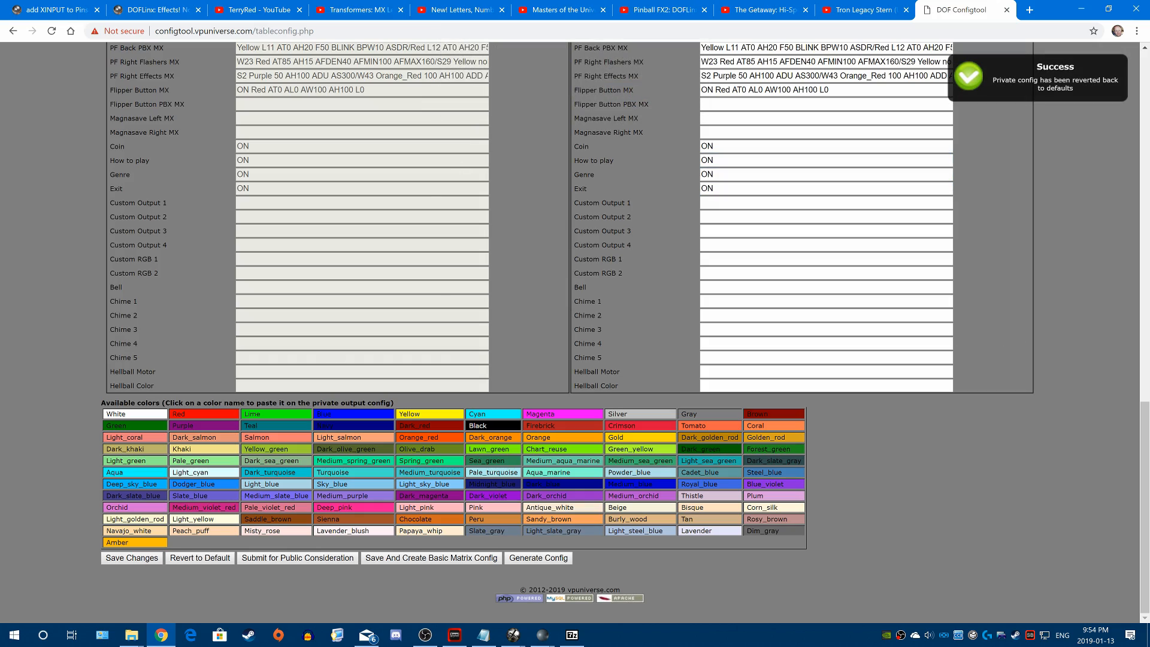
- Compare the candidate values with the public configuration after the reversion, from Fire Button down to How to play, Genre and Exit
{"action": "scroll", "coordinate": [574, 333], "scroll_direction": "up", "scroll_amount": 10}
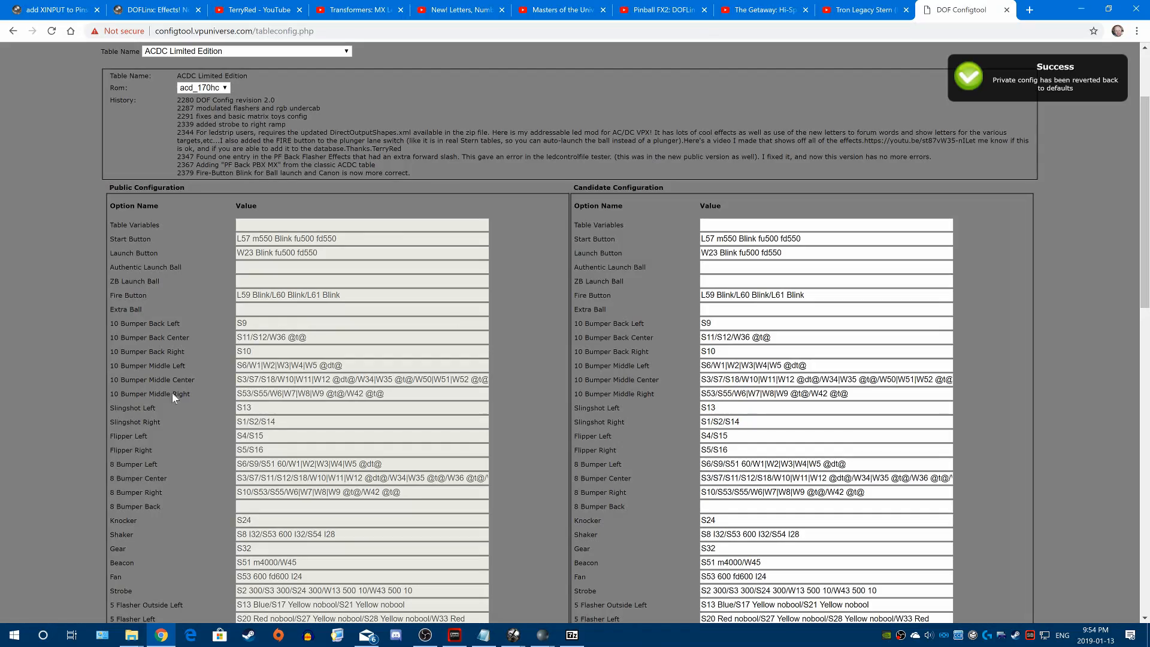
{"action": "scroll", "coordinate": [784, 336], "scroll_direction": "down", "scroll_amount": 9}
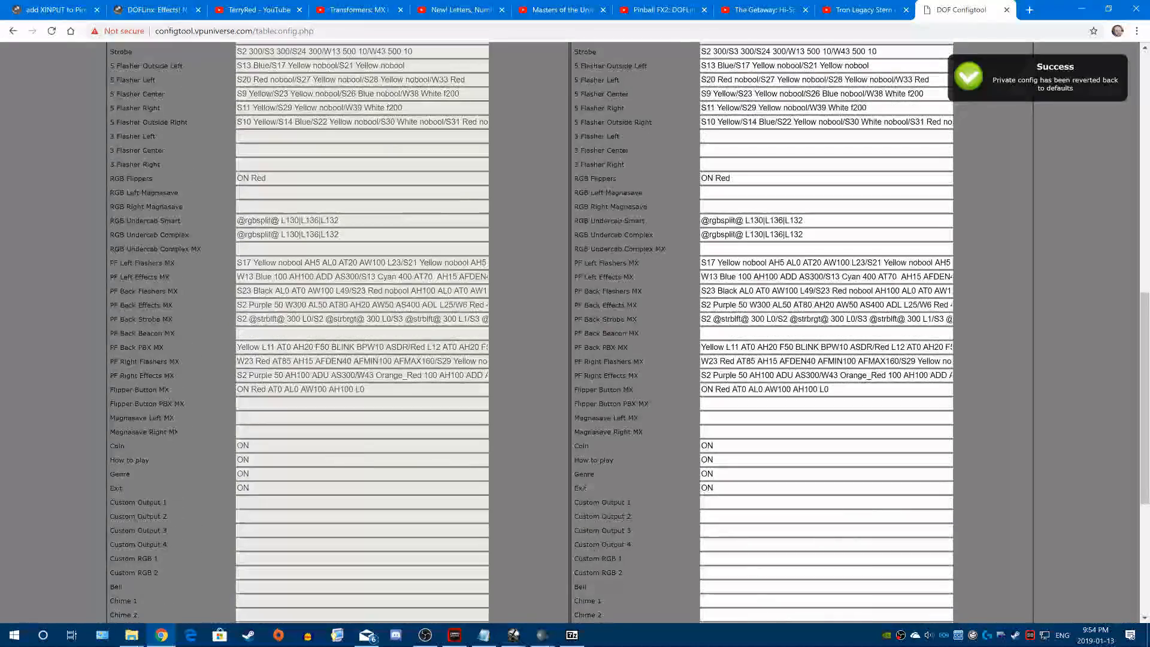
{"action": "scroll", "coordinate": [575, 332], "scroll_direction": "down", "scroll_amount": 5}
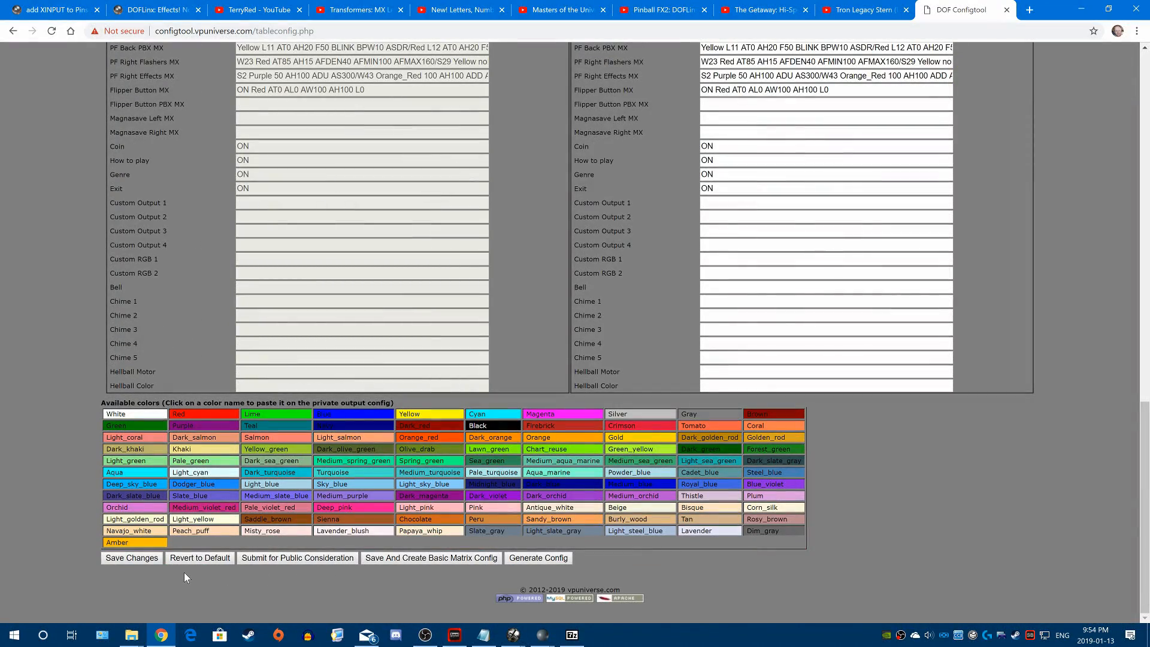
{"action": "scroll", "coordinate": [575, 332], "scroll_direction": "up", "scroll_amount": 2}
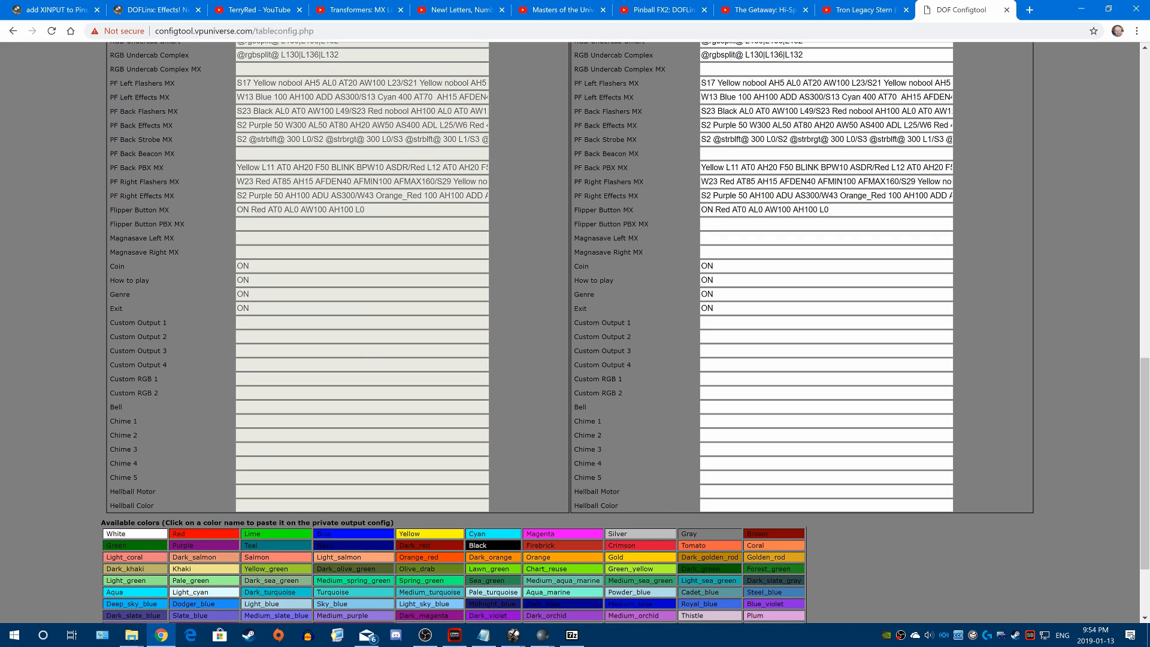
{"action": "scroll", "coordinate": [780, 238], "scroll_direction": "down", "scroll_amount": 2}
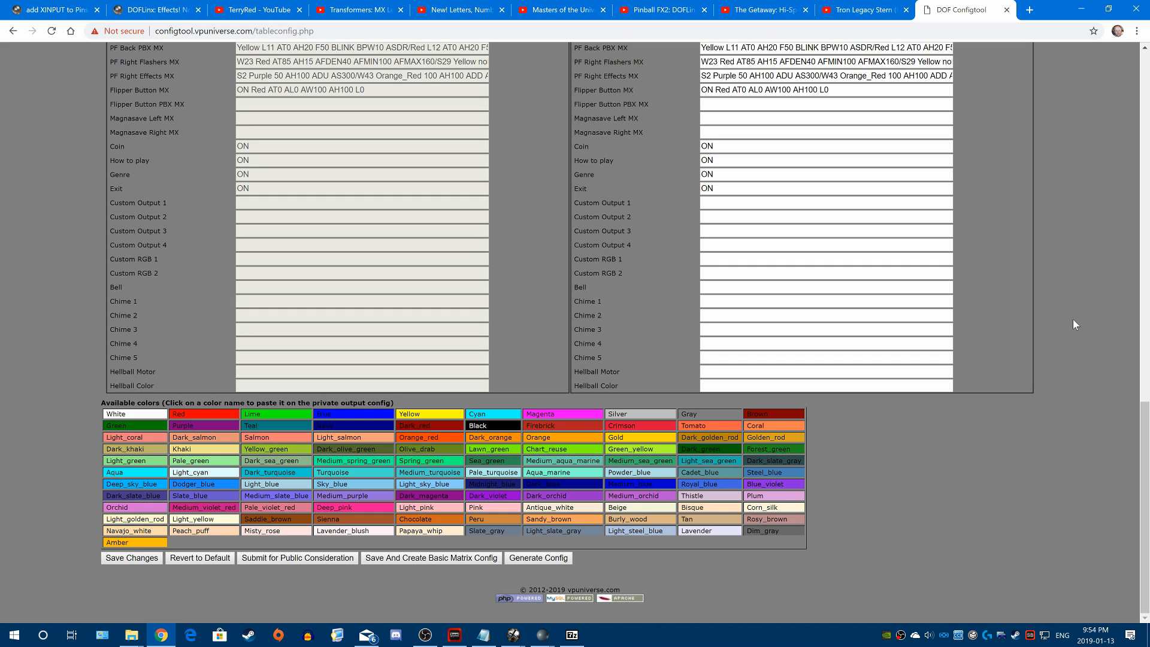
{"action": "scroll", "coordinate": [1051, 325], "scroll_direction": "up", "scroll_amount": 4}
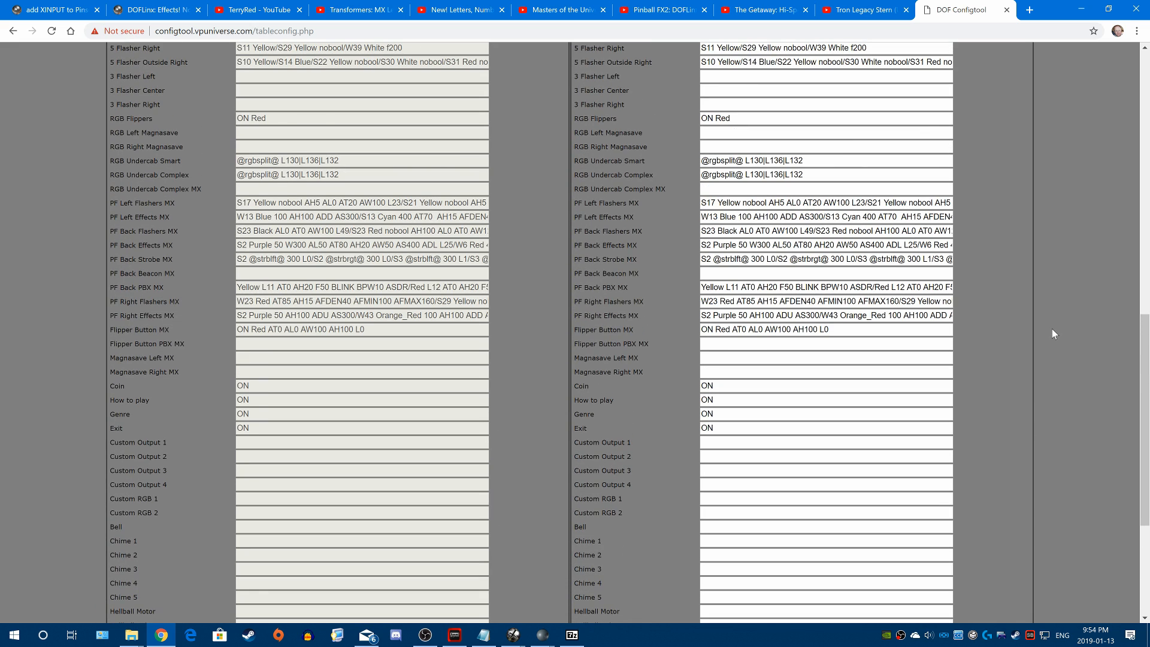
{"action": "scroll", "coordinate": [1051, 327], "scroll_direction": "down", "scroll_amount": 4}
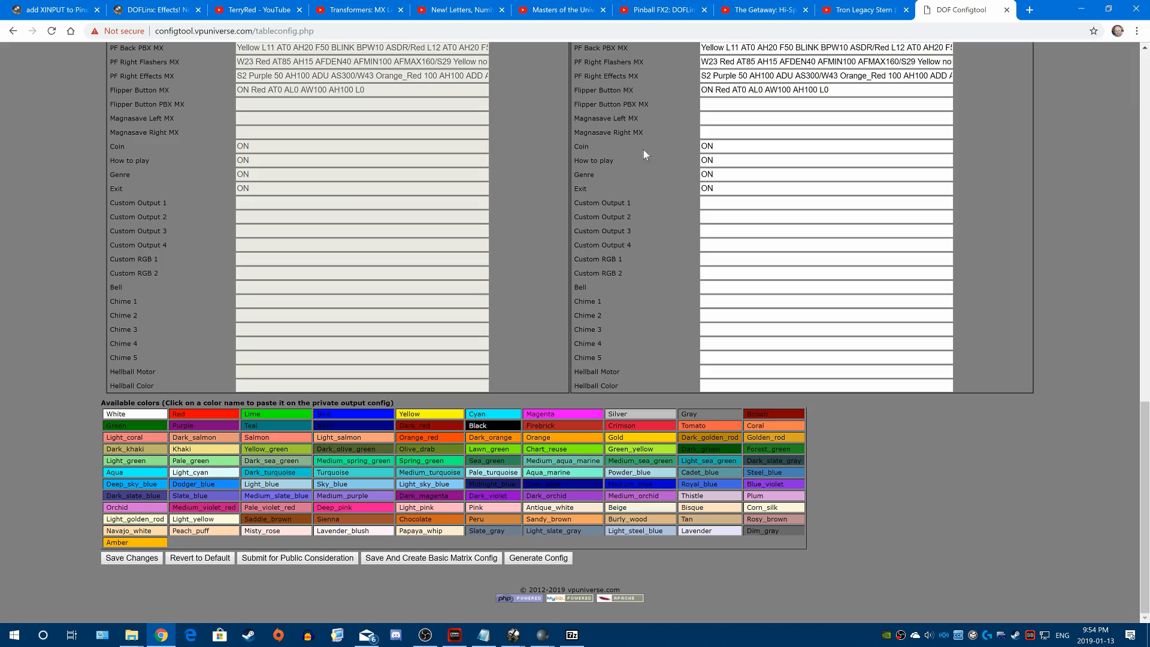
{"action": "scroll", "coordinate": [1051, 327], "scroll_direction": "up", "scroll_amount": 5}
{"action": "scroll", "coordinate": [630, 332], "scroll_direction": "up", "scroll_amount": 1}
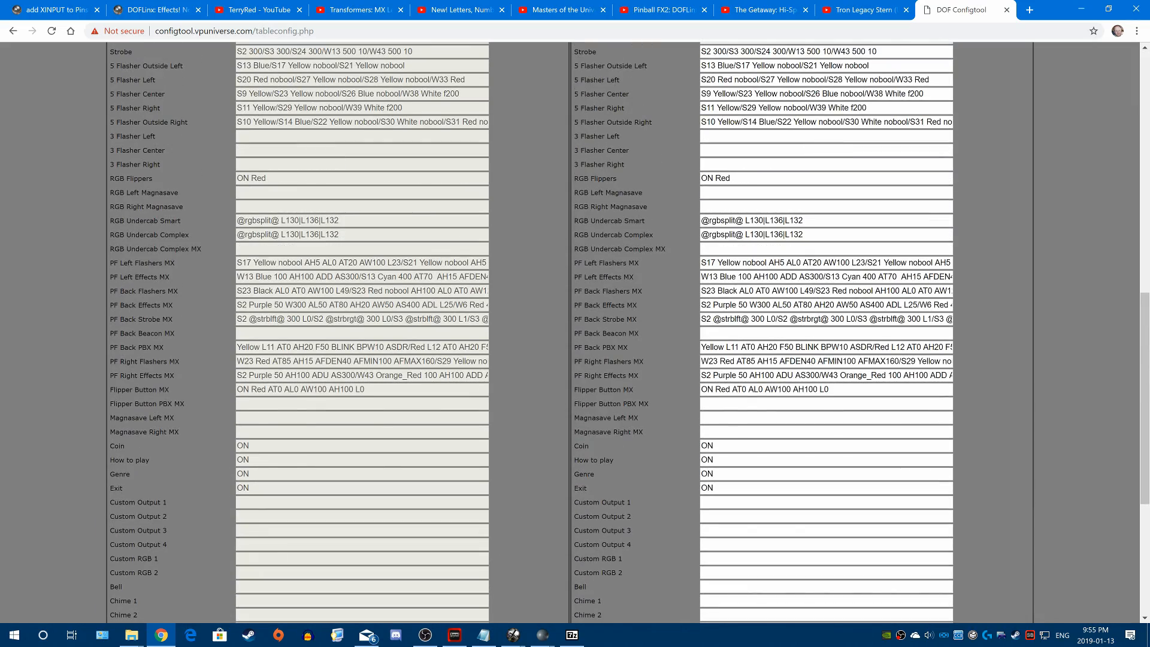
{"action": "scroll", "coordinate": [796, 408], "scroll_direction": "down", "scroll_amount": 5}
{"action": "scroll", "coordinate": [796, 407], "scroll_direction": "up", "scroll_amount": 6}
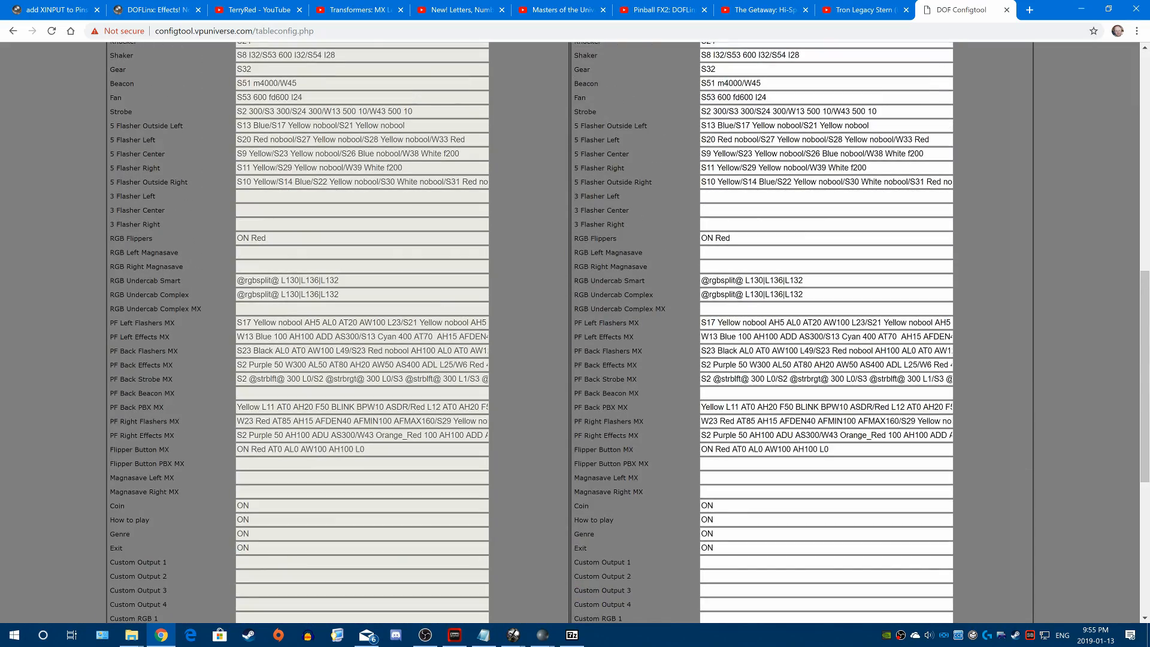
{"action": "scroll", "coordinate": [468, 538], "scroll_direction": "down", "scroll_amount": 6}
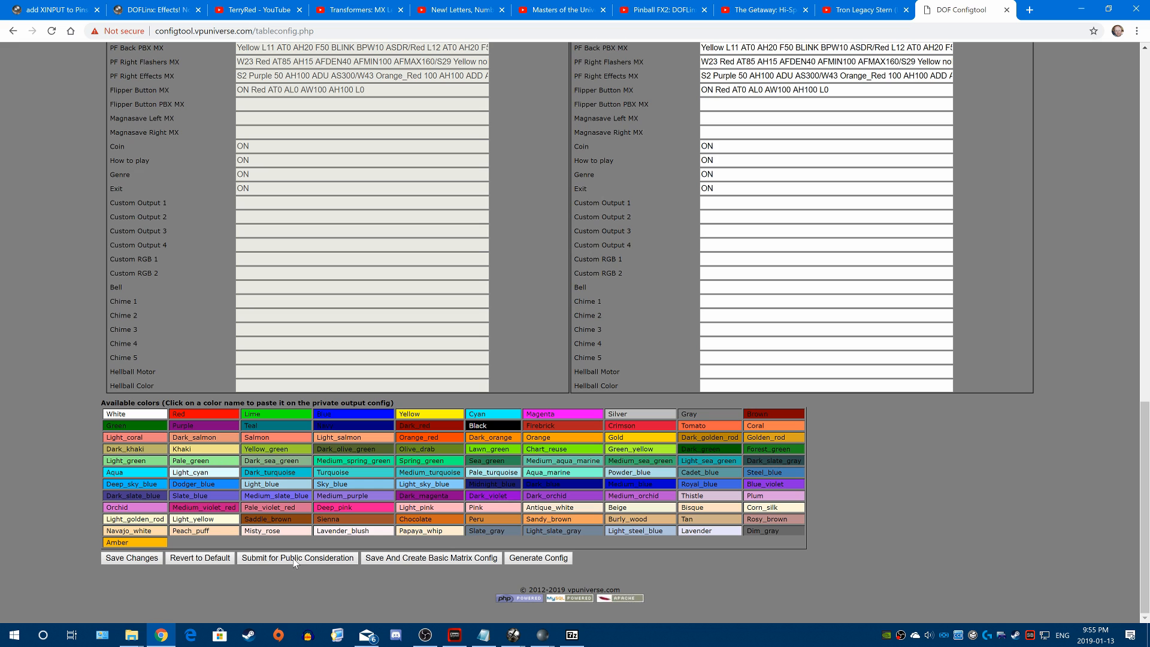
- Clear the candidate values for RGB Undercab Complex and 5 Flasher Right, and save the changes to the private configuration
{"action": "scroll", "coordinate": [1043, 308], "scroll_direction": "up", "scroll_amount": 6}
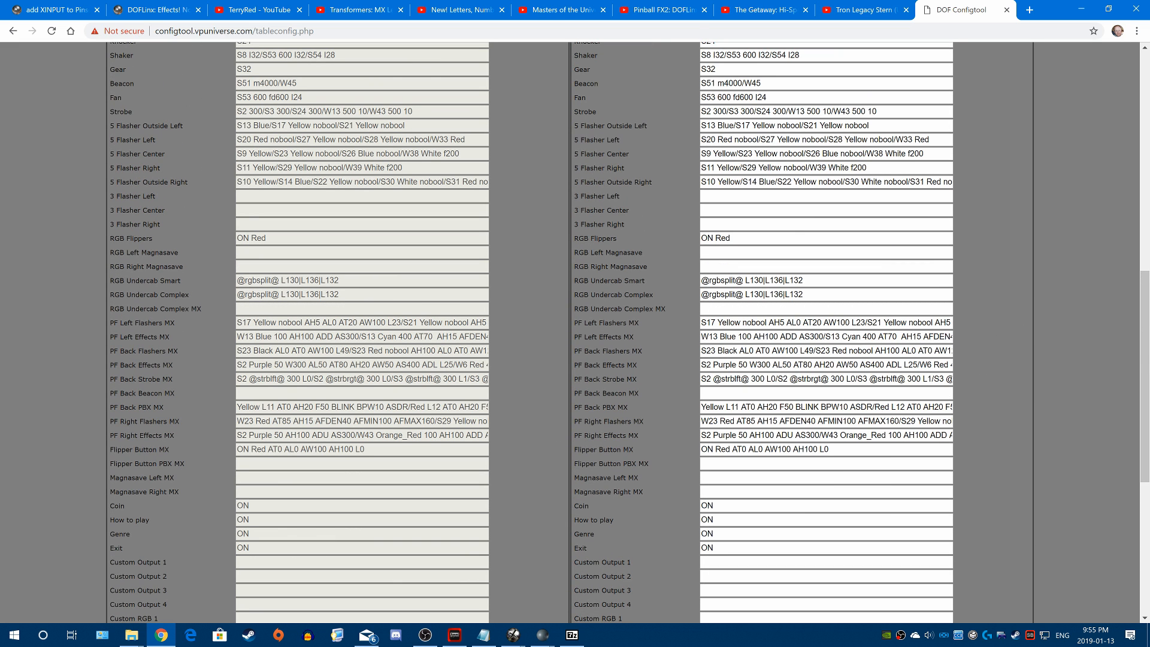
{"action": "left_click_drag", "start_coordinate": [803, 294], "coordinate": [656, 300]}
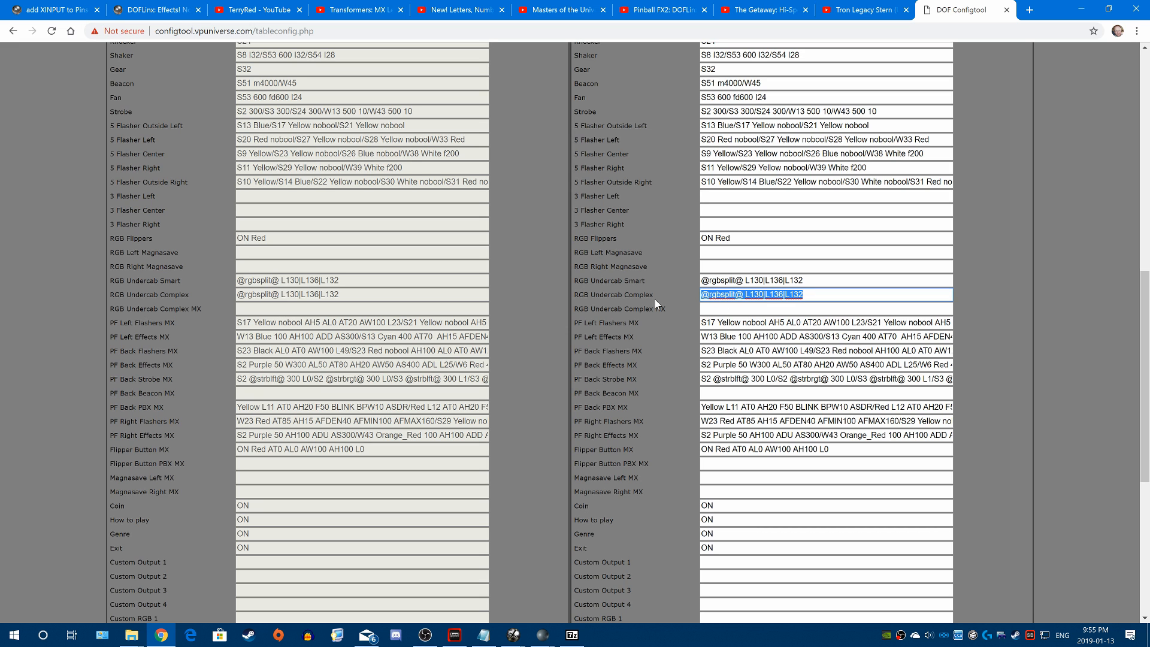
{"action": "key", "text": "Delete"}
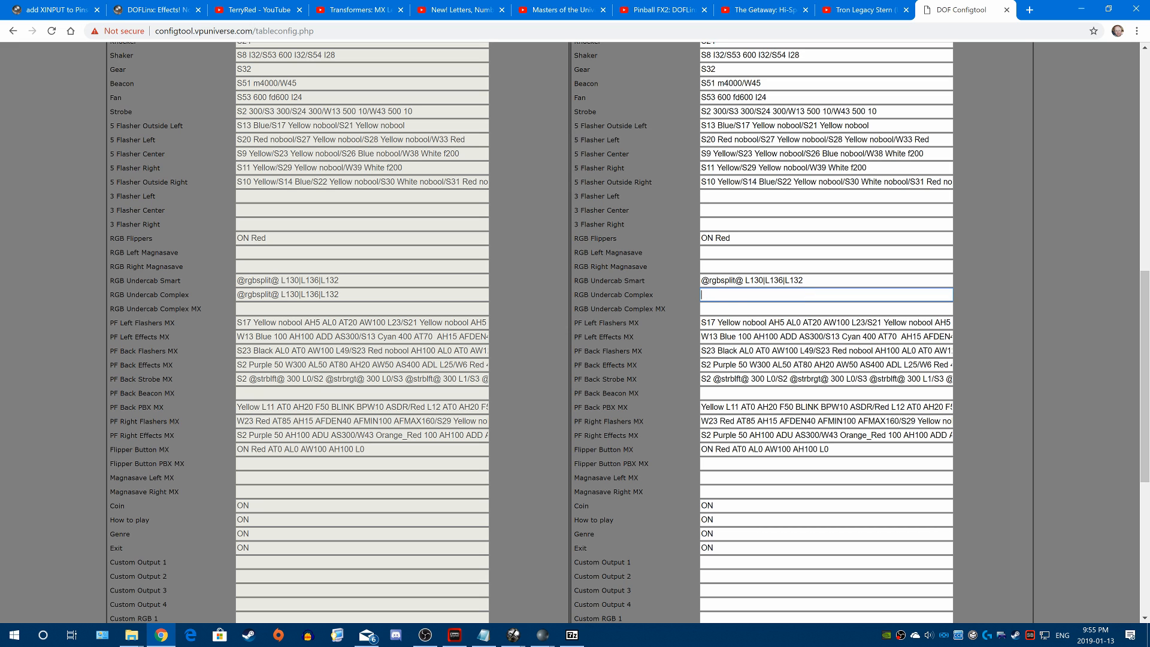
{"action": "scroll", "coordinate": [620, 242], "scroll_direction": "down", "scroll_amount": 6}
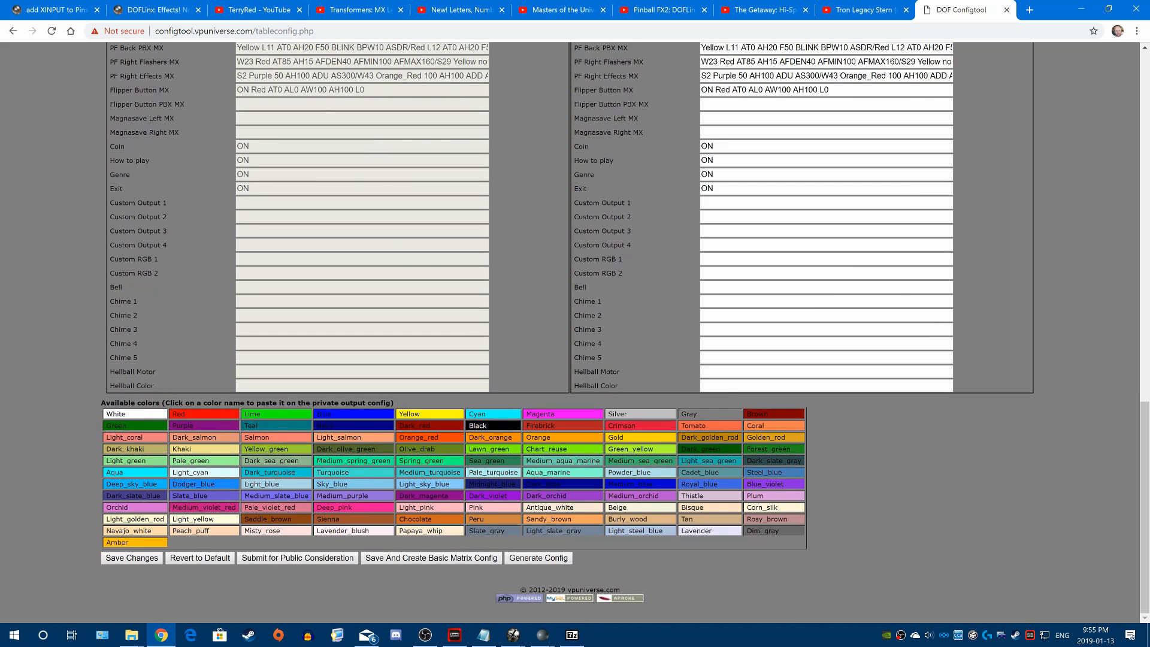
{"action": "left_click", "coordinate": [153, 558]}
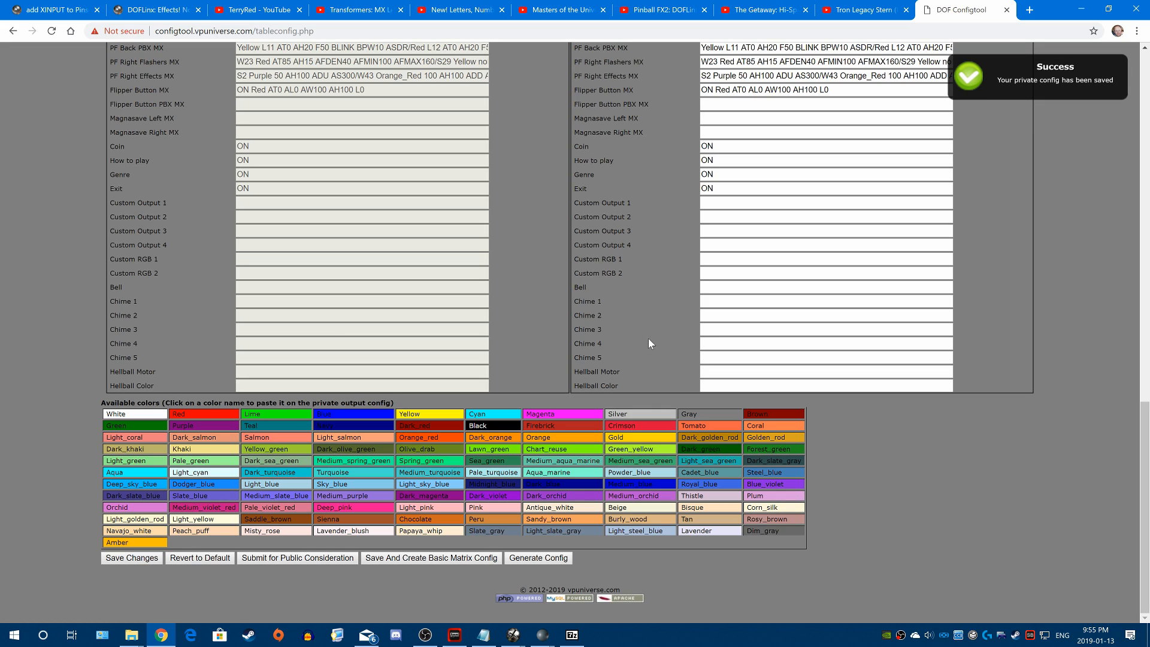
{"action": "scroll", "coordinate": [644, 340], "scroll_direction": "up", "scroll_amount": 6}
{"action": "scroll", "coordinate": [649, 166], "scroll_direction": "down", "scroll_amount": 6}
- Open the comment dialog for submitting the table configuration for public consideration, and cancel the submission
{"action": "left_click", "coordinate": [306, 559]}
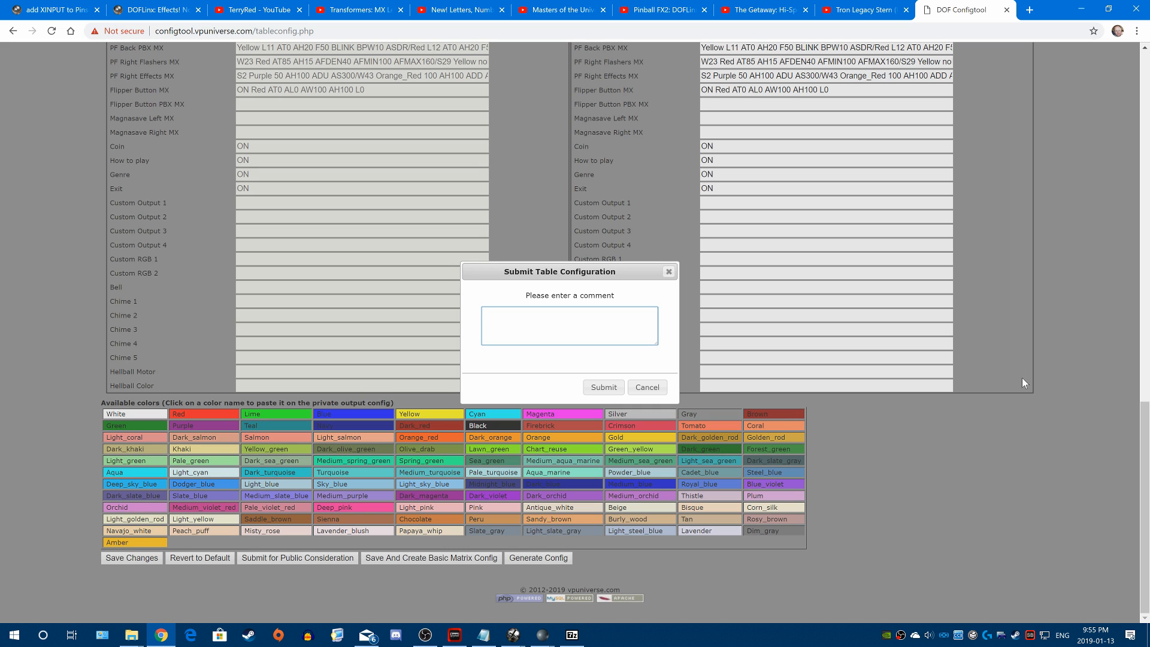
{"action": "scroll", "coordinate": [898, 186], "scroll_direction": "up", "scroll_amount": 6}
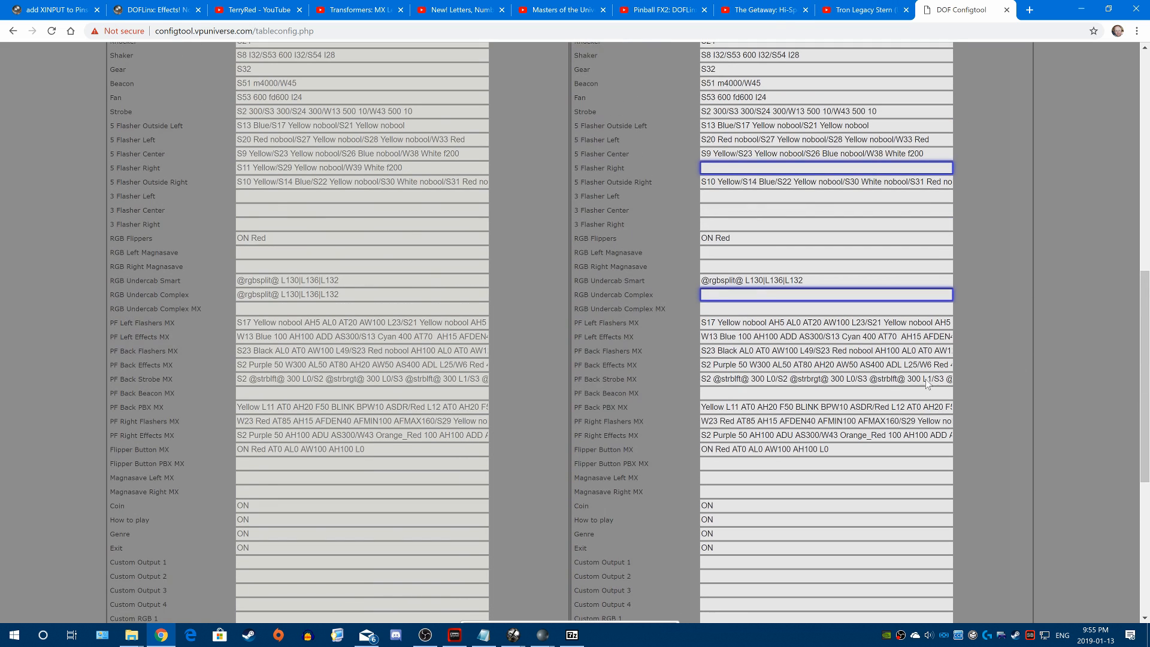
{"action": "scroll", "coordinate": [958, 299], "scroll_direction": "down", "scroll_amount": 6}
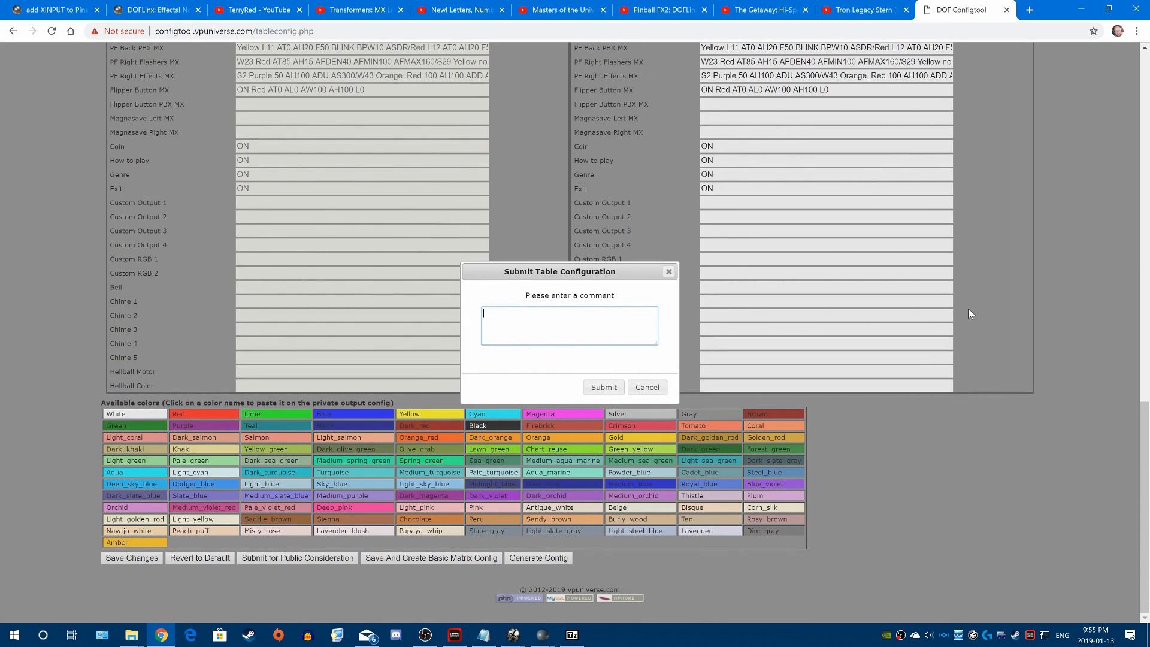
{"action": "scroll", "coordinate": [319, 367], "scroll_direction": "up", "scroll_amount": 4}
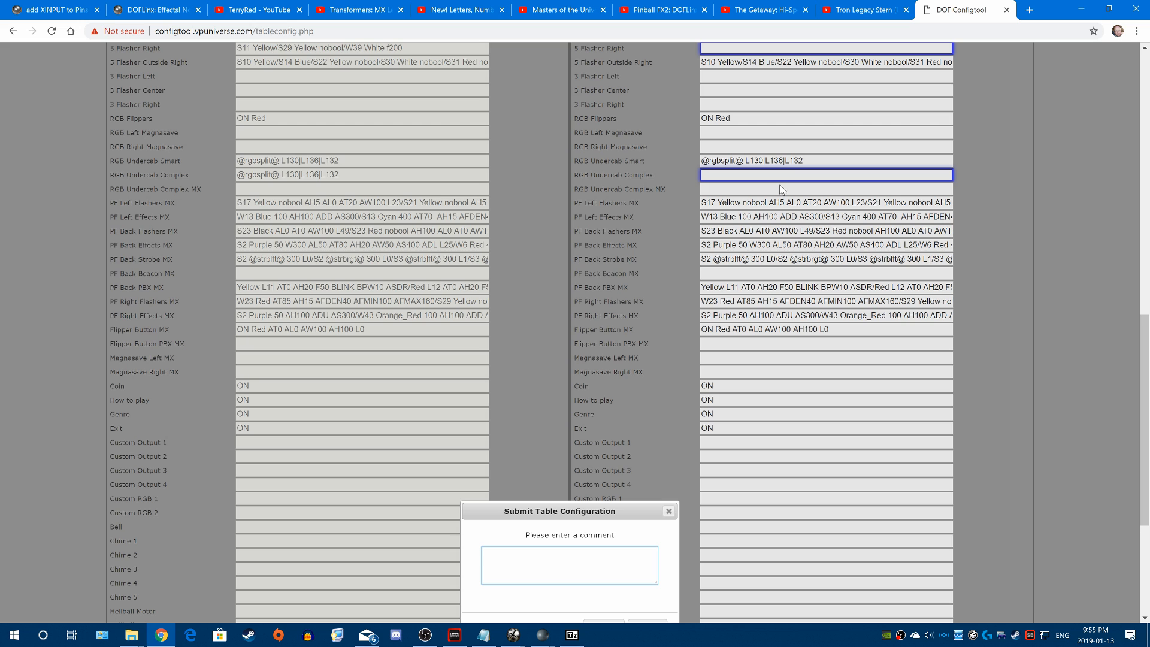
{"action": "scroll", "coordinate": [779, 186], "scroll_direction": "down", "scroll_amount": 4}
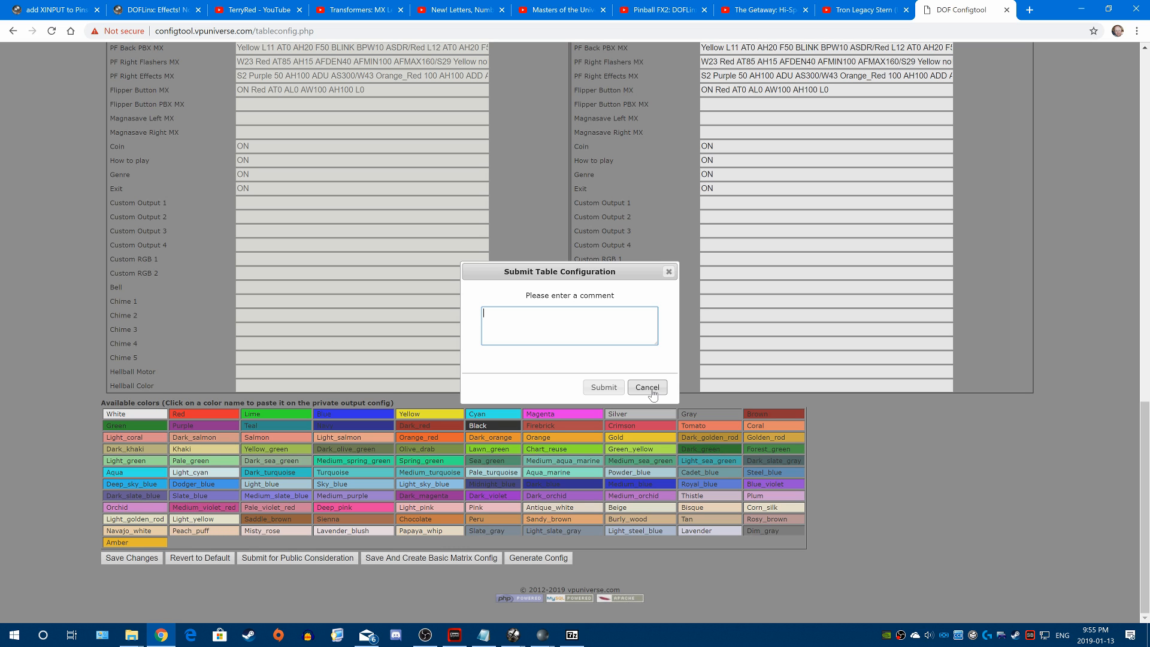
{"action": "left_click", "coordinate": [651, 389]}
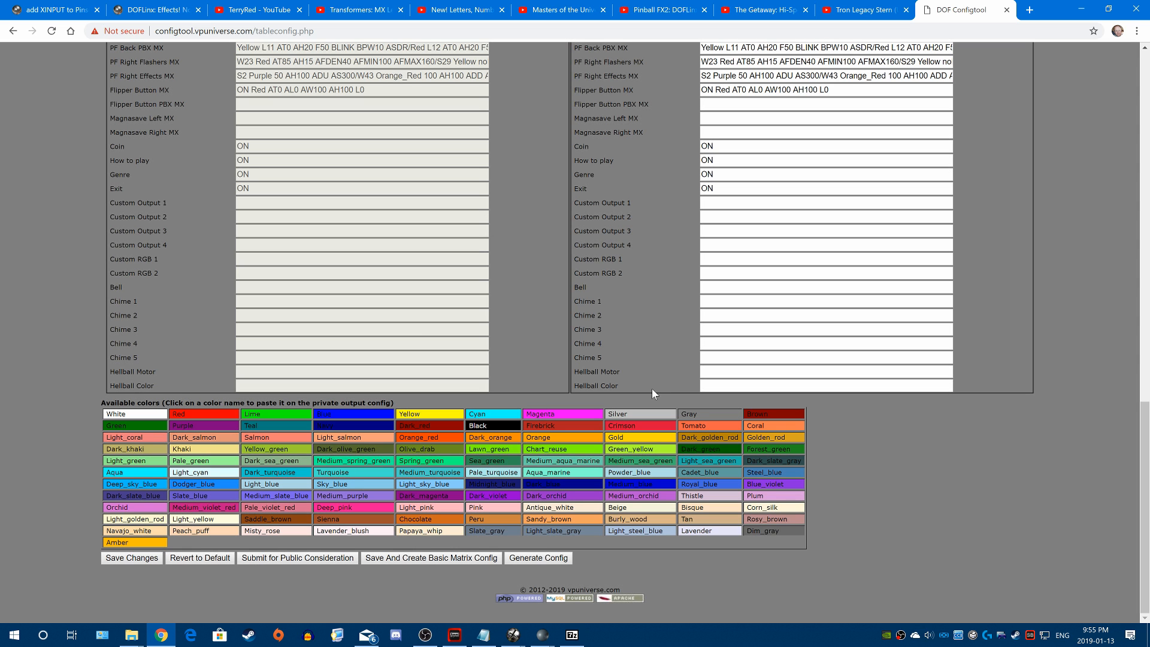
- Revert the customized 5 Flasher Right and RGB Undercab Complex entries by restoring the table's private configuration to defaults, and check the candidate values
{"action": "scroll", "coordinate": [1015, 301], "scroll_direction": "up", "scroll_amount": 6}
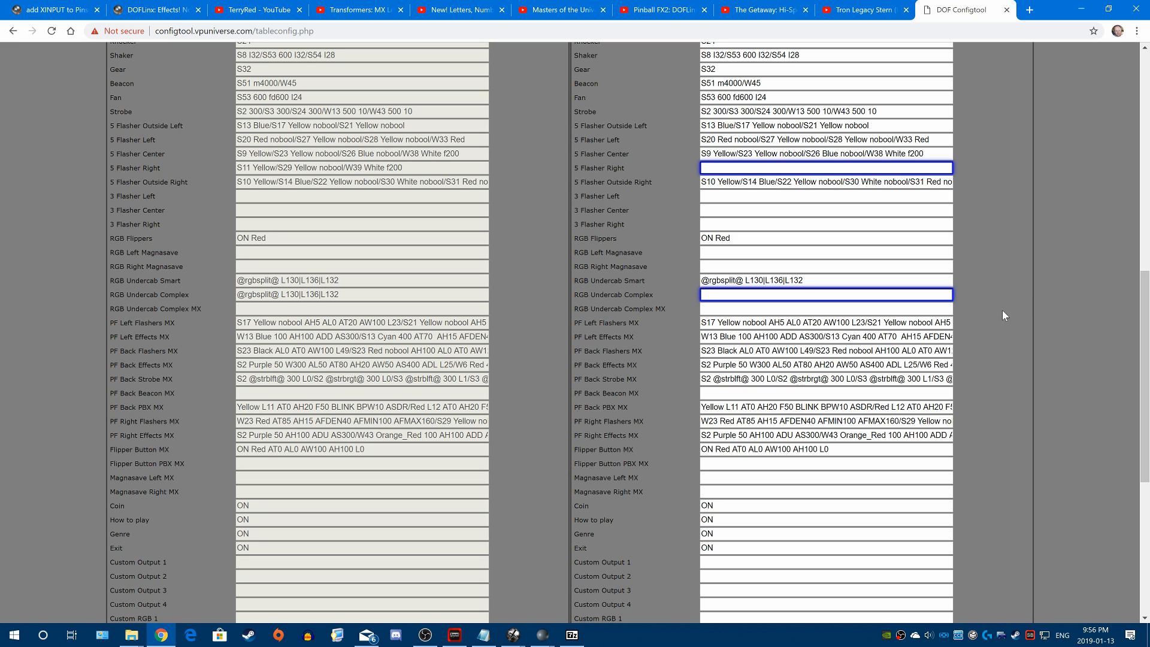
{"action": "scroll", "coordinate": [1001, 305], "scroll_direction": "down", "scroll_amount": 6}
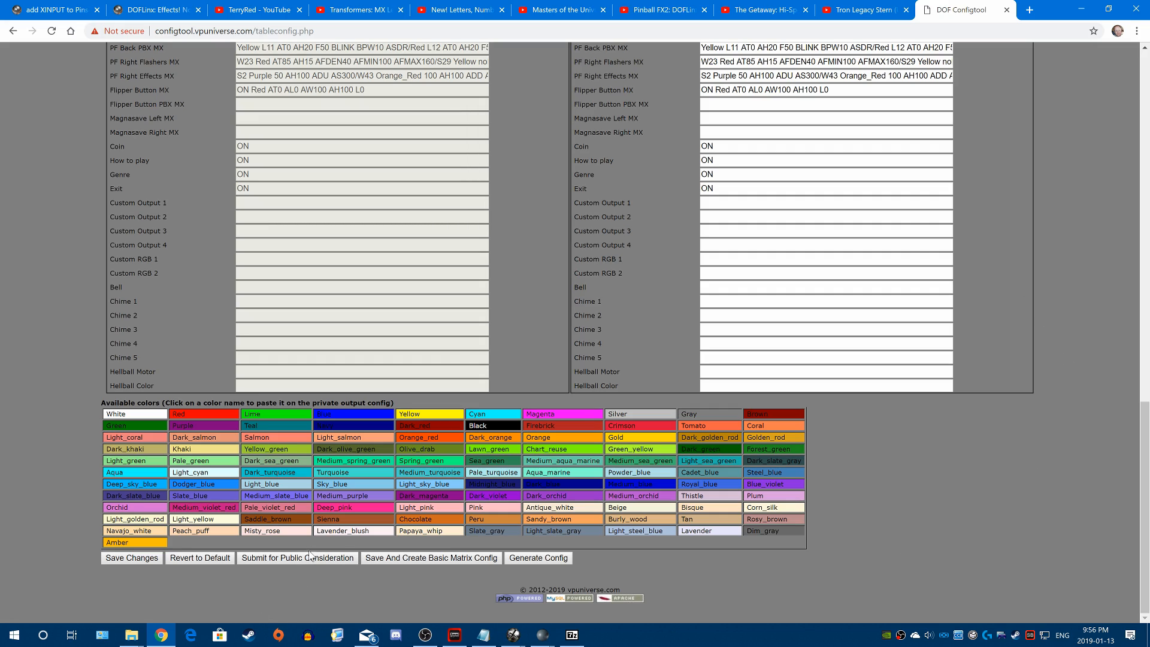
{"action": "scroll", "coordinate": [1057, 348], "scroll_direction": "up", "scroll_amount": 15}
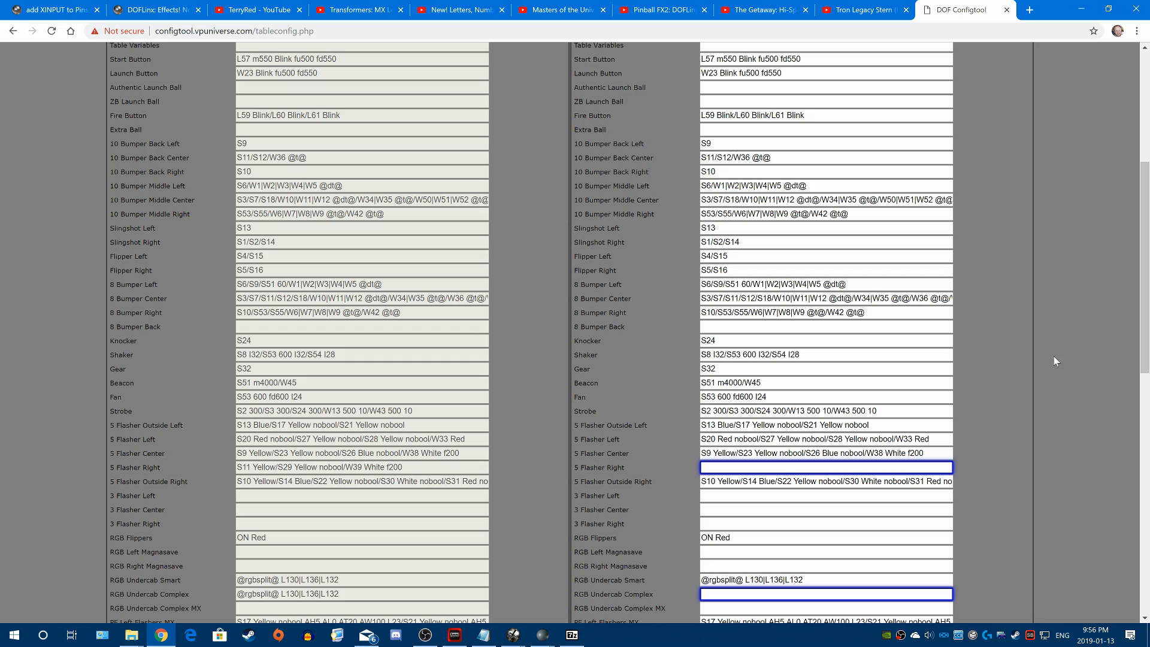
{"action": "scroll", "coordinate": [1053, 355], "scroll_direction": "down", "scroll_amount": 7}
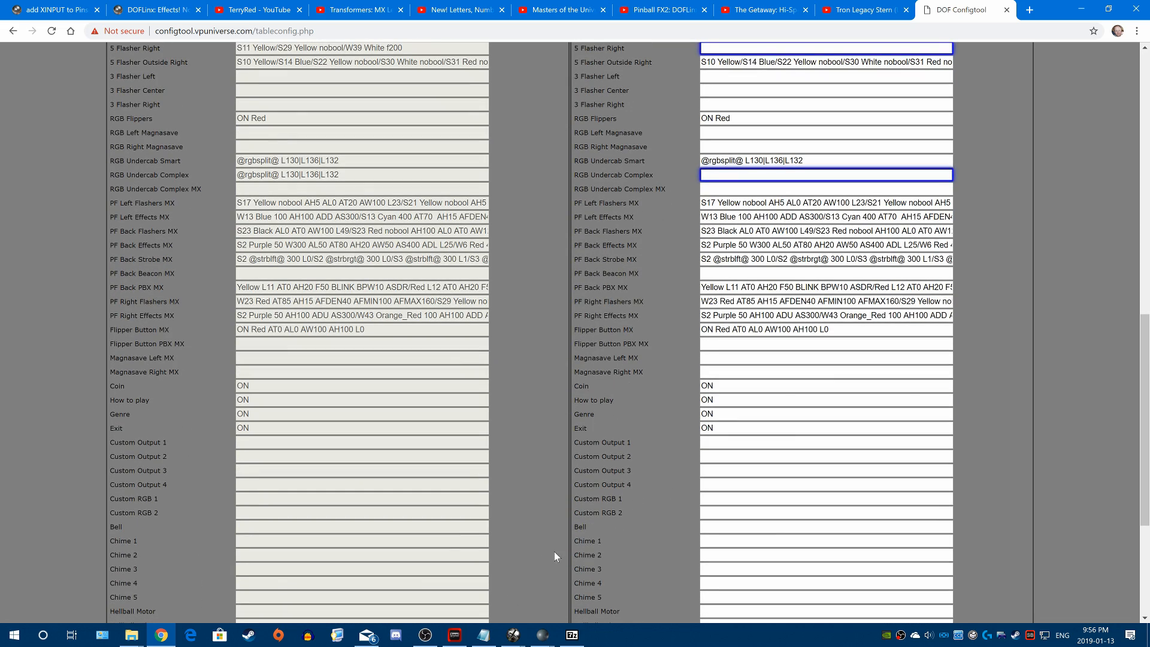
{"action": "scroll", "coordinate": [555, 554], "scroll_direction": "down", "scroll_amount": 4}
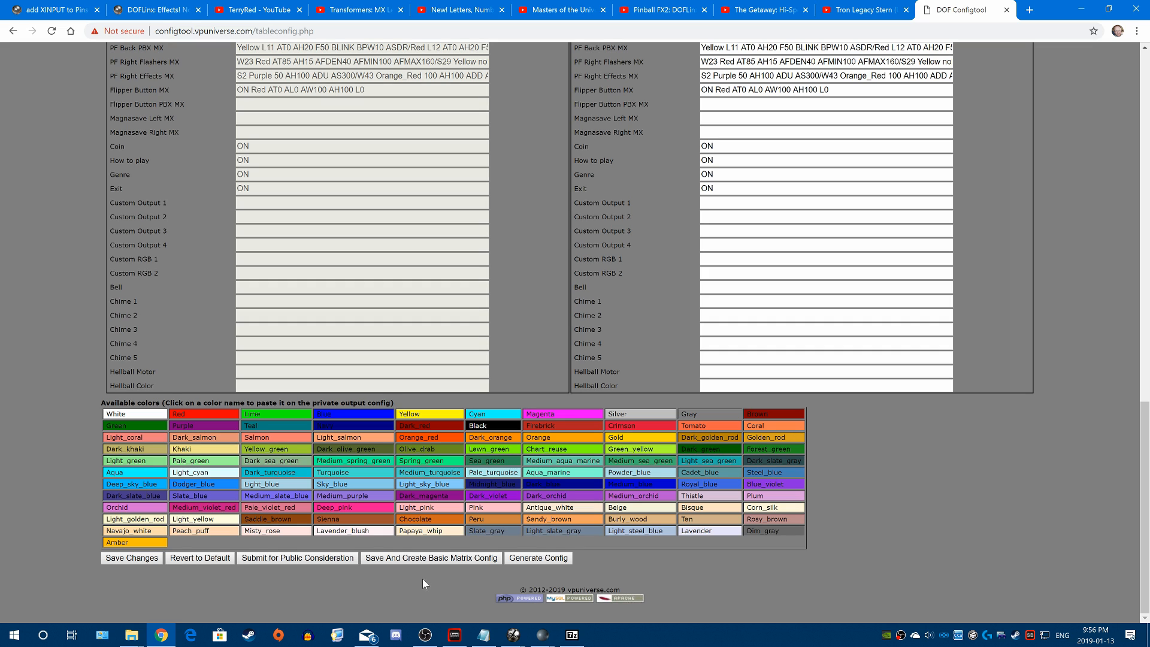
{"action": "left_click", "coordinate": [198, 559]}
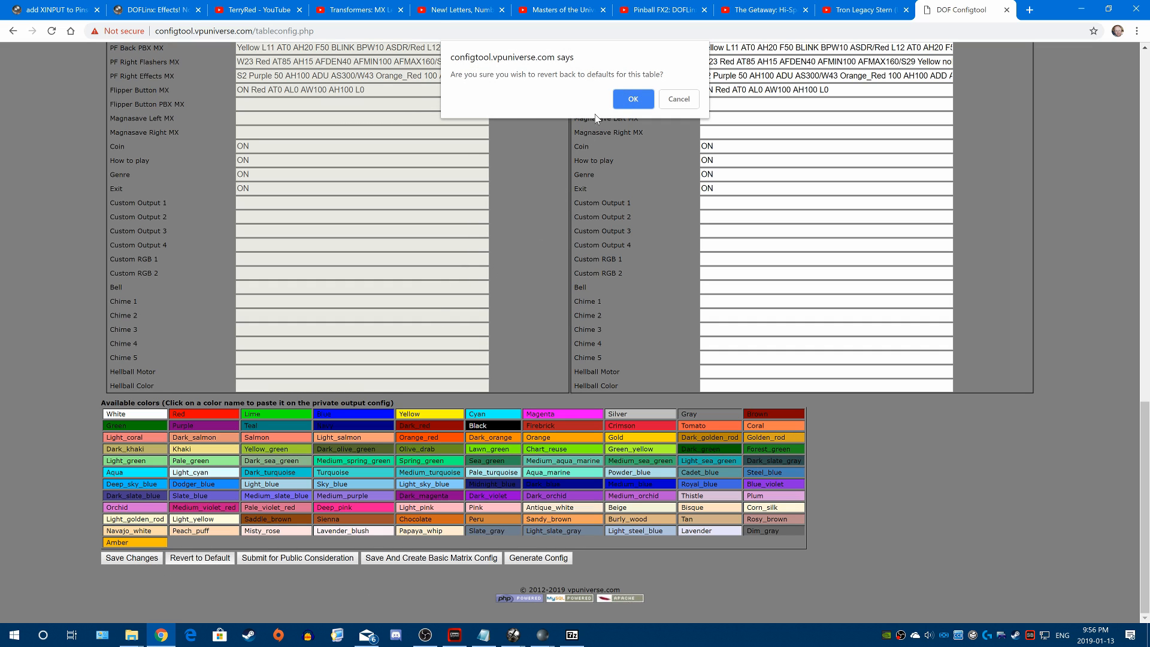
{"action": "left_click", "coordinate": [631, 97]}
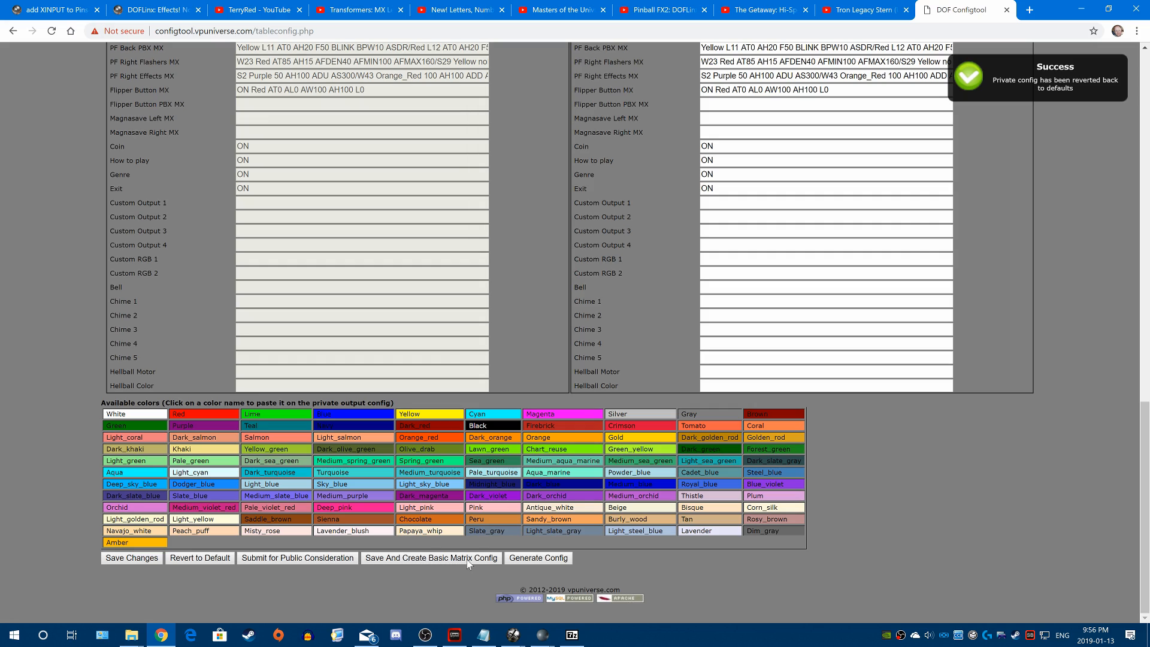
{"action": "scroll", "coordinate": [1030, 419], "scroll_direction": "up", "scroll_amount": 10}
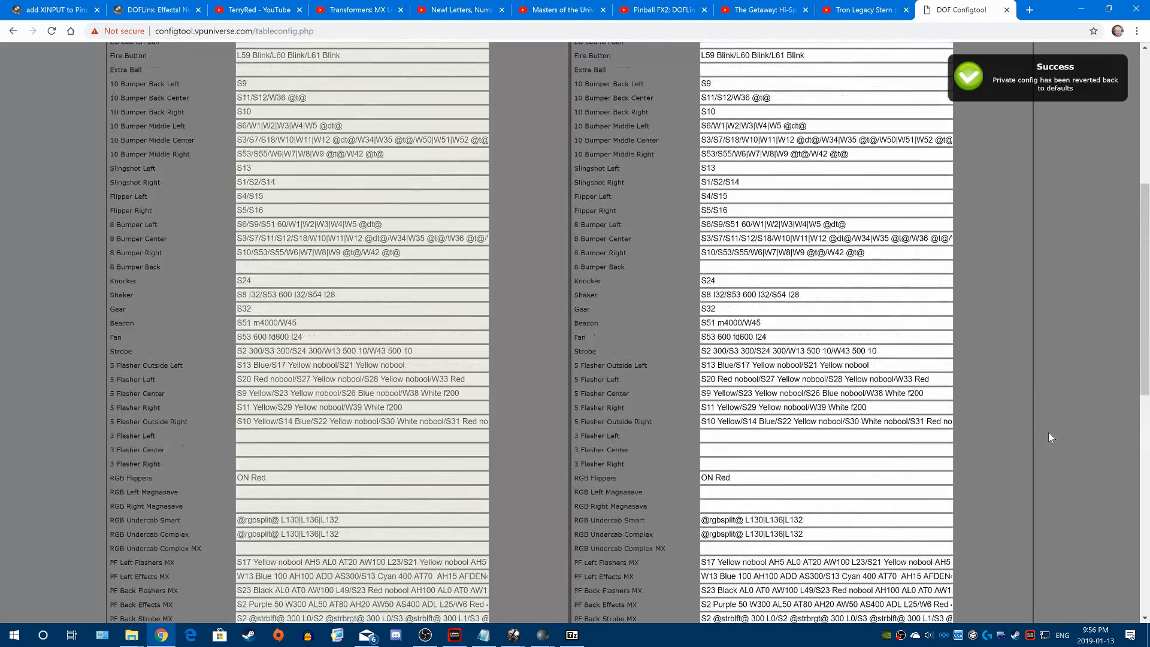
{"action": "scroll", "coordinate": [1044, 422], "scroll_direction": "up", "scroll_amount": 4}
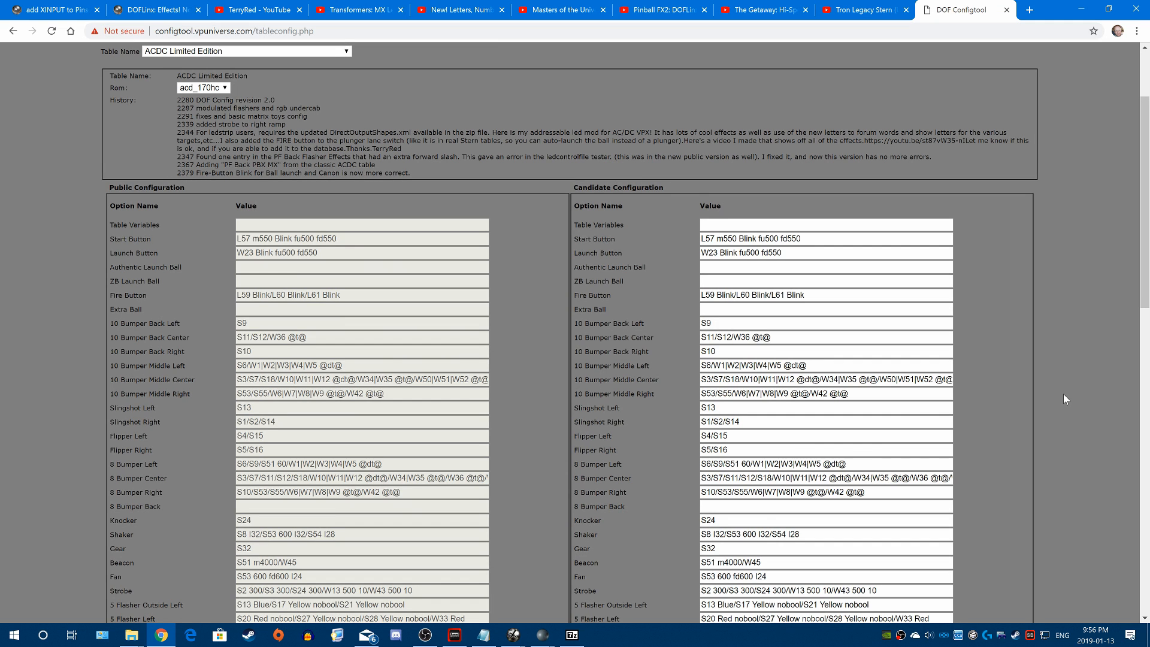
- Look over the candidate values down to the PF Back entries, and view the Pinball FX2 DOFLinx MX video for comparison
{"action": "scroll", "coordinate": [1062, 393], "scroll_direction": "down", "scroll_amount": 3}
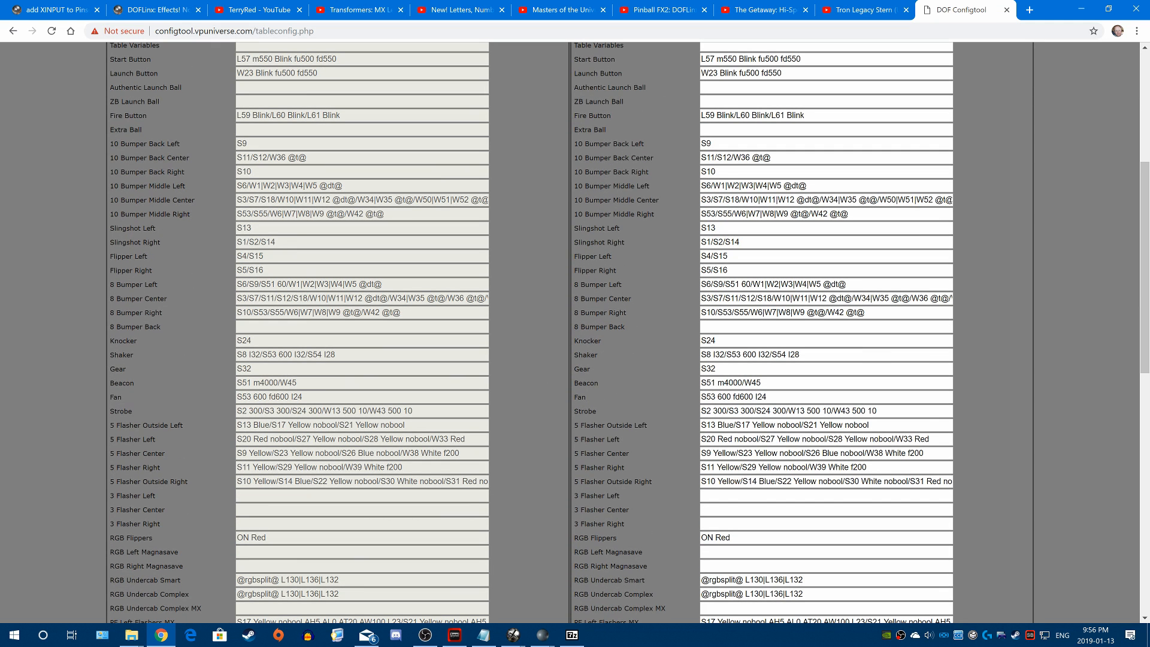
{"action": "scroll", "coordinate": [621, 377], "scroll_direction": "up", "scroll_amount": 2}
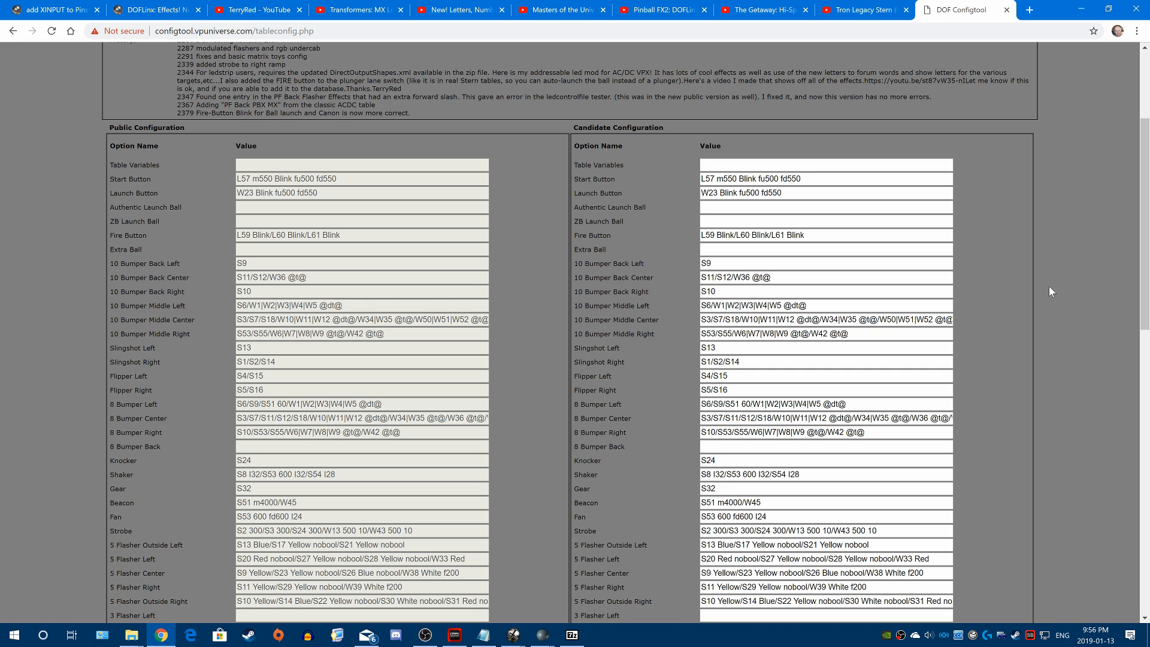
{"action": "scroll", "coordinate": [1048, 291], "scroll_direction": "down", "scroll_amount": 3}
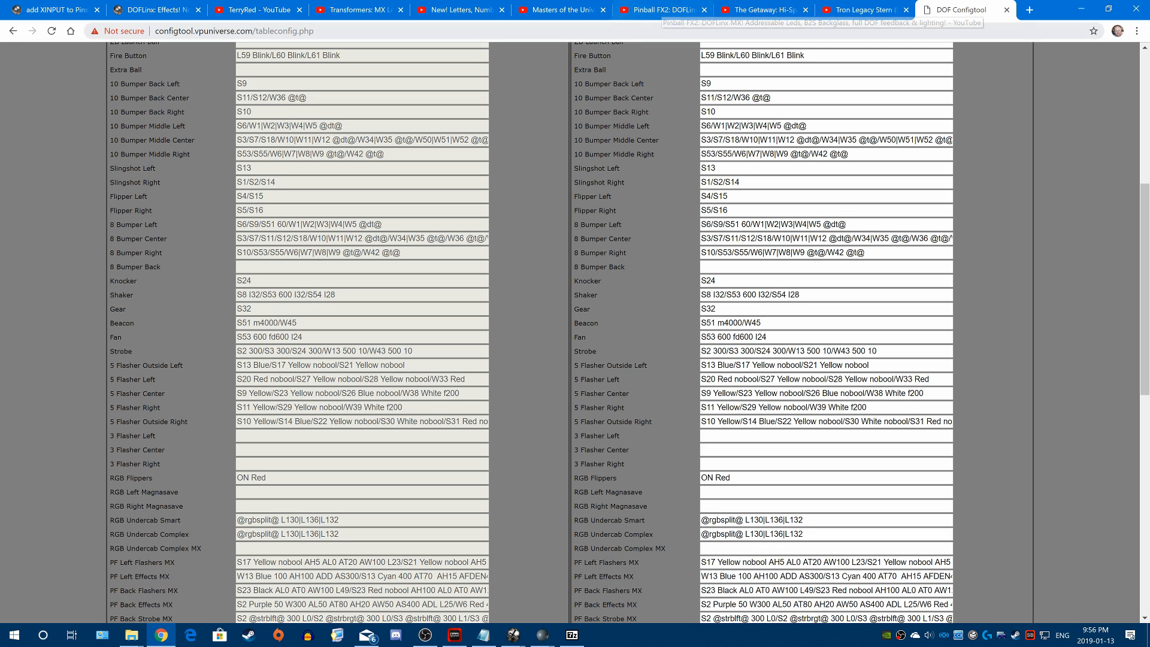
{"action": "left_click", "coordinate": [654, 11]}
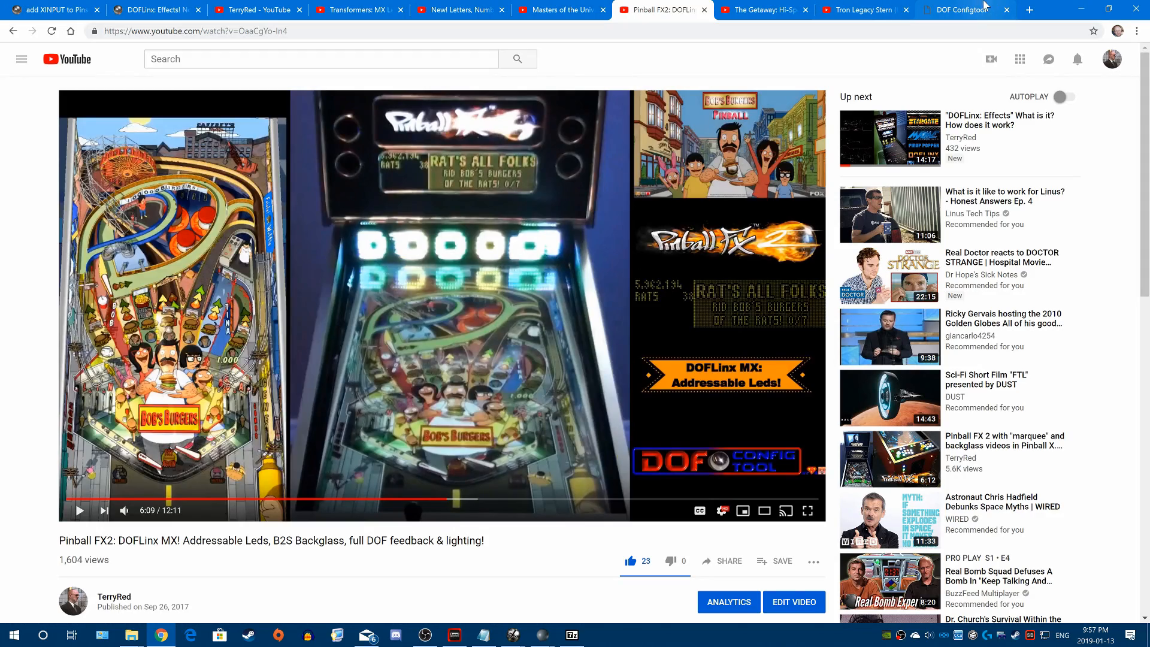
{"action": "left_click", "coordinate": [968, 10]}
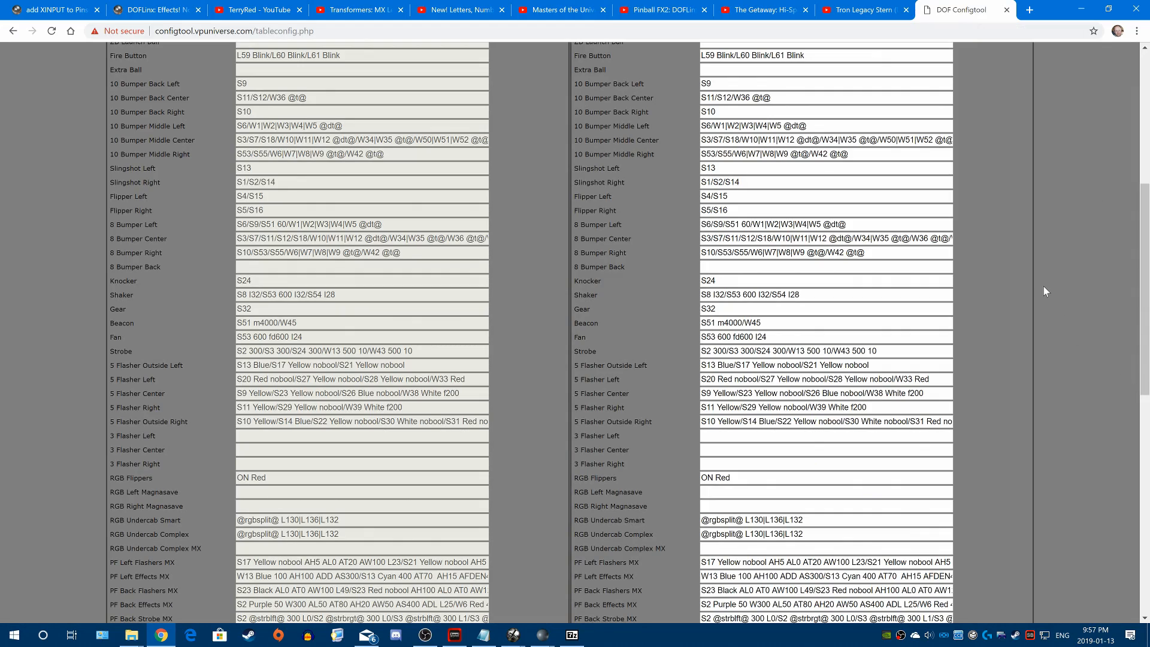
- Examine the candidate entries from PF Left Flashers MX to Magnasave Right MX, highlighting them as a group
{"action": "scroll", "coordinate": [1043, 286], "scroll_direction": "down", "scroll_amount": 2}
{"action": "scroll", "coordinate": [1044, 294], "scroll_direction": "up", "scroll_amount": 2}
{"action": "scroll", "coordinate": [1044, 293], "scroll_direction": "down", "scroll_amount": 10}
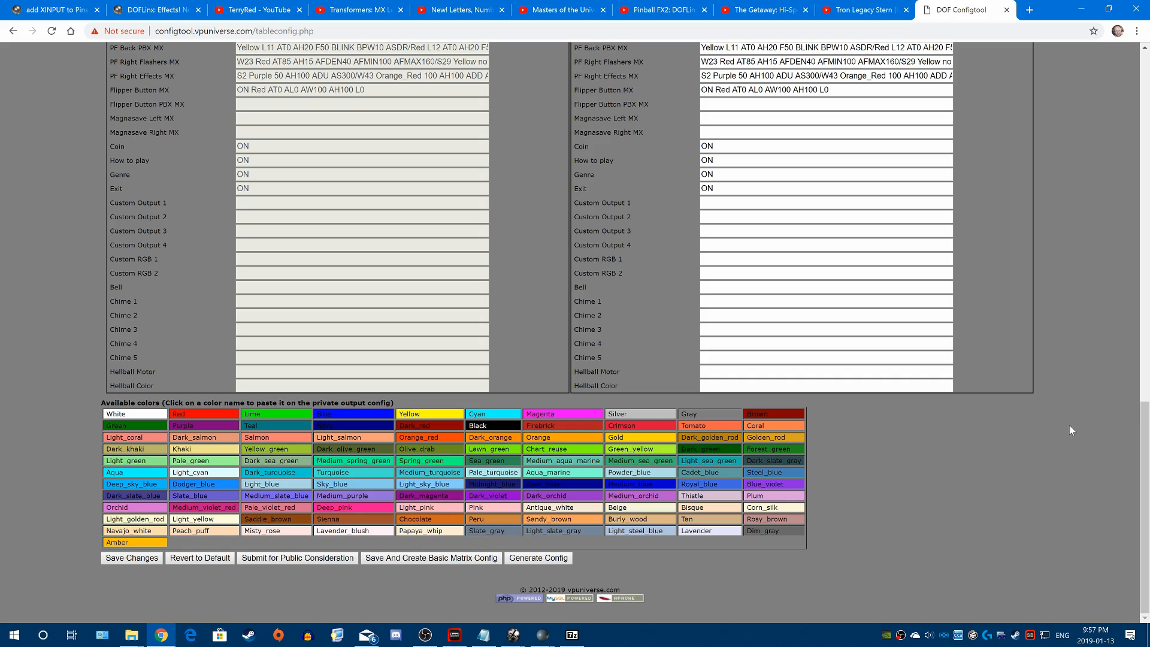
{"action": "scroll", "coordinate": [1042, 428], "scroll_direction": "up", "scroll_amount": 10}
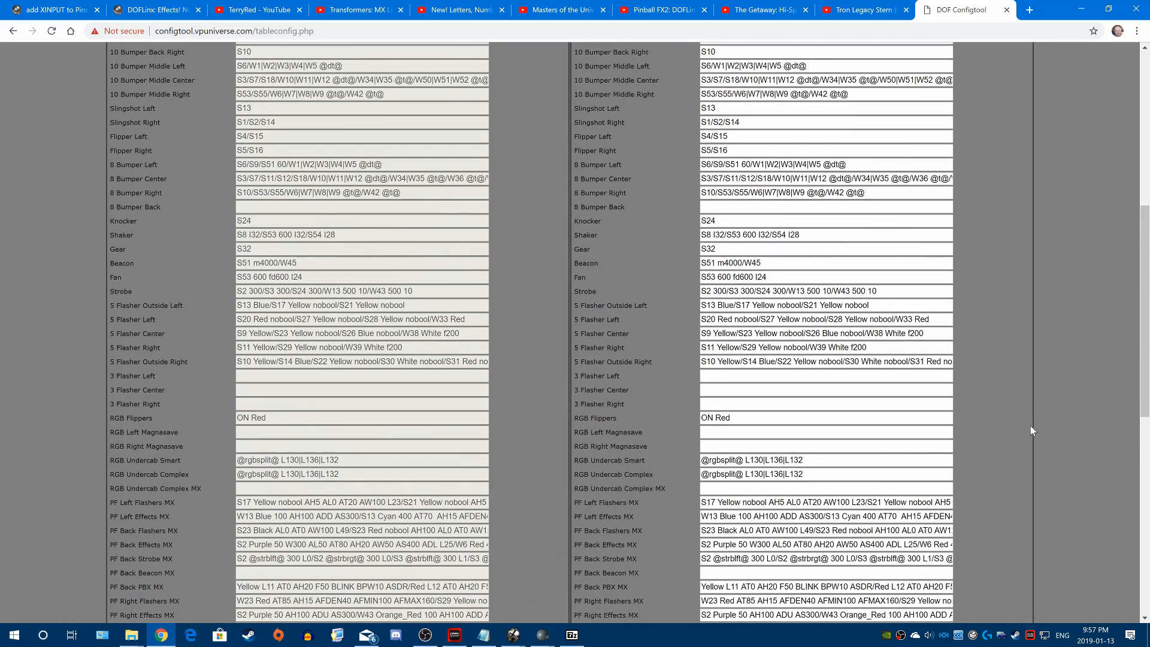
{"action": "scroll", "coordinate": [1033, 427], "scroll_direction": "down", "scroll_amount": 3}
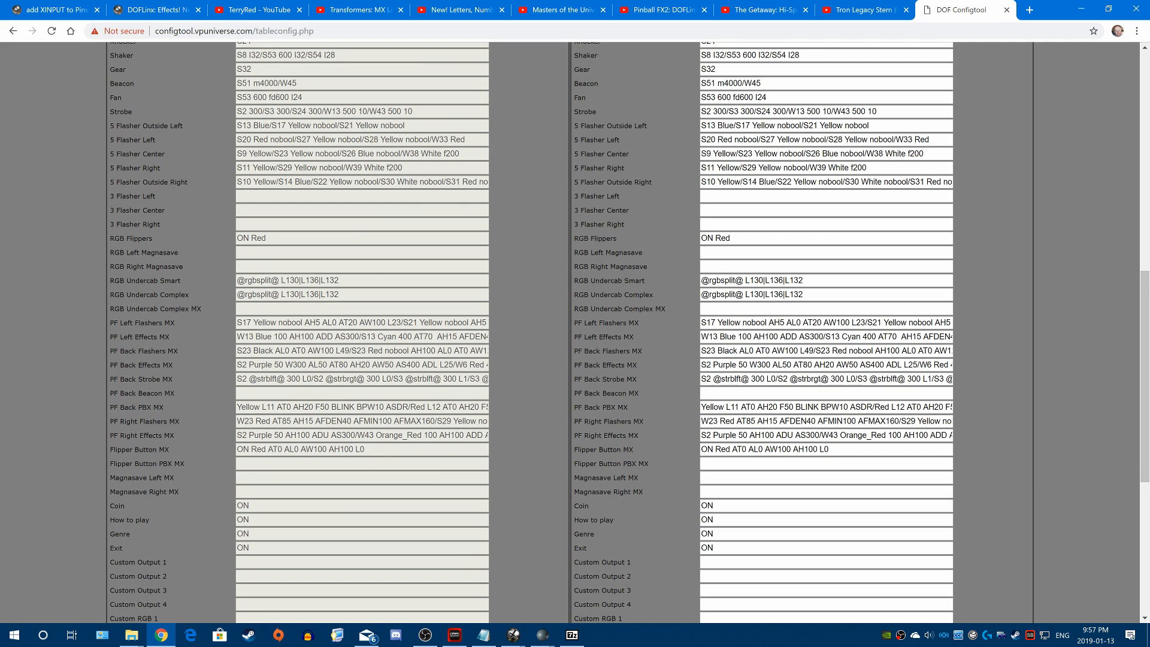
{"action": "left_click_drag", "start_coordinate": [573, 322], "coordinate": [634, 407]}
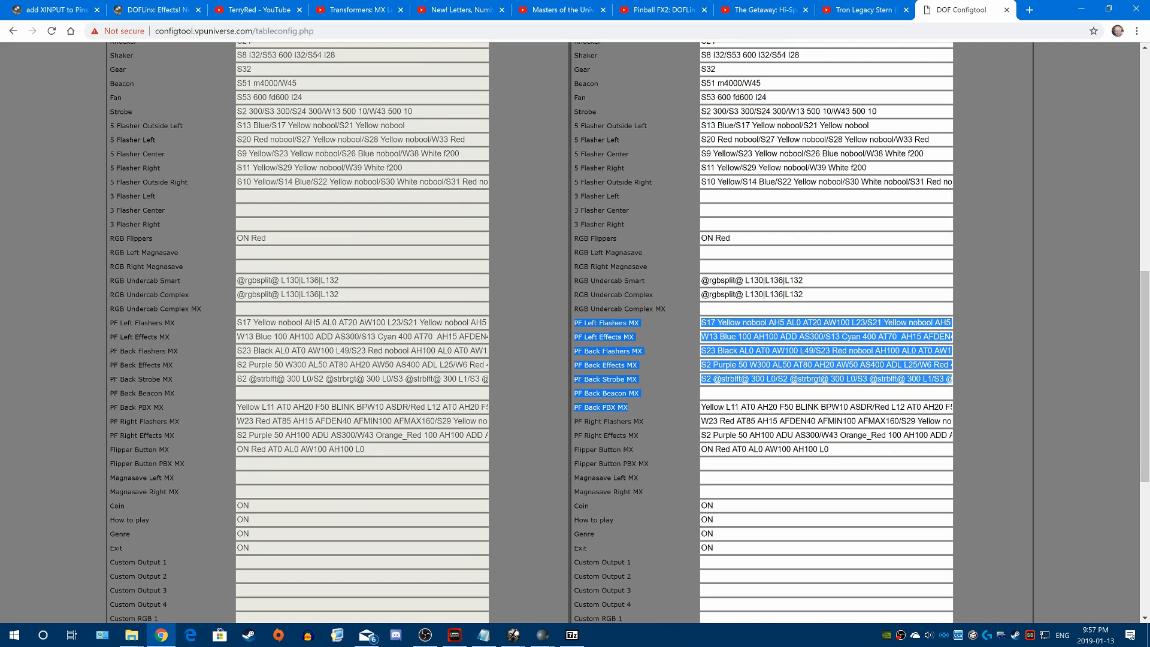
{"action": "left_click", "coordinate": [647, 494]}
{"action": "left_click_drag", "start_coordinate": [646, 491], "coordinate": [568, 321]}
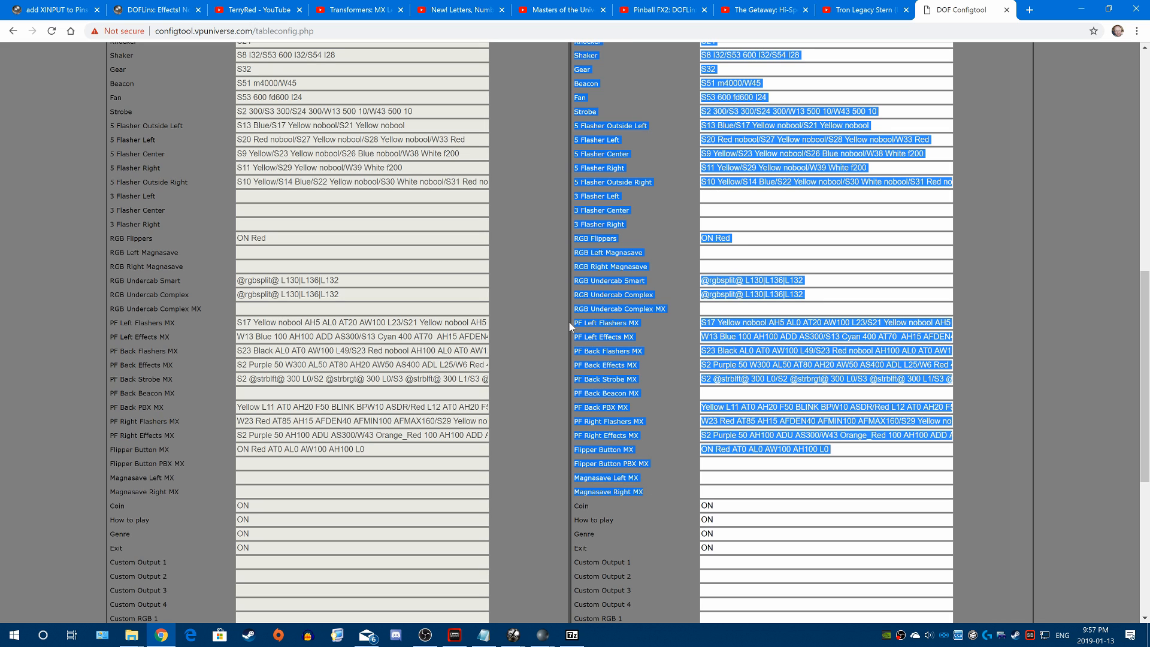
{"action": "left_click", "coordinate": [741, 336]}
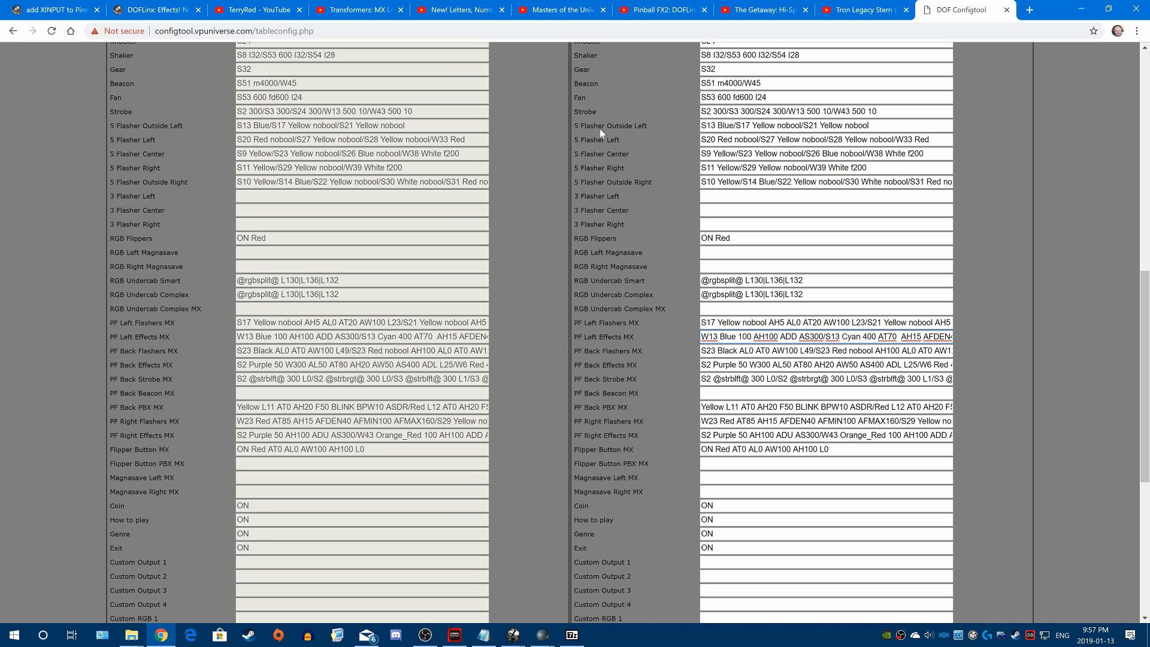
- Compare the MX entries with the addressable LEDs shown in the Pinball FX2 video, and return to the table configuration
{"action": "left_click", "coordinate": [657, 11]}
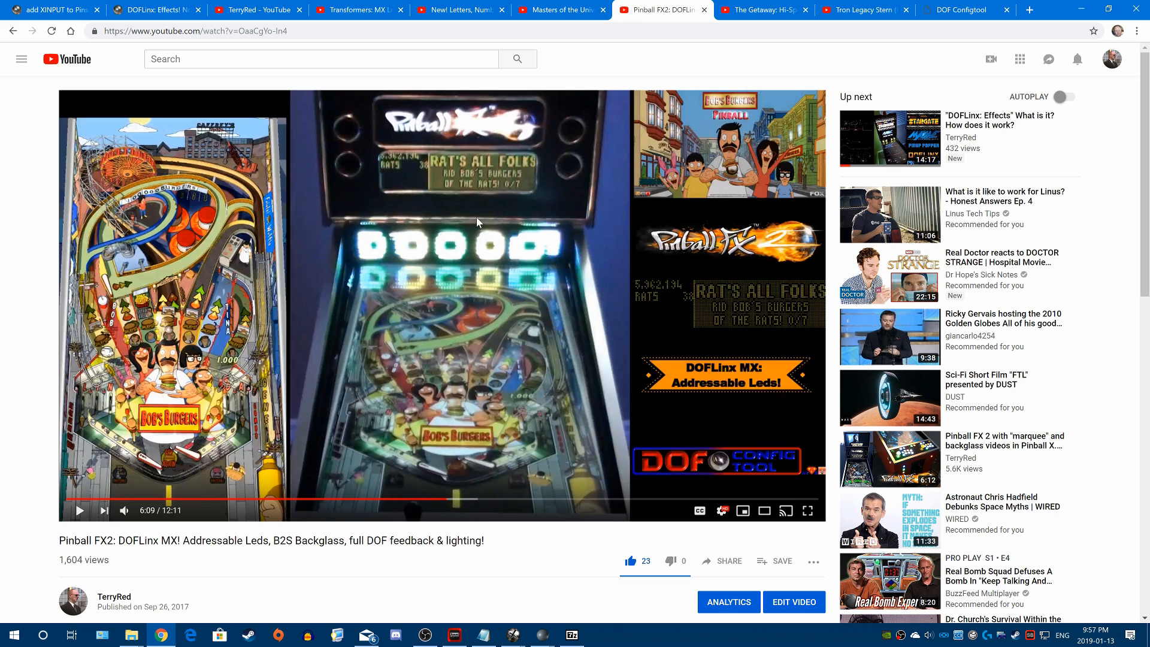
{"action": "left_click", "coordinate": [960, 10]}
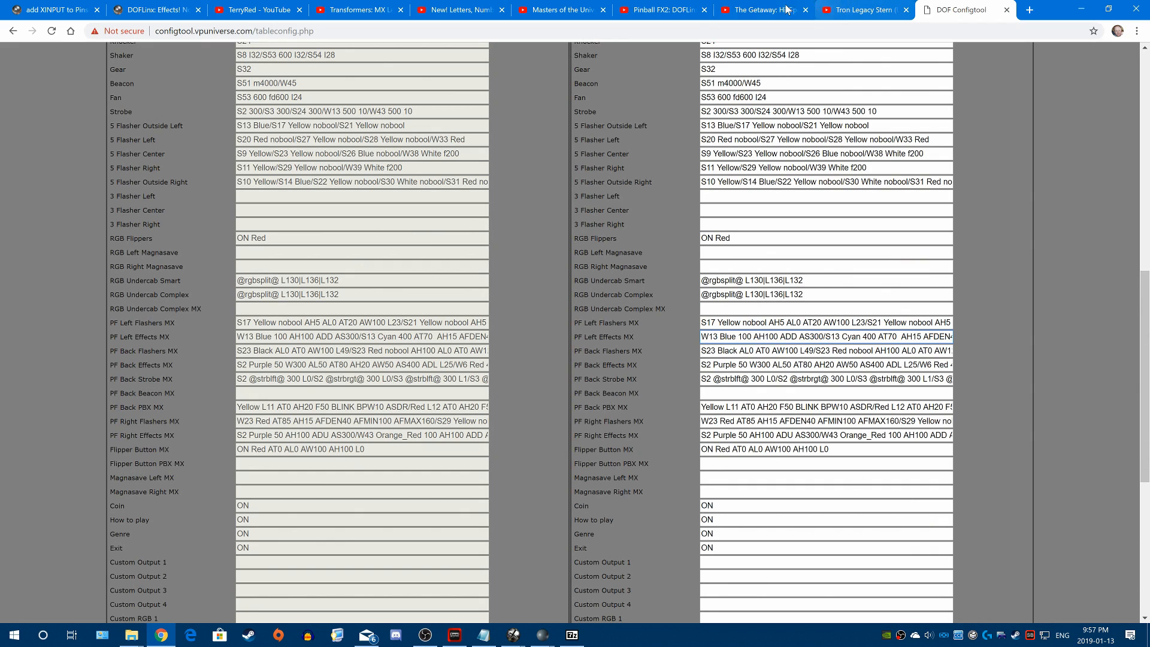
{"action": "left_click", "coordinate": [655, 13]}
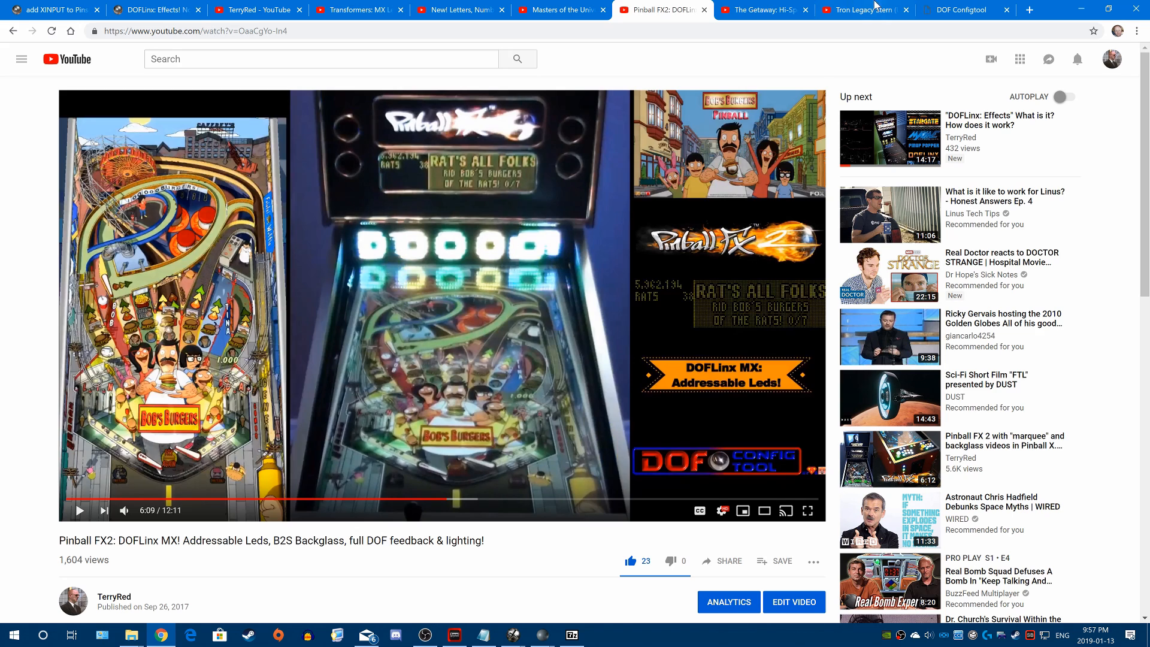
{"action": "left_click", "coordinate": [968, 7]}
- Highlight the candidate 5 Flasher entries from Outside Left to Outside Right, and inspect the PF Back Flashers MX value
{"action": "scroll", "coordinate": [981, 300], "scroll_direction": "down", "scroll_amount": 5}
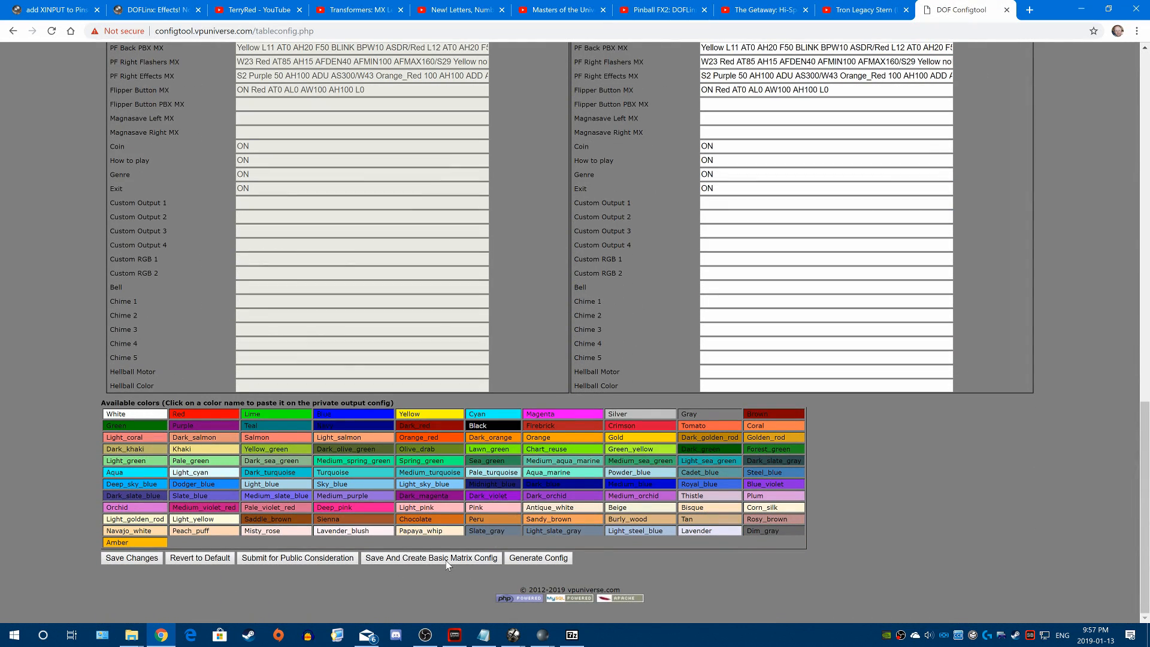
{"action": "scroll", "coordinate": [1031, 426], "scroll_direction": "up", "scroll_amount": 8}
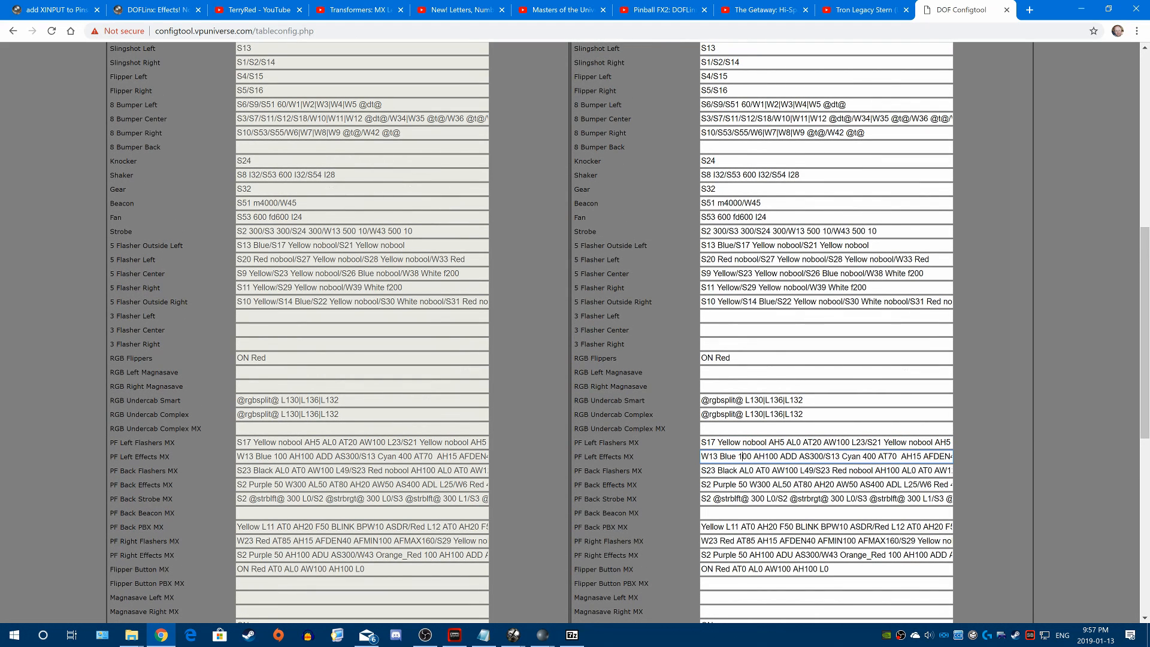
{"action": "left_click_drag", "start_coordinate": [573, 244], "coordinate": [657, 304]}
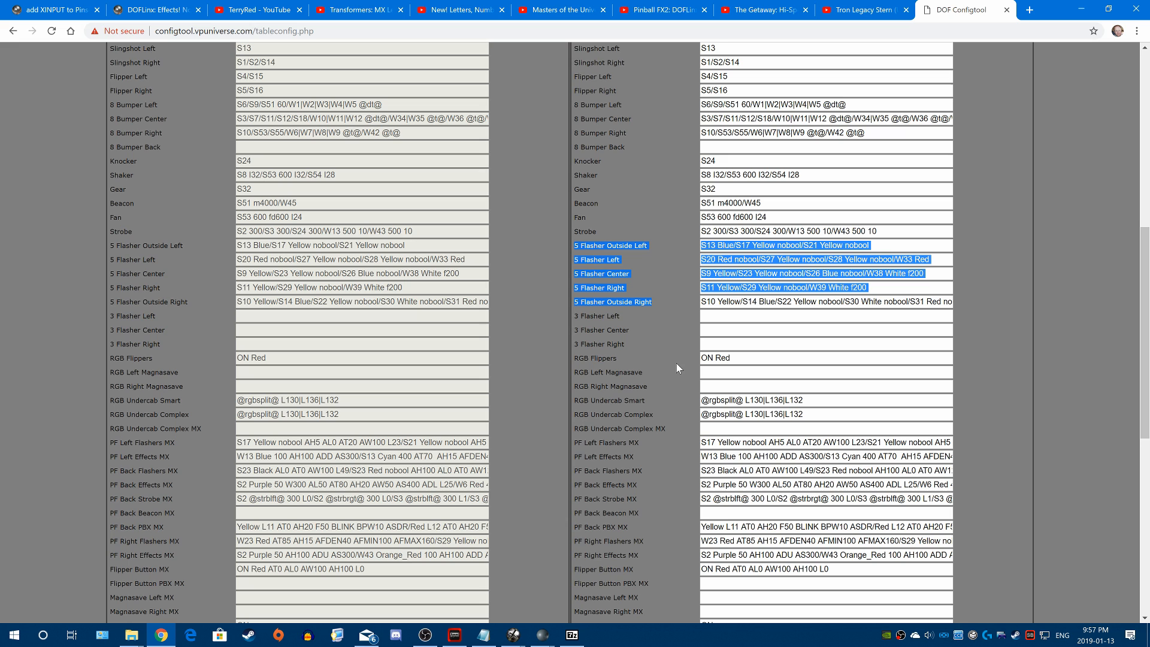
{"action": "scroll", "coordinate": [676, 363], "scroll_direction": "down", "scroll_amount": 3}
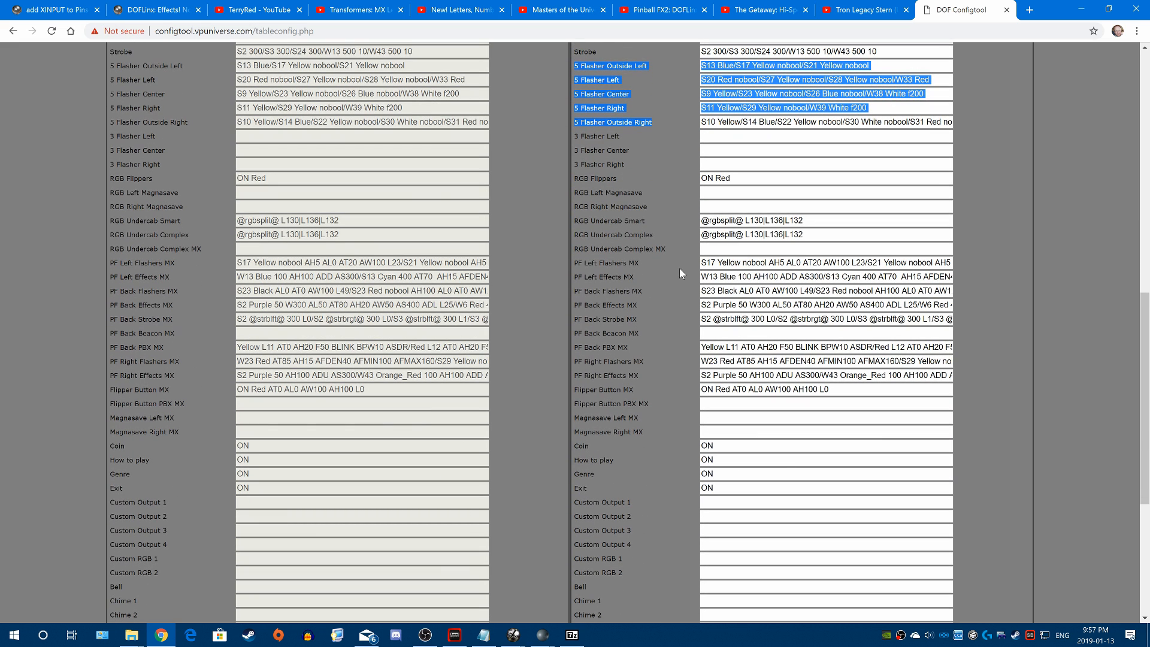
{"action": "left_click", "coordinate": [653, 290]}
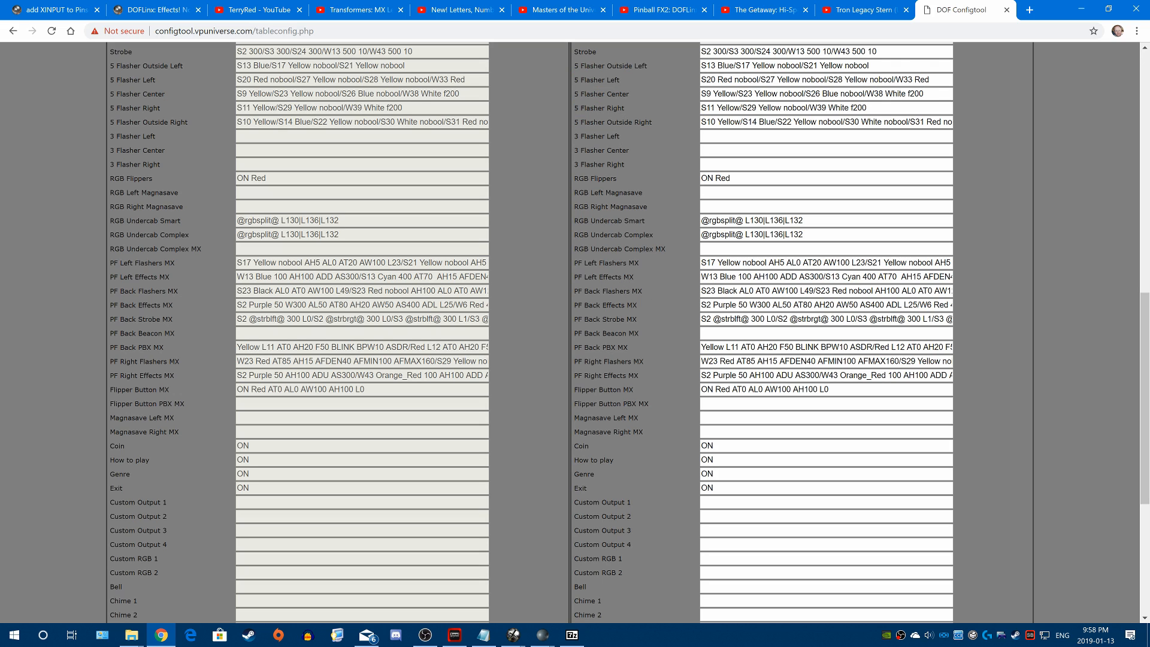
{"action": "left_click", "coordinate": [702, 291]}
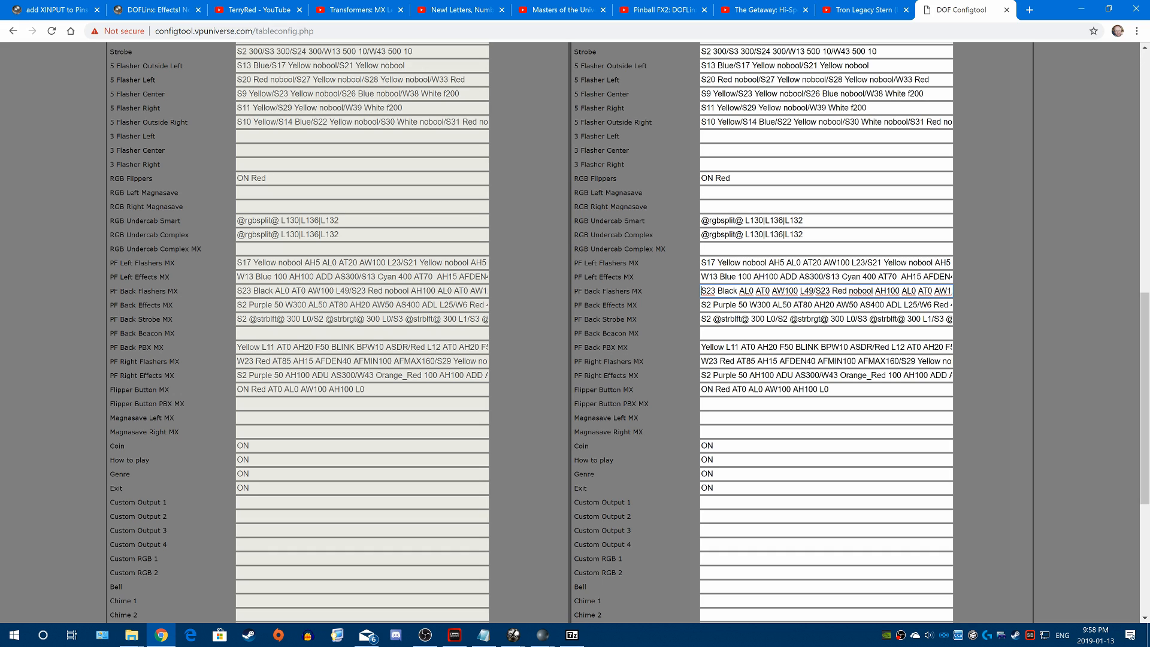
{"action": "left_click_drag", "start_coordinate": [702, 291], "coordinate": [1061, 289]}
{"action": "left_click", "coordinate": [1025, 242]}
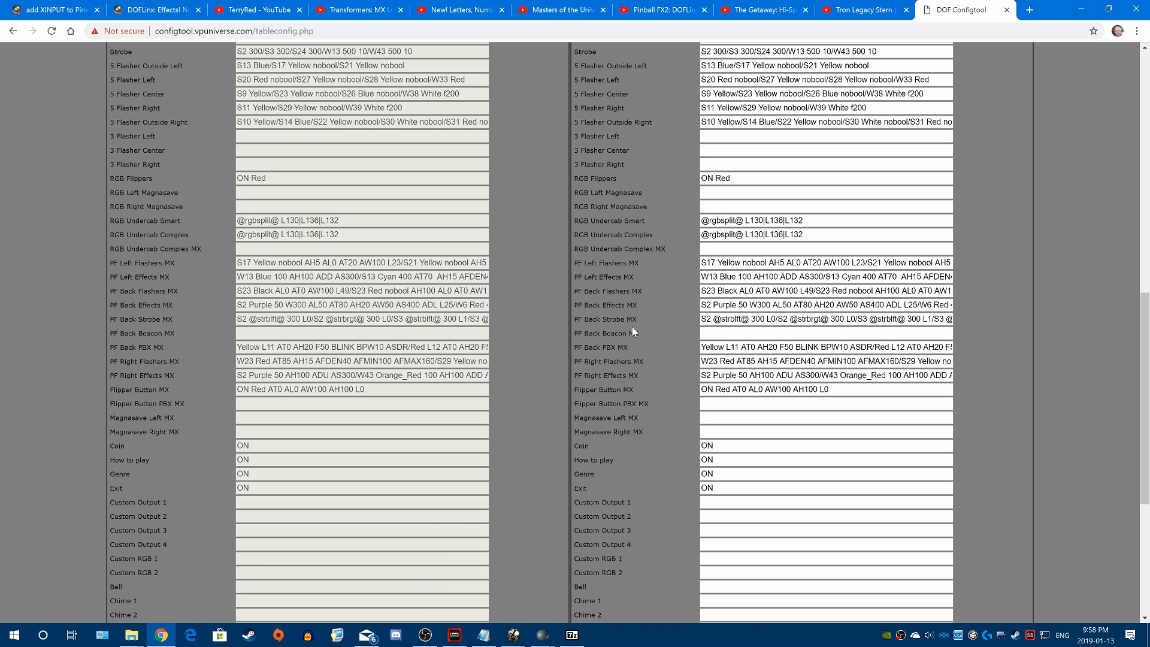
- Review the flasher and MX entries again, and view the cabinet LEDs in the Masters of the Universe and Pinball FX2 videos
{"action": "scroll", "coordinate": [512, 523], "scroll_direction": "down", "scroll_amount": 5}
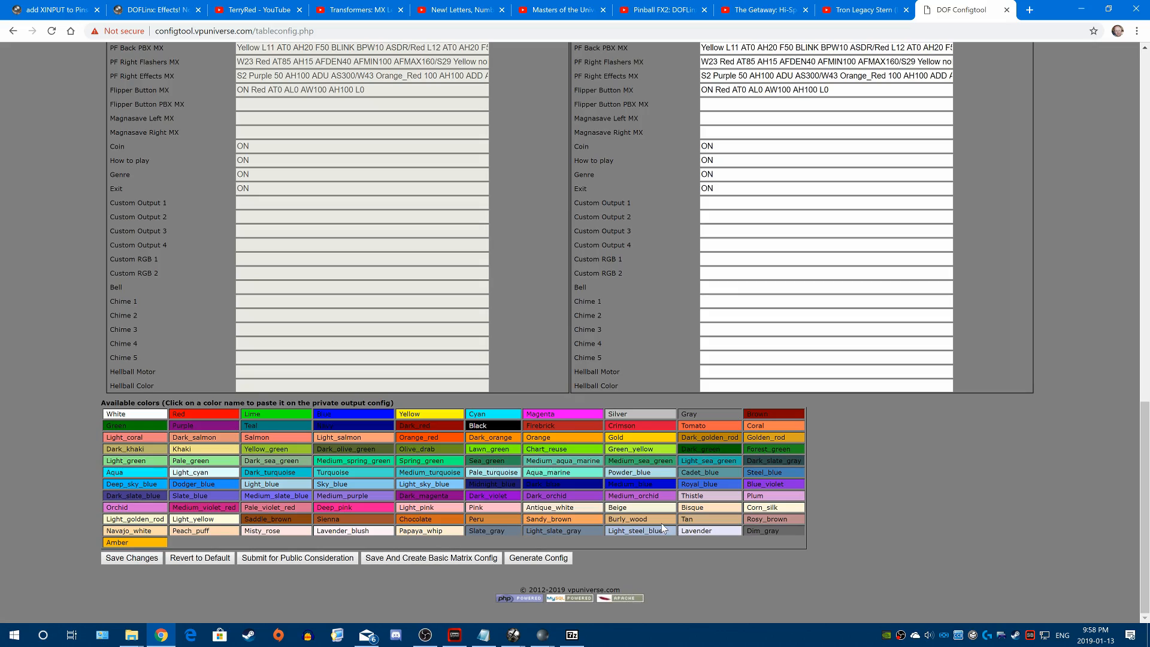
{"action": "scroll", "coordinate": [1001, 416], "scroll_direction": "up", "scroll_amount": 4}
{"action": "scroll", "coordinate": [1011, 421], "scroll_direction": "up", "scroll_amount": 6}
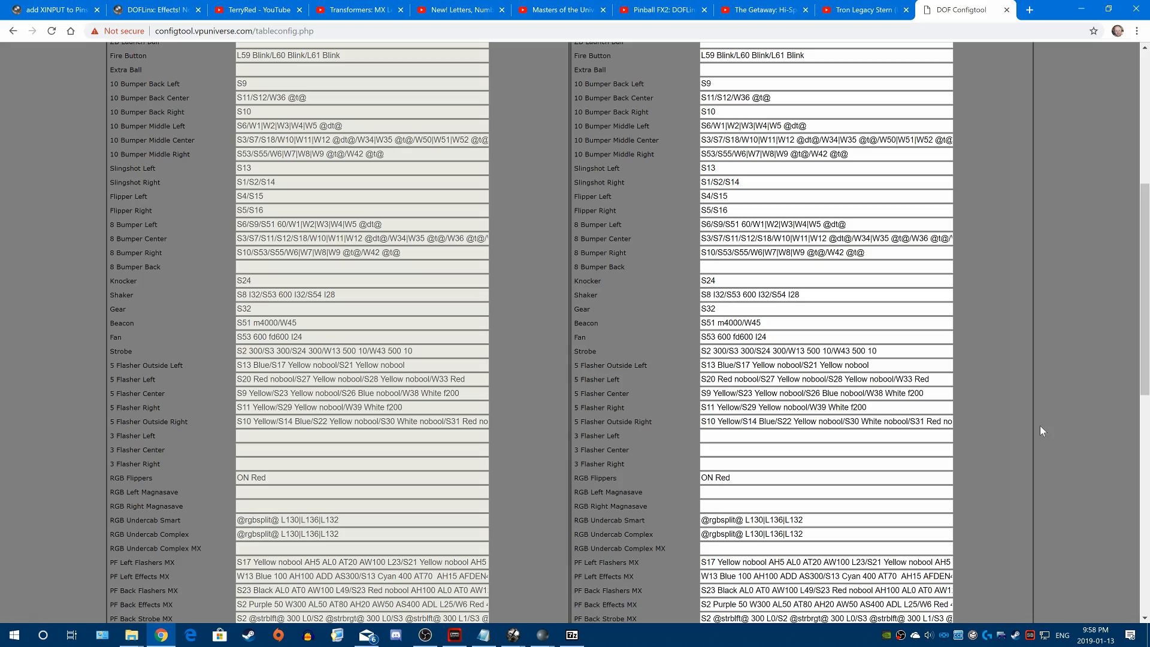
{"action": "scroll", "coordinate": [1039, 433], "scroll_direction": "down", "scroll_amount": 10}
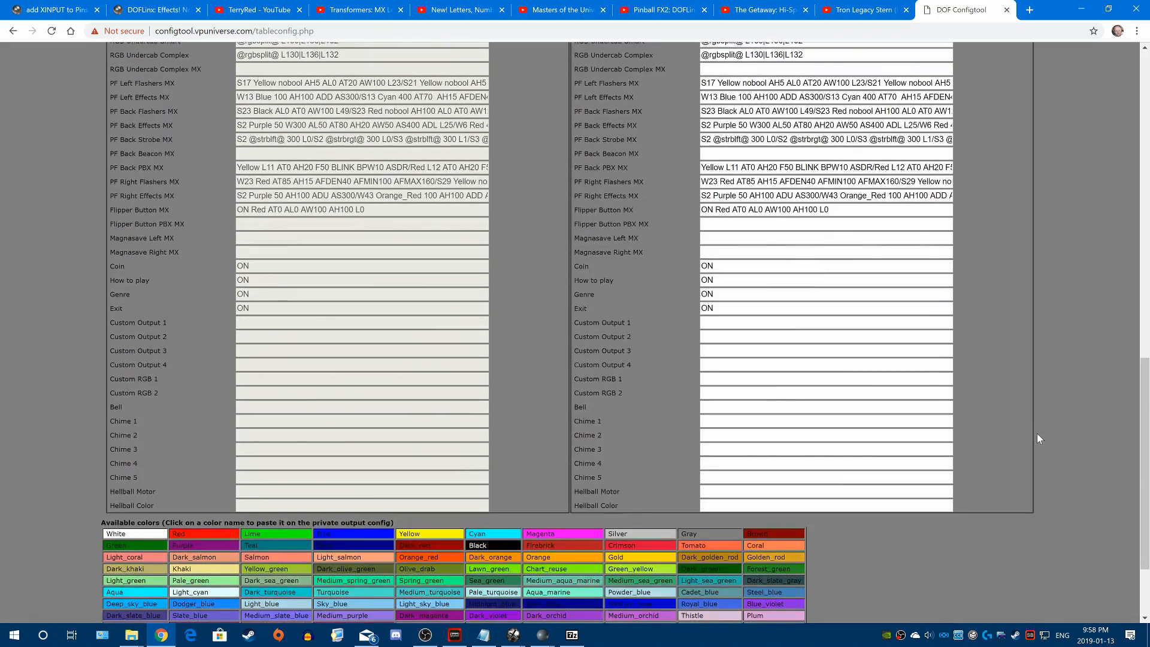
{"action": "scroll", "coordinate": [402, 557], "scroll_direction": "up", "scroll_amount": 7}
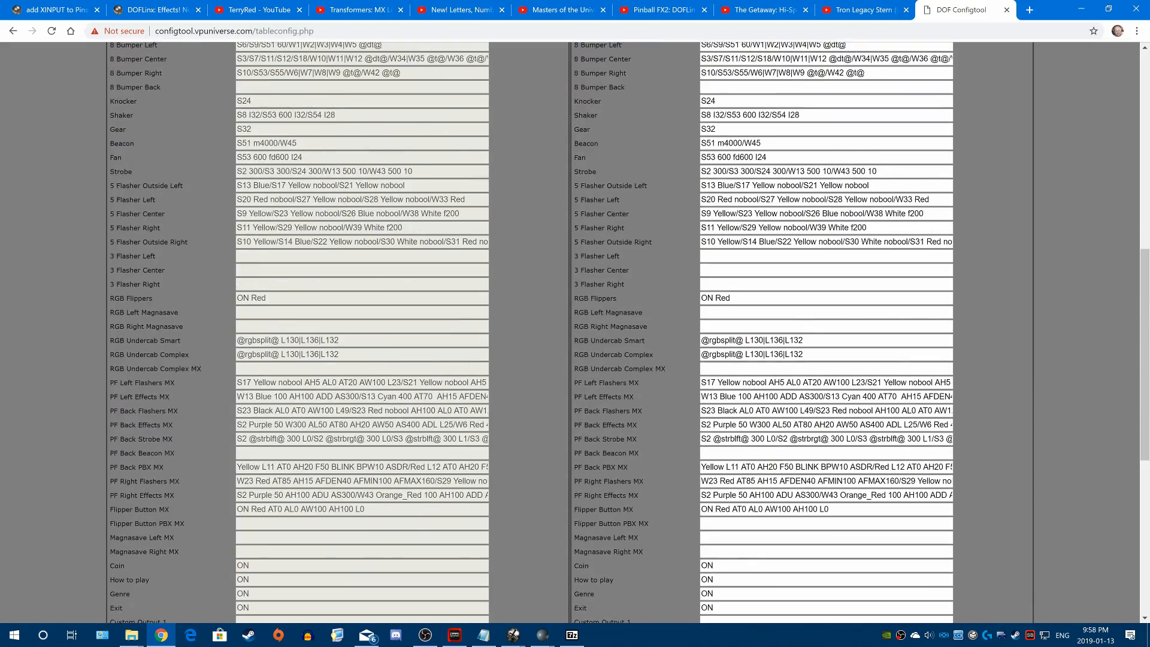
{"action": "left_click", "coordinate": [567, 11]}
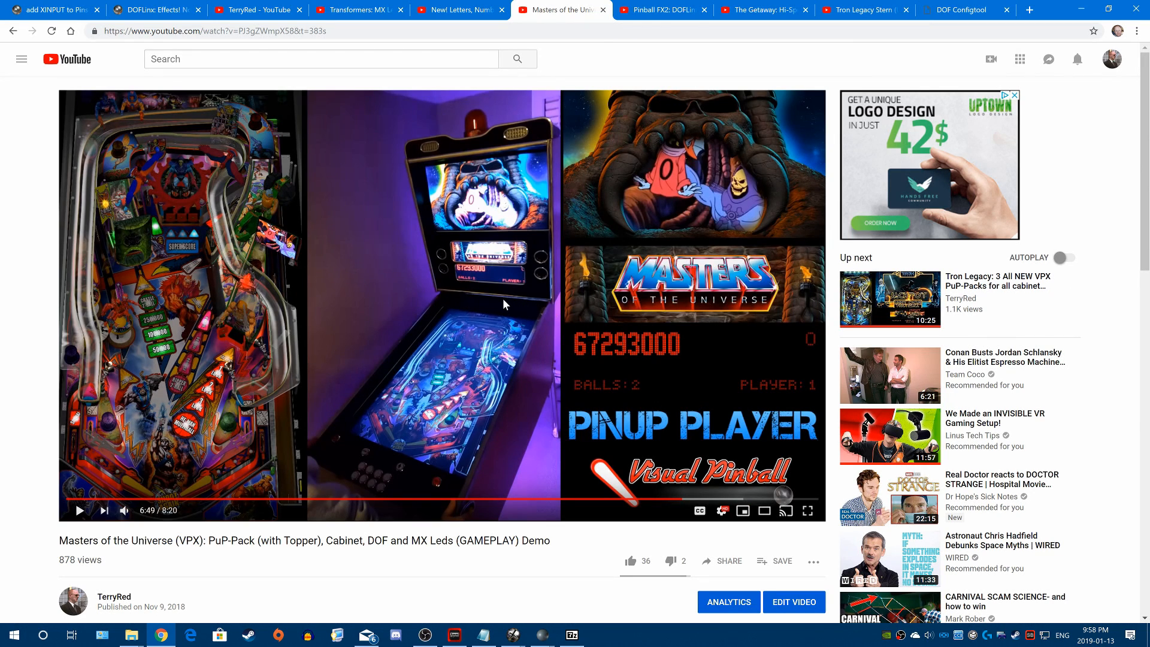
{"action": "left_click", "coordinate": [664, 10]}
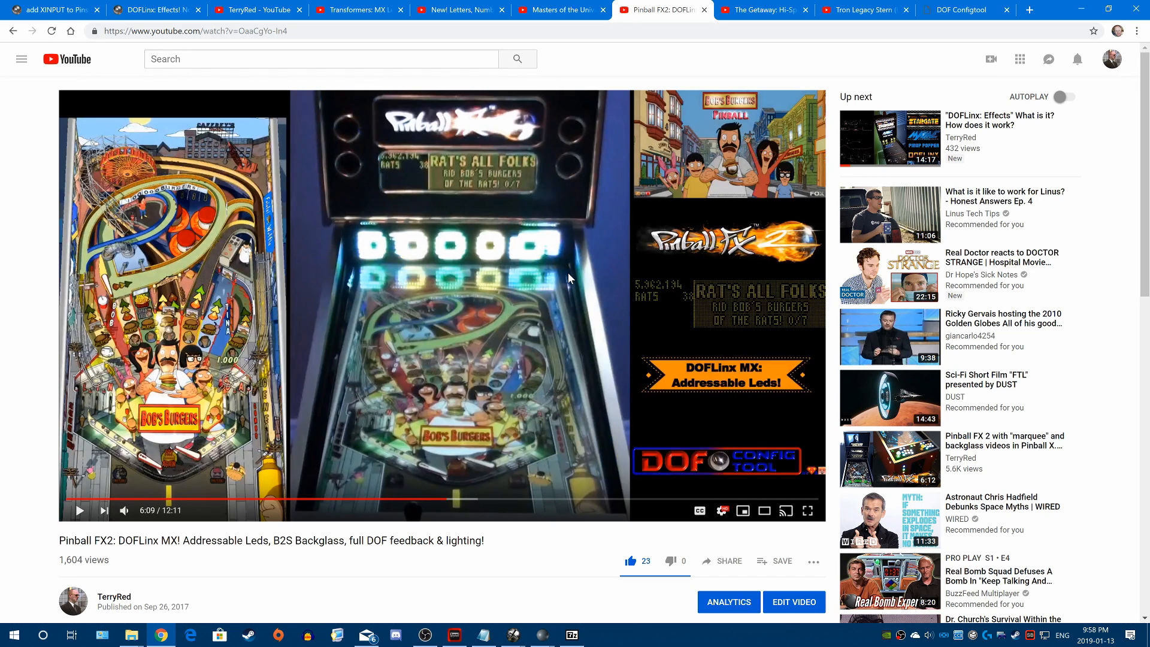
{"action": "left_click", "coordinate": [961, 11]}
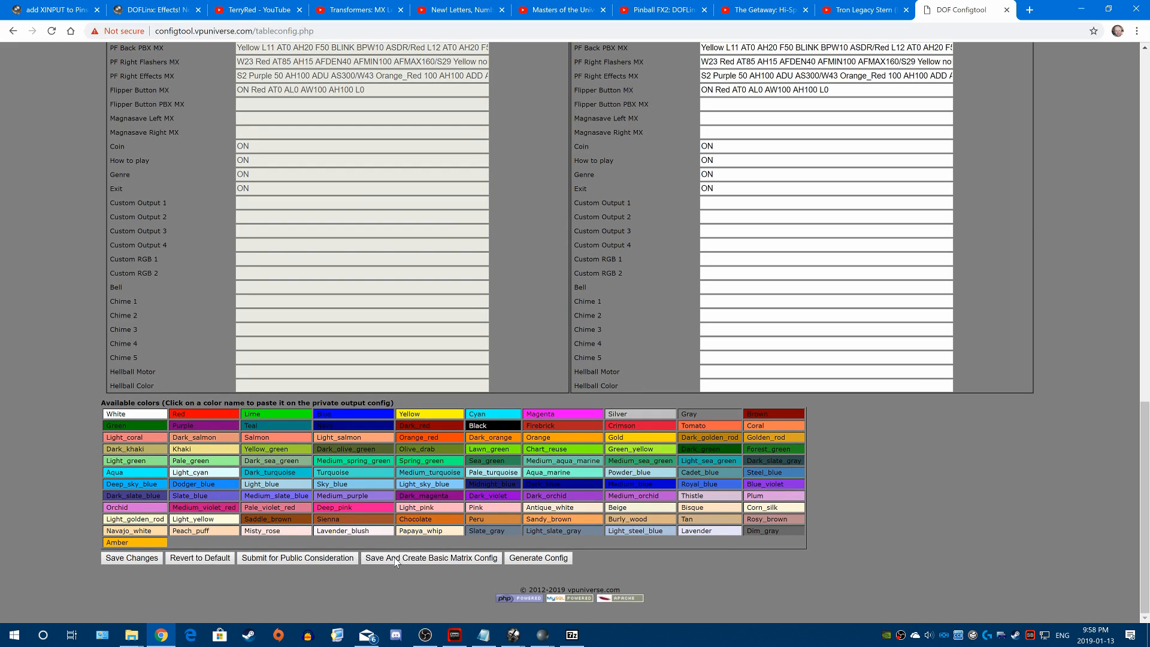
- Save the table's private configuration with a basic matrix config, and check PF Back Flashers MX against the 5 Flasher entries
{"action": "left_click", "coordinate": [395, 561]}
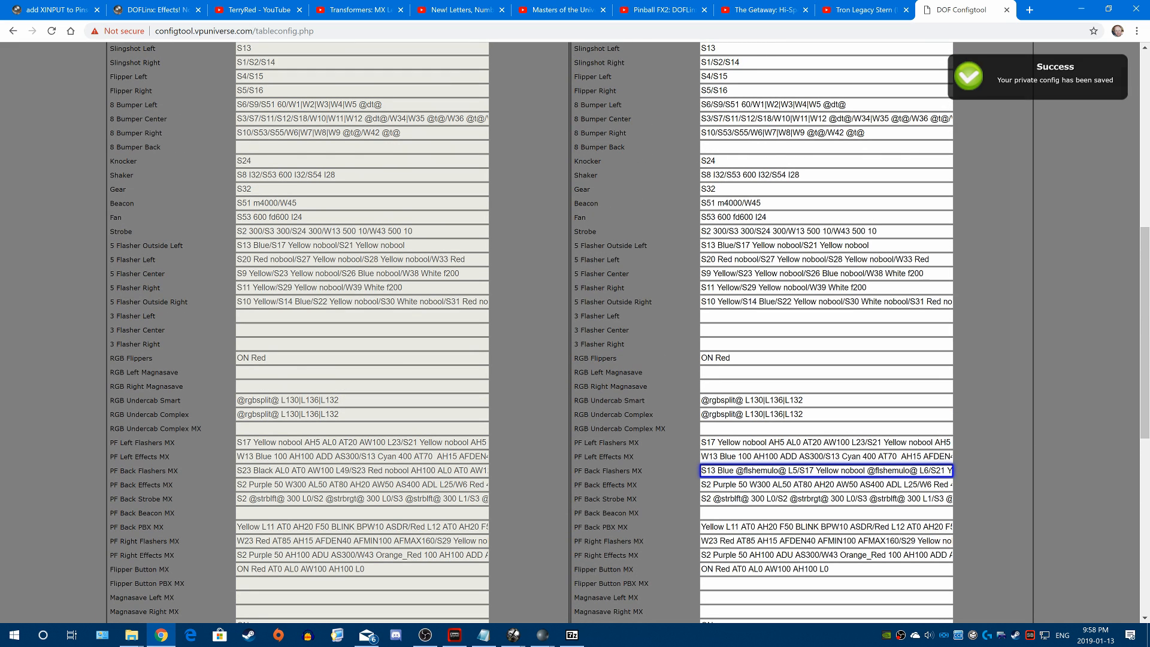
{"action": "left_click_drag", "start_coordinate": [701, 245], "coordinate": [823, 245]}
{"action": "left_click_drag", "start_coordinate": [647, 245], "coordinate": [613, 259]}
{"action": "scroll", "coordinate": [659, 300], "scroll_direction": "down", "scroll_amount": 2}
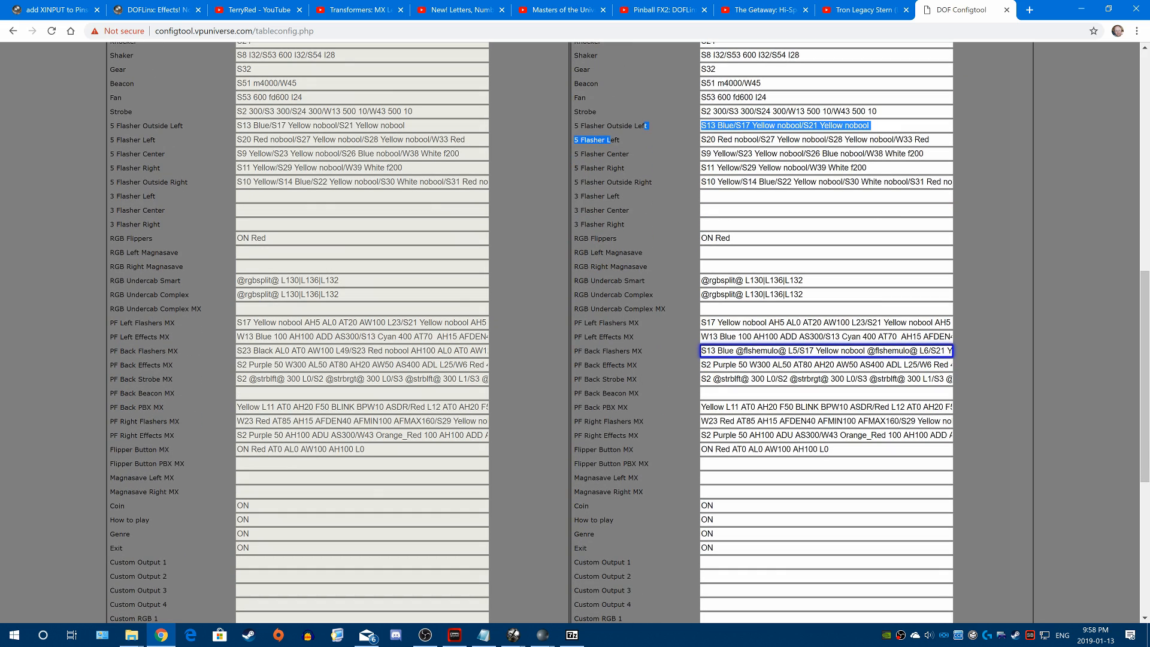
{"action": "scroll", "coordinate": [1057, 293], "scroll_direction": "down", "scroll_amount": 6}
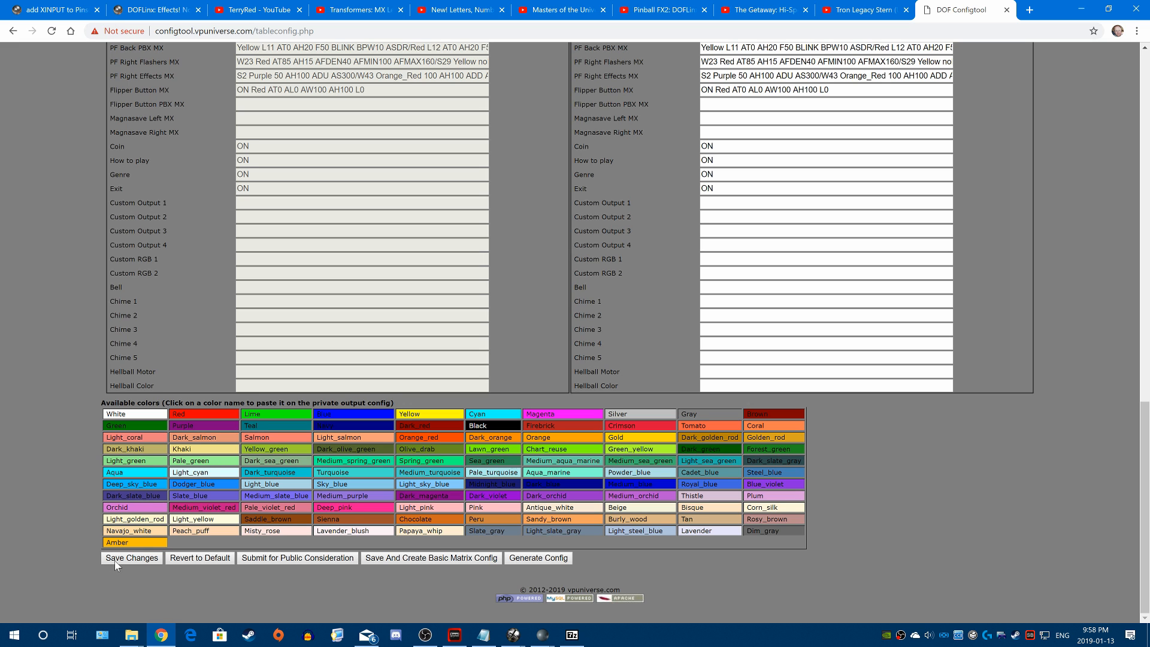
- View the flasher LEDs in the Pinball FX2 video, and play the Masters of the Universe gameplay video
{"action": "left_click", "coordinate": [800, 473]}
{"action": "left_click", "coordinate": [658, 9]}
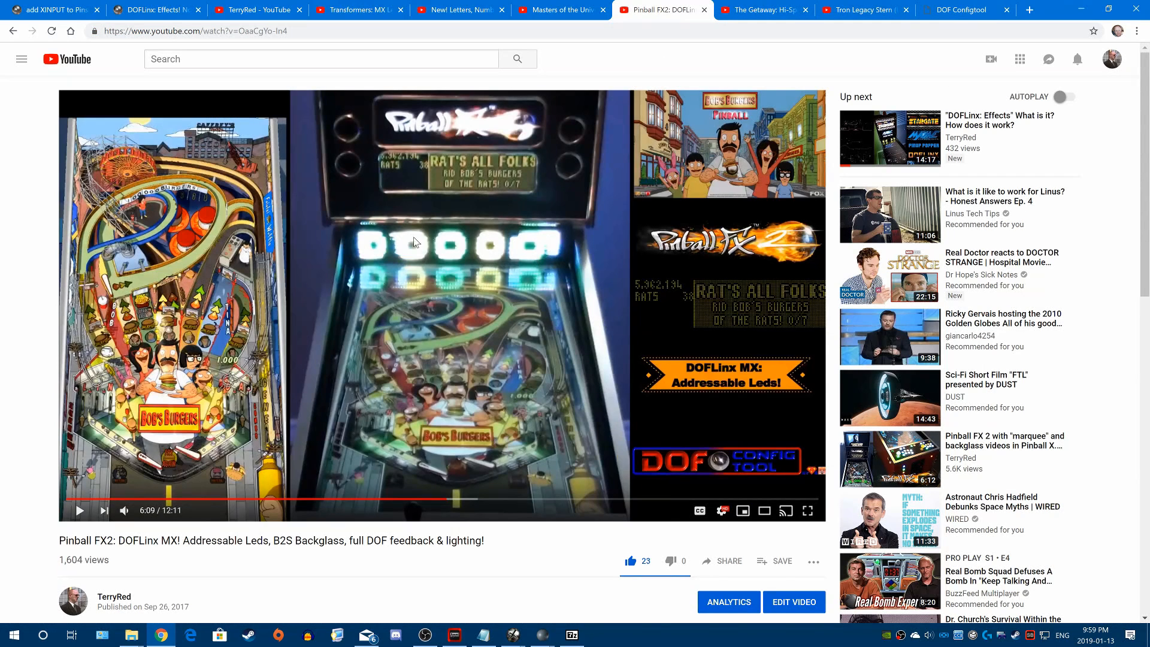
{"action": "left_click", "coordinate": [560, 10]}
{"action": "left_click", "coordinate": [438, 305]}
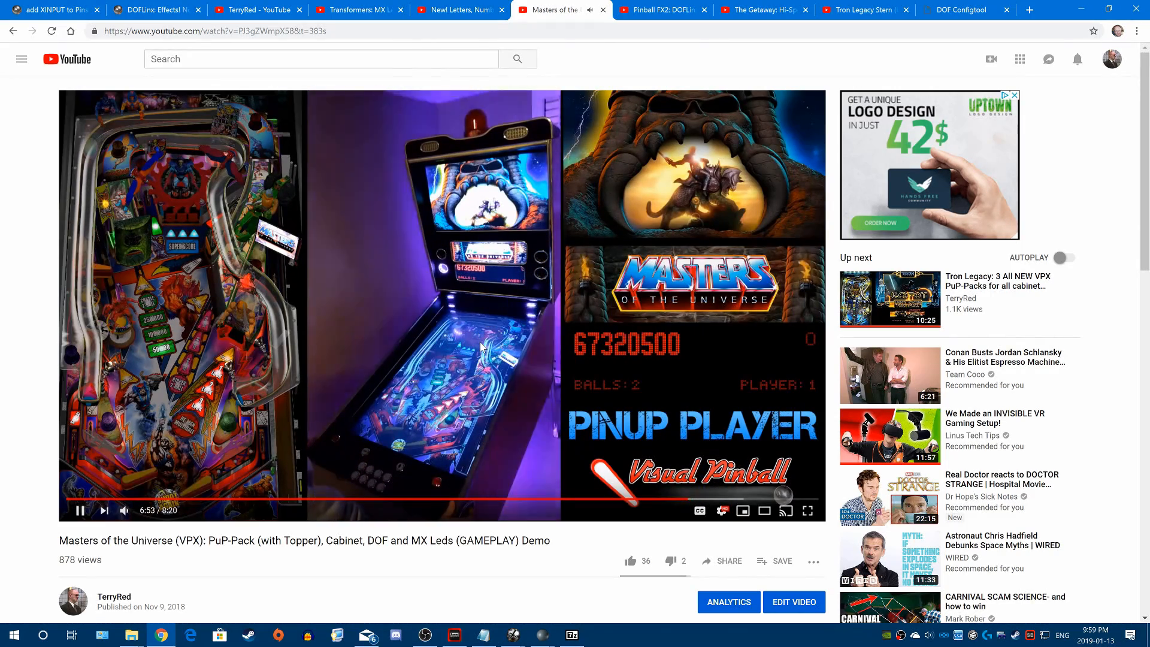
- Return to the table configuration and review it from the available colors back up to the table's history notes
{"action": "left_click", "coordinate": [964, 10]}
{"action": "scroll", "coordinate": [1036, 361], "scroll_direction": "down", "scroll_amount": 7}
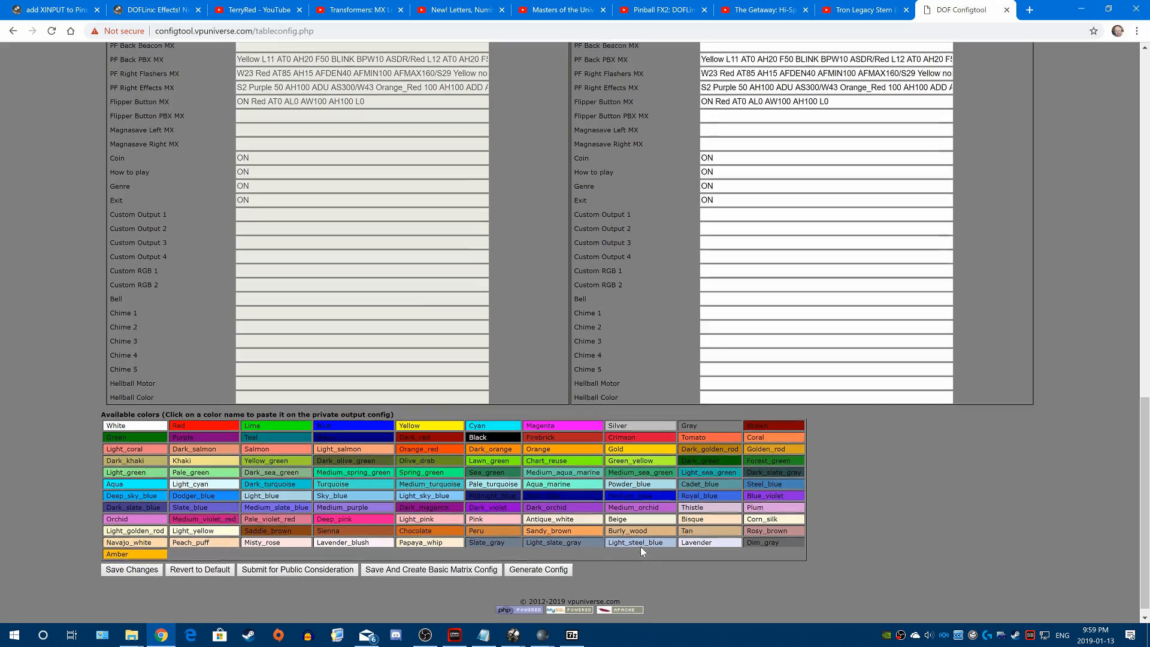
{"action": "left_click", "coordinate": [640, 533]}
{"action": "scroll", "coordinate": [1018, 404], "scroll_direction": "up", "scroll_amount": 7}
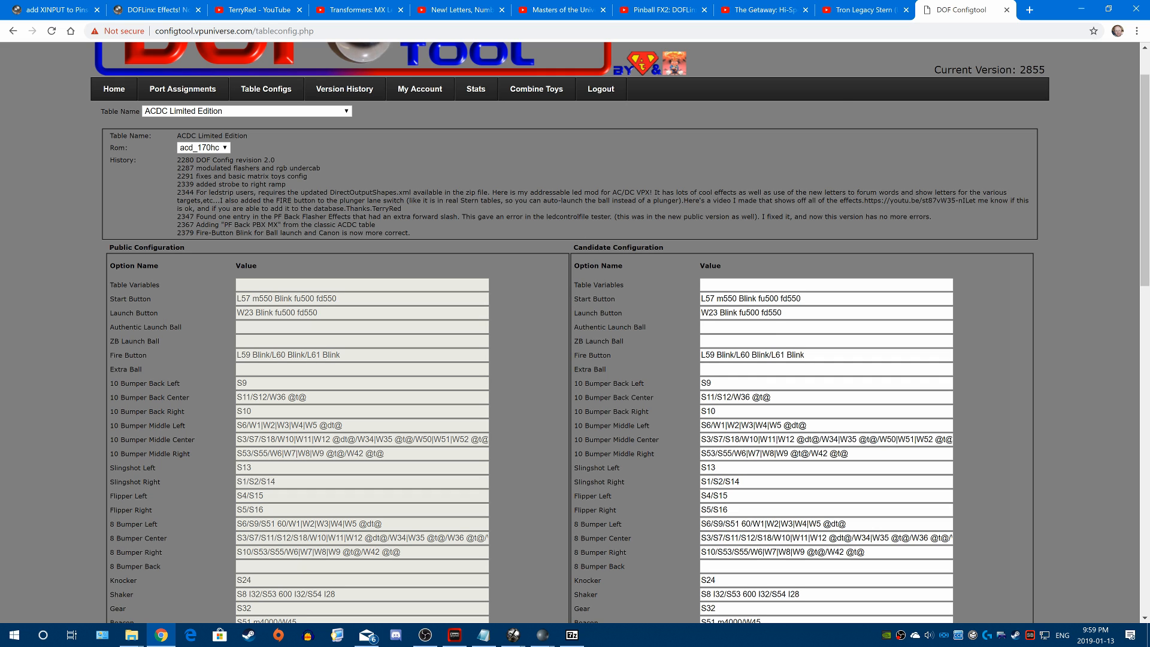
- From the port assignments, open the explanation of the ledstrip positioning parameters and review the general and matrix/area effect parameters
{"action": "scroll", "coordinate": [182, 152], "scroll_direction": "up", "scroll_amount": 1}
{"action": "left_click", "coordinate": [182, 151]}
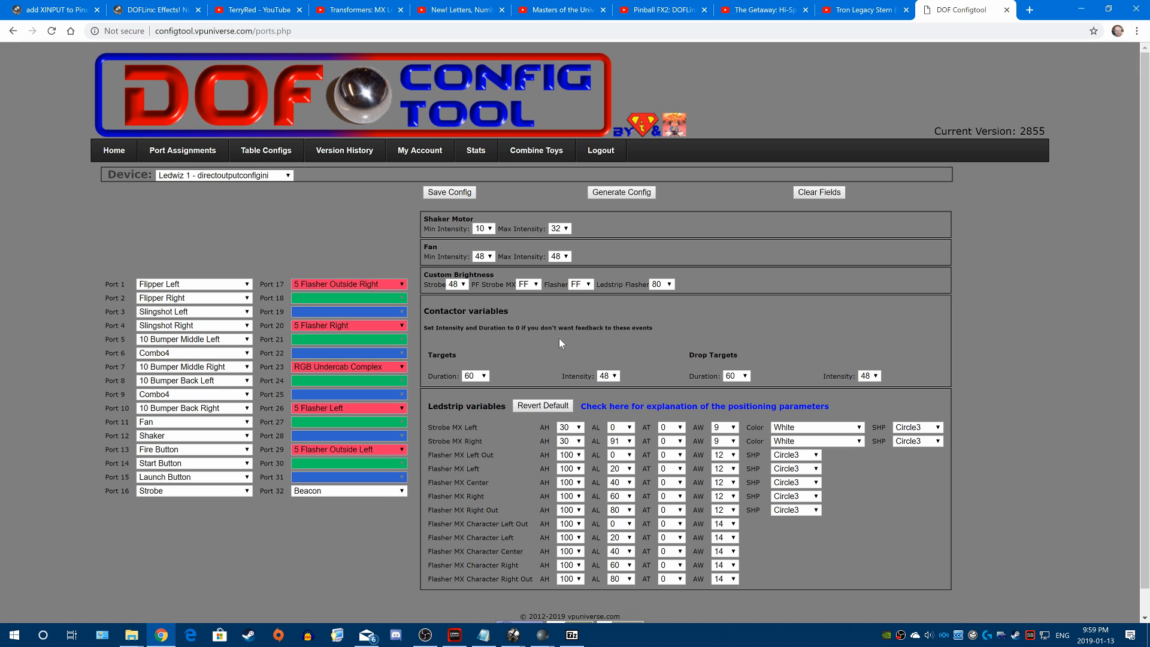
{"action": "left_click", "coordinate": [694, 413]}
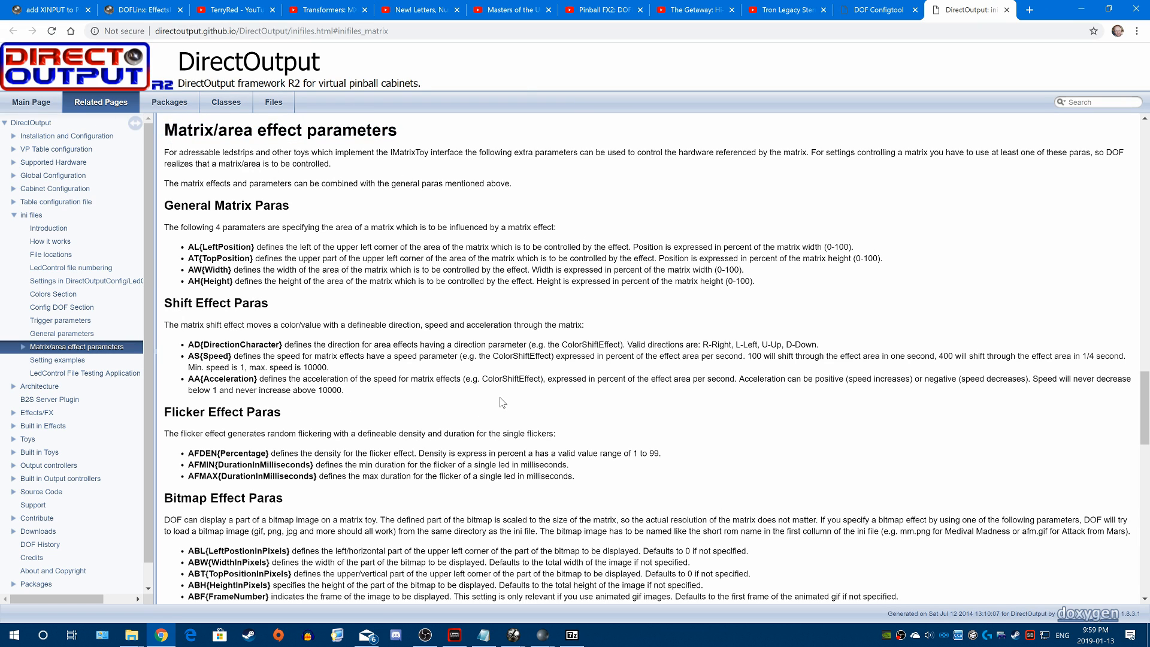
{"action": "scroll", "coordinate": [502, 402], "scroll_direction": "up", "scroll_amount": 6}
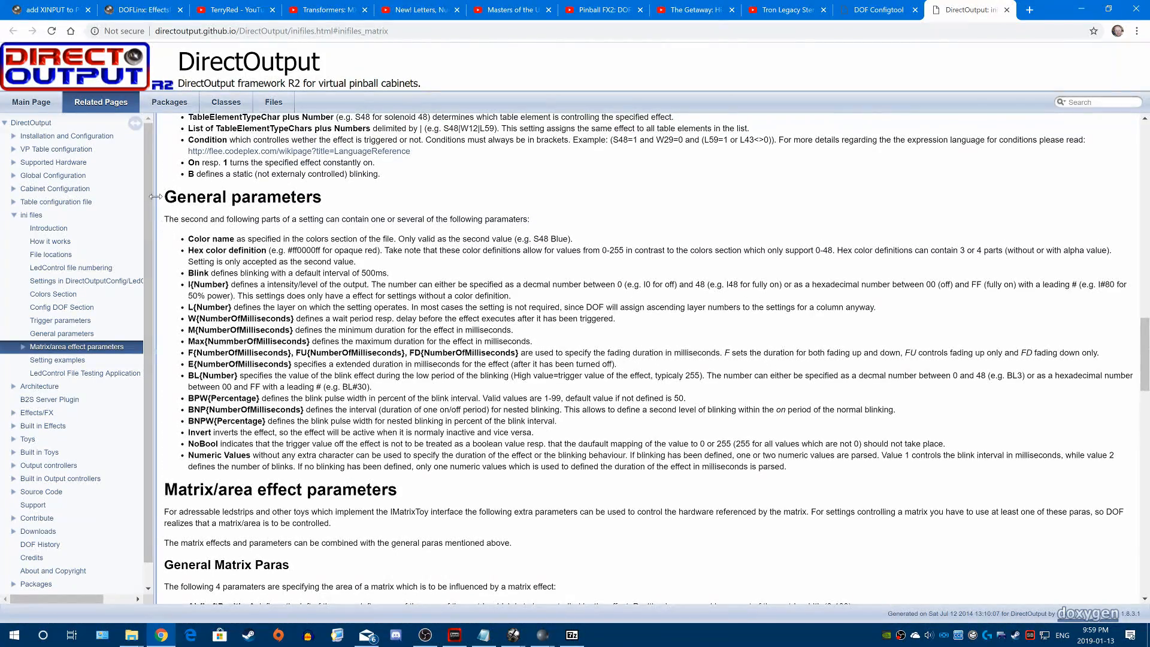
{"action": "scroll", "coordinate": [436, 341], "scroll_direction": "down", "scroll_amount": 15}
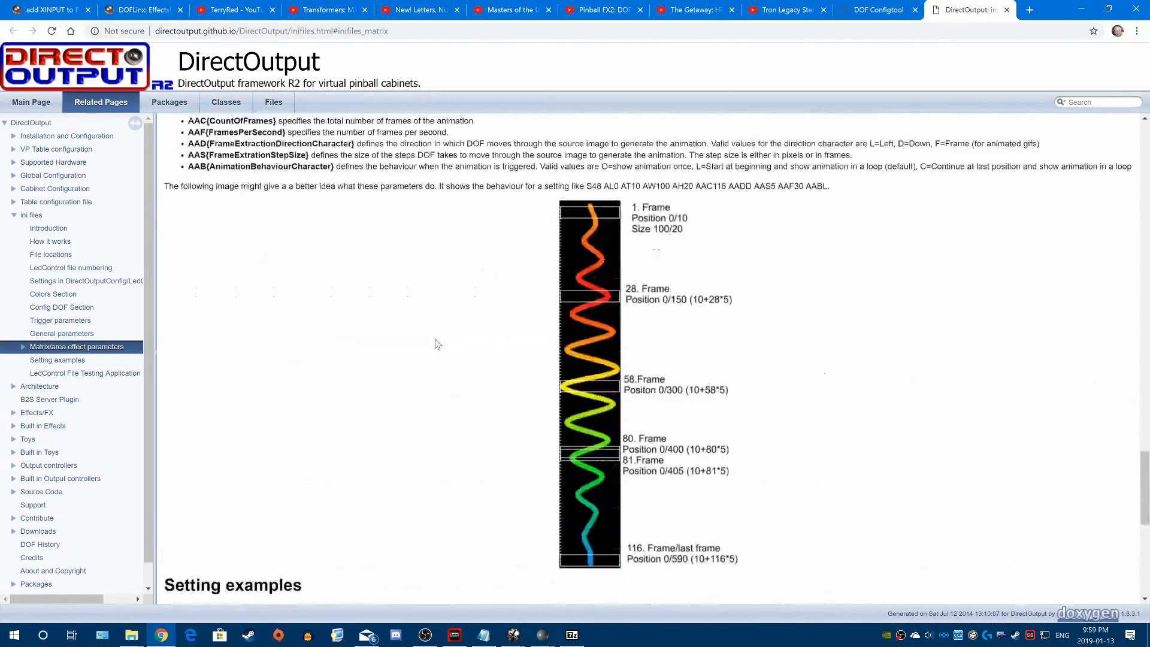
{"action": "scroll", "coordinate": [332, 416], "scroll_direction": "up", "scroll_amount": 20}
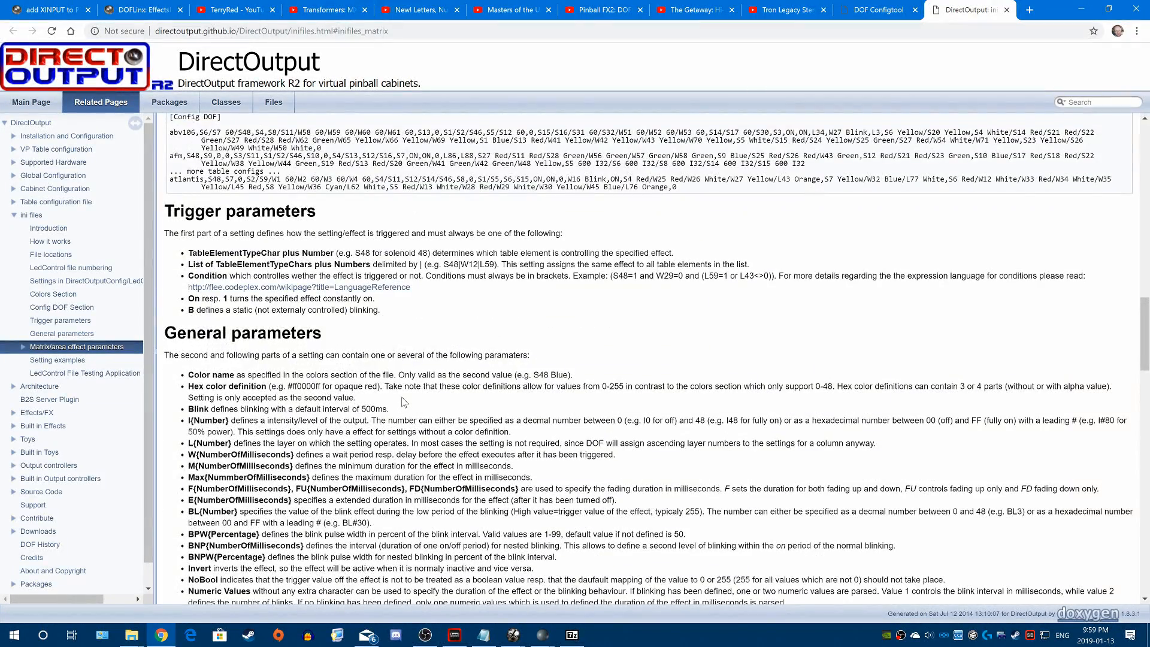
{"action": "scroll", "coordinate": [402, 401], "scroll_direction": "down", "scroll_amount": 3}
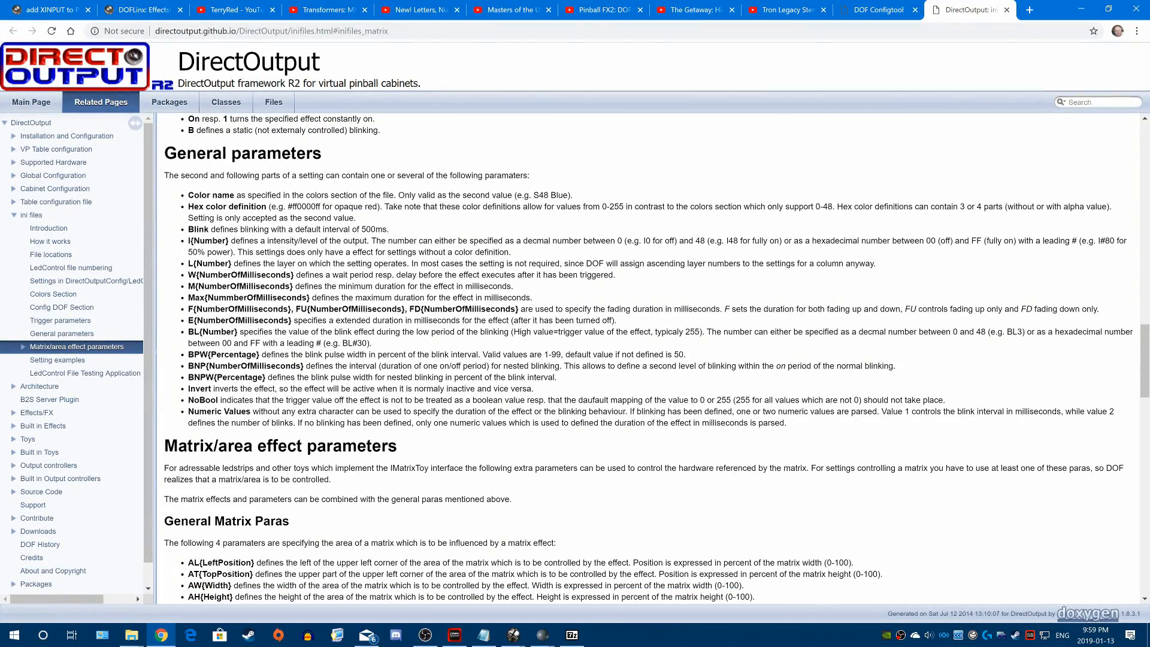
- Open the table configs for the 2001 table and compare its entries with the DirectOutput general parameters documentation
{"action": "left_click", "coordinate": [861, 11]}
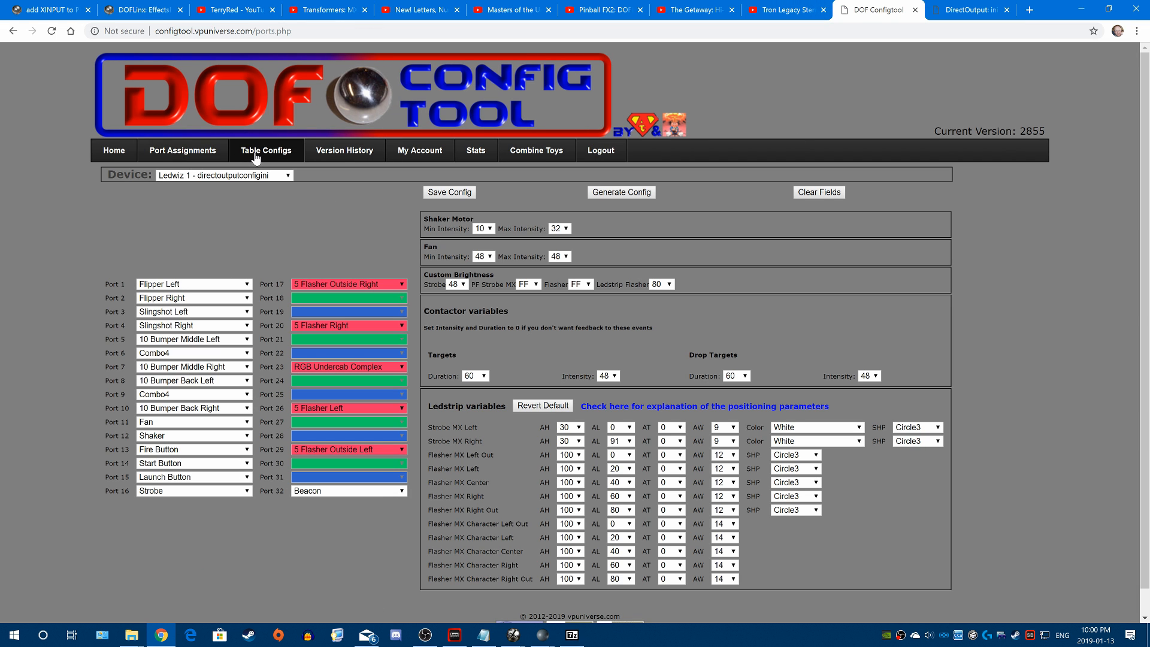
{"action": "left_click", "coordinate": [254, 154]}
{"action": "scroll", "coordinate": [995, 249], "scroll_direction": "down", "scroll_amount": 4}
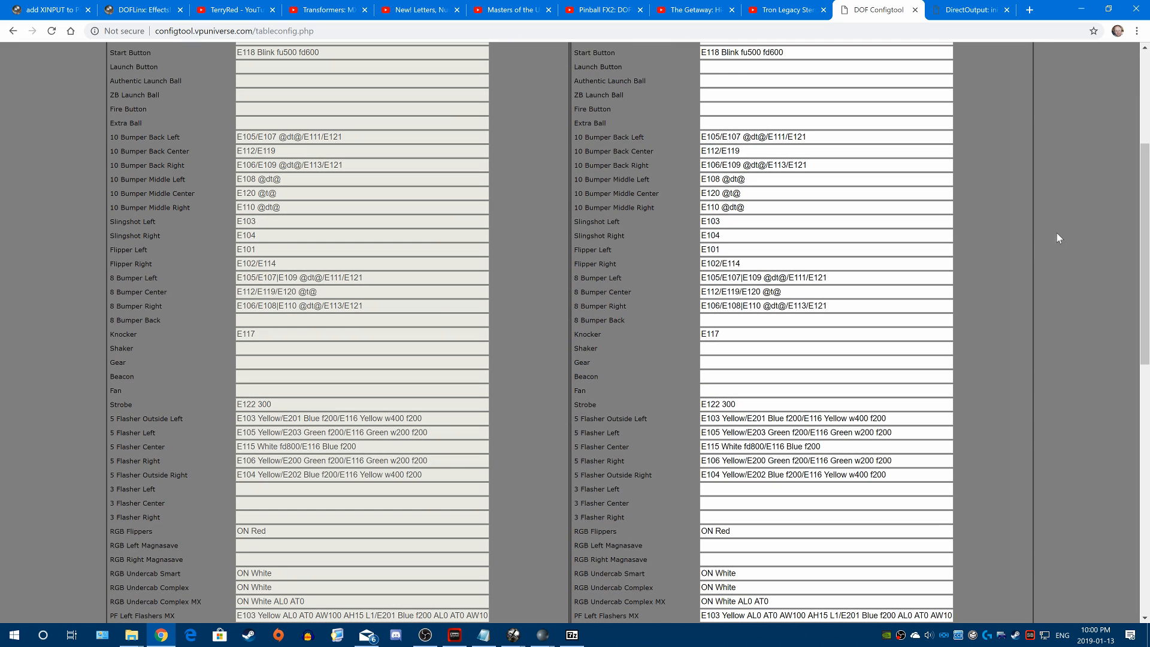
{"action": "left_click", "coordinate": [966, 11]}
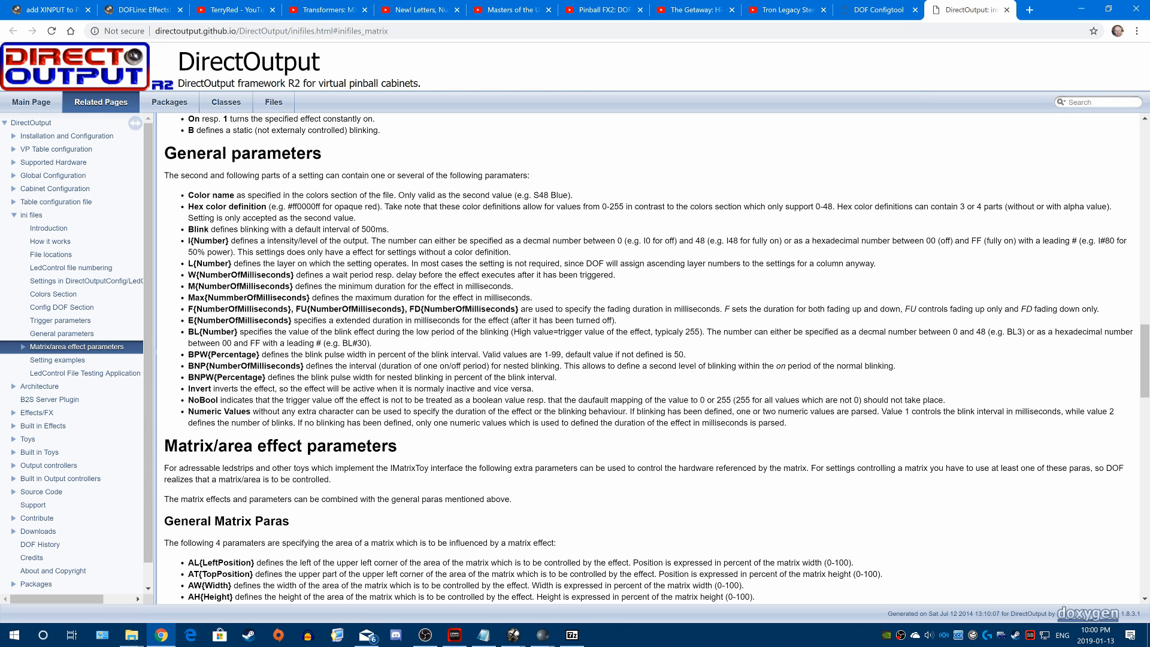
{"action": "scroll", "coordinate": [647, 359], "scroll_direction": "down", "scroll_amount": 8}
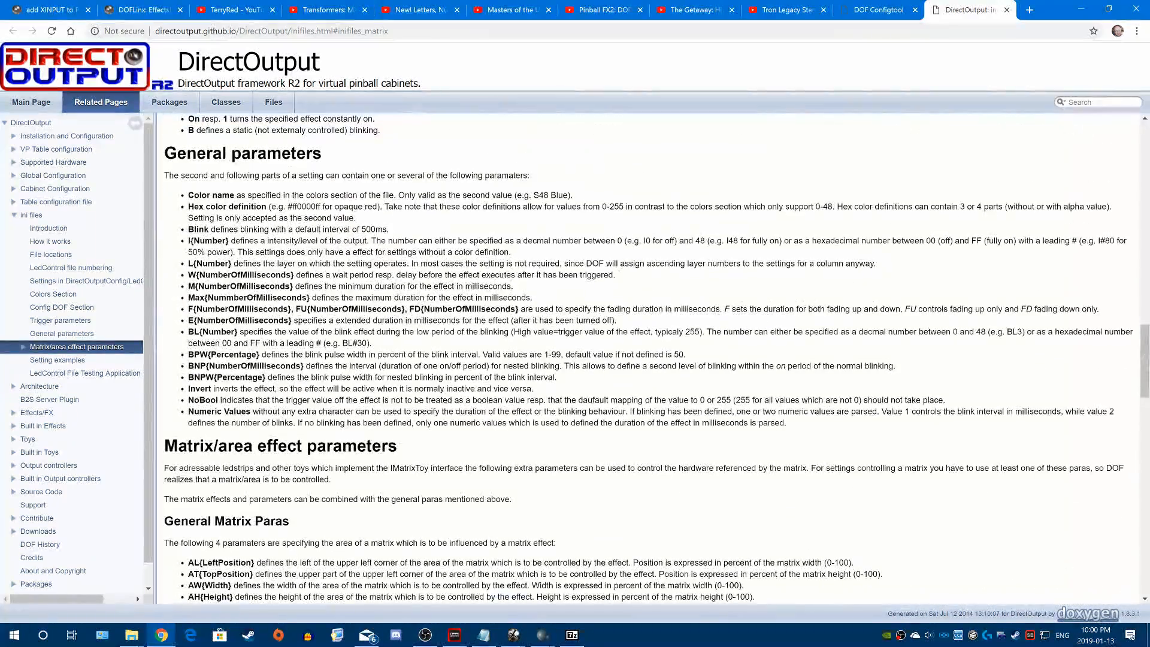
{"action": "left_click", "coordinate": [876, 9]}
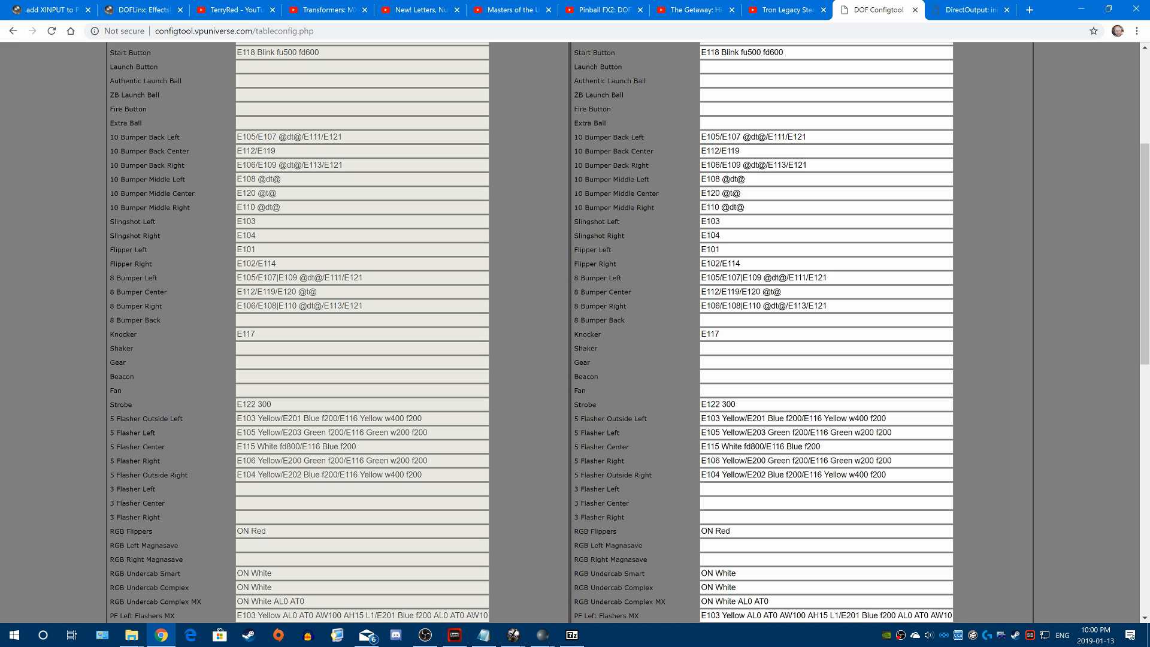
- Examine the E118 trigger and the Blink fu500 fd600 parameters in the 2001 table's candidate Start Button entry
{"action": "scroll", "coordinate": [734, 360], "scroll_direction": "up", "scroll_amount": 1}
{"action": "scroll", "coordinate": [575, 330], "scroll_direction": "up", "scroll_amount": 4}
{"action": "left_click_drag", "start_coordinate": [784, 292], "coordinate": [671, 291]}
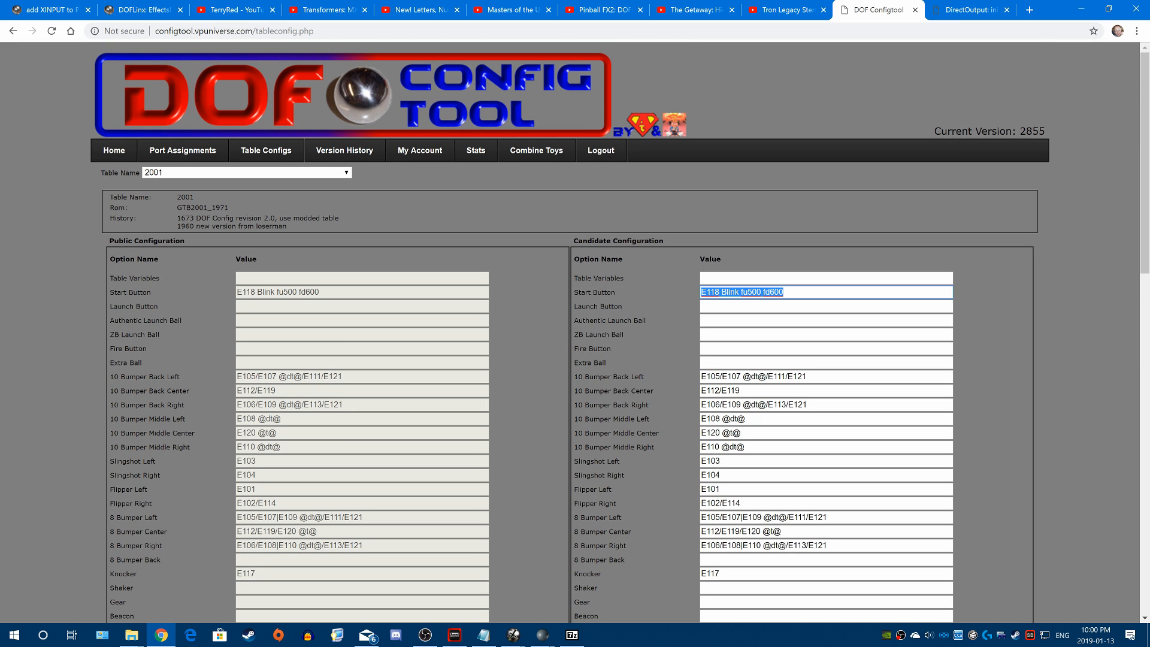
{"action": "double_click", "coordinate": [710, 291]}
{"action": "mouse_move", "coordinate": [711, 292]}
{"action": "left_mouse_down"}
{"action": "mouse_move", "coordinate": [796, 292]}
{"action": "mouse_move", "coordinate": [722, 292]}
{"action": "left_mouse_up"}
{"action": "key", "text": "ctrl+z"}
{"action": "left_click_drag", "start_coordinate": [802, 292], "coordinate": [722, 293]}
{"action": "left_click", "coordinate": [784, 292]}
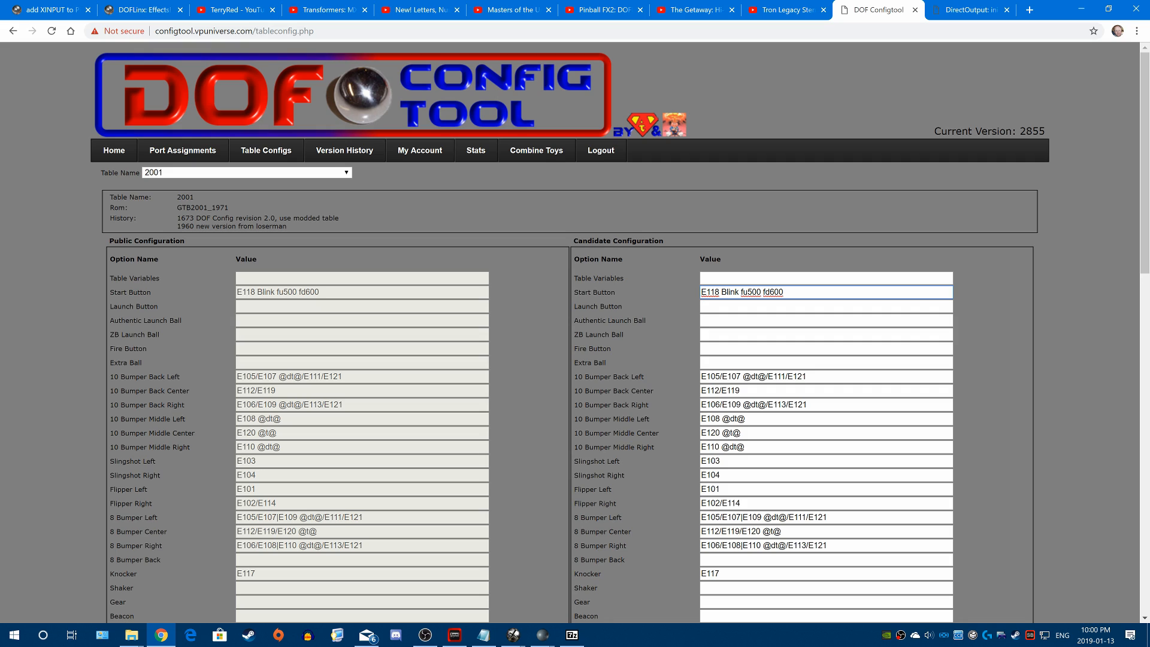
{"action": "double_click", "coordinate": [709, 292]}
{"action": "double_click", "coordinate": [730, 292]}
{"action": "left_click_drag", "start_coordinate": [578, 296], "coordinate": [611, 293]}
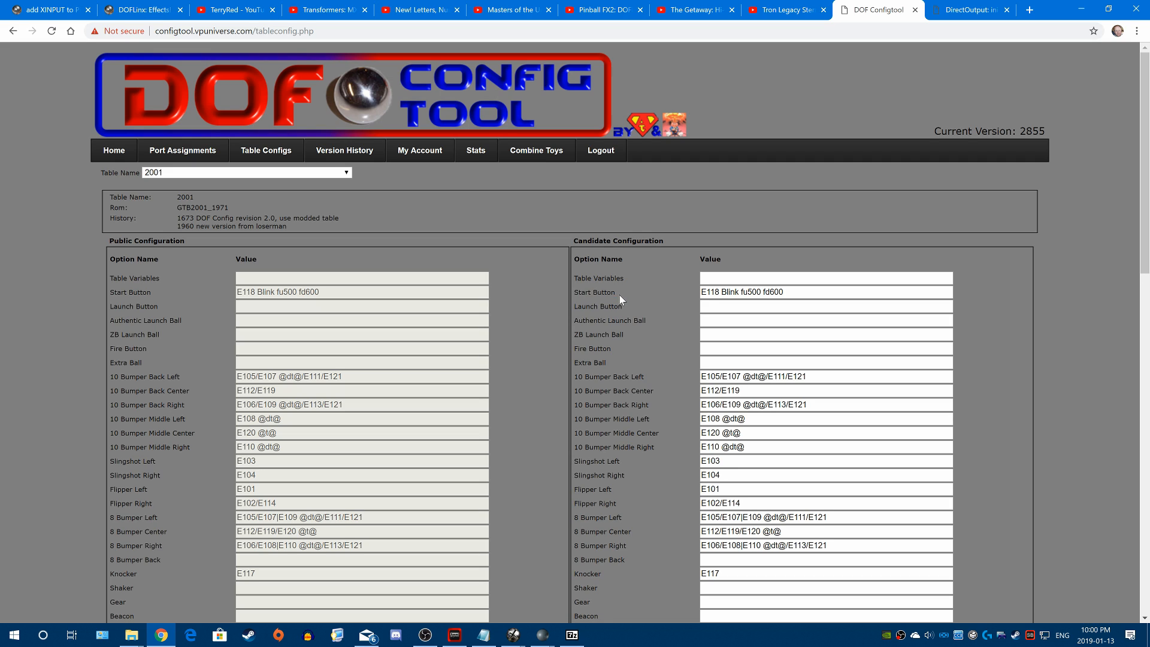
{"action": "left_click_drag", "start_coordinate": [726, 293], "coordinate": [783, 292]}
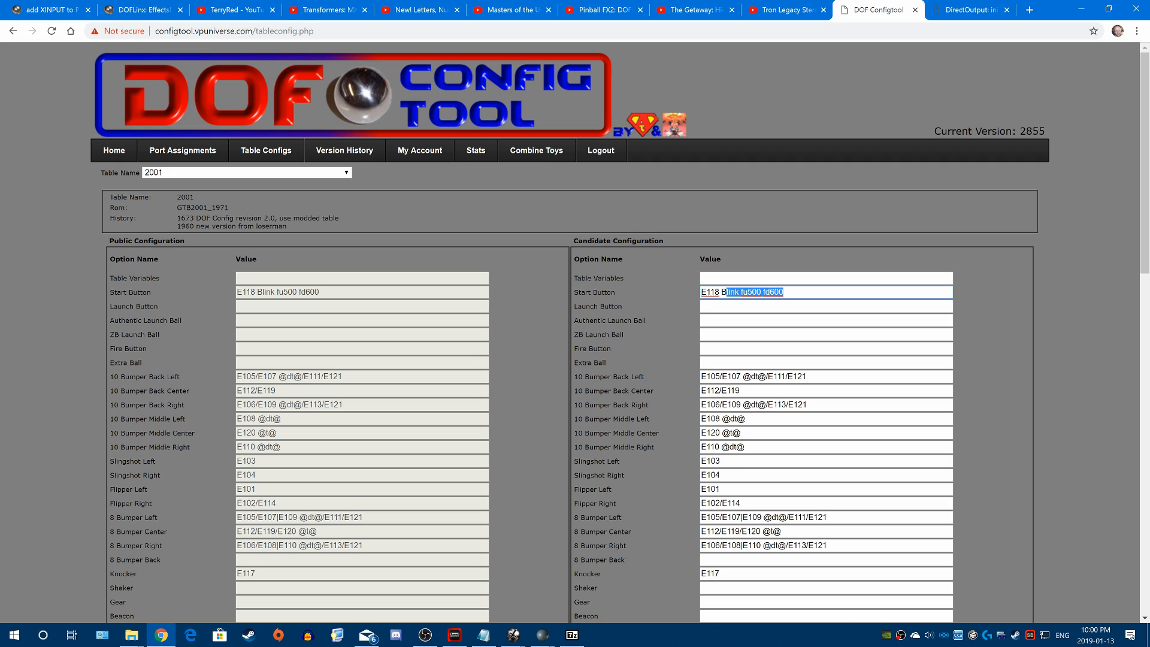
{"action": "left_click", "coordinate": [785, 292]}
- Inspect the candidate PF Right Flashers MX and PF Back Effects MX fields, and check the DirectOutput parameter documentation again
{"action": "scroll", "coordinate": [1018, 277], "scroll_direction": "down", "scroll_amount": 15}
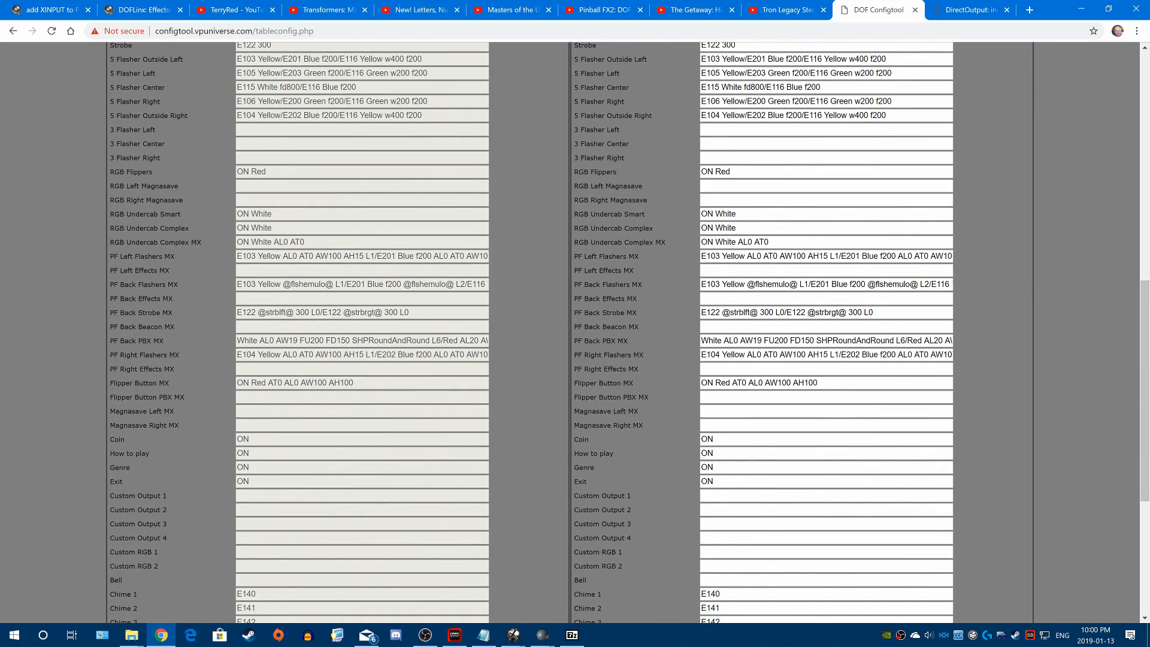
{"action": "left_click_drag", "start_coordinate": [701, 355], "coordinate": [962, 356]}
{"action": "left_click", "coordinate": [864, 298]}
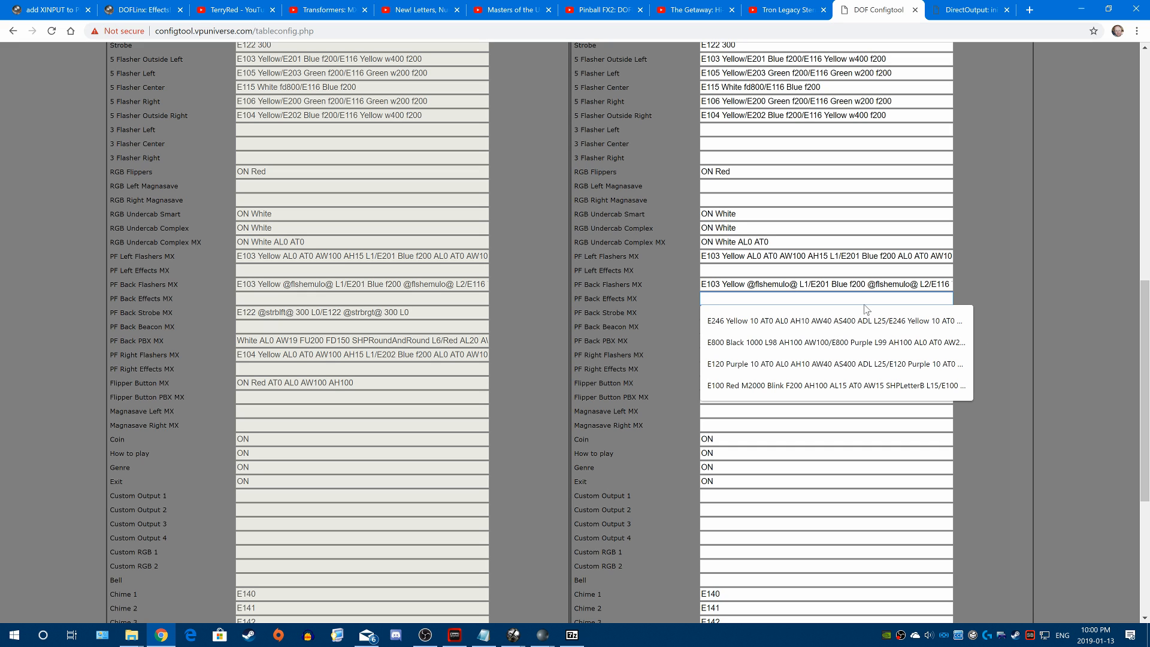
{"action": "left_click", "coordinate": [965, 6]}
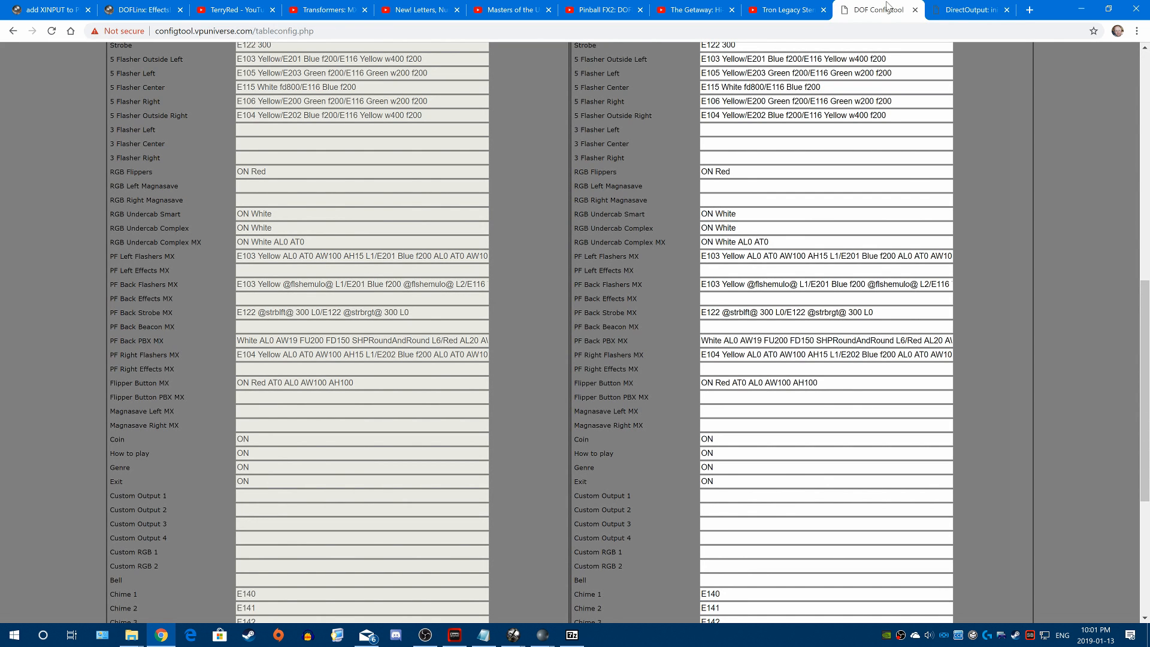
{"action": "left_click", "coordinate": [880, 10]}
{"action": "scroll", "coordinate": [574, 352], "scroll_direction": "up", "scroll_amount": 3}
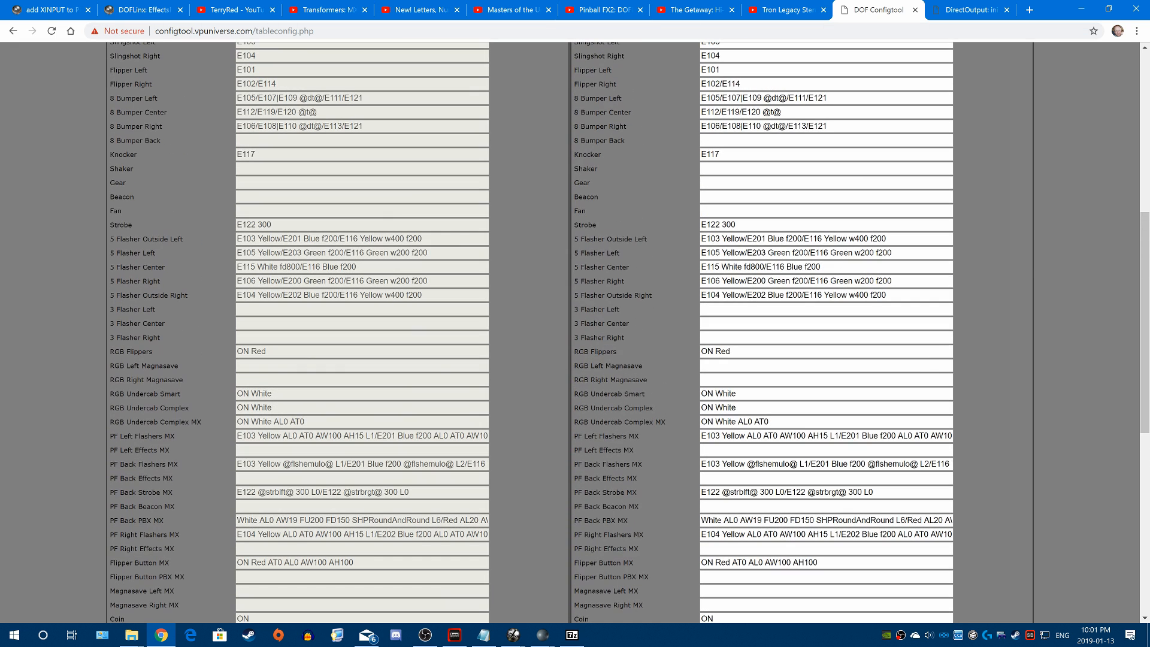
{"action": "left_click", "coordinate": [977, 6]}
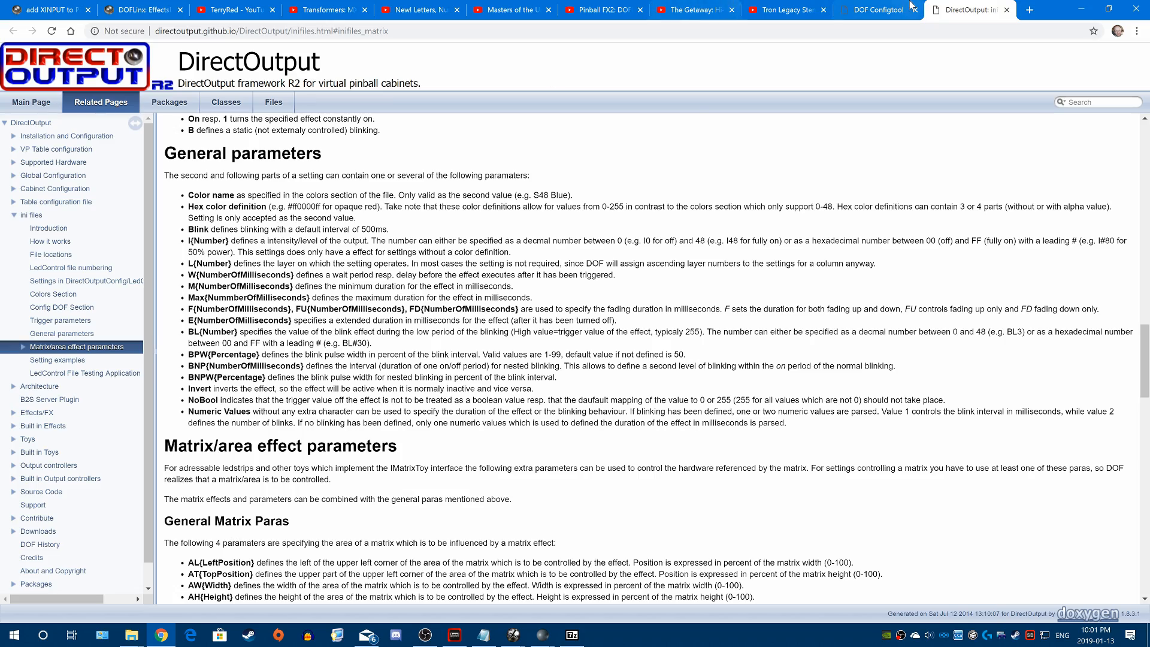
{"action": "left_click", "coordinate": [905, 8]}
- Review the 2001 table's public and candidate configurations down to the available colors, and point out the Start Button's E118 trigger
{"action": "scroll", "coordinate": [534, 306], "scroll_direction": "up", "scroll_amount": 5}
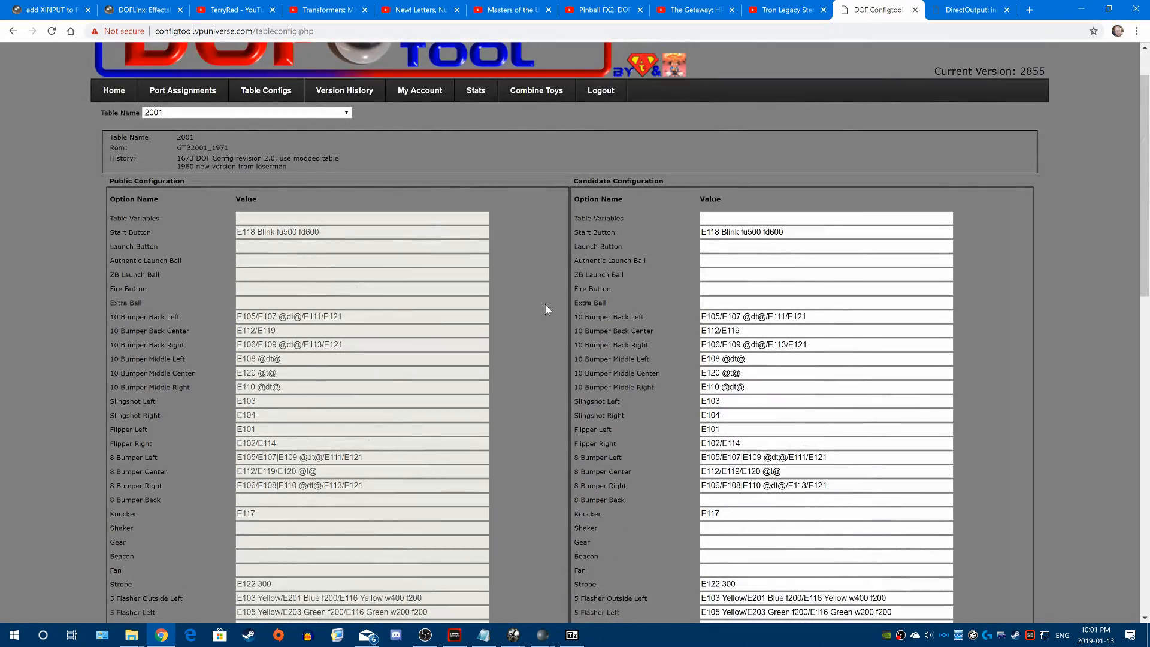
{"action": "scroll", "coordinate": [545, 305], "scroll_direction": "down", "scroll_amount": 13}
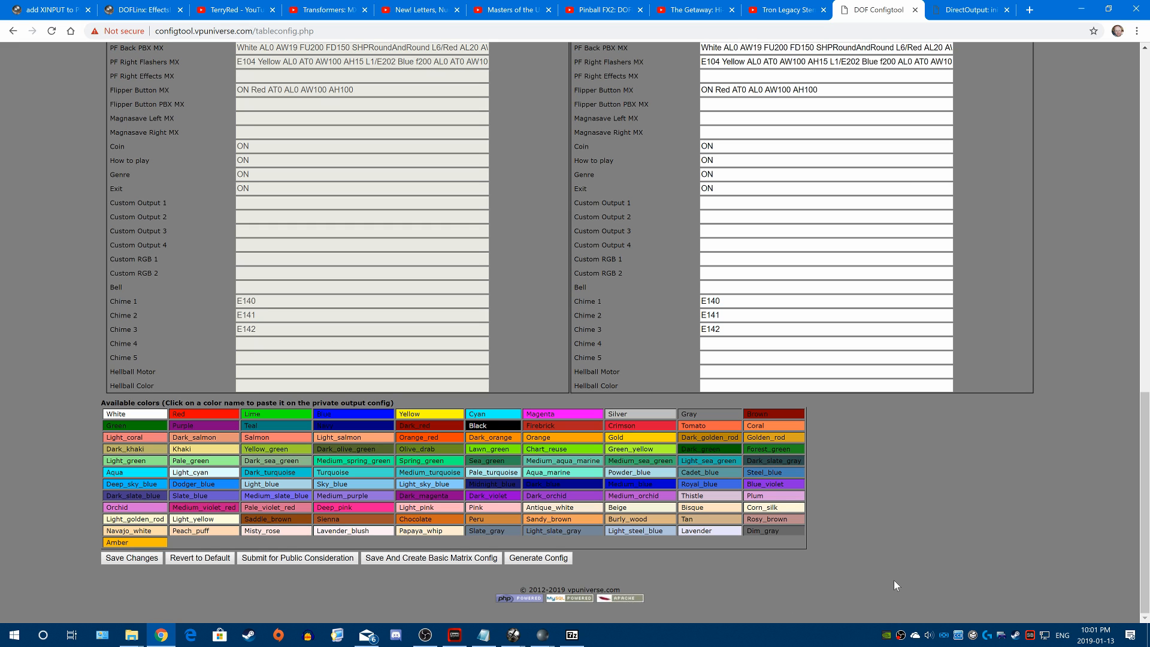
{"action": "scroll", "coordinate": [1008, 529], "scroll_direction": "up", "scroll_amount": 4}
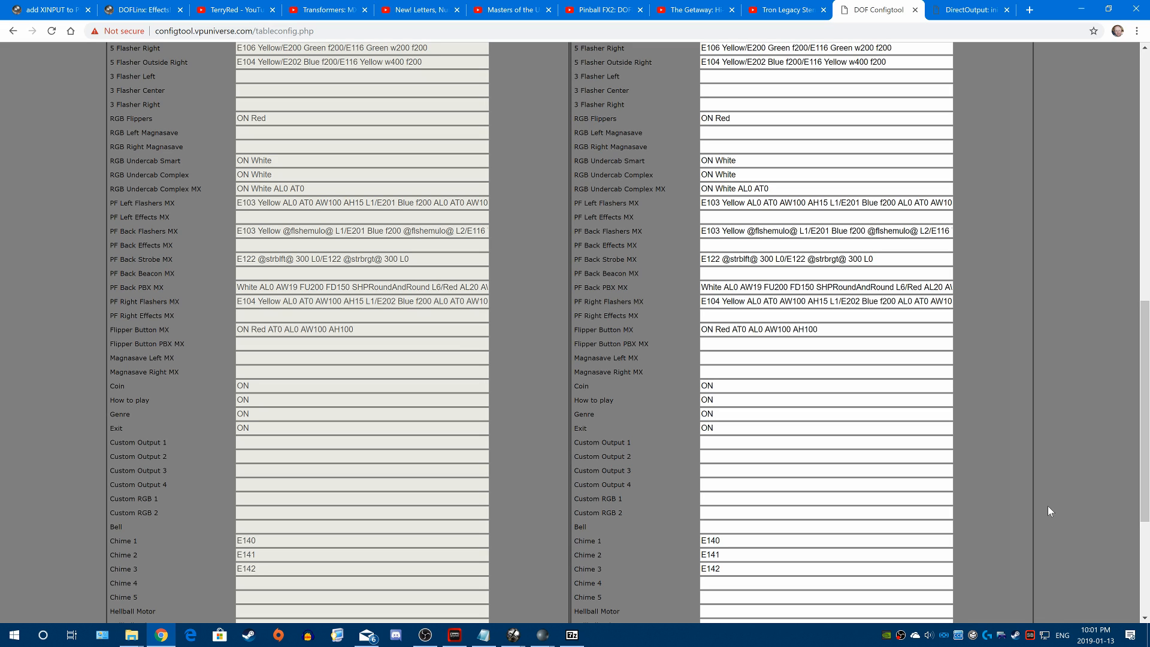
{"action": "scroll", "coordinate": [1012, 421], "scroll_direction": "up", "scroll_amount": 4}
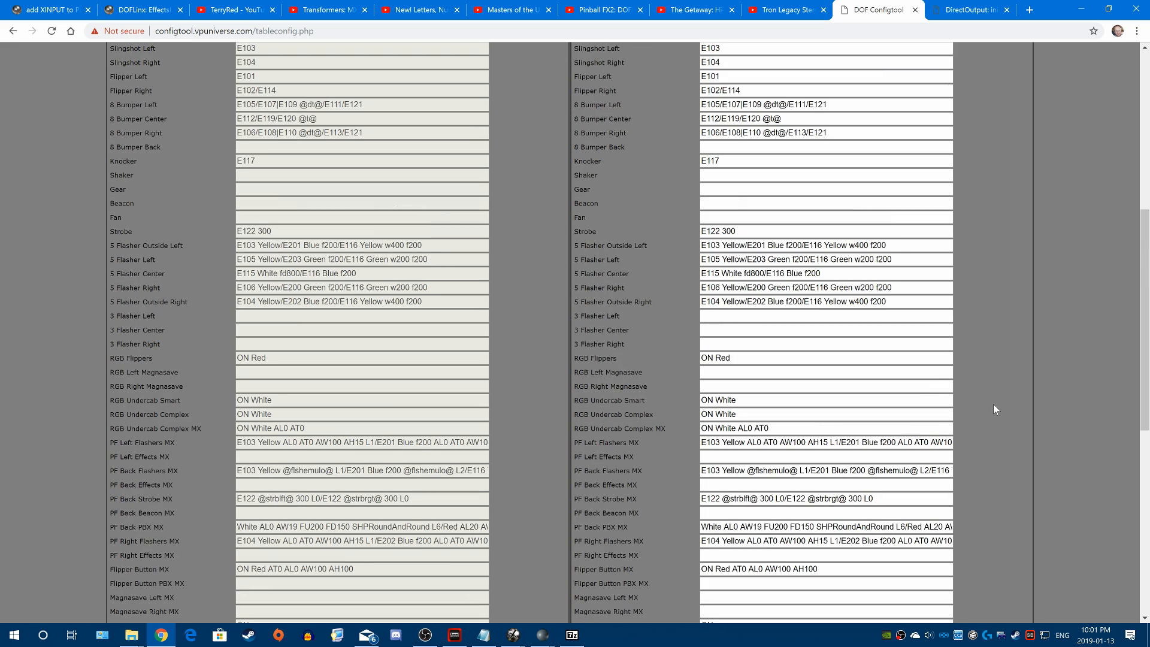
{"action": "scroll", "coordinate": [993, 400], "scroll_direction": "up", "scroll_amount": 7}
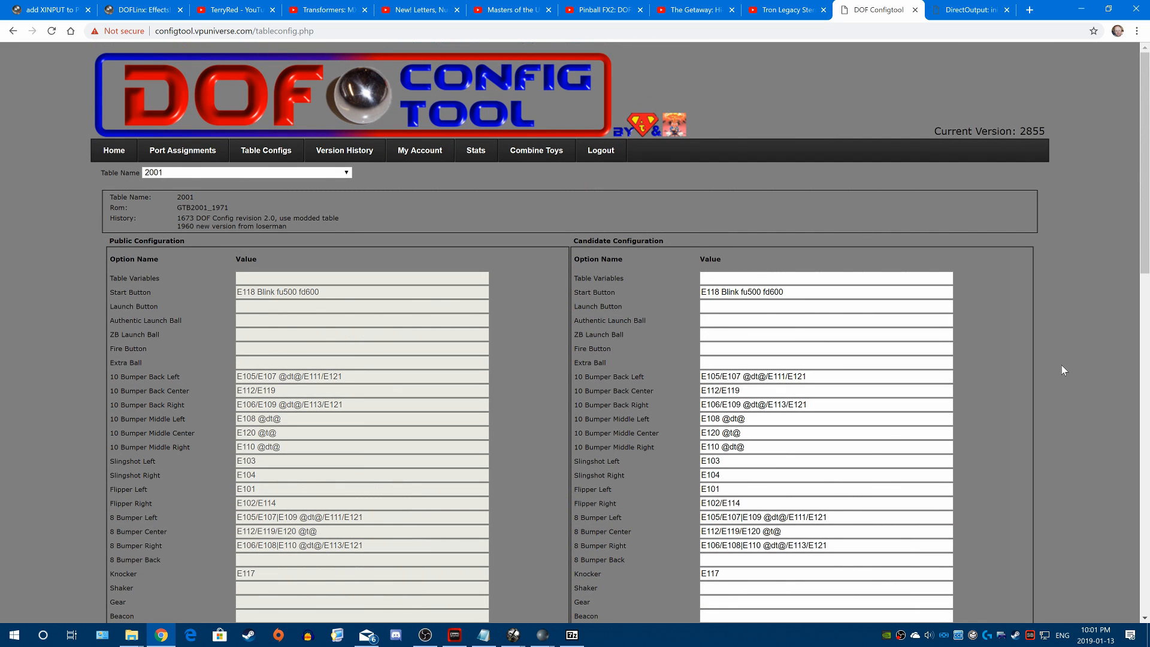
{"action": "scroll", "coordinate": [1061, 367], "scroll_direction": "down", "scroll_amount": 3}
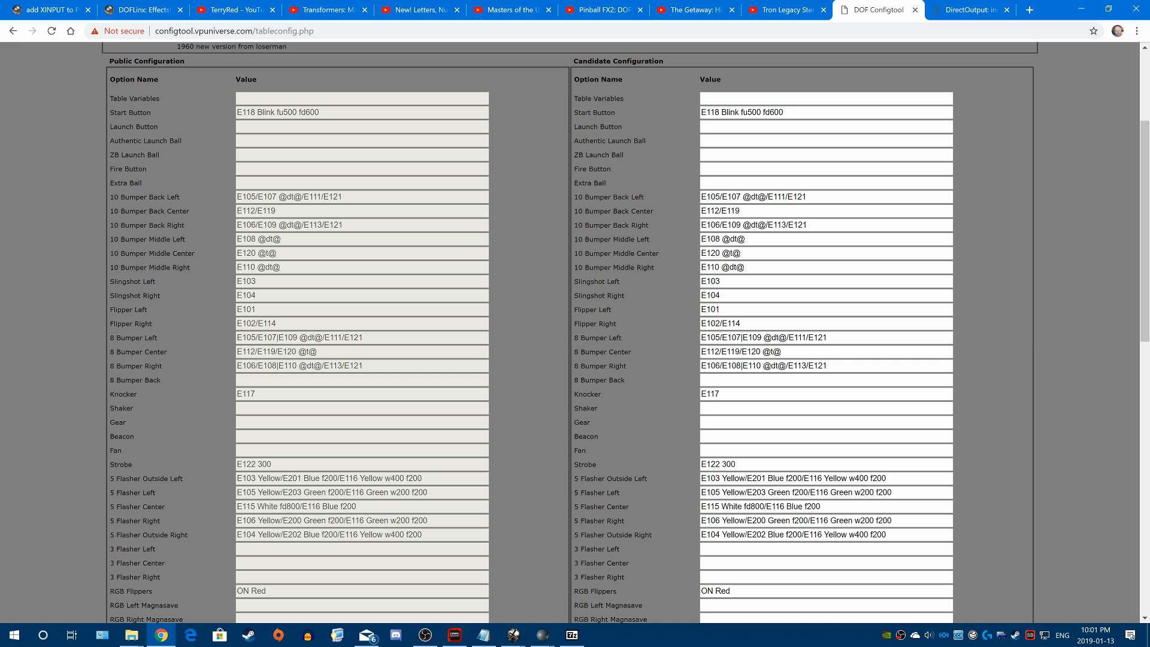
{"action": "scroll", "coordinate": [575, 329], "scroll_direction": "down", "scroll_amount": 3}
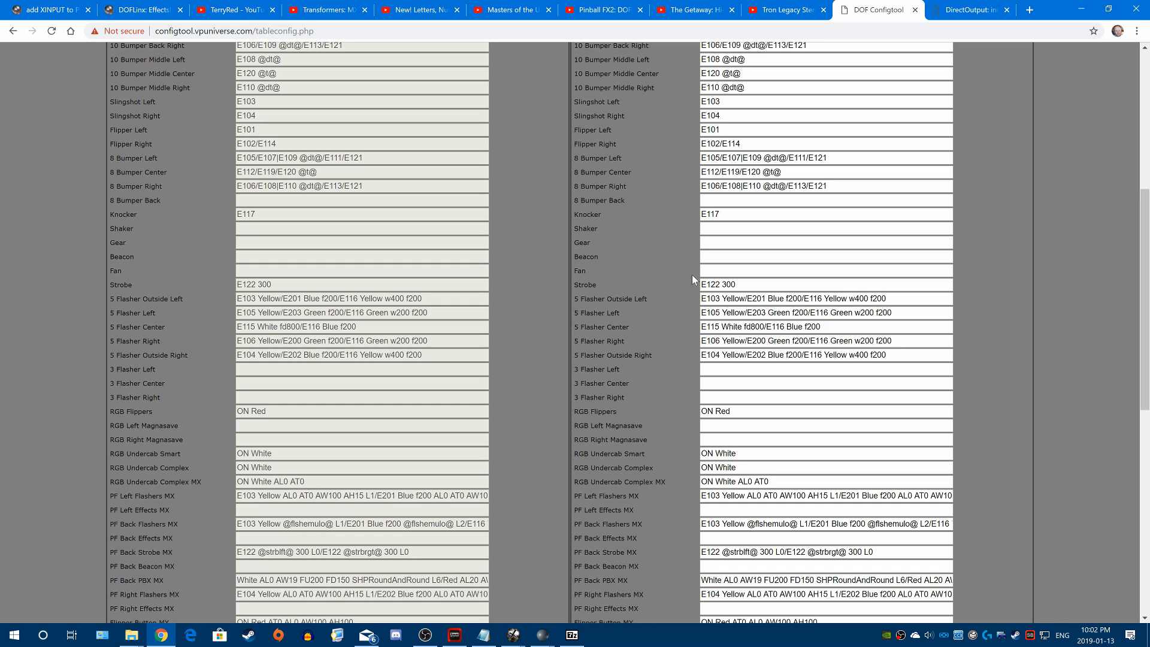
{"action": "scroll", "coordinate": [998, 307], "scroll_direction": "up", "scroll_amount": 4}
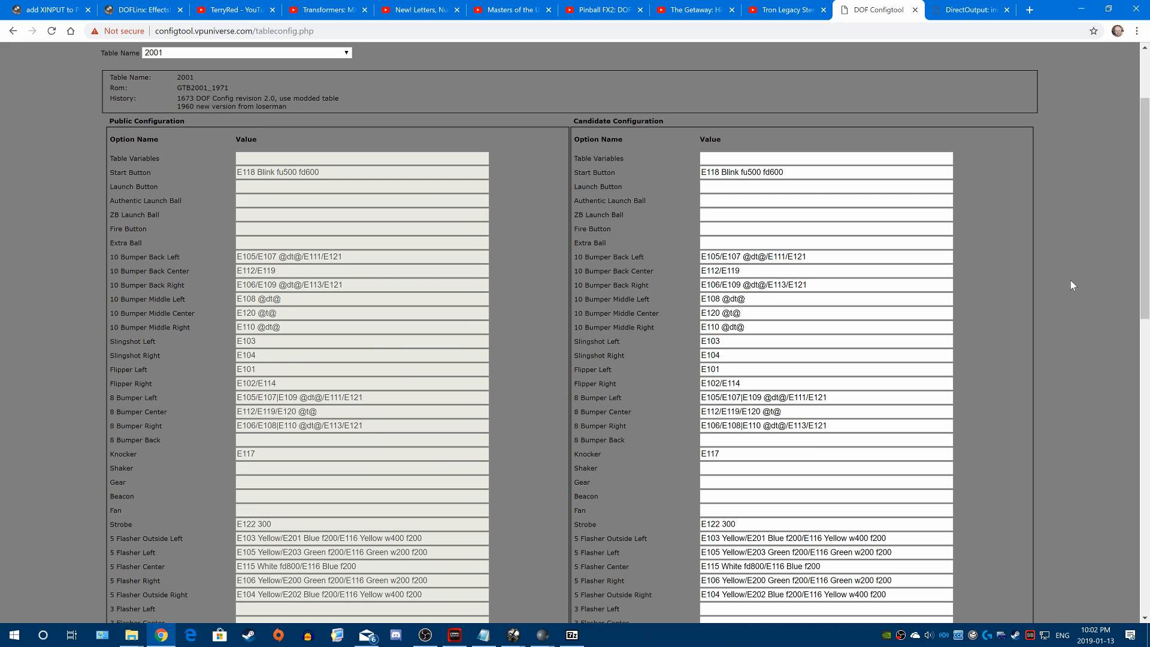
{"action": "scroll", "coordinate": [1068, 294], "scroll_direction": "down", "scroll_amount": 9}
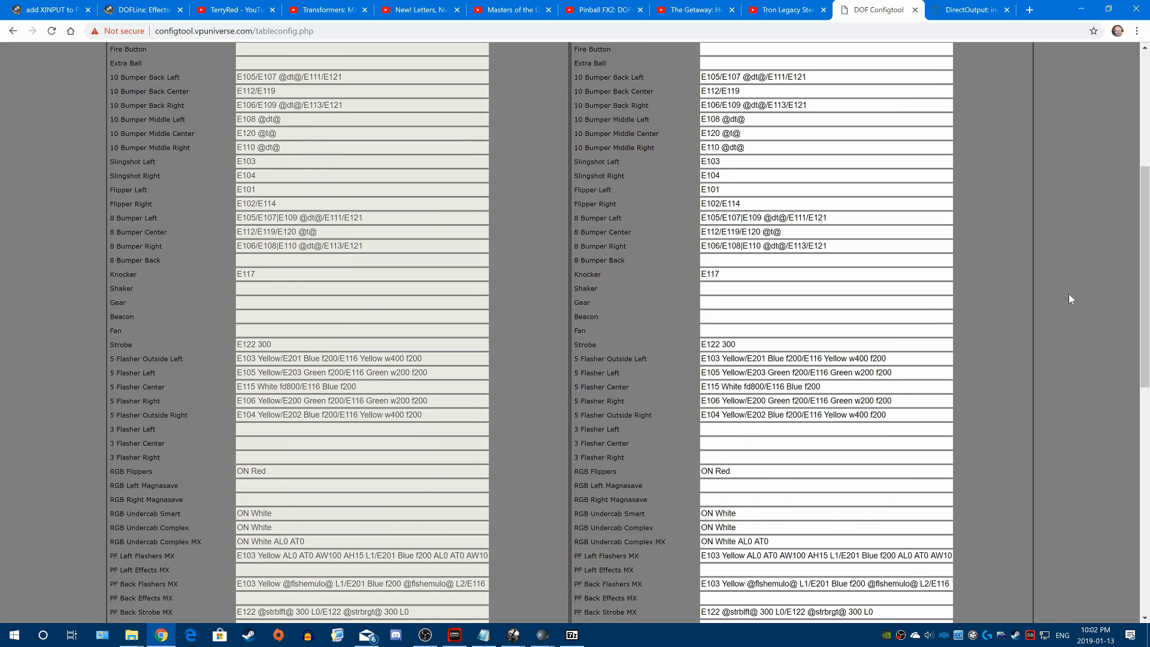
{"action": "scroll", "coordinate": [1052, 335], "scroll_direction": "down", "scroll_amount": 4}
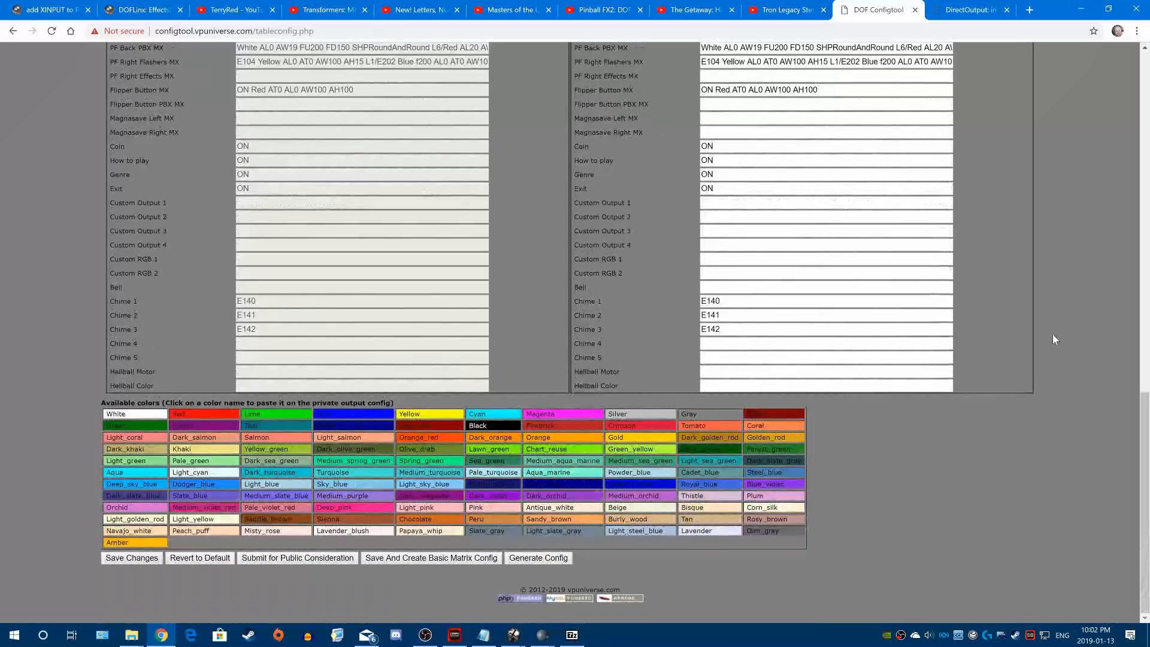
{"action": "scroll", "coordinate": [1051, 333], "scroll_direction": "up", "scroll_amount": 5}
{"action": "scroll", "coordinate": [1052, 332], "scroll_direction": "up", "scroll_amount": 4}
{"action": "scroll", "coordinate": [1052, 331], "scroll_direction": "up", "scroll_amount": 5}
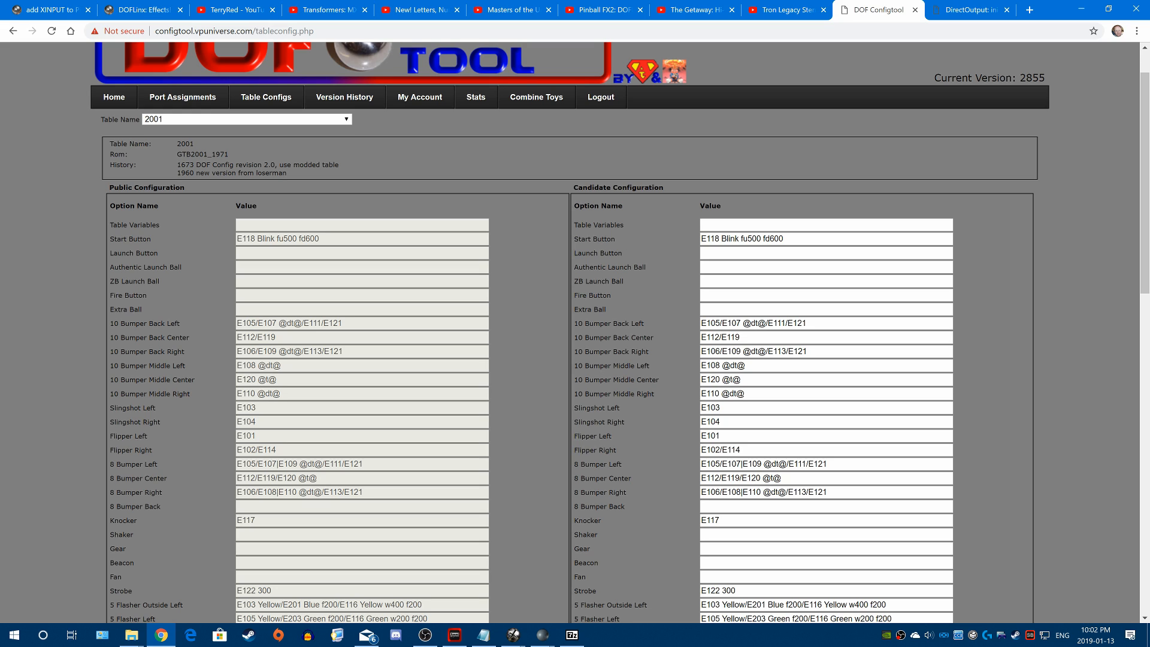
{"action": "left_click_drag", "start_coordinate": [701, 239], "coordinate": [720, 239]}
{"action": "left_click", "coordinate": [641, 258]}
- Load the Stranger Things Stranger Edition table config and review its public and candidate entries
{"action": "left_click", "coordinate": [350, 119]}
{"action": "left_click_drag", "start_coordinate": [350, 139], "coordinate": [352, 280]}
{"action": "left_click", "coordinate": [271, 284]}
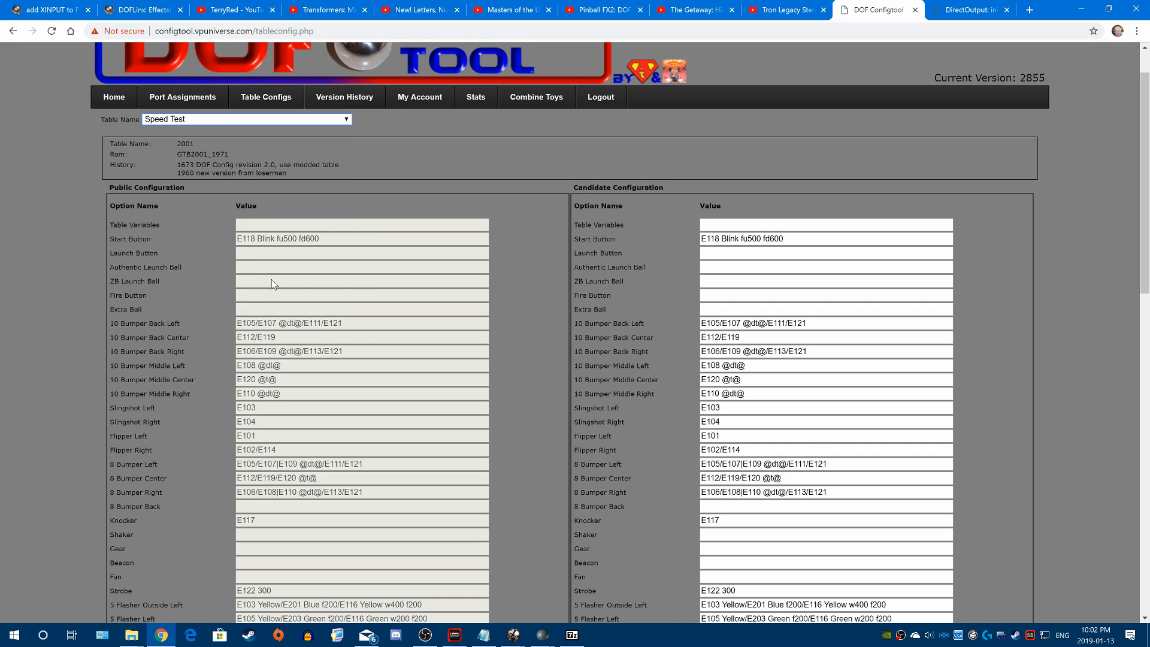
{"action": "type", "text": "st"}
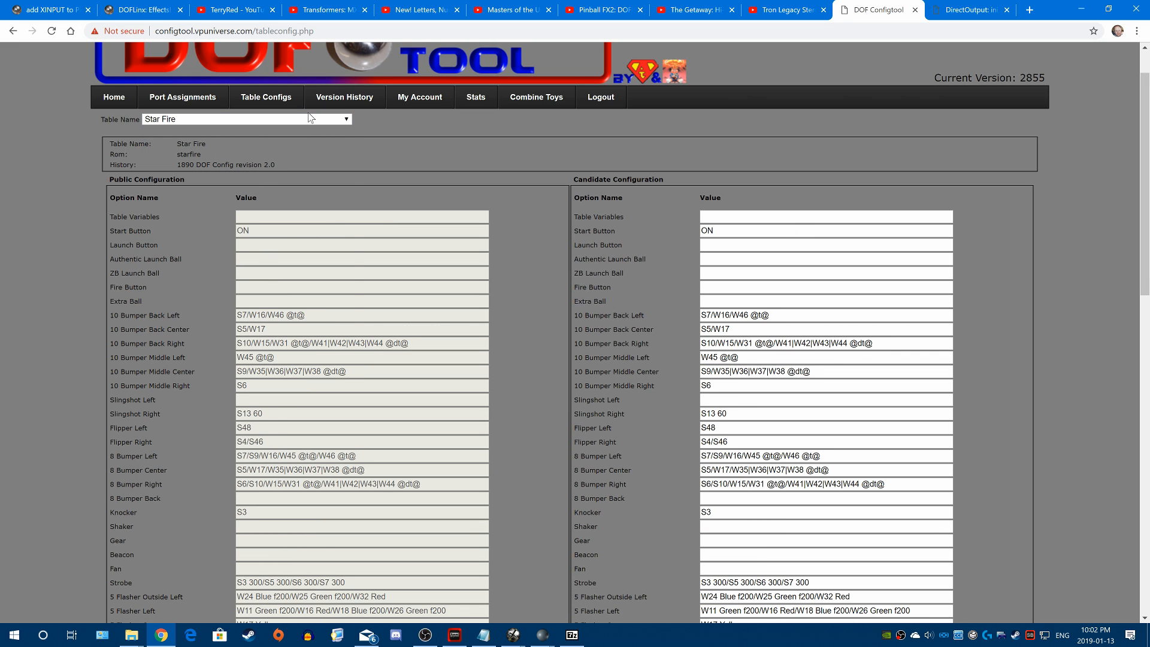
{"action": "left_click", "coordinate": [310, 117]}
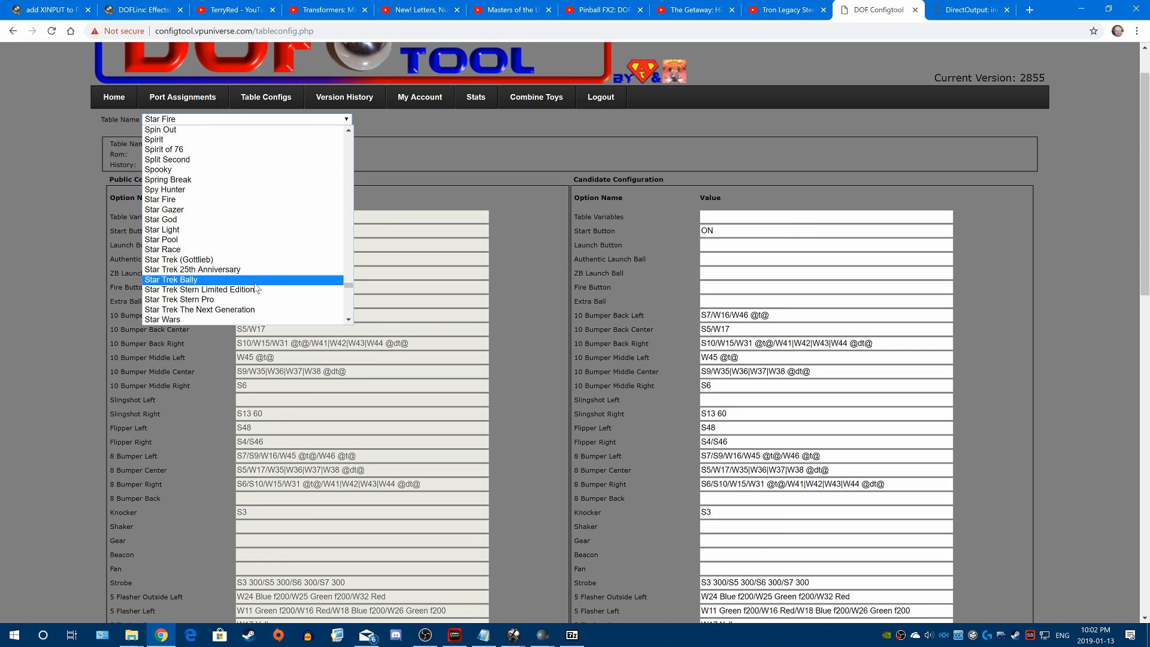
{"action": "scroll", "coordinate": [258, 311], "scroll_direction": "down", "scroll_amount": 2}
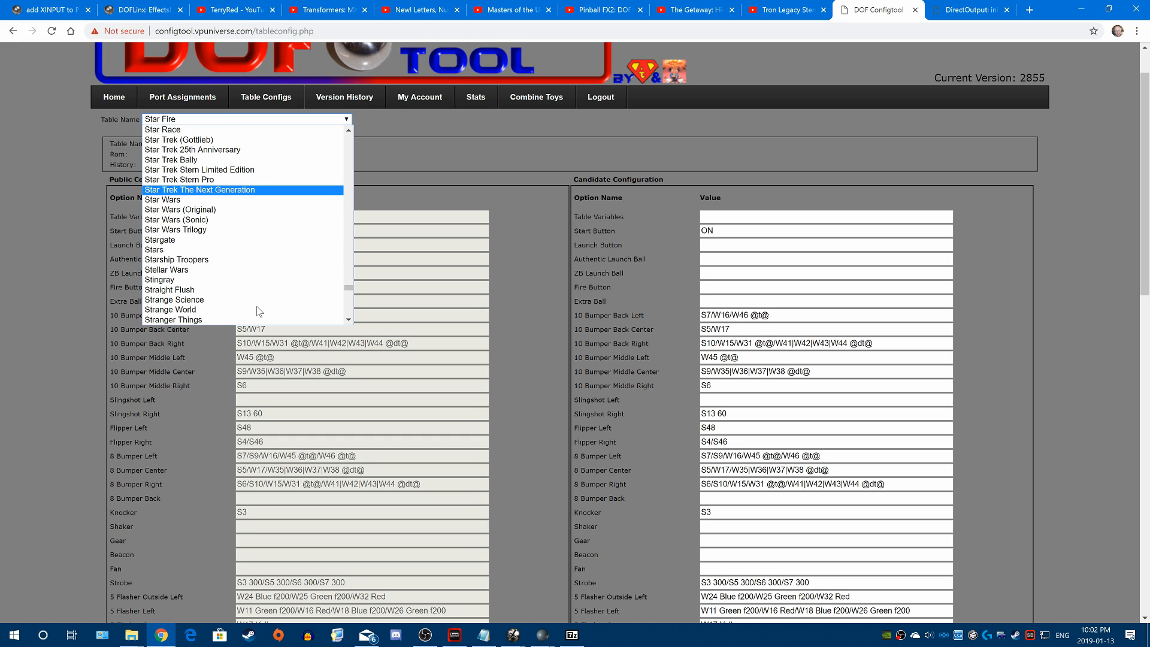
{"action": "scroll", "coordinate": [259, 310], "scroll_direction": "down", "scroll_amount": 2}
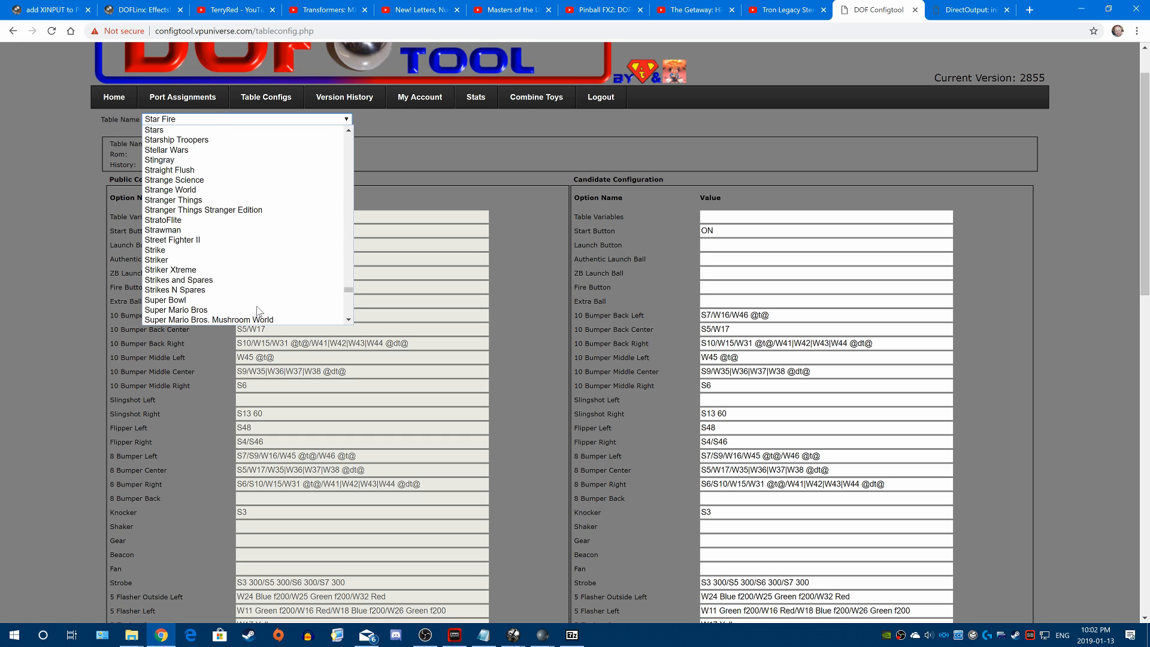
{"action": "left_click", "coordinate": [280, 211]}
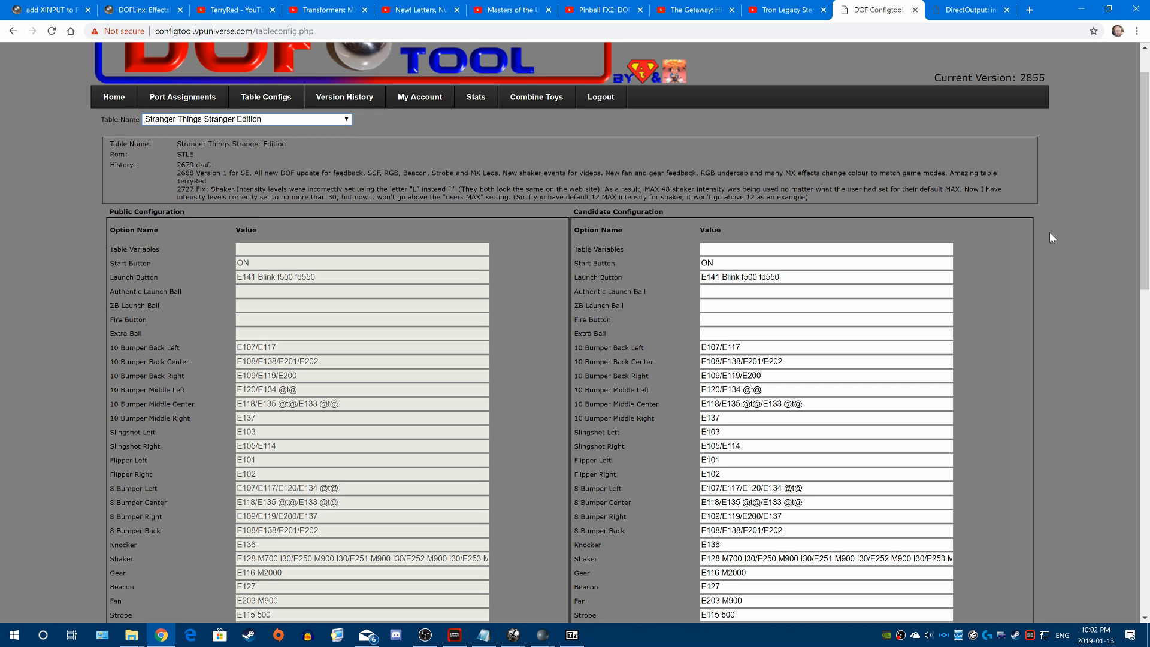
{"action": "scroll", "coordinate": [1049, 234], "scroll_direction": "down", "scroll_amount": 3}
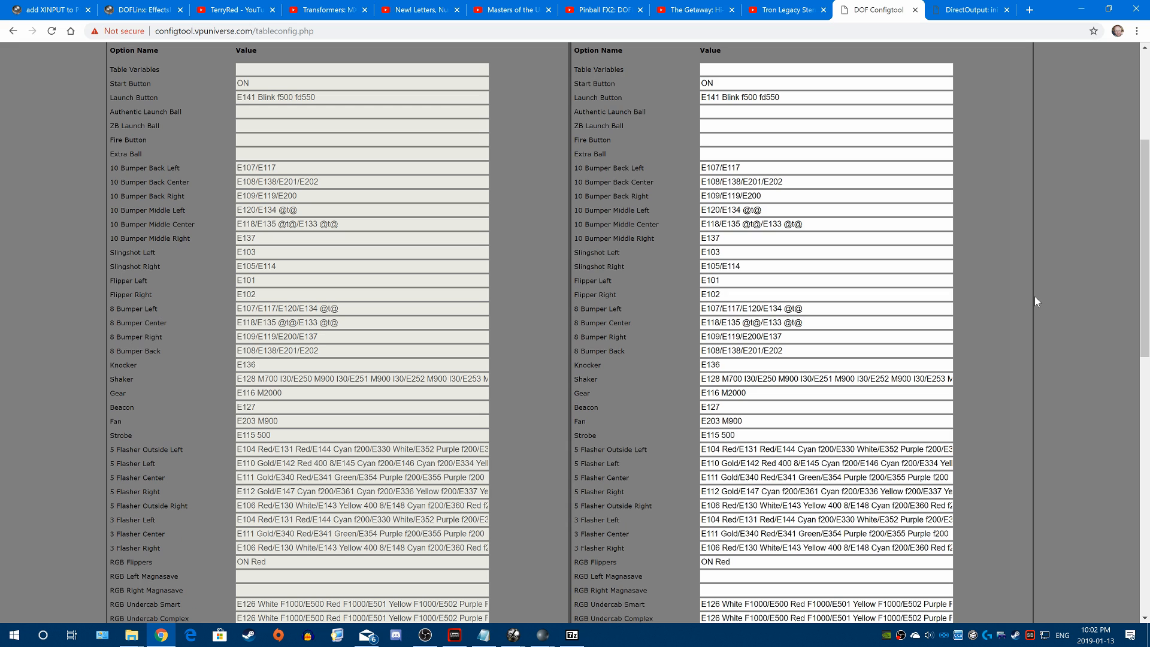
{"action": "scroll", "coordinate": [1035, 301], "scroll_direction": "up", "scroll_amount": 4}
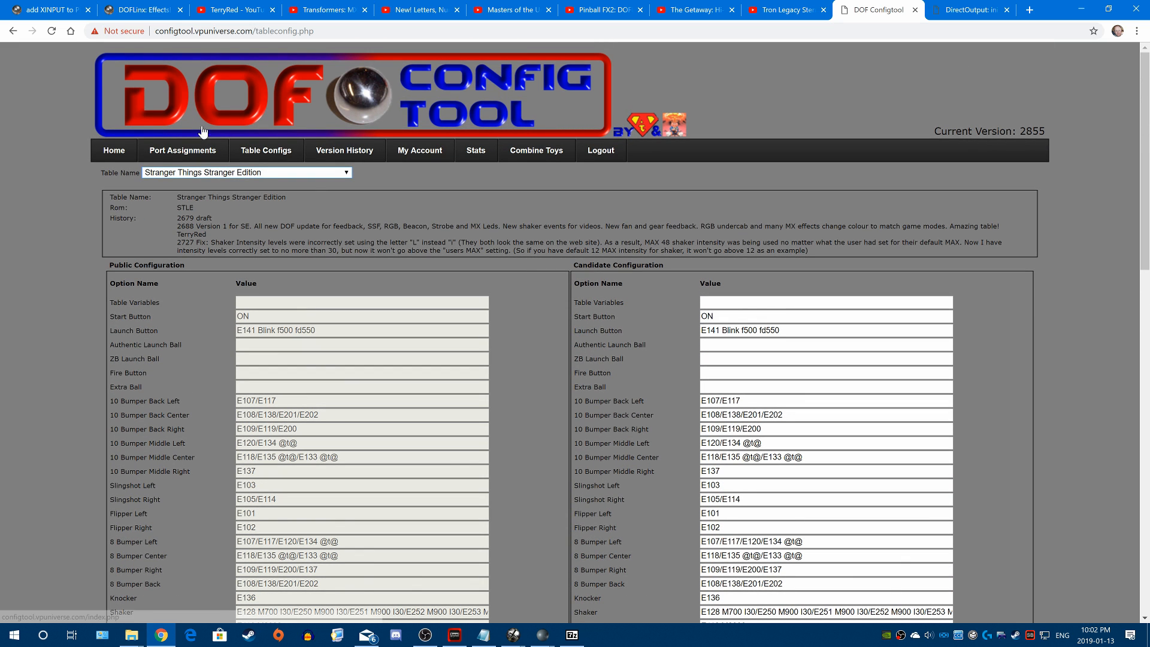
- Switch to the Starship Troopers table config and review its S and W triggers in the public and candidate configurations
{"action": "left_click", "coordinate": [346, 173]}
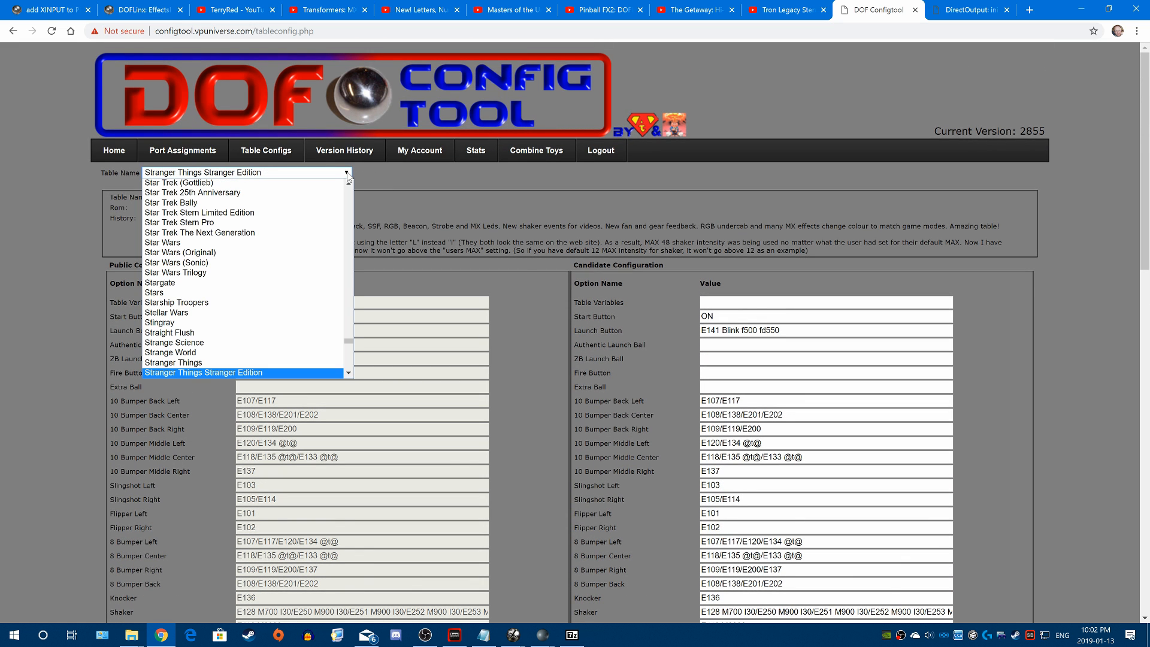
{"action": "left_click", "coordinate": [282, 303]}
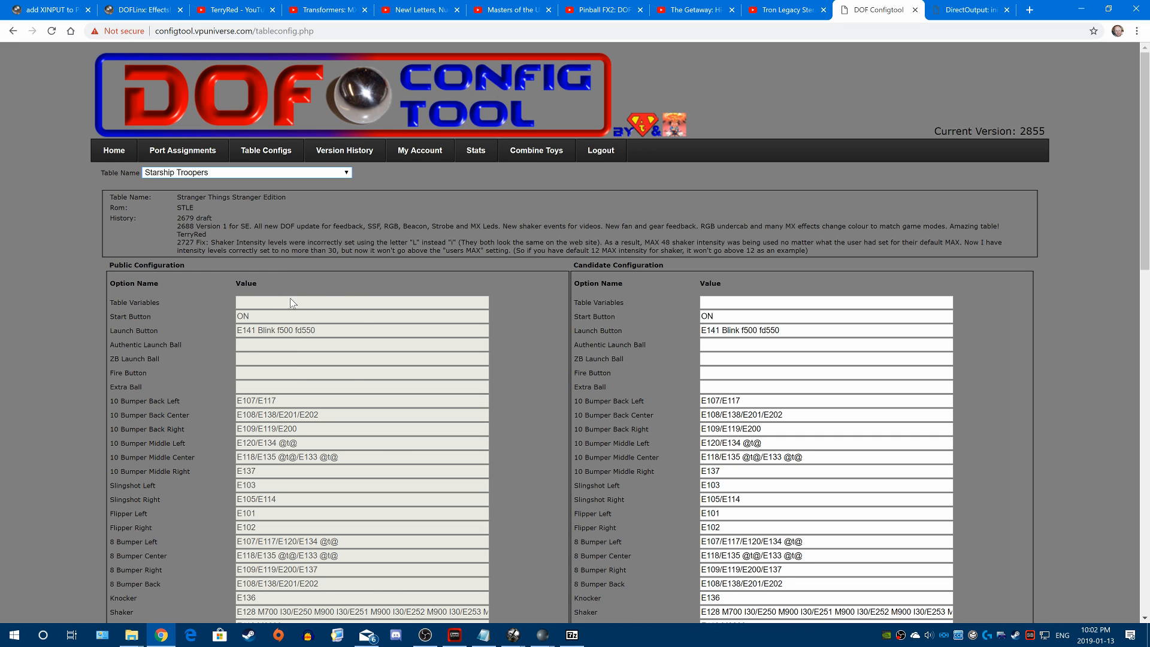
{"action": "scroll", "coordinate": [1058, 246], "scroll_direction": "down", "scroll_amount": 1}
{"action": "scroll", "coordinate": [1058, 245], "scroll_direction": "down", "scroll_amount": 3}
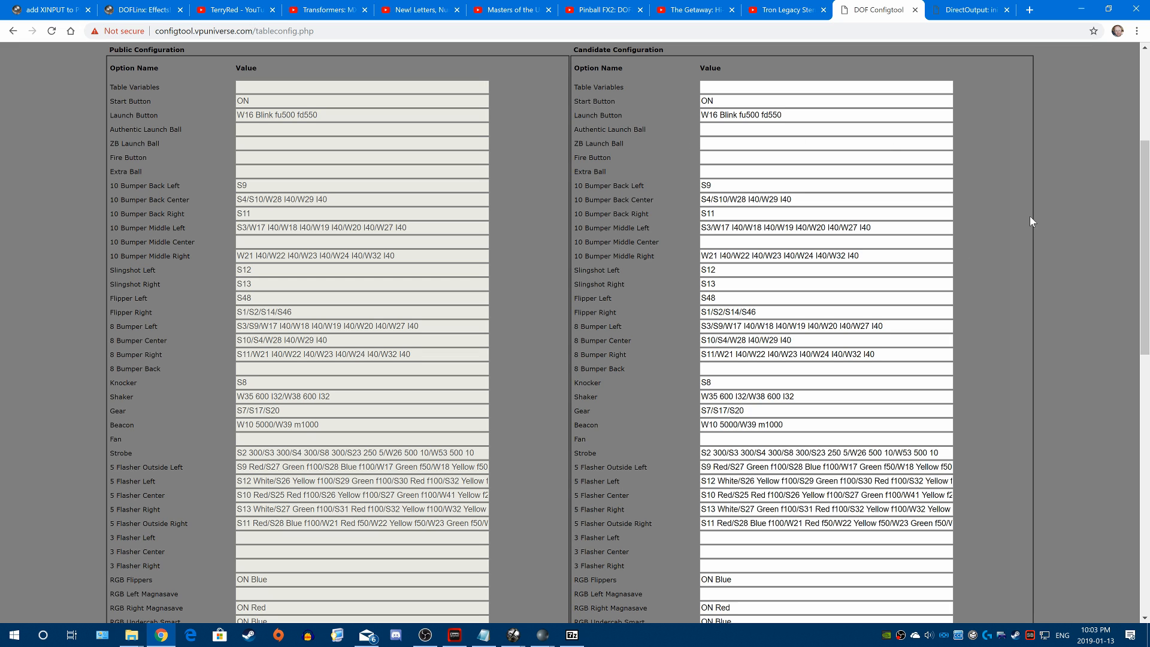
{"action": "scroll", "coordinate": [1030, 216], "scroll_direction": "up", "scroll_amount": 3}
{"action": "scroll", "coordinate": [1029, 216], "scroll_direction": "down", "scroll_amount": 3}
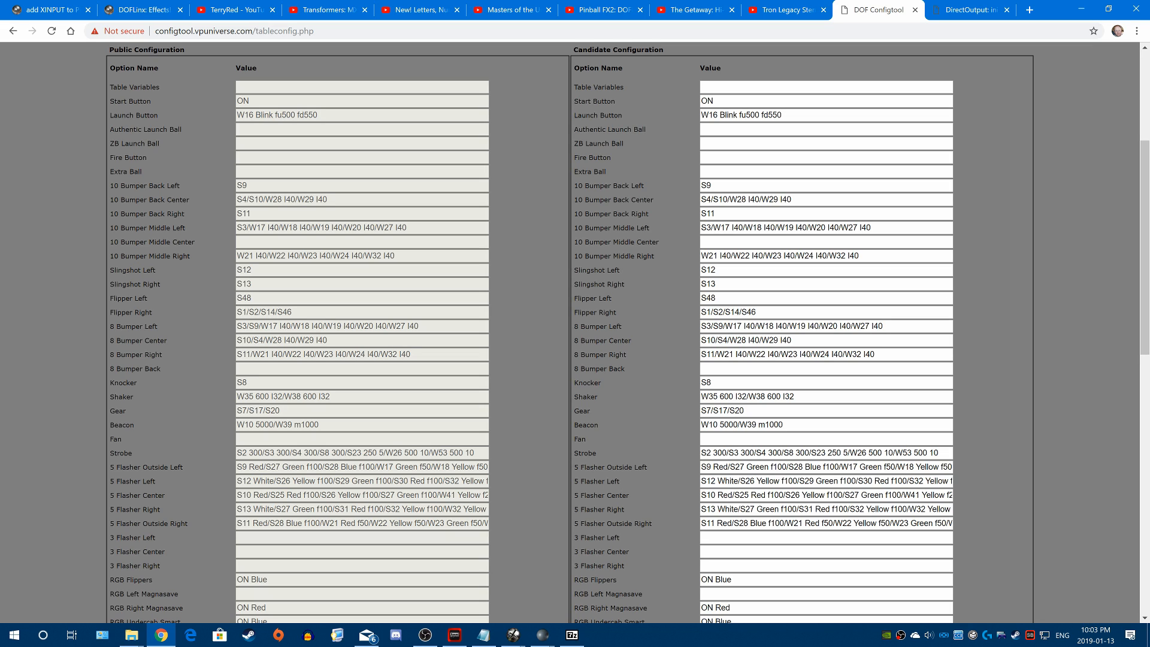
- Point out the S8 trigger in the candidate Knocker field and the S48 trigger in the Flipper Left field
{"action": "double_click", "coordinate": [707, 383]}
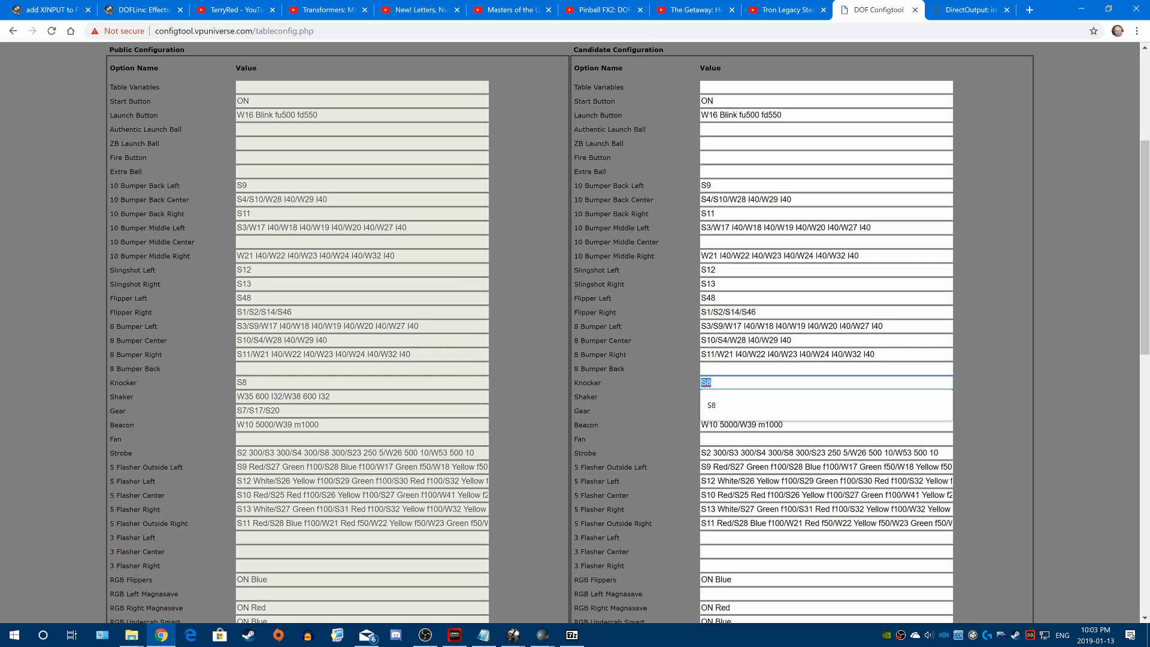
{"action": "double_click", "coordinate": [713, 298]}
{"action": "left_click", "coordinate": [1011, 249]}
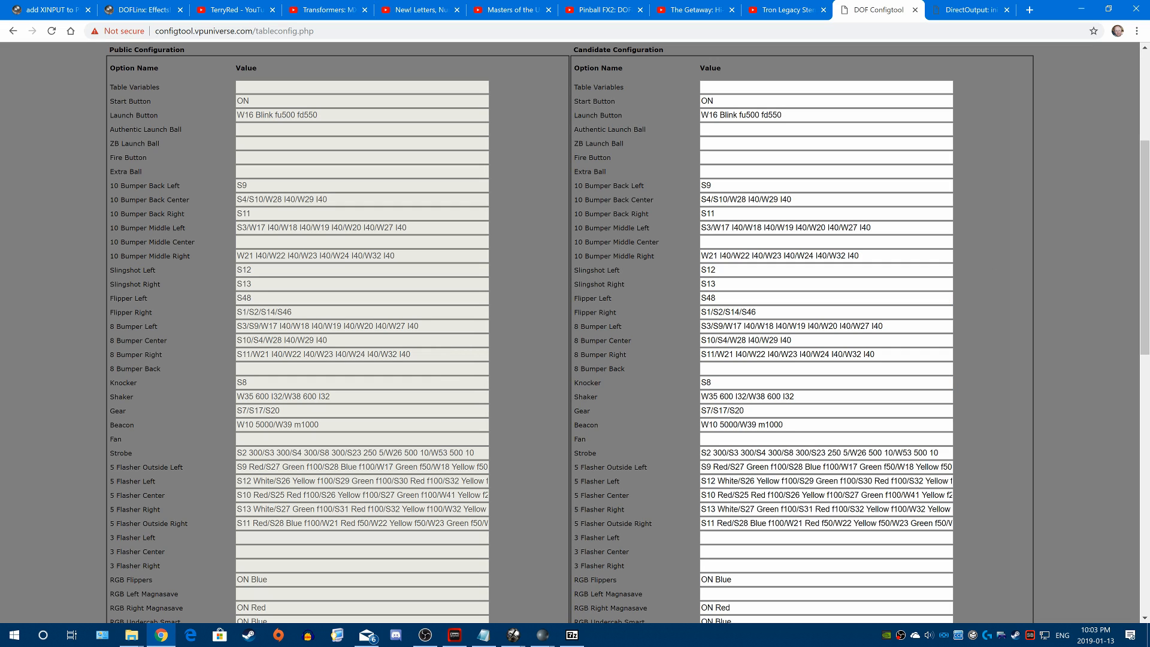
- Switch to the Stranger Things script in Visual Pinball and highlight the DOF 126, DOFOn undercab command in Sub GiOn
{"action": "mouse_move", "coordinate": [515, 639]}
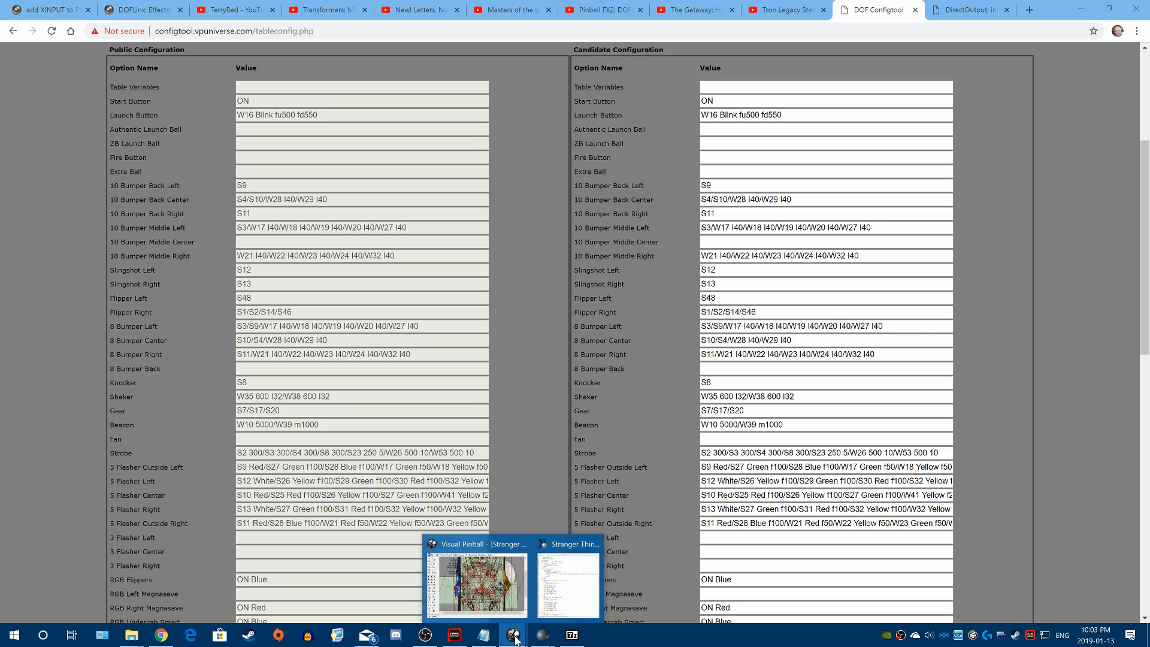
{"action": "mouse_move", "coordinate": [546, 606]}
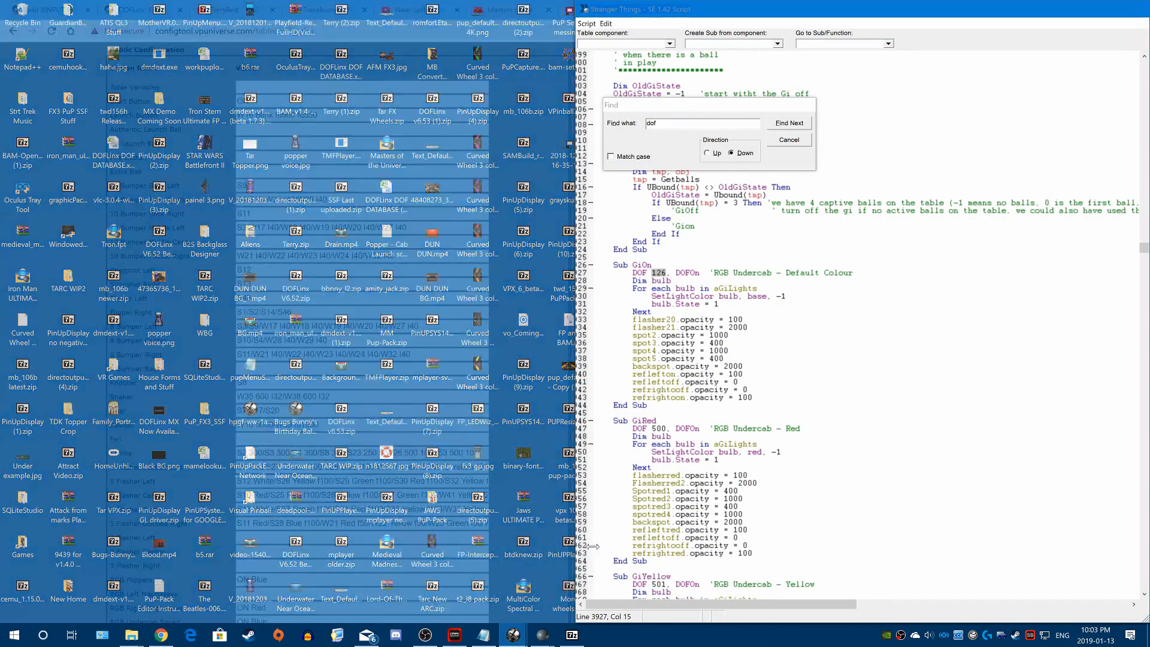
{"action": "left_click", "coordinate": [546, 606]}
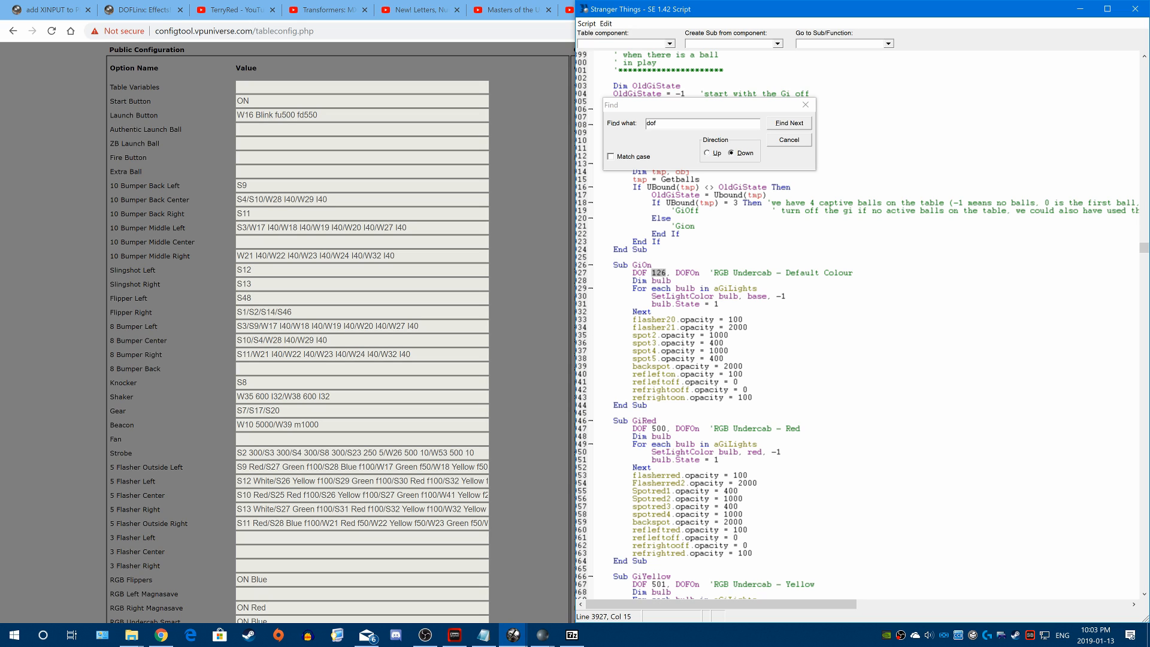
{"action": "left_click", "coordinate": [633, 273]}
{"action": "left_click_drag", "start_coordinate": [632, 273], "coordinate": [683, 273]}
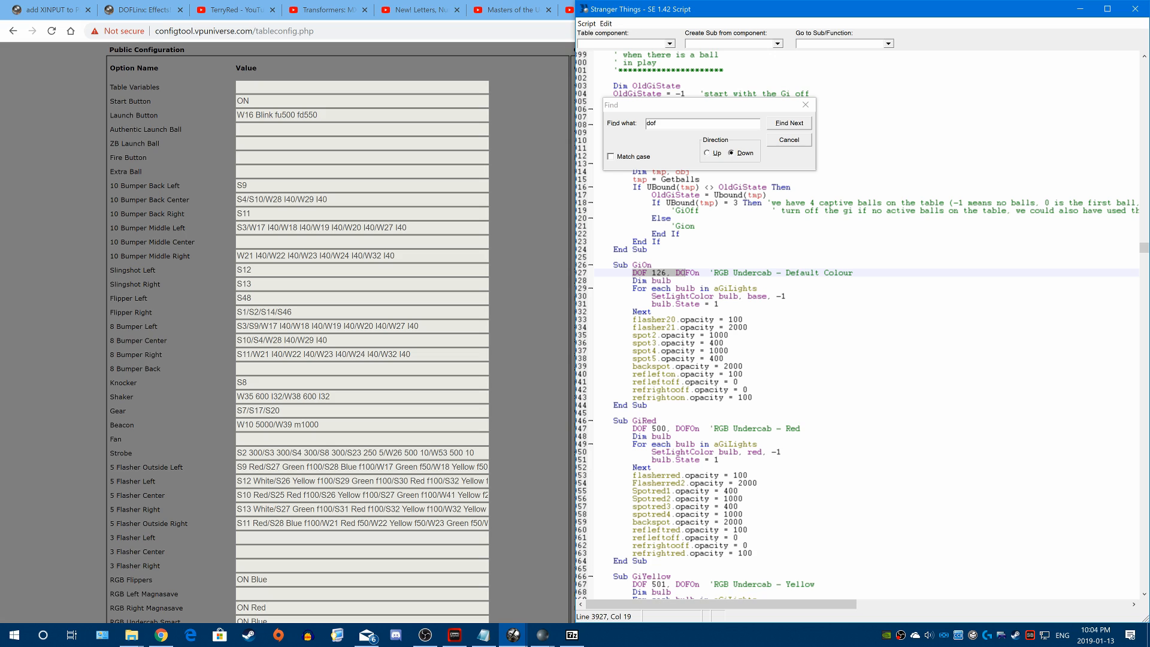
{"action": "left_click", "coordinate": [652, 273]}
{"action": "left_click_drag", "start_coordinate": [632, 273], "coordinate": [854, 273]}
{"action": "left_click_drag", "start_coordinate": [749, 309], "coordinate": [752, 304]}
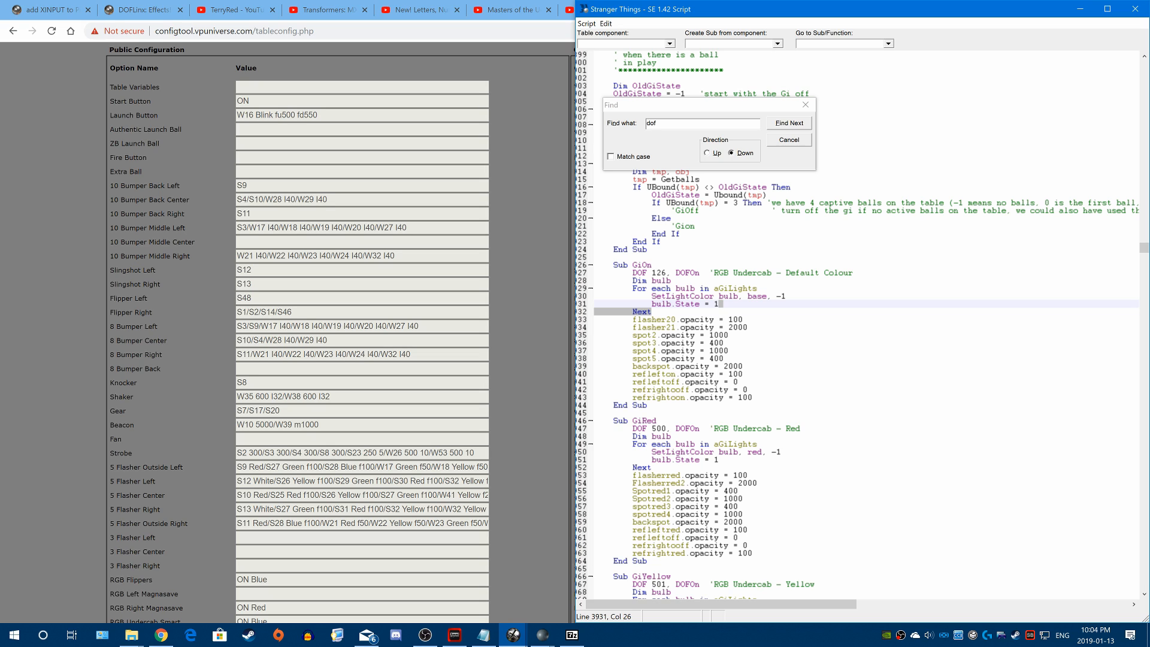
{"action": "left_click", "coordinate": [655, 272]}
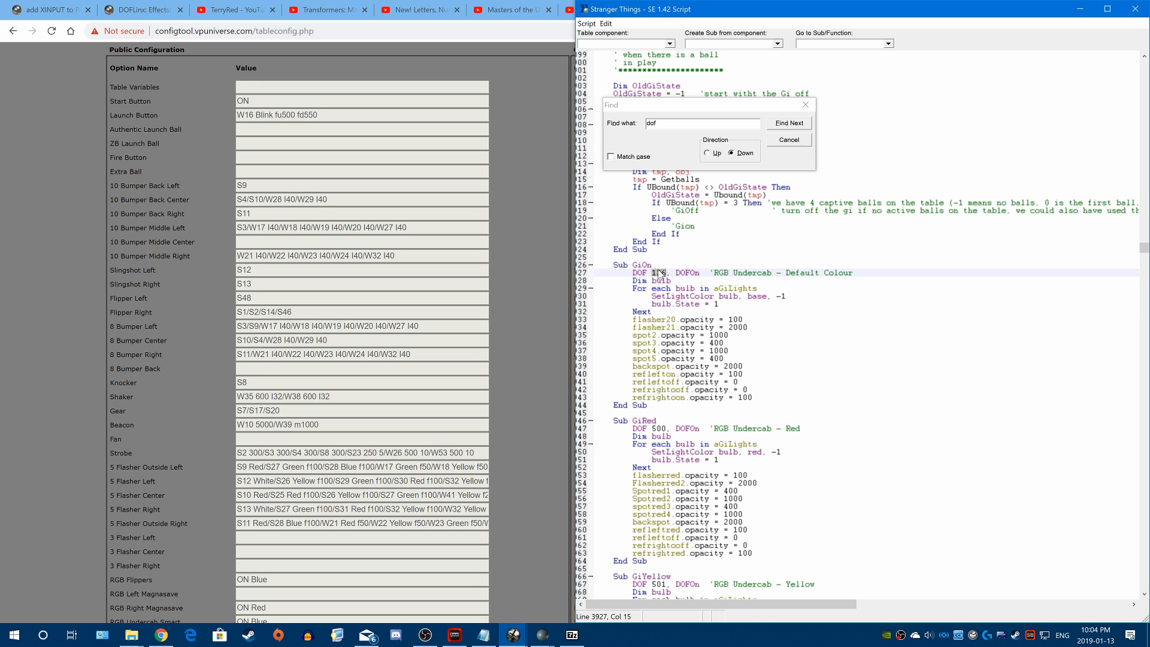
{"action": "left_click", "coordinate": [1146, 3]}
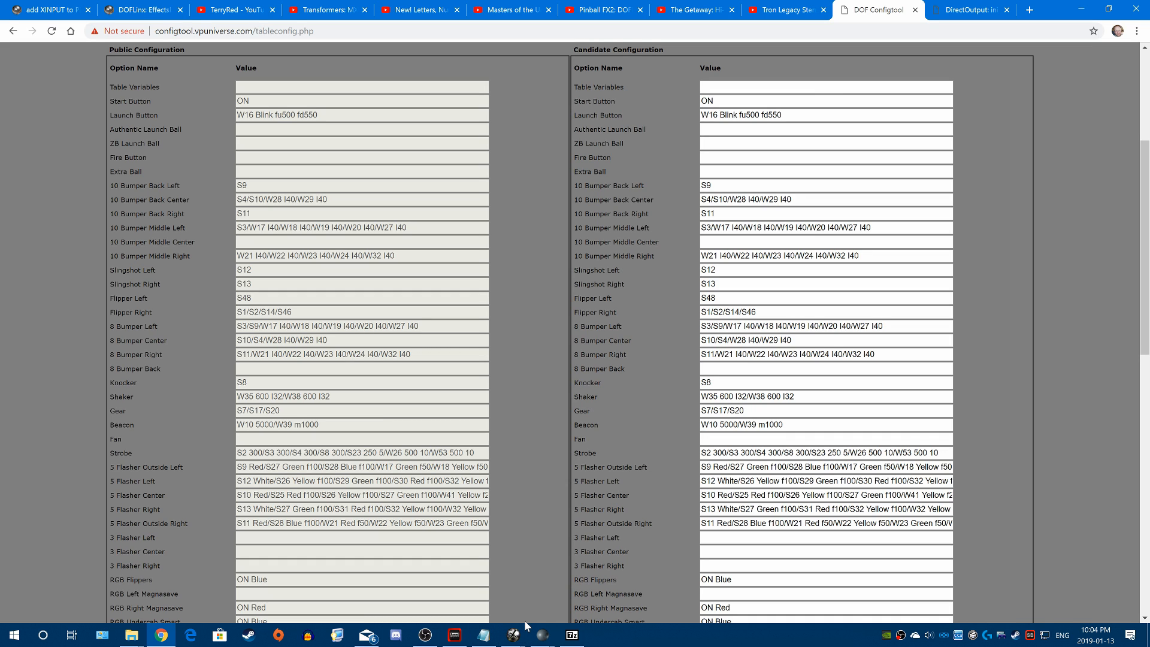
- Switch to the TronLegacy script in Future Pinball and highlight the FF_DOF "E",497,-1 line in DOFLinx_LC_SloMo_Start
{"action": "mouse_move", "coordinate": [545, 642]}
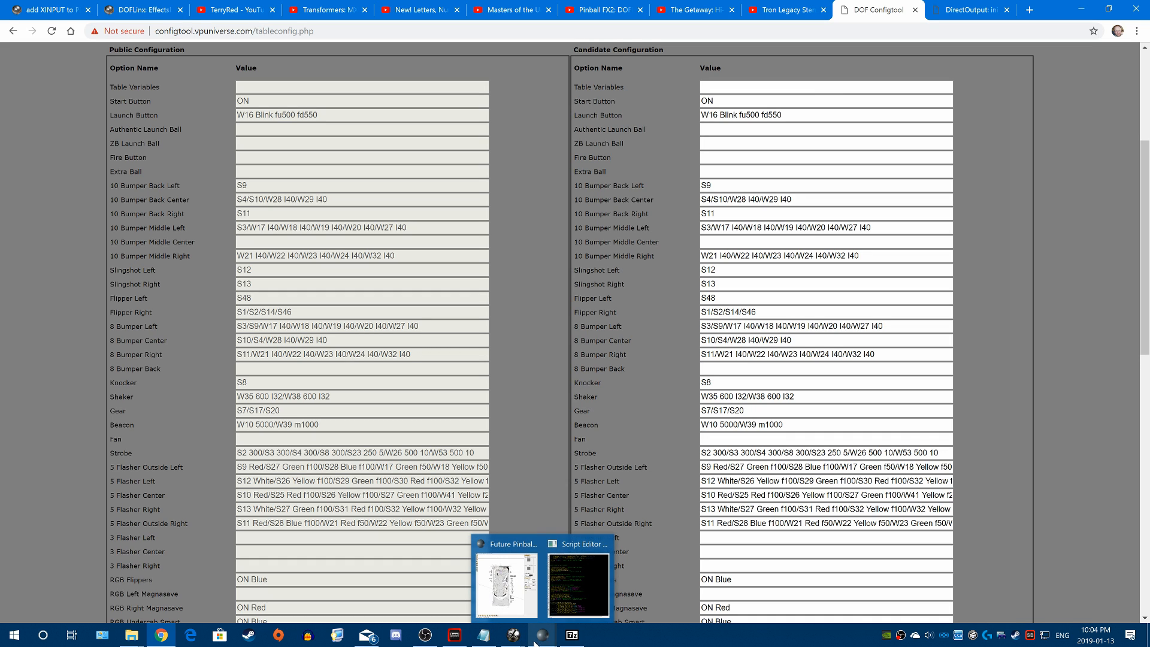
{"action": "left_click", "coordinate": [571, 584]}
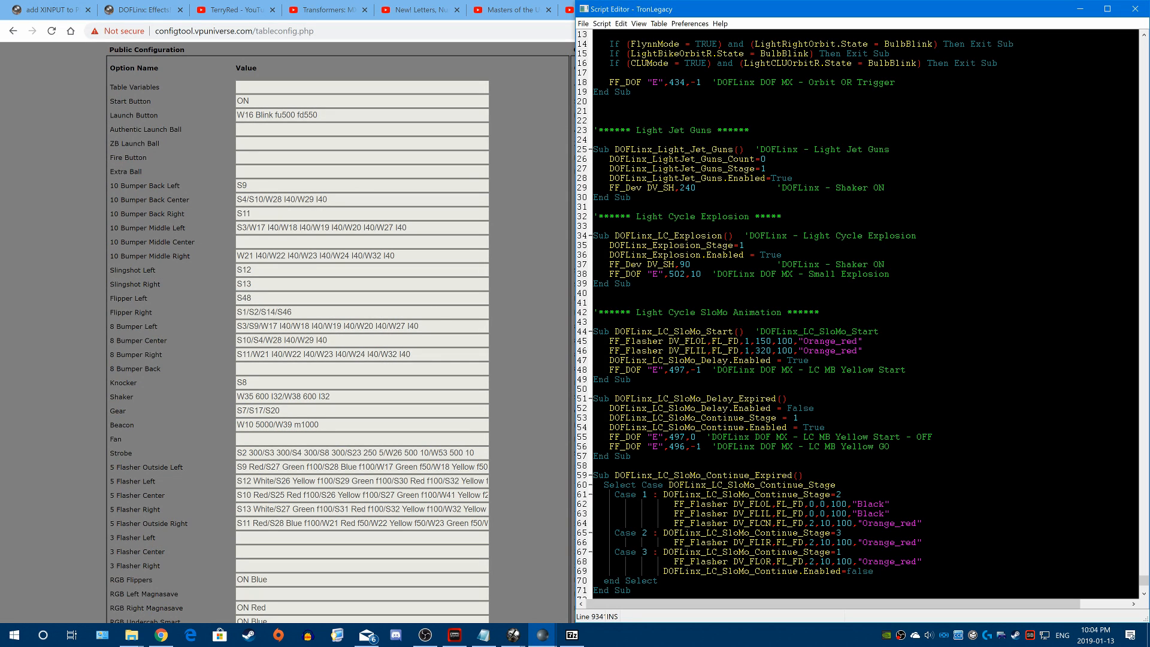
{"action": "left_click_drag", "start_coordinate": [906, 370], "coordinate": [609, 370]}
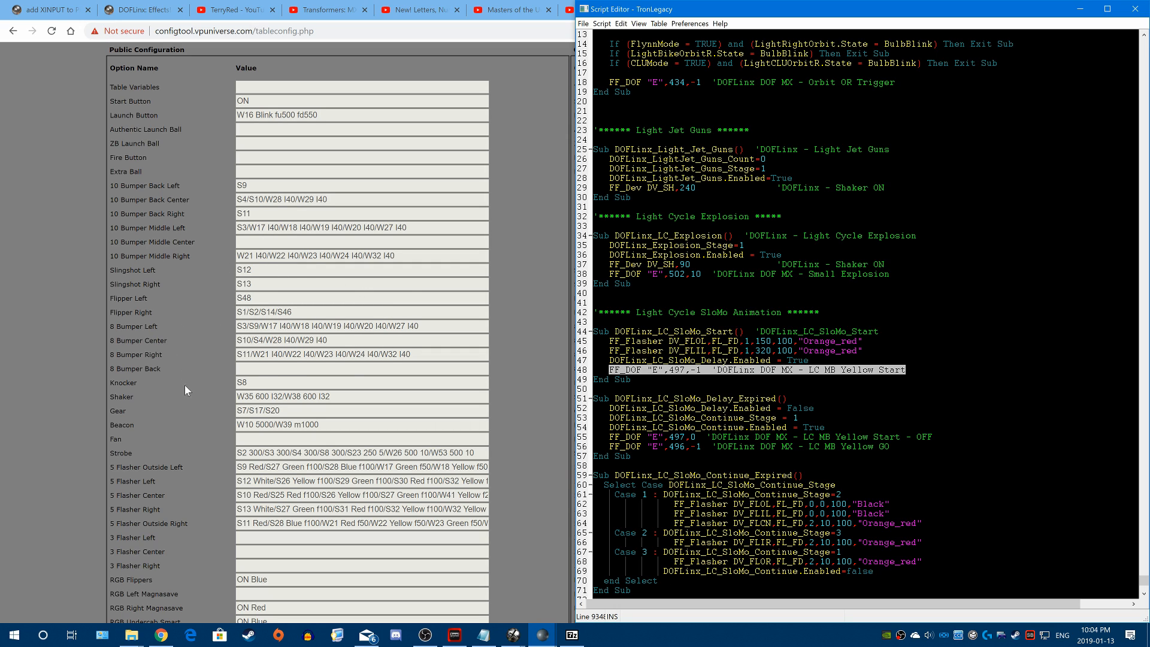
{"action": "left_click", "coordinate": [719, 379]}
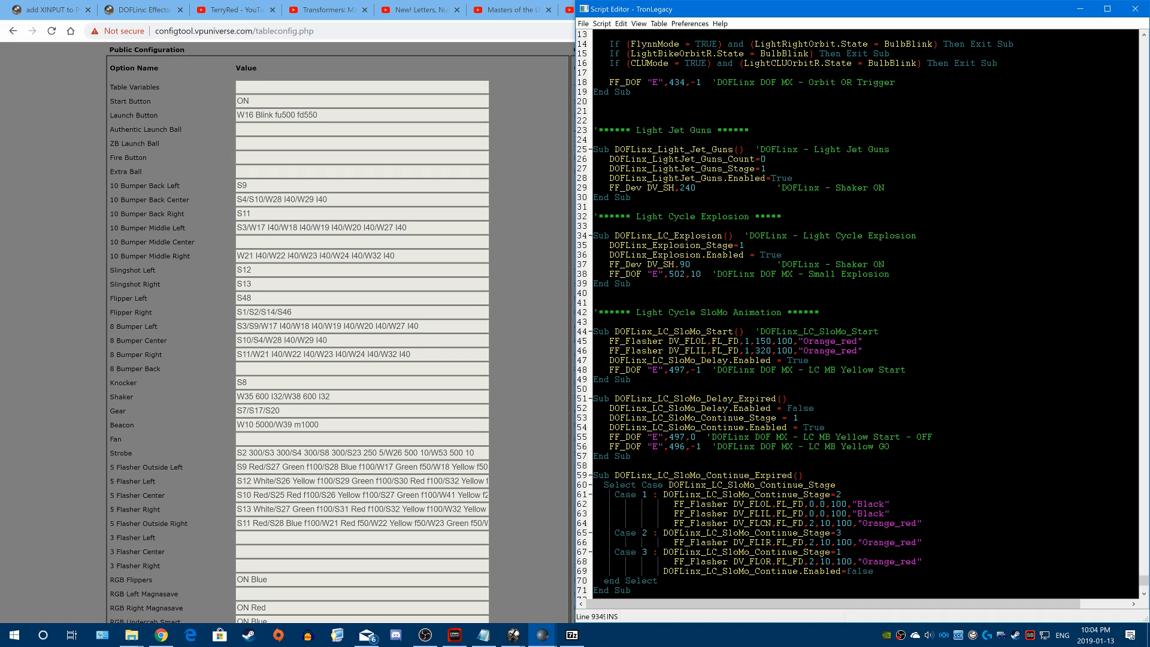
{"action": "left_click", "coordinate": [523, 406]}
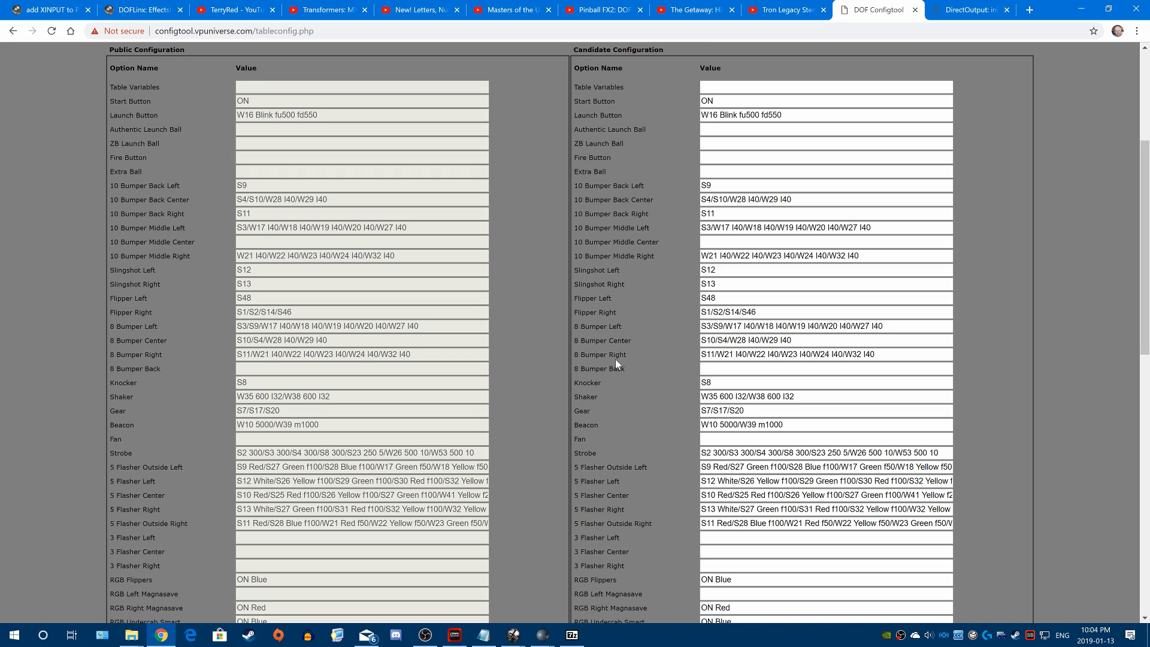
- Load the FP: Tron Legacy (Stern)(Ultimate) table config in DOF Configtool and review its entries down to the MX effects
{"action": "scroll", "coordinate": [615, 359], "scroll_direction": "up", "scroll_amount": 4}
{"action": "left_click", "coordinate": [279, 176]}
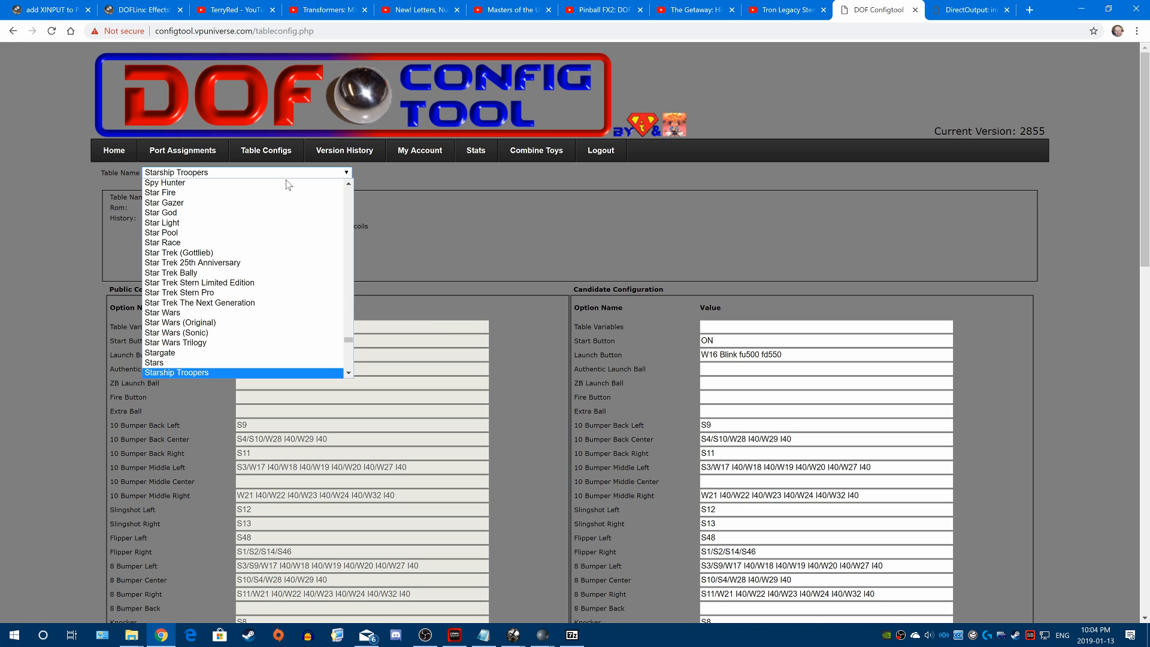
{"action": "type", "text": "tr"}
{"action": "scroll", "coordinate": [277, 335], "scroll_direction": "down", "scroll_amount": 4}
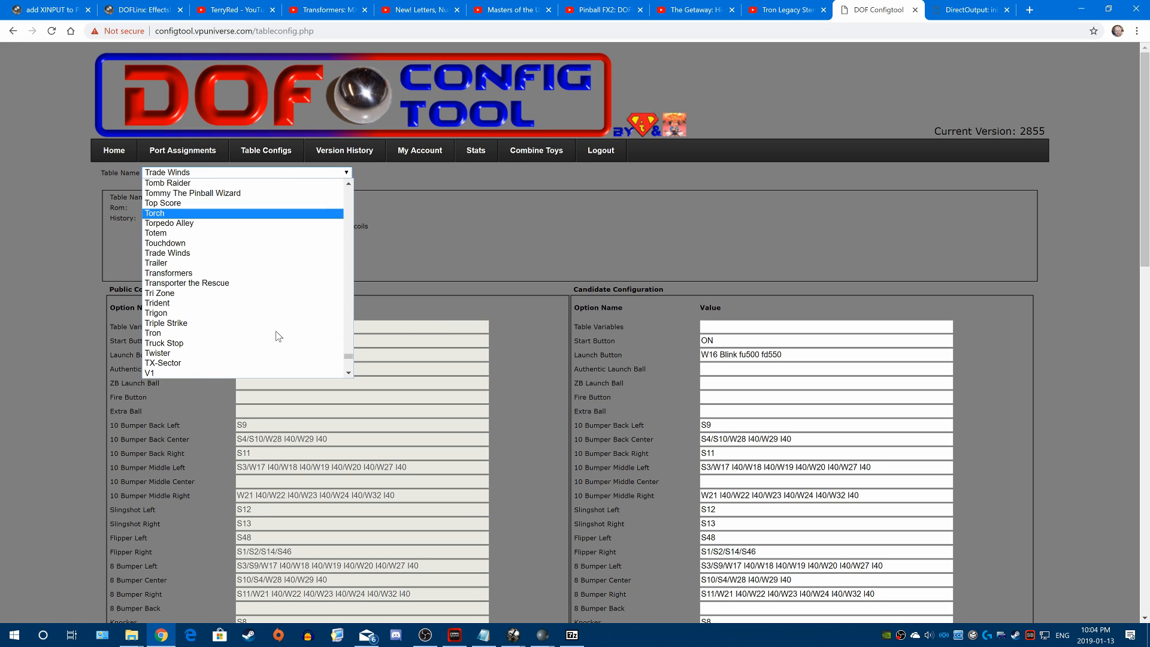
{"action": "scroll", "coordinate": [261, 280], "scroll_direction": "down", "scroll_amount": 2}
{"action": "scroll", "coordinate": [262, 280], "scroll_direction": "up", "scroll_amount": 15}
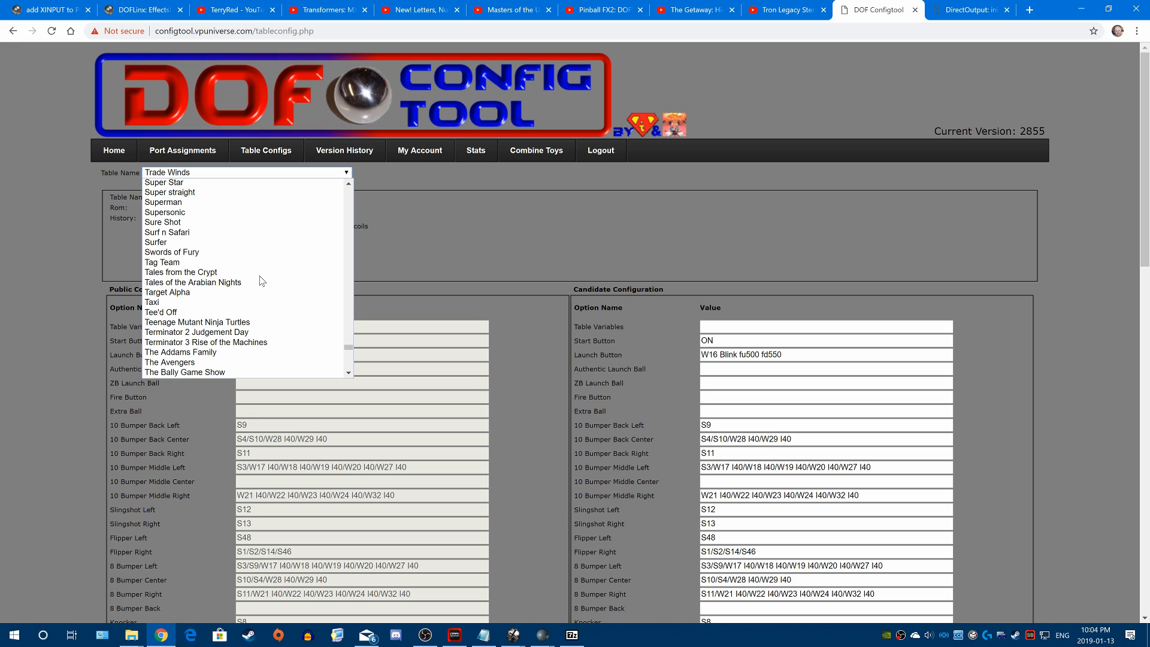
{"action": "key", "text": "f"}
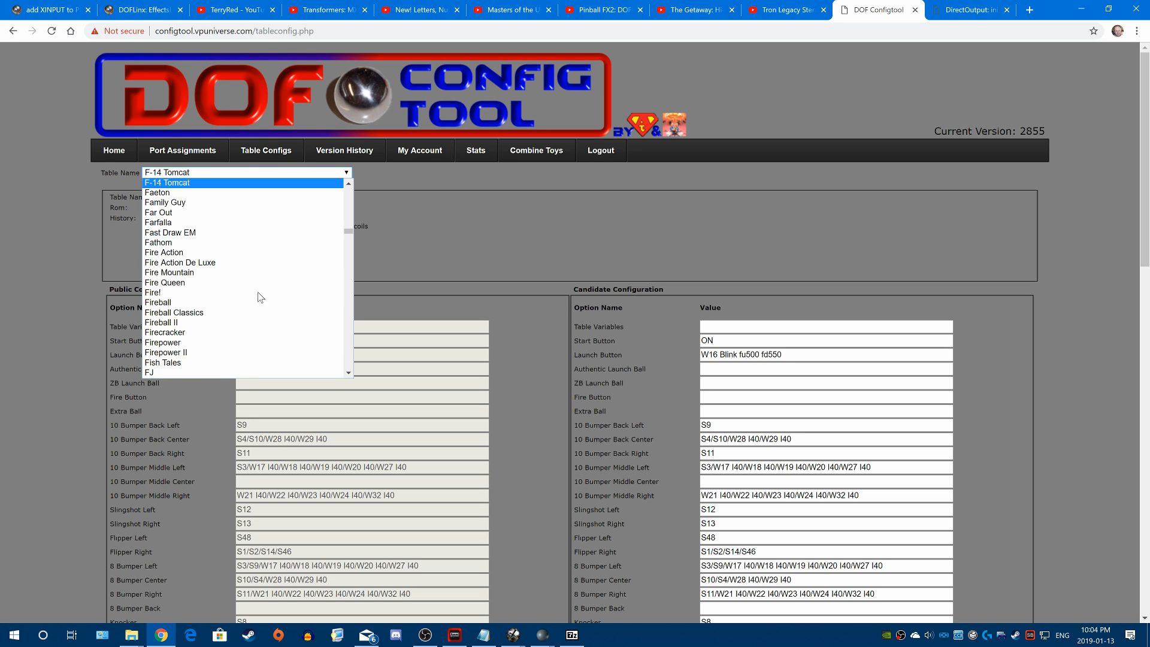
{"action": "scroll", "coordinate": [257, 293], "scroll_direction": "down", "scroll_amount": 13}
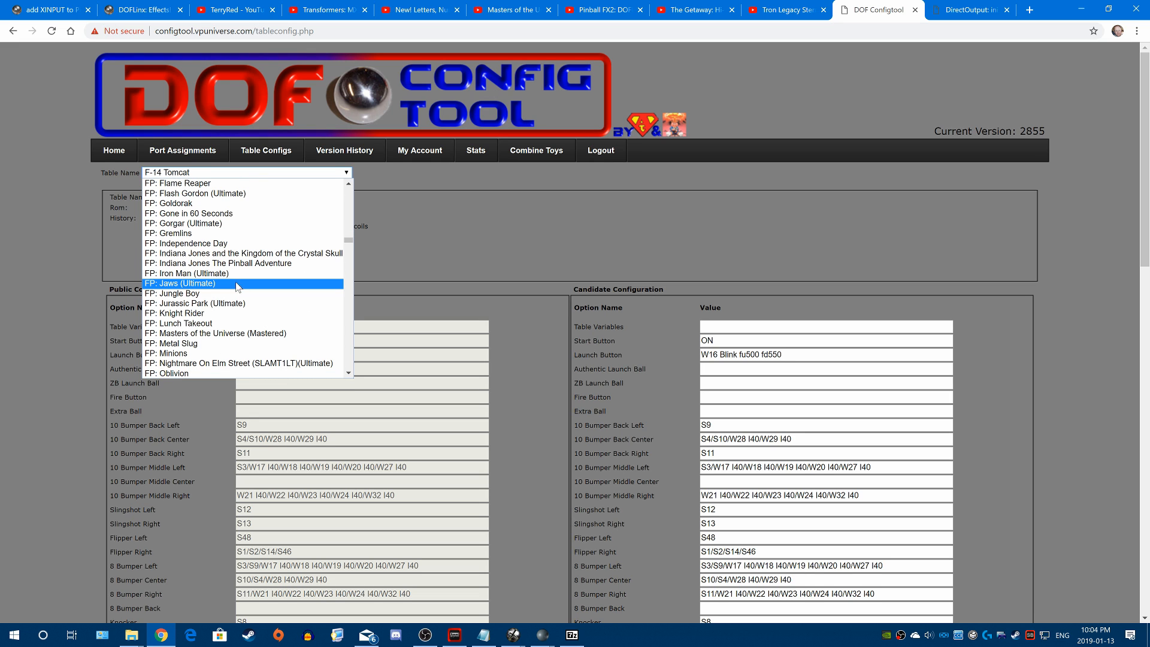
{"action": "scroll", "coordinate": [234, 287], "scroll_direction": "down", "scroll_amount": 10}
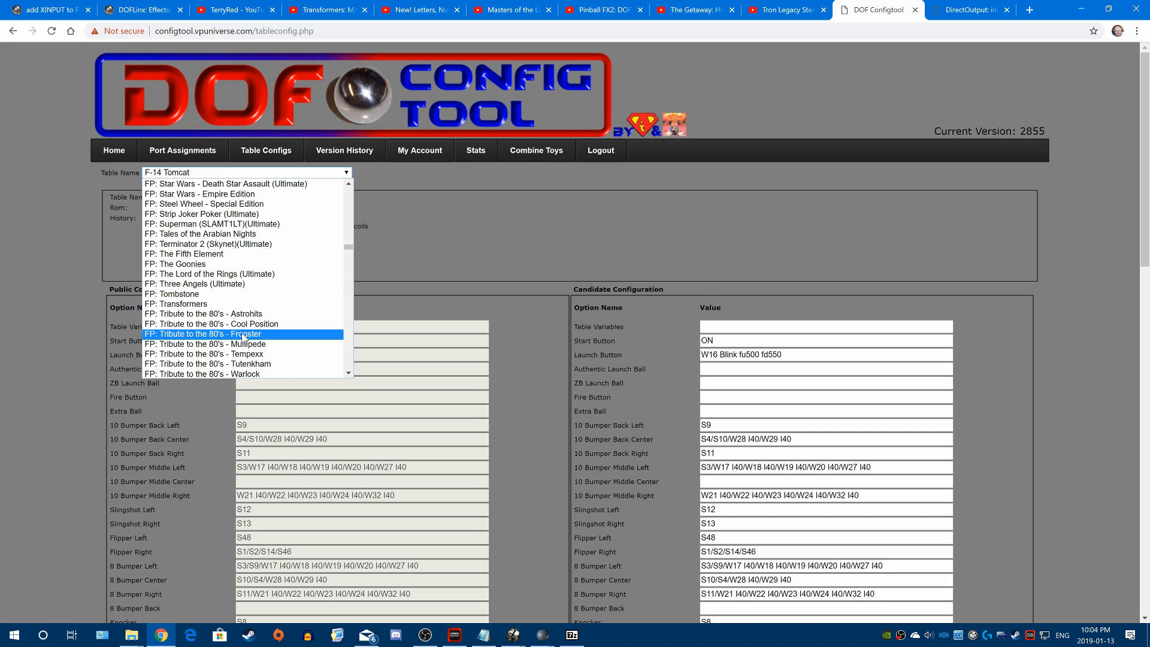
{"action": "scroll", "coordinate": [242, 336], "scroll_direction": "down", "scroll_amount": 4}
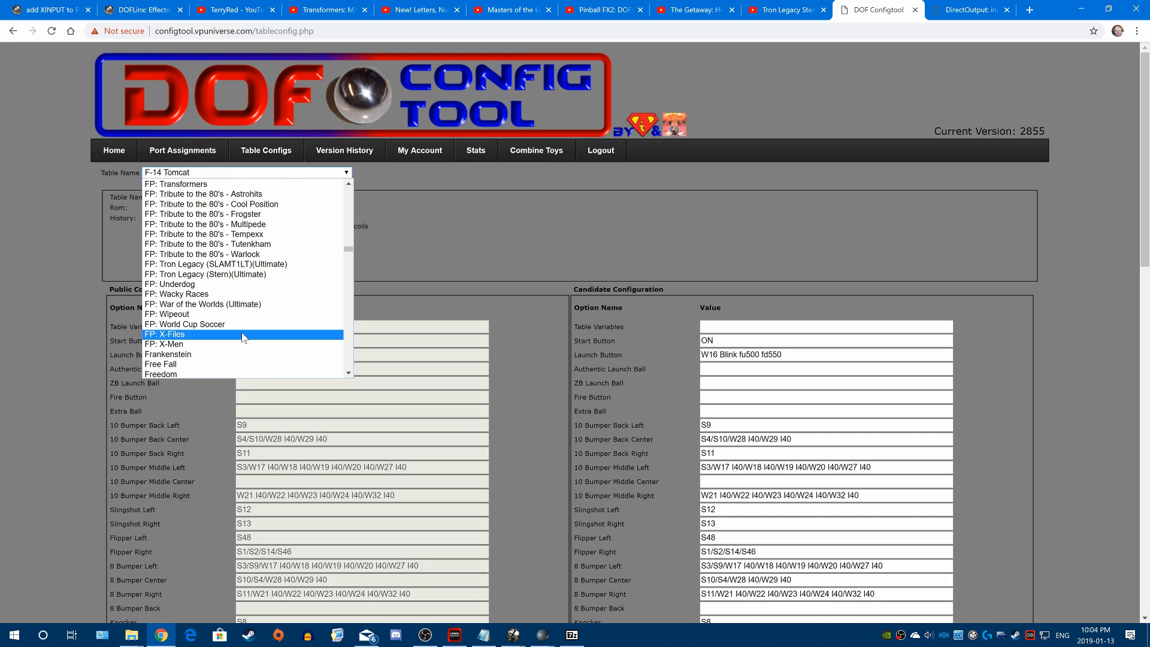
{"action": "left_click", "coordinate": [254, 275]}
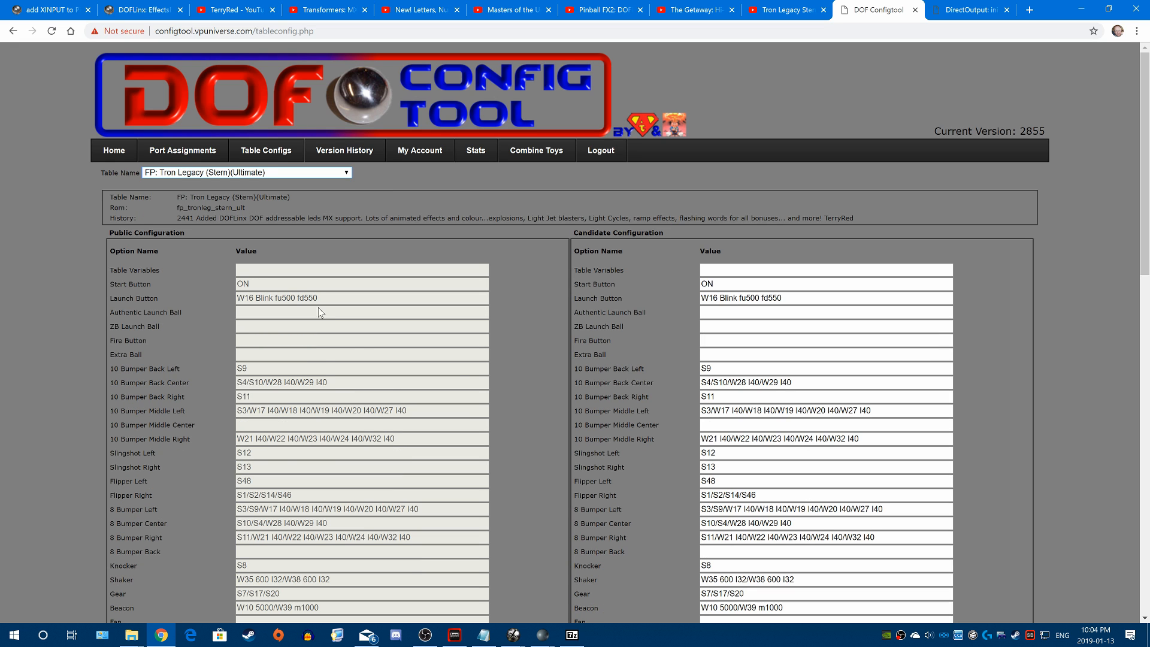
{"action": "scroll", "coordinate": [1063, 289], "scroll_direction": "down", "scroll_amount": 12}
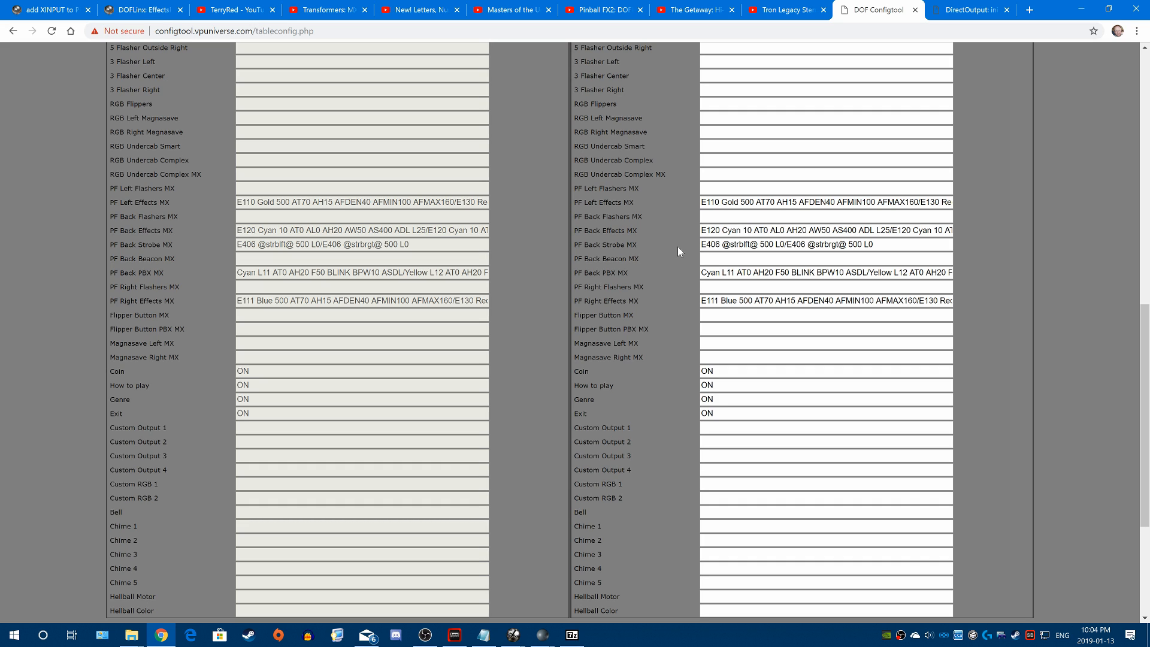
- Recheck the FF_DOF trigger number in the TronLegacy script and search the DOF Configtool table config page for 497
{"action": "mouse_move", "coordinate": [556, 637]}
{"action": "left_click", "coordinate": [590, 584]}
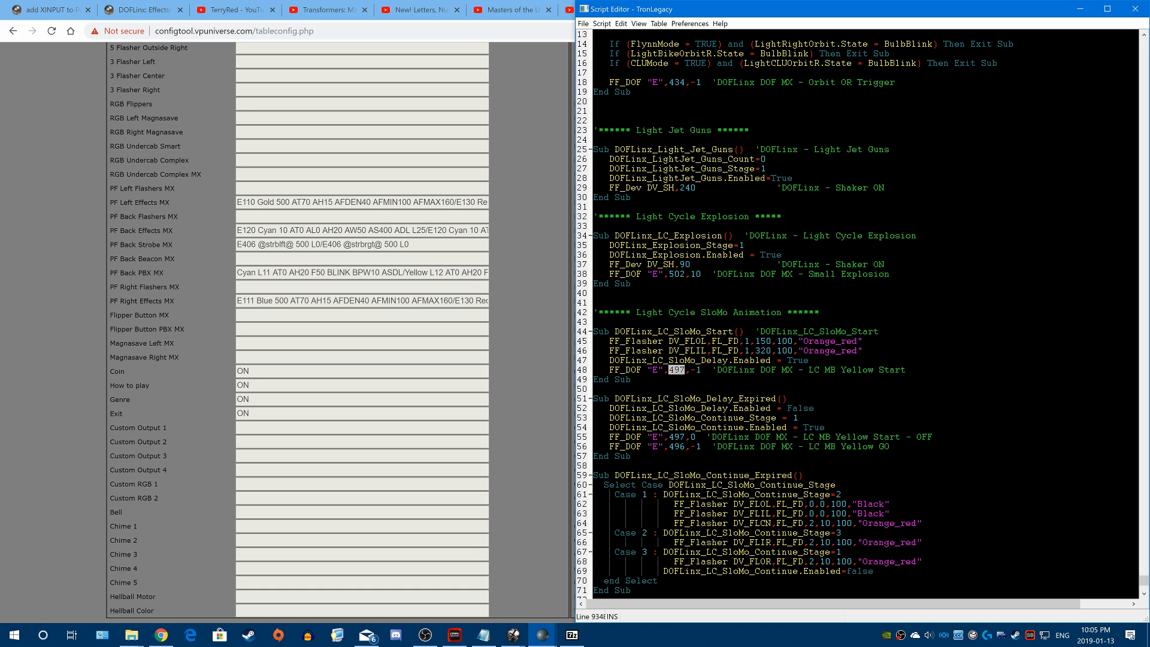
{"action": "left_click", "coordinate": [534, 416]}
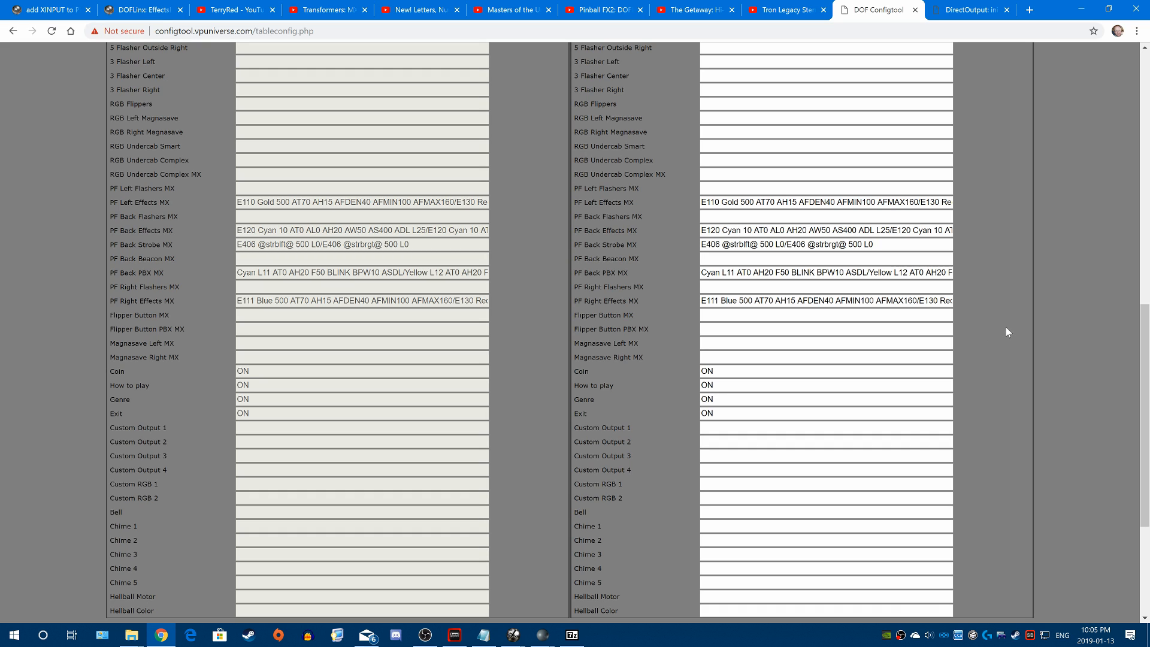
{"action": "key", "text": "ctrl+f"}
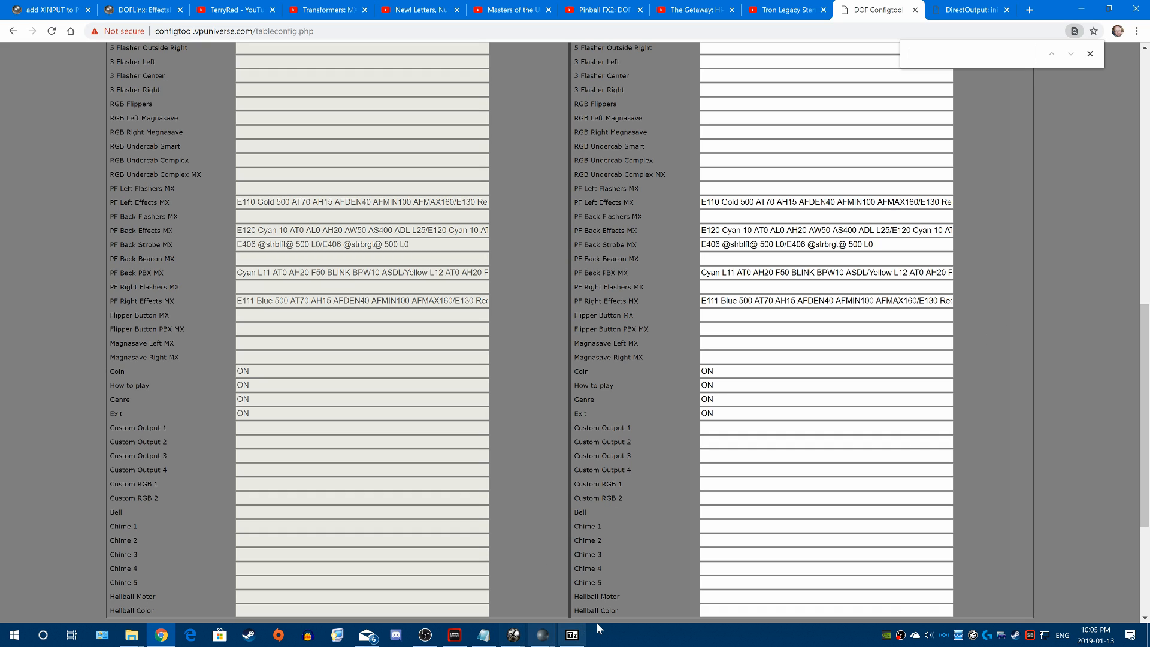
{"action": "left_click", "coordinate": [542, 635]}
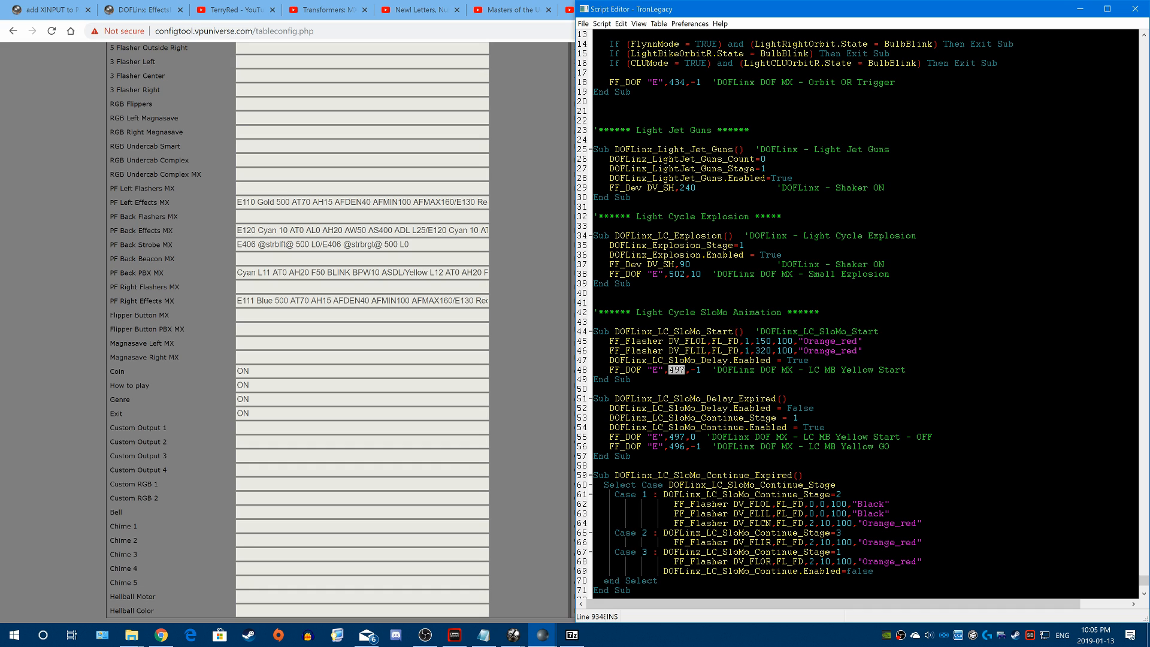
{"action": "left_click", "coordinate": [547, 401]}
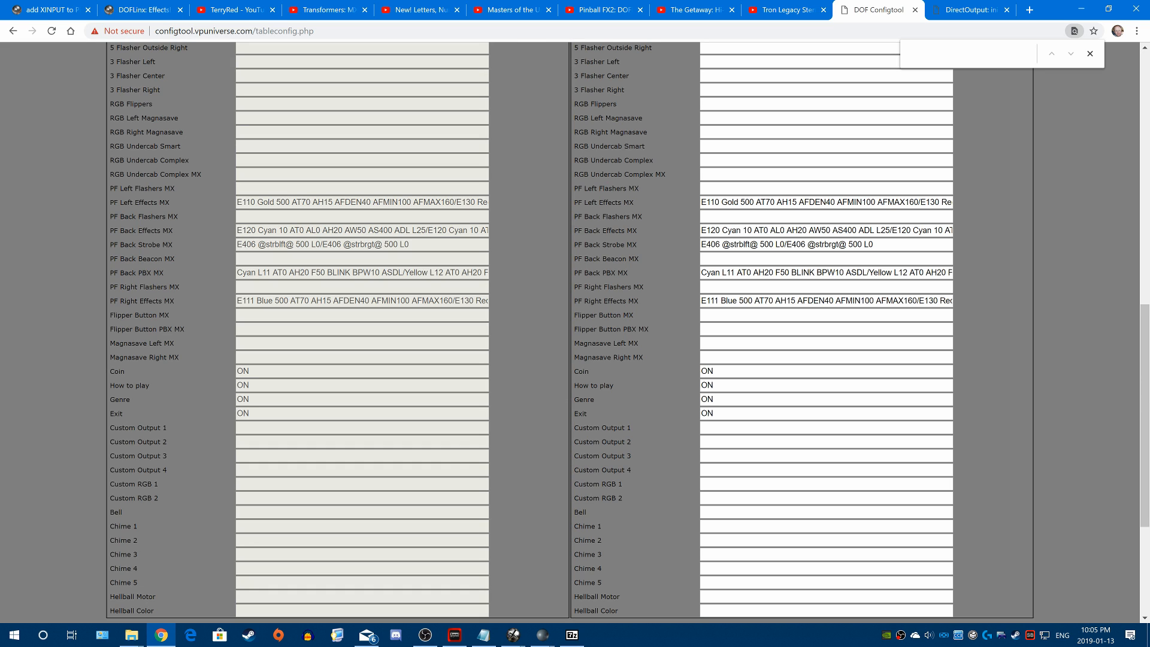
{"action": "type", "text": "497"}
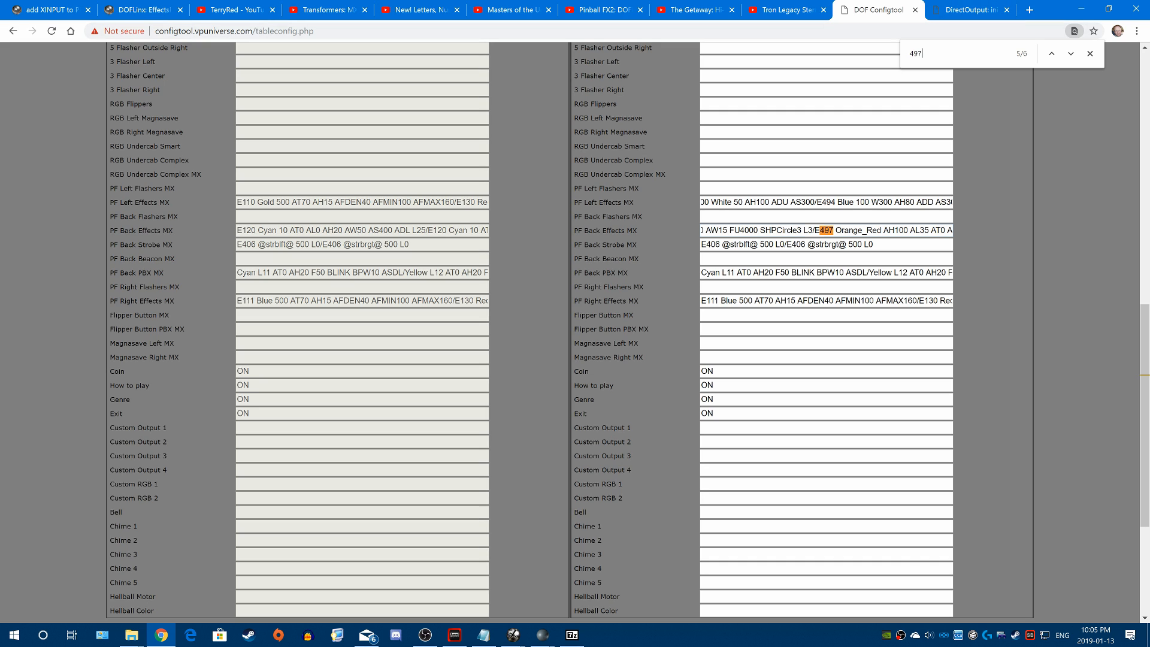
- Highlight the E497 Orange_Red effect in the candidate PF Back Effects MX field
{"action": "left_click_drag", "start_coordinate": [815, 231], "coordinate": [841, 230]}
{"action": "left_click", "coordinate": [819, 230]}
{"action": "left_click_drag", "start_coordinate": [814, 230], "coordinate": [859, 231]}
{"action": "left_click", "coordinate": [832, 202]}
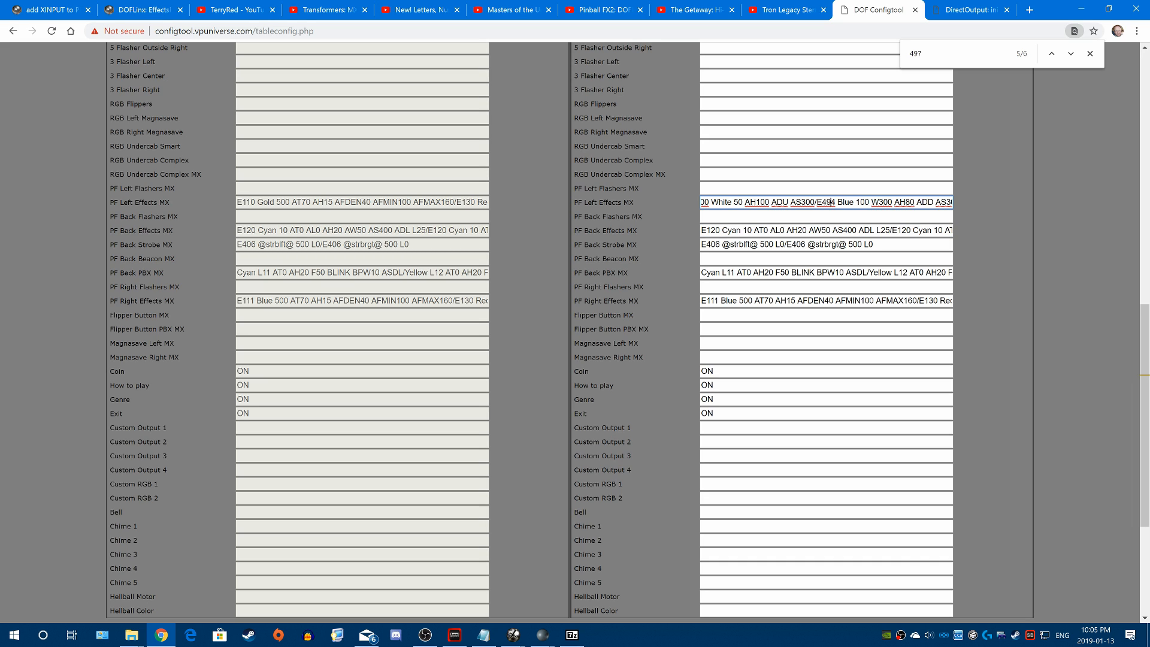
{"action": "left_click", "coordinate": [1062, 270]}
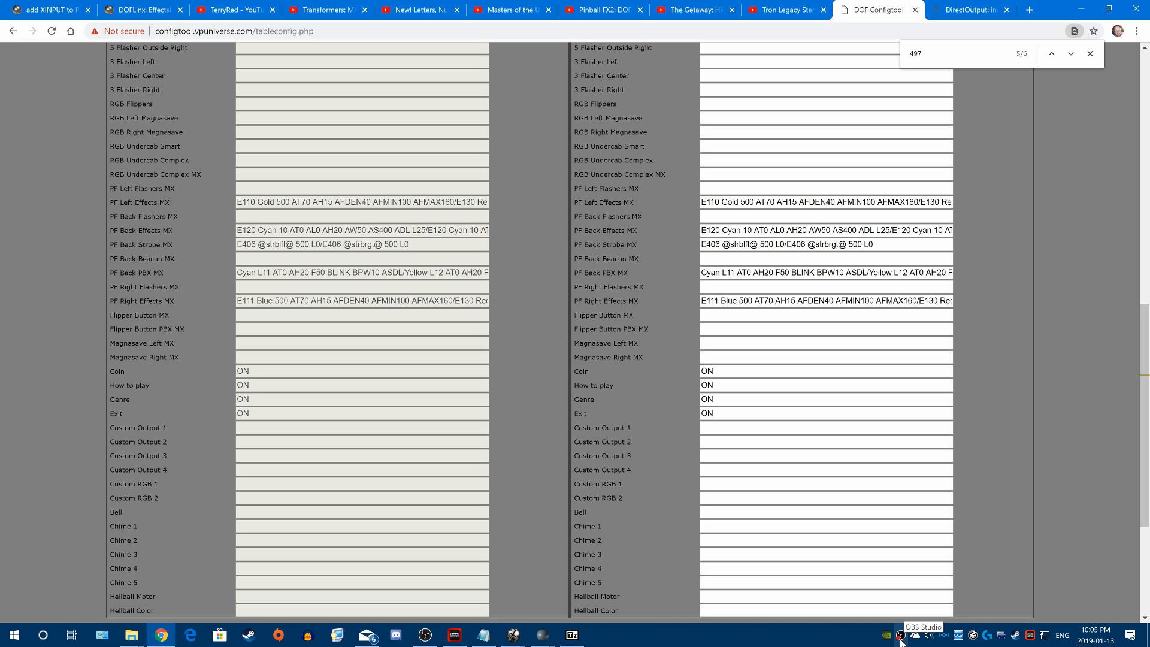
- Close the page search and review the Tron Legacy config from the table header down to the MX effects
{"action": "scroll", "coordinate": [1024, 418], "scroll_direction": "up", "scroll_amount": 10}
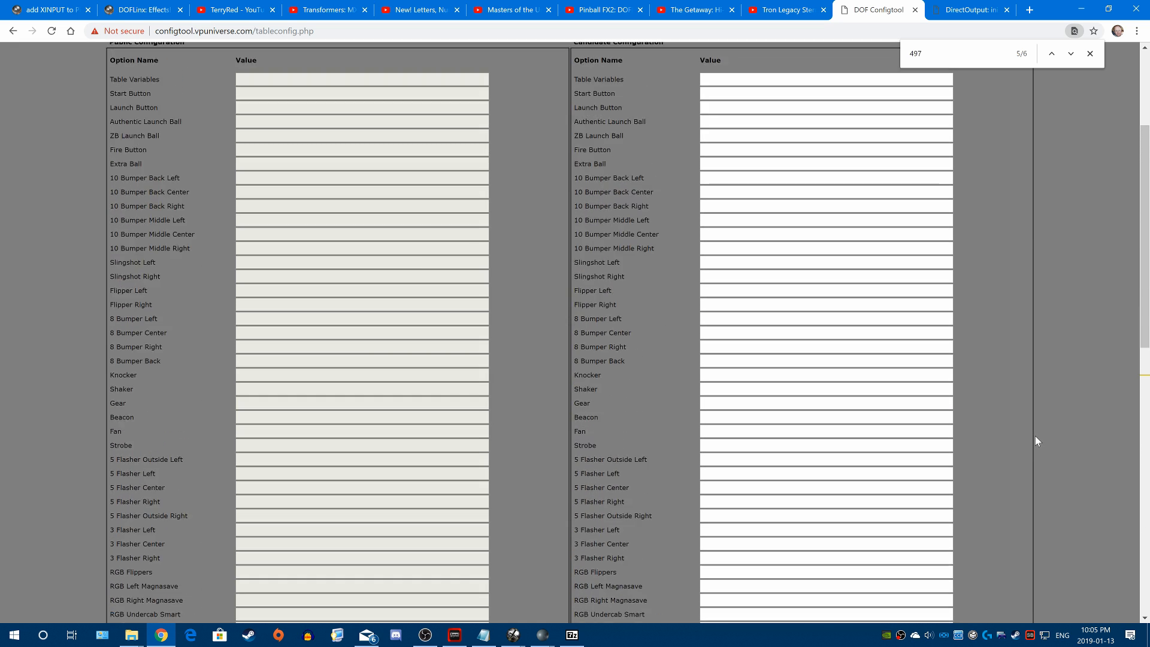
{"action": "left_click", "coordinate": [1089, 53]}
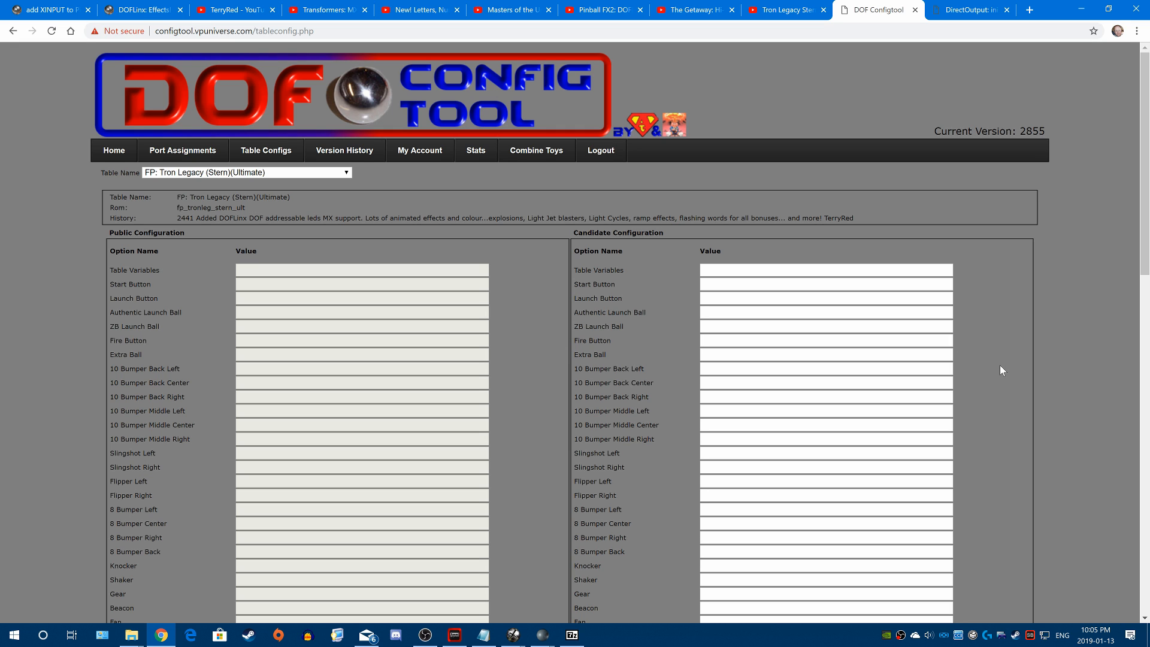
{"action": "scroll", "coordinate": [1000, 364], "scroll_direction": "down", "scroll_amount": 6}
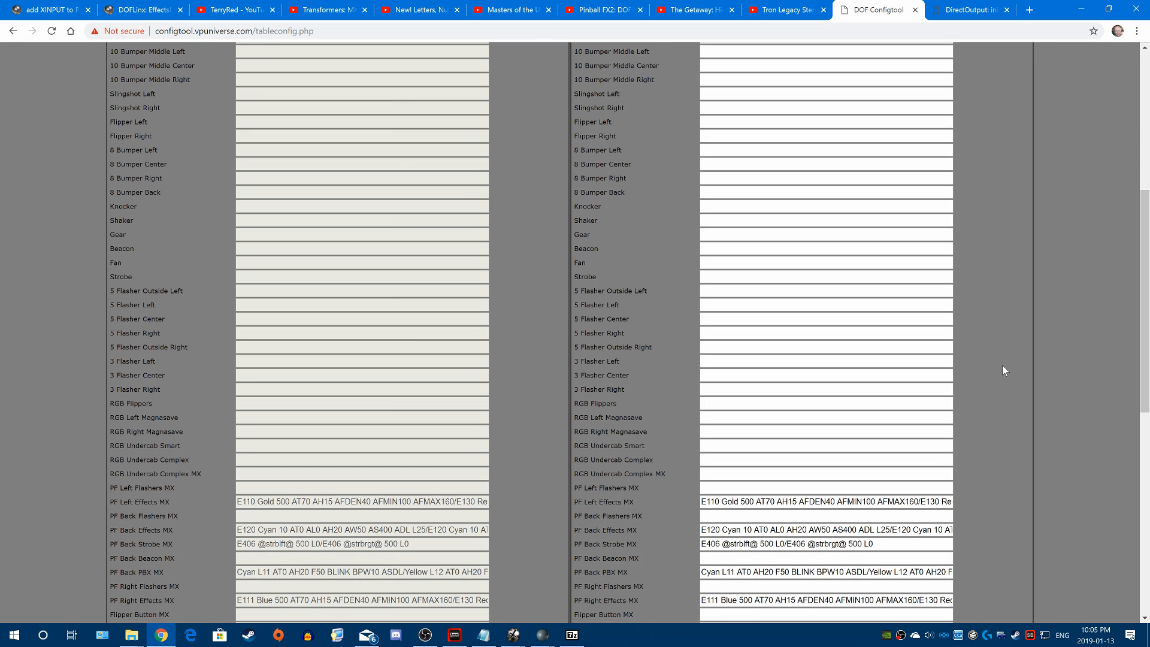
{"action": "scroll", "coordinate": [1002, 364], "scroll_direction": "down", "scroll_amount": 1}
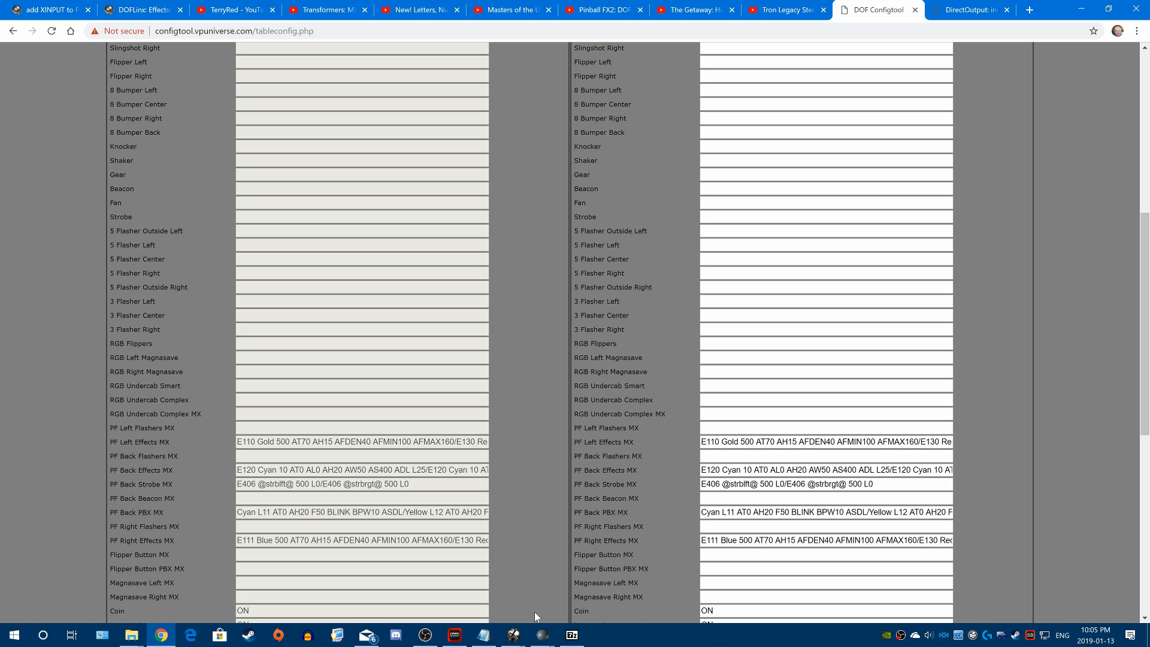
- Bring up the blank untitled Notepad window and close it
{"action": "left_click", "coordinate": [483, 634]}
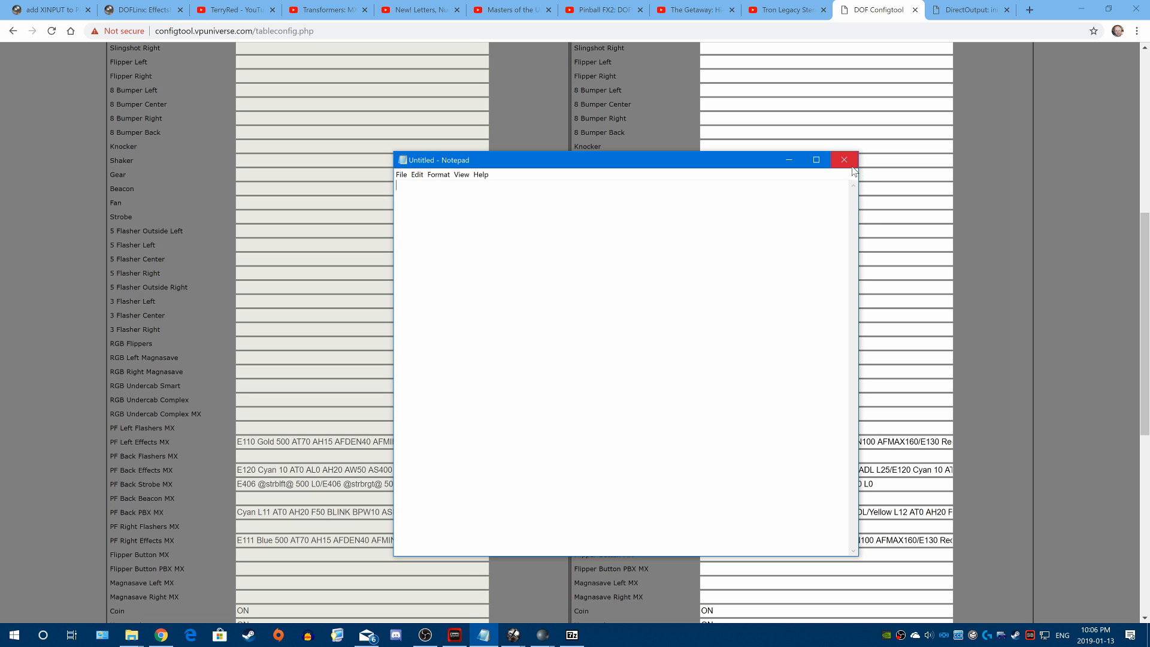
{"action": "left_click", "coordinate": [844, 159]}
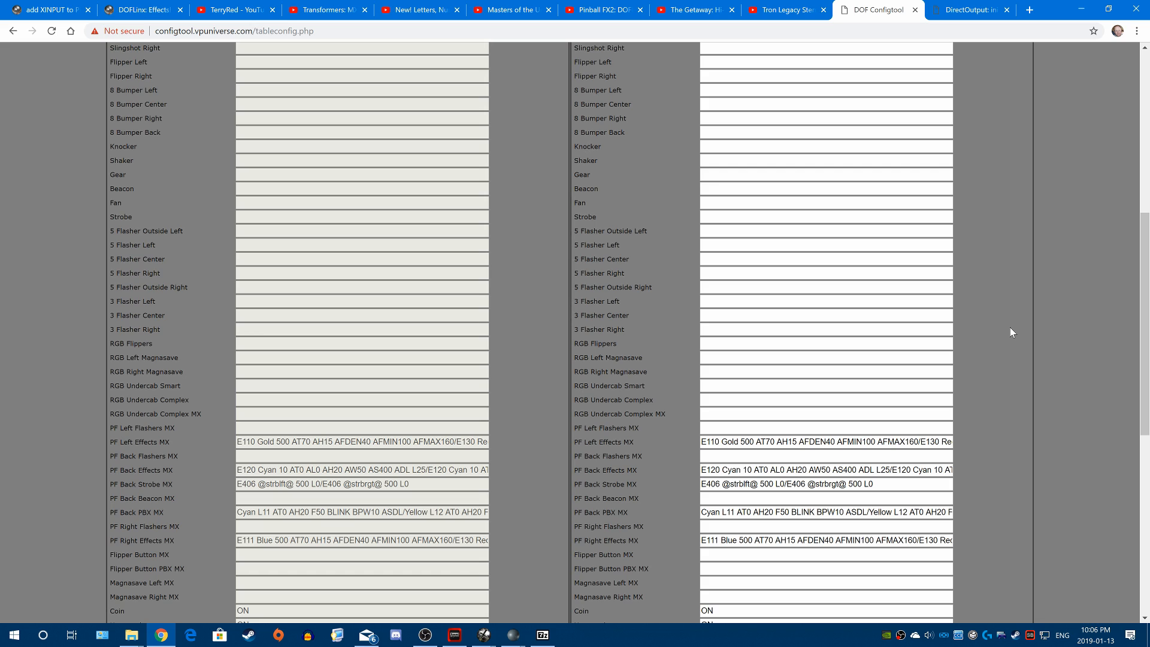